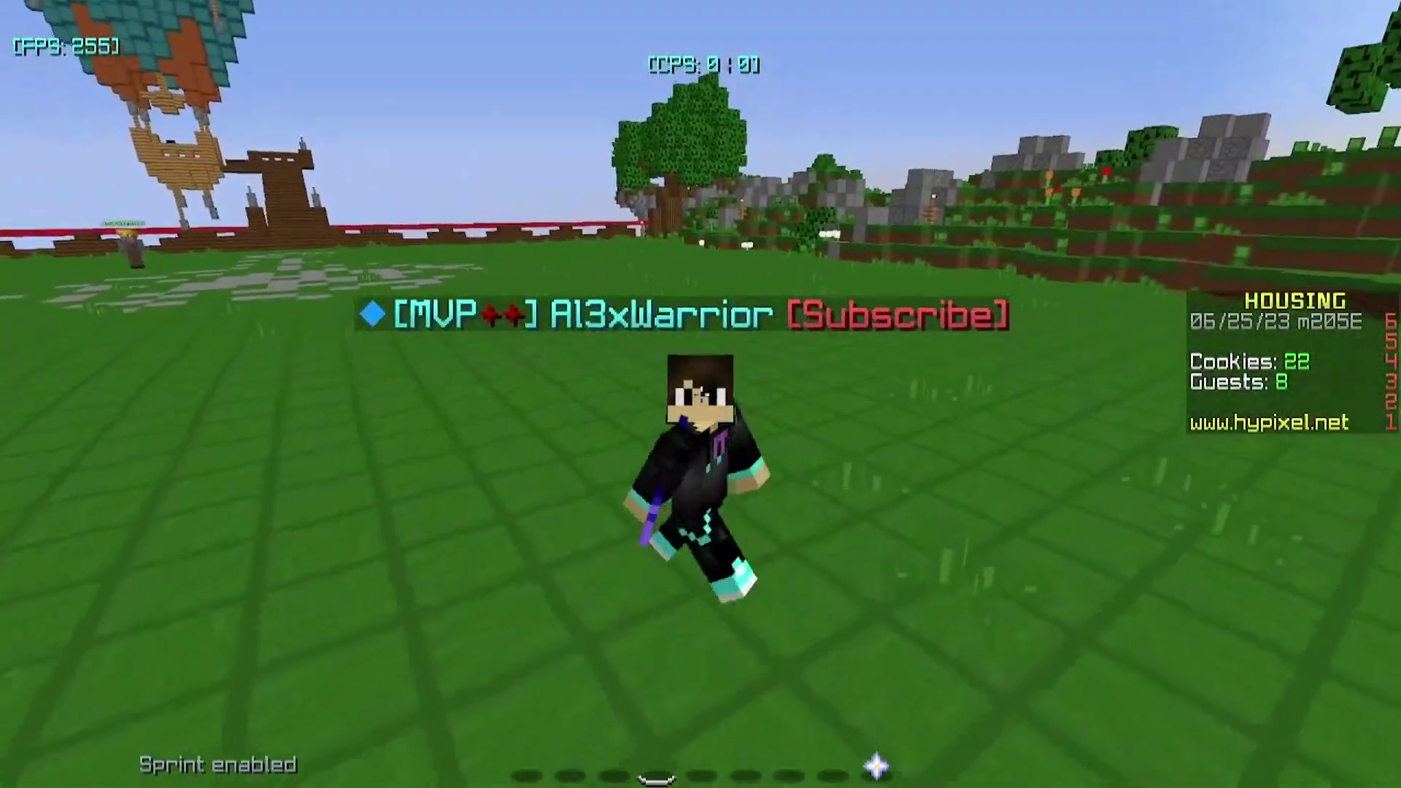
key("F5")
key("c")
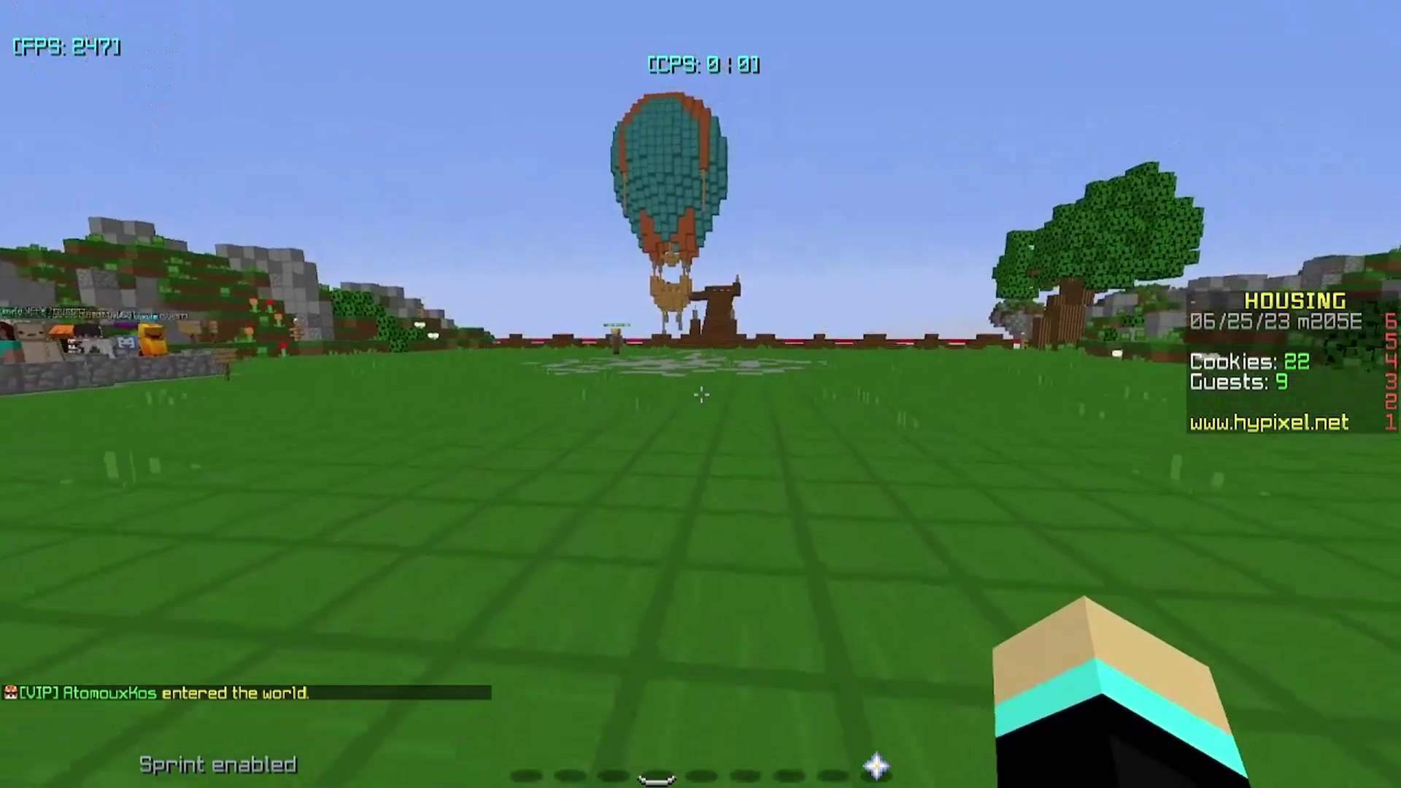
key("F5")
key("F5")
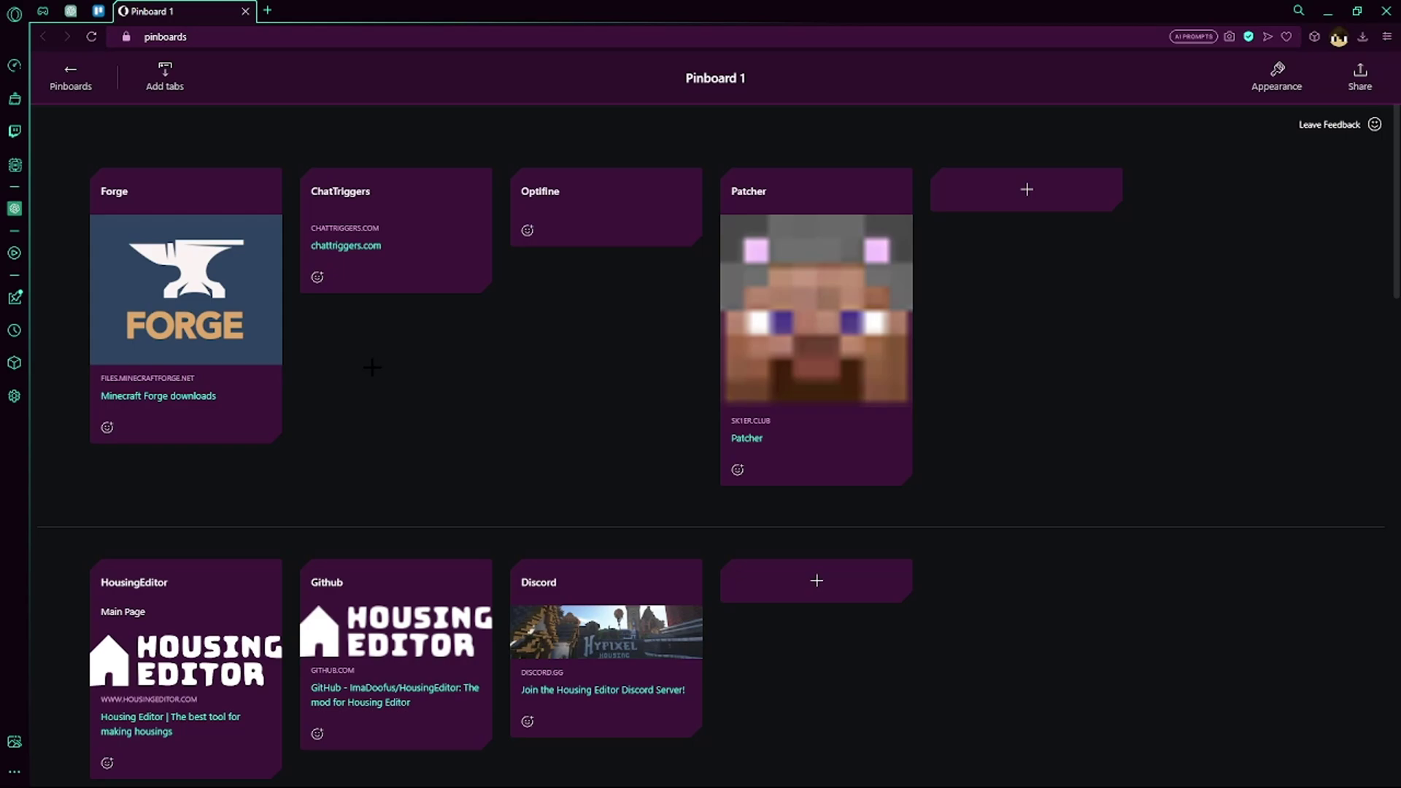
Open the ChatTriggers website from the pinboard, look over its home page, and close it again
mouse_move(183, 289)
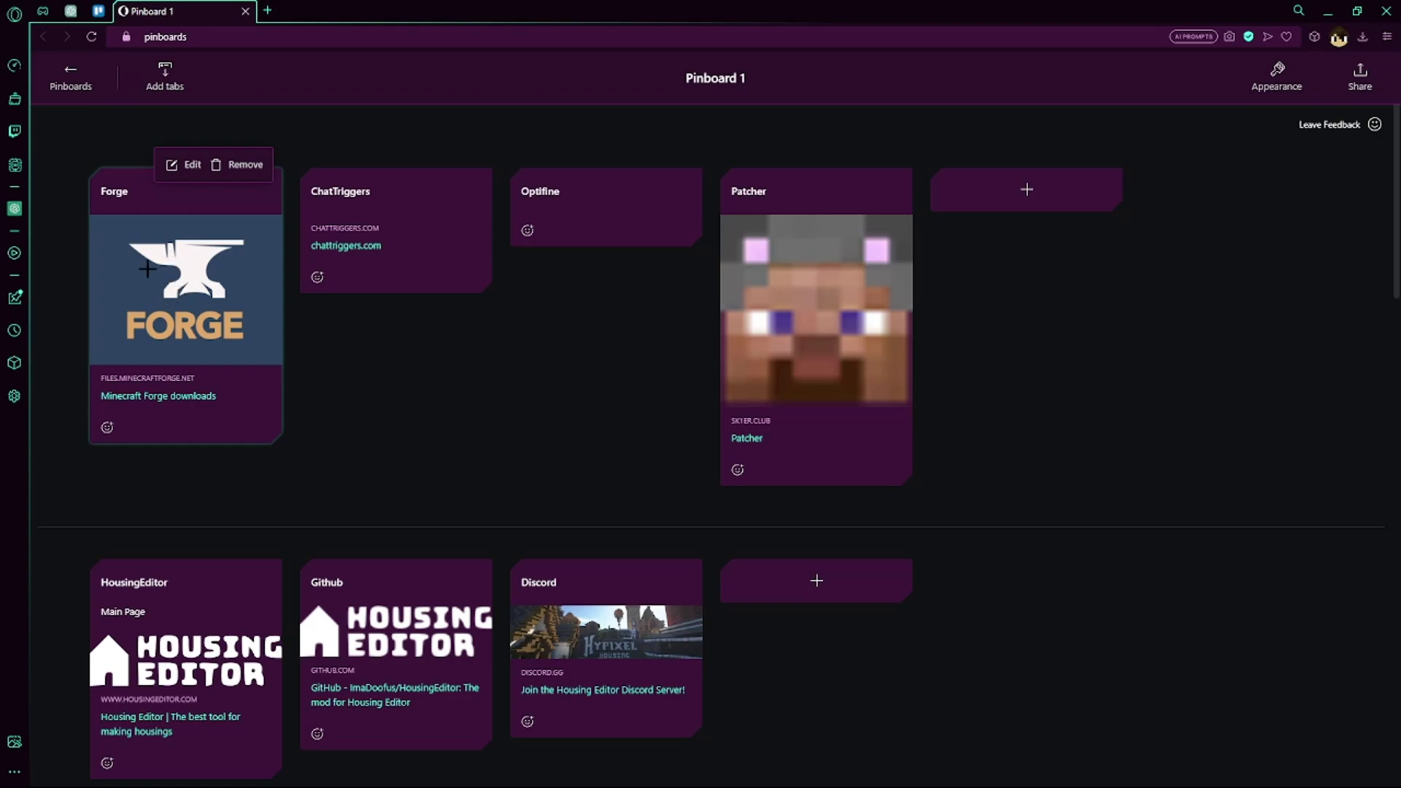
left_click(357, 246)
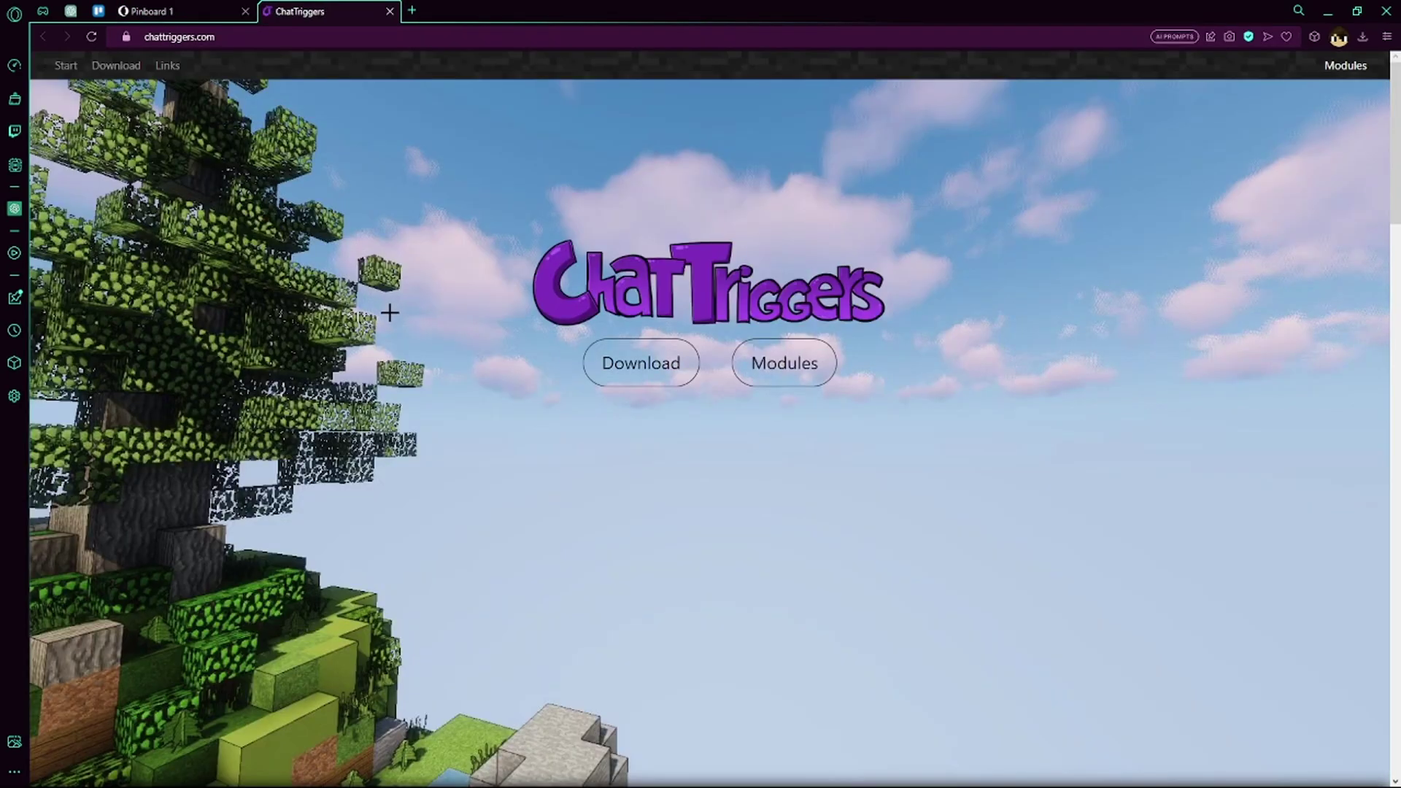
scroll(469, 394, "down", 5)
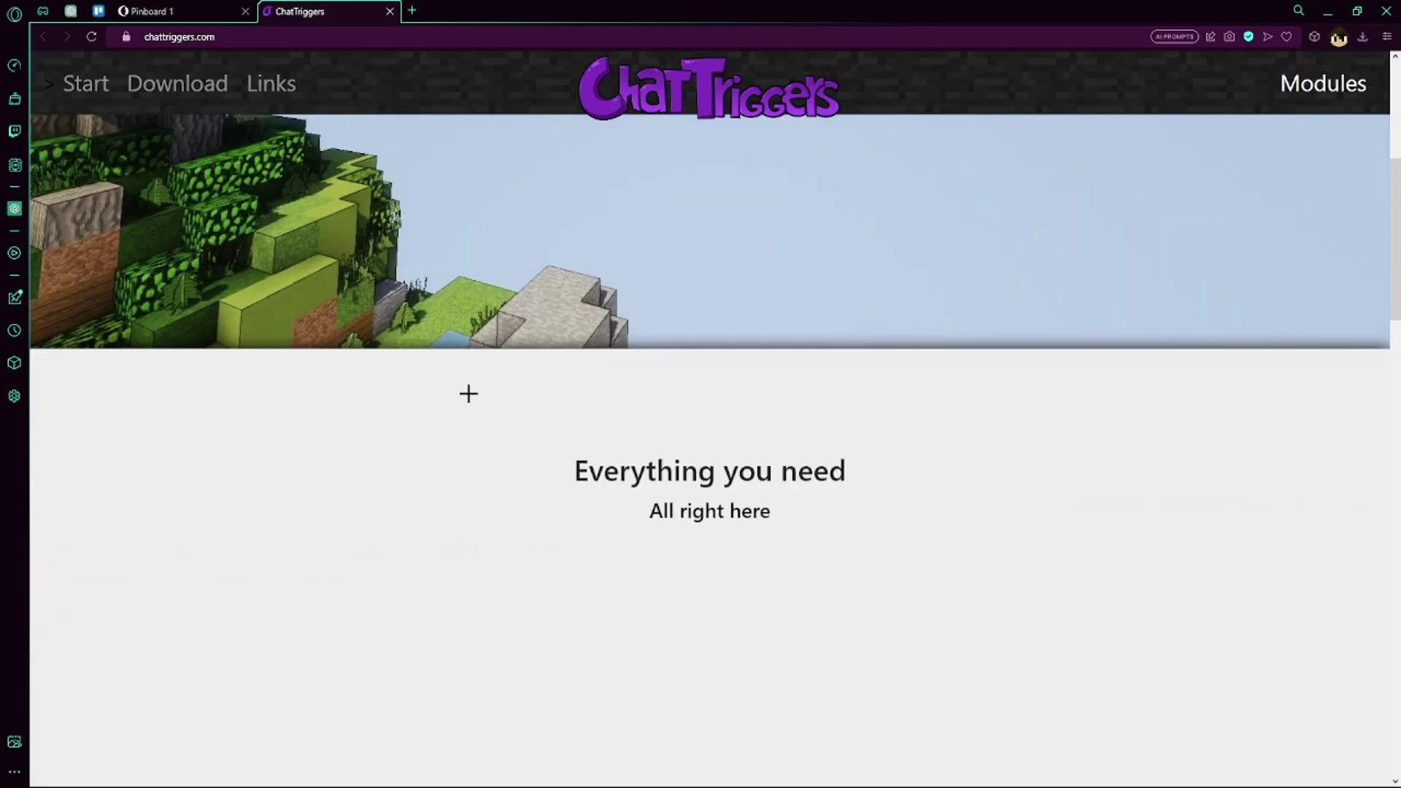
scroll(469, 394, "up", 5)
scroll(469, 394, "down", 6)
scroll(469, 395, "down", 8)
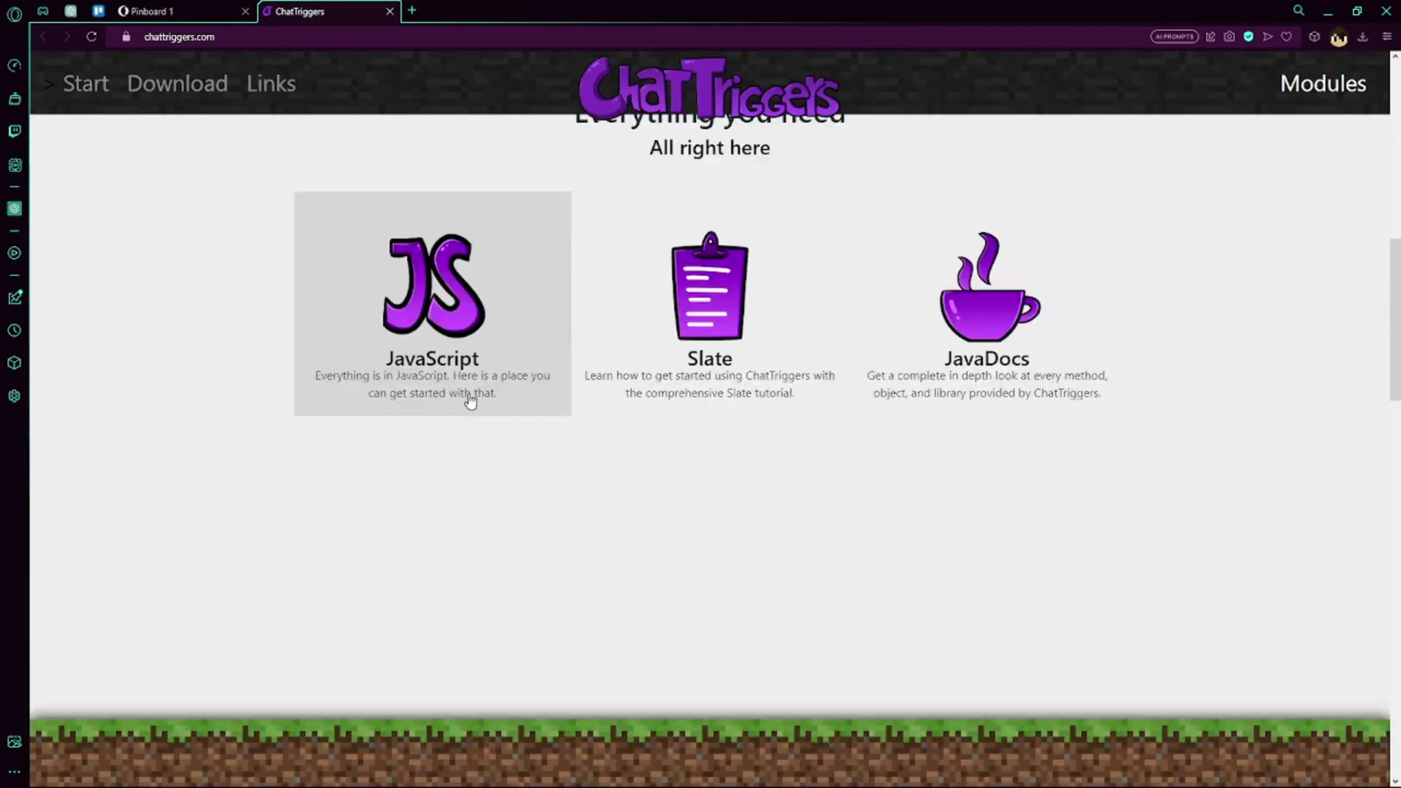
scroll(227, 361, "up", 14)
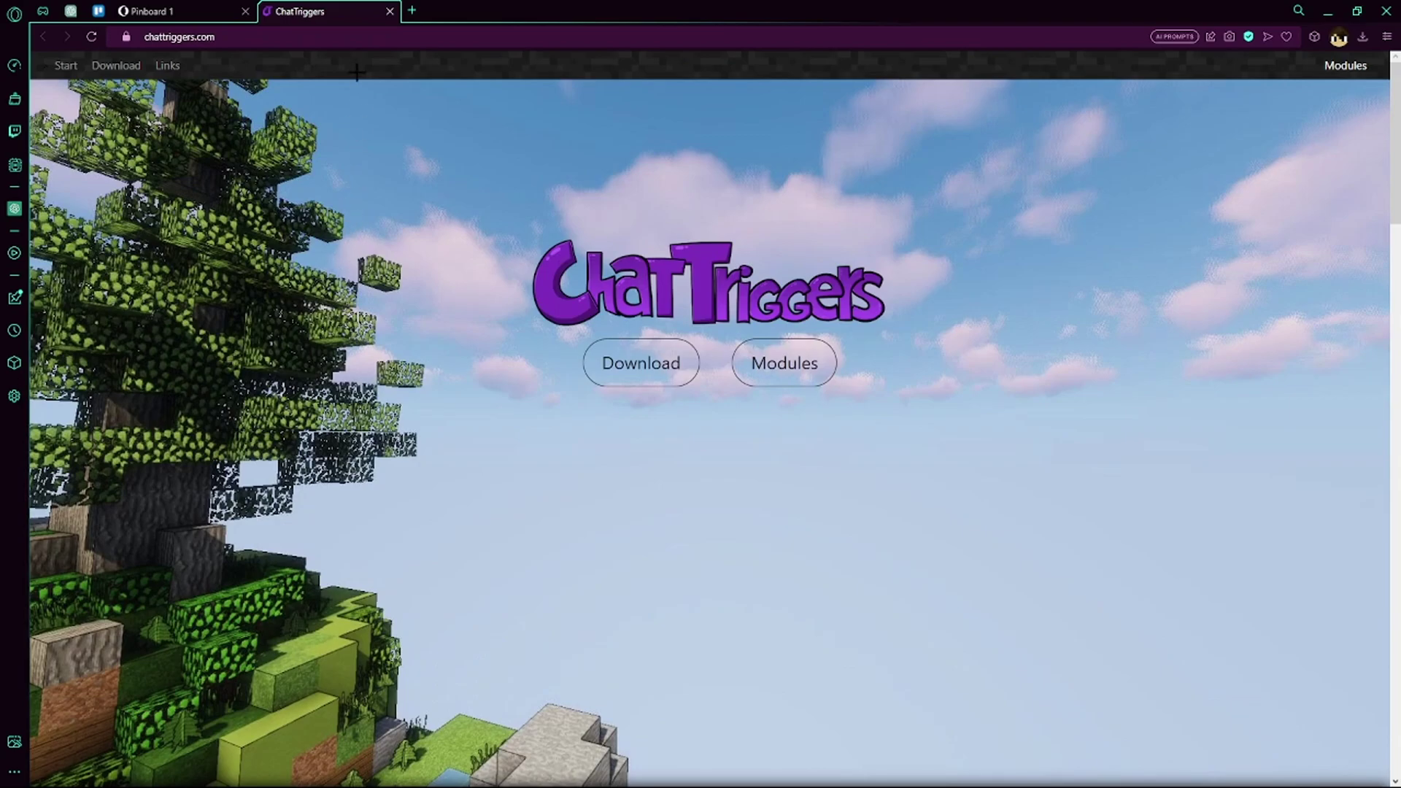
key("ctrl+w")
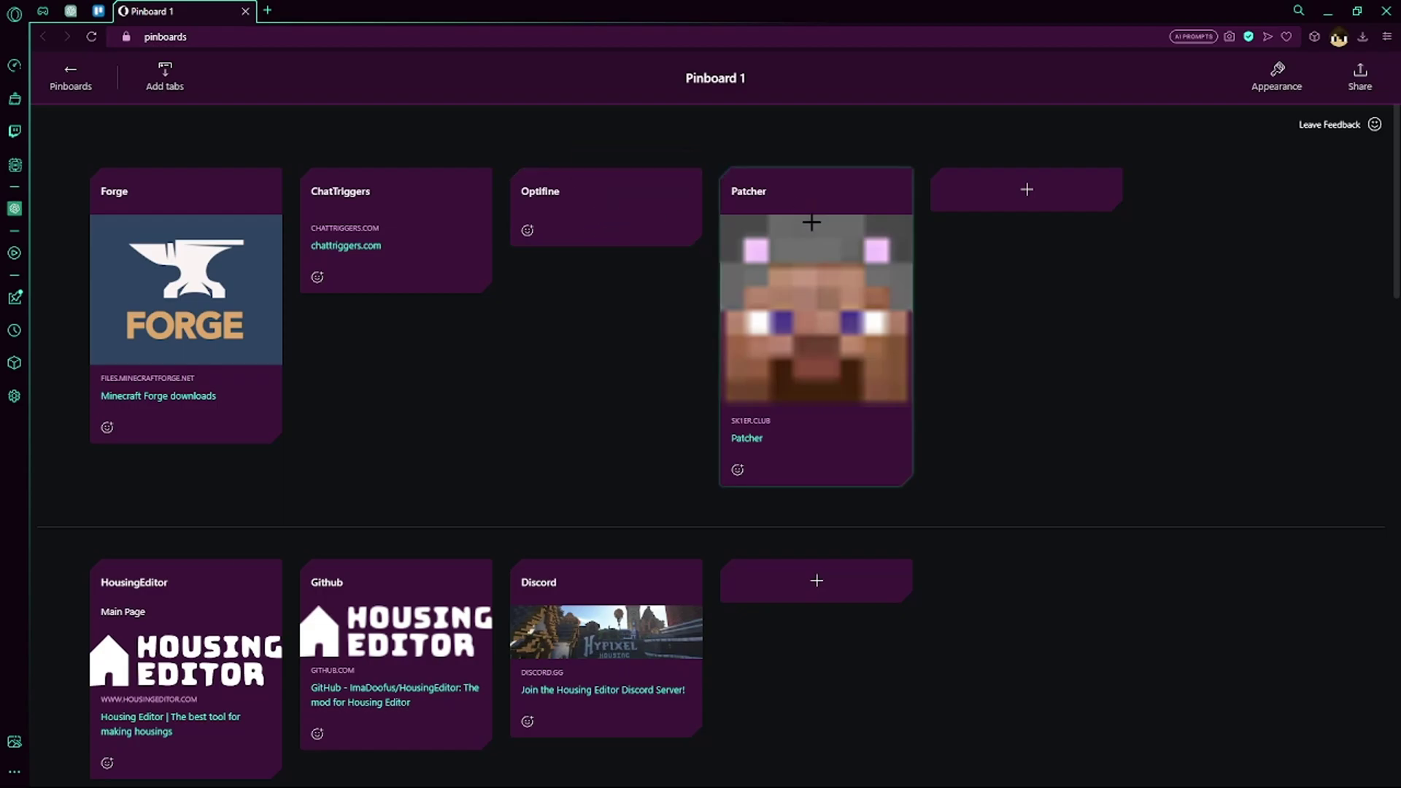
Open the Housing Editor main page from the pinboard and start a new action from the dashboard
scroll(613, 395, "down", 4)
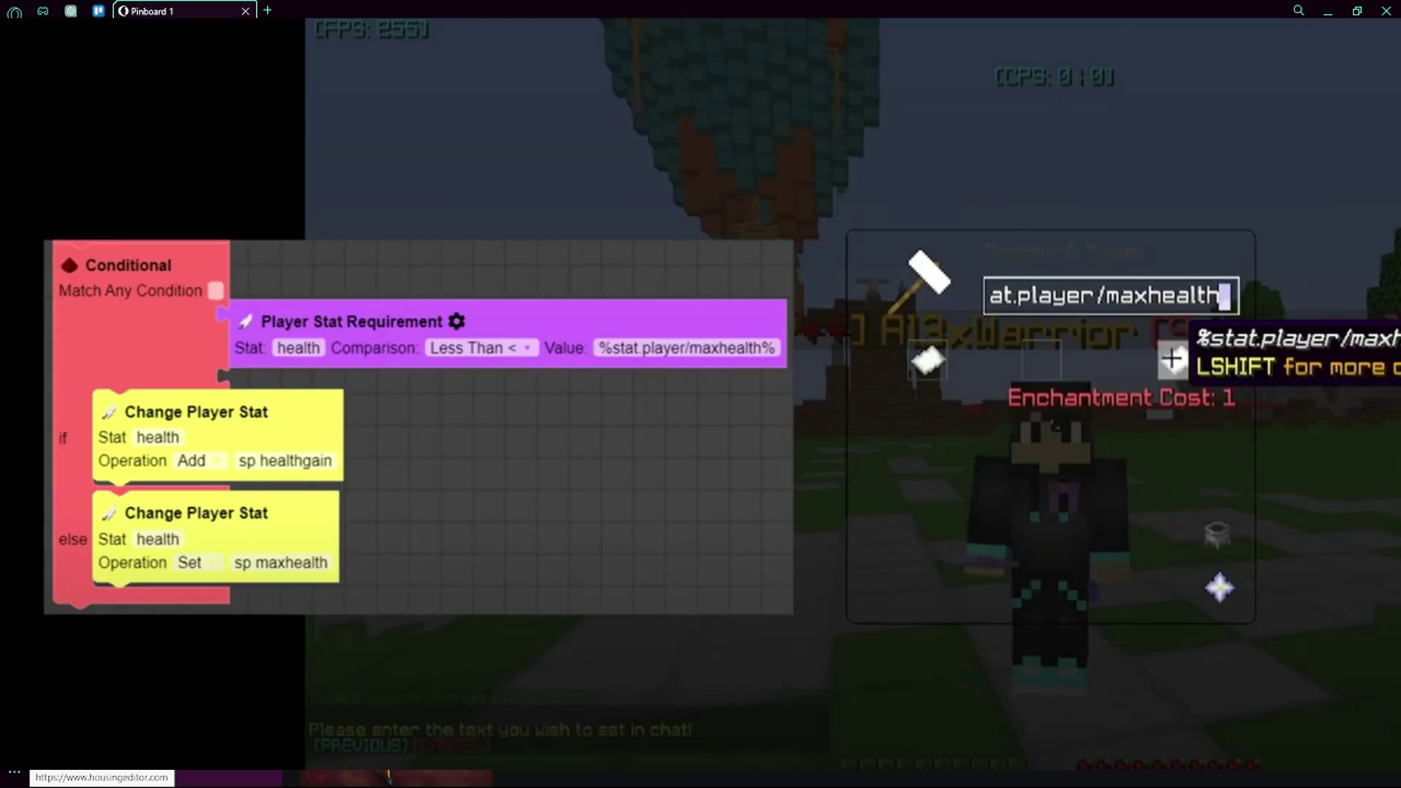
left_click(389, 774)
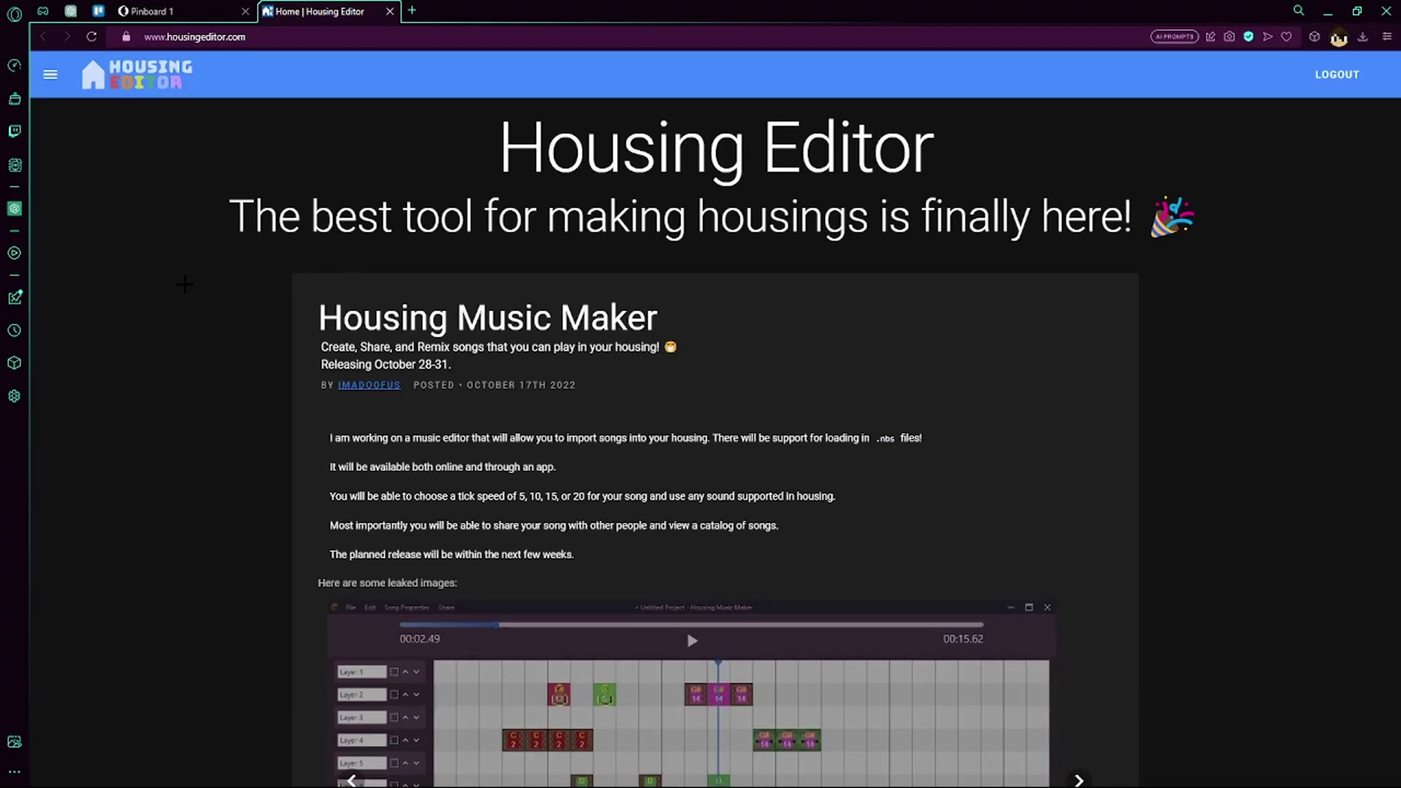
left_click(51, 74)
left_click(102, 188)
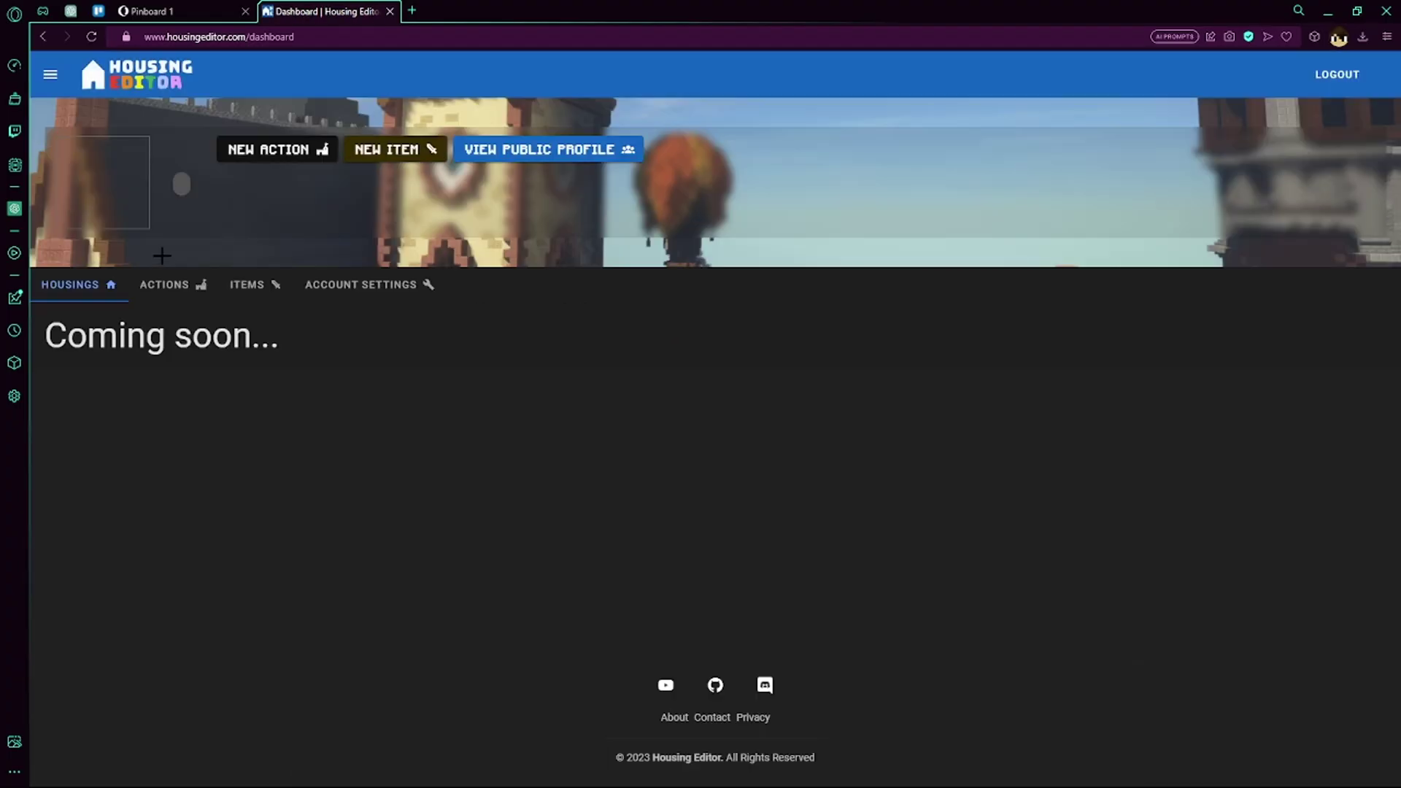
left_click(181, 286)
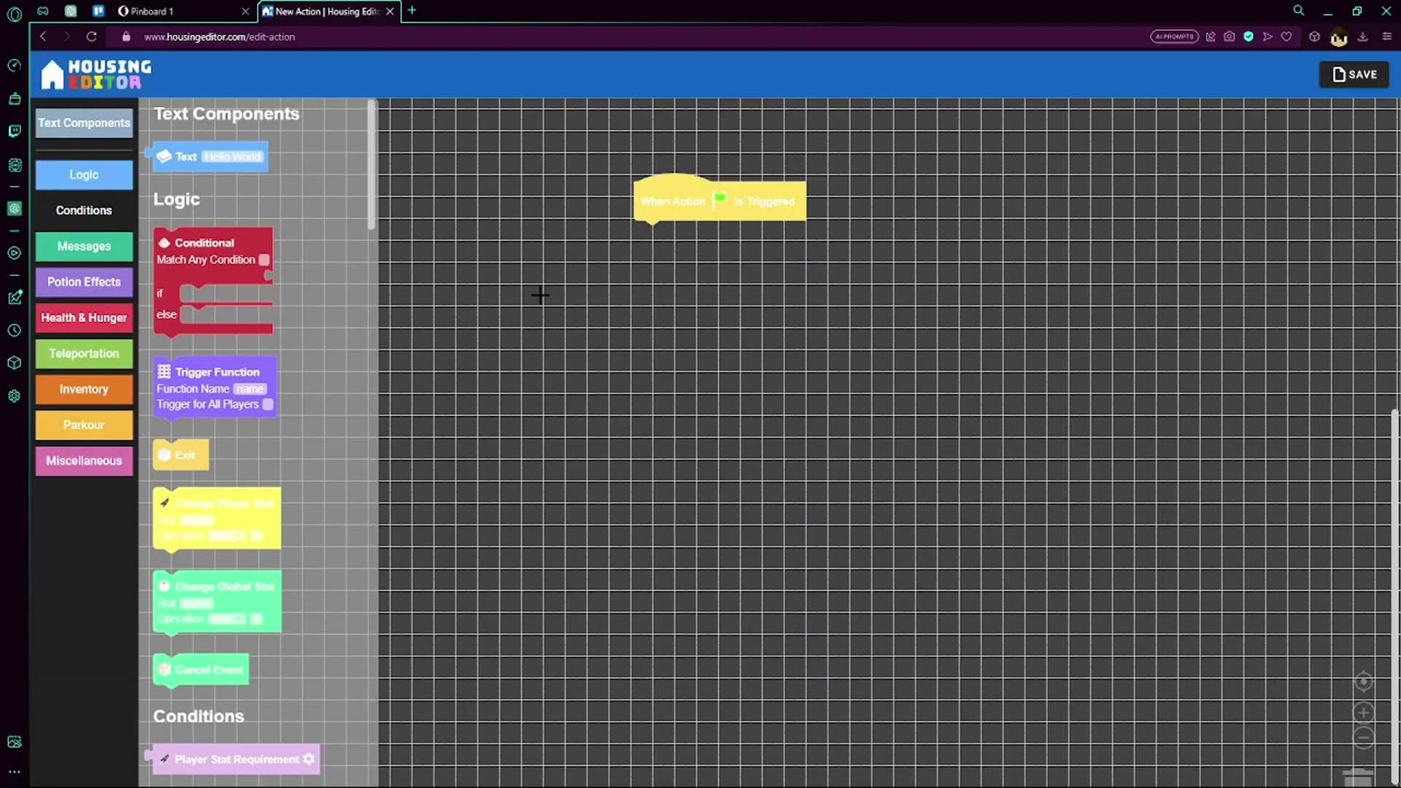
Disable the forced dark page on the action editor and reposition the "When Action is Triggered" block in the workspace
right_click(369, 77)
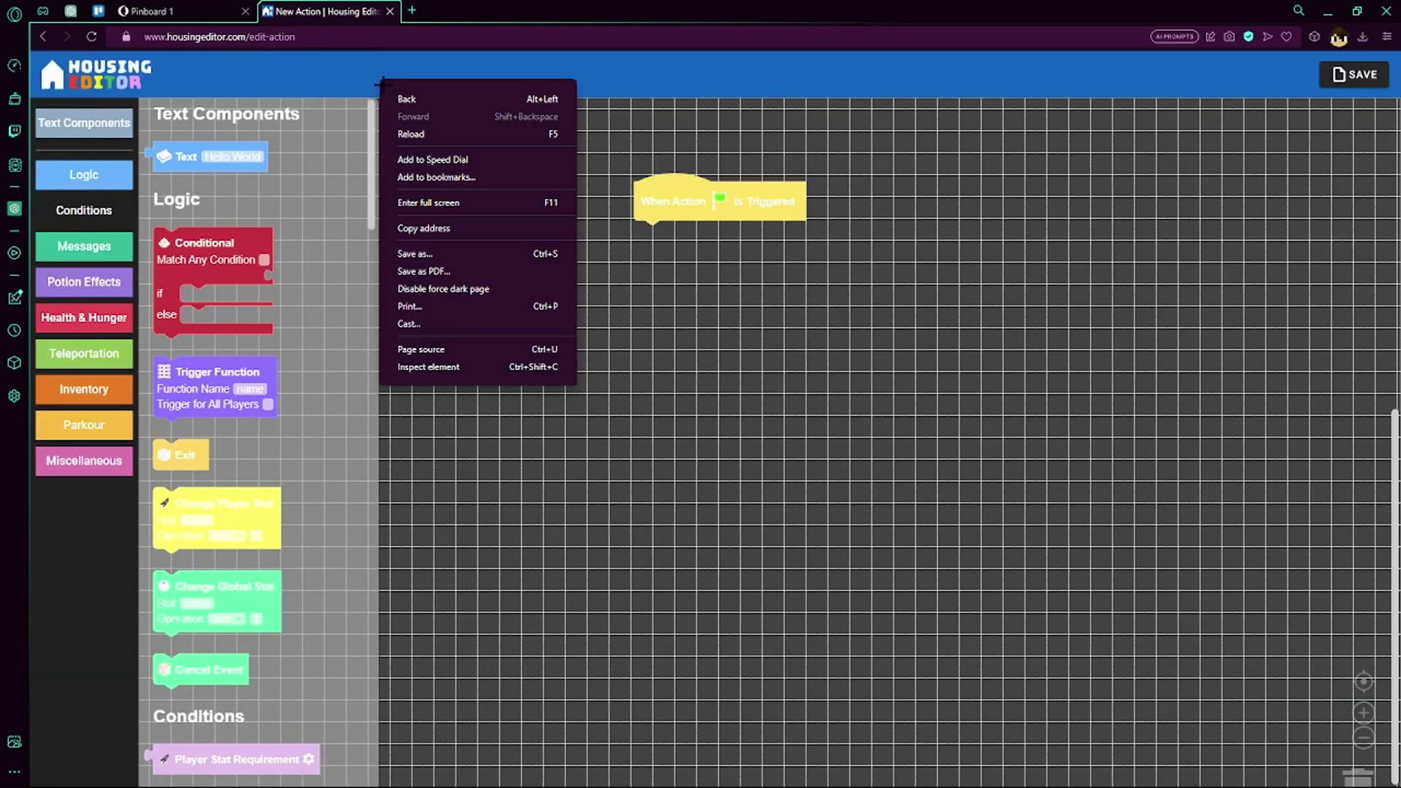
left_click(464, 289)
left_click_drag(555, 208, 526, 243)
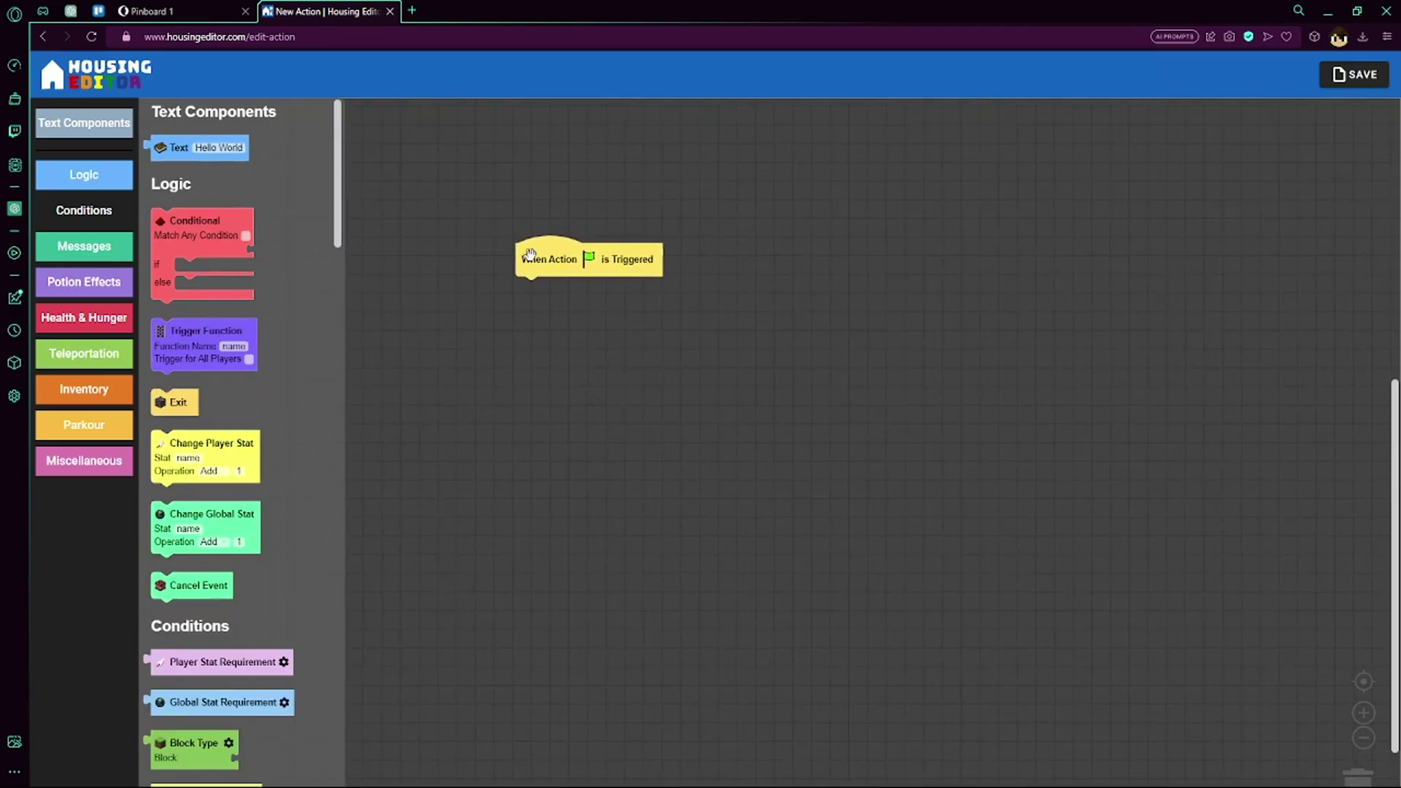
scroll(525, 243, "up", 2)
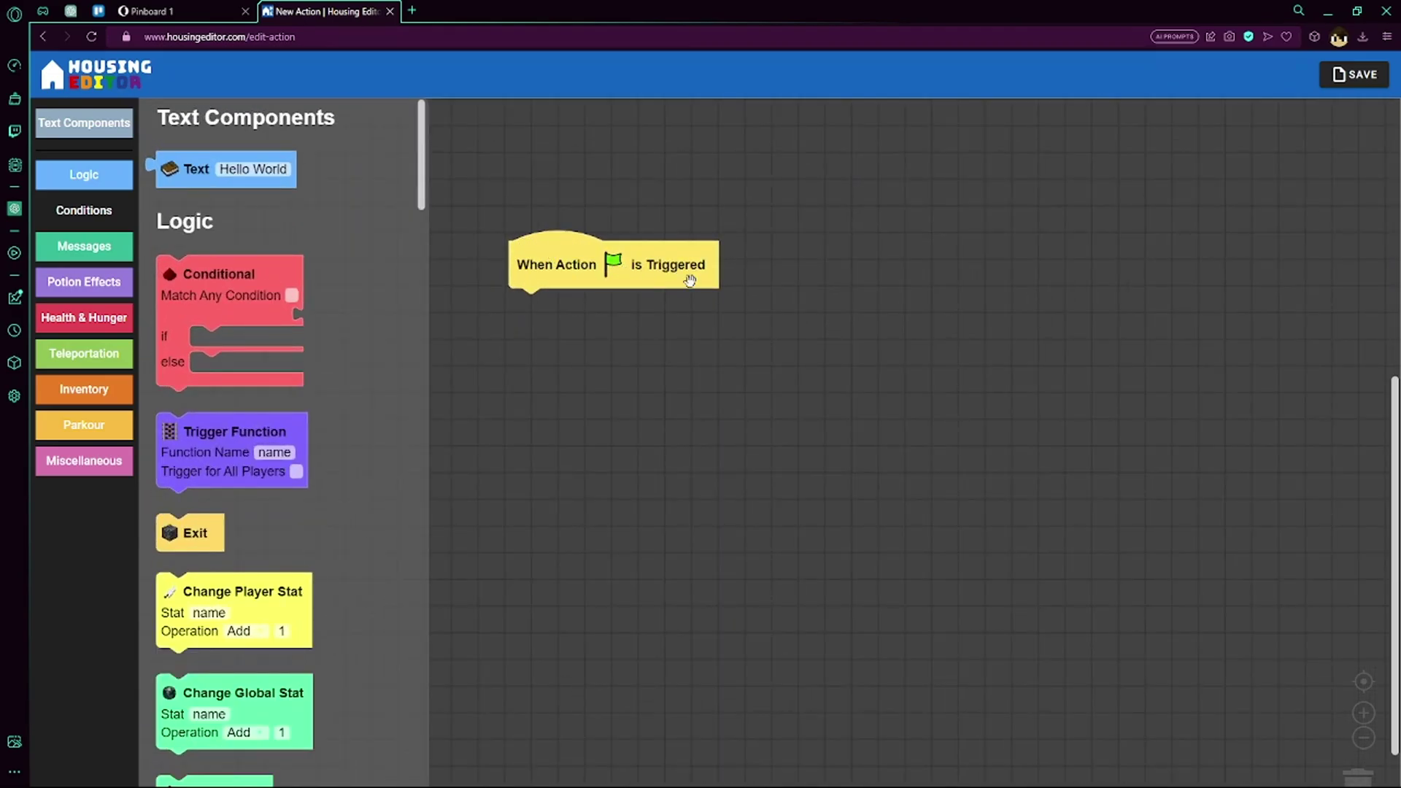
Examine the blocks available in the Logic and Conditions categories of the action editor
scroll(301, 325, "down", 10)
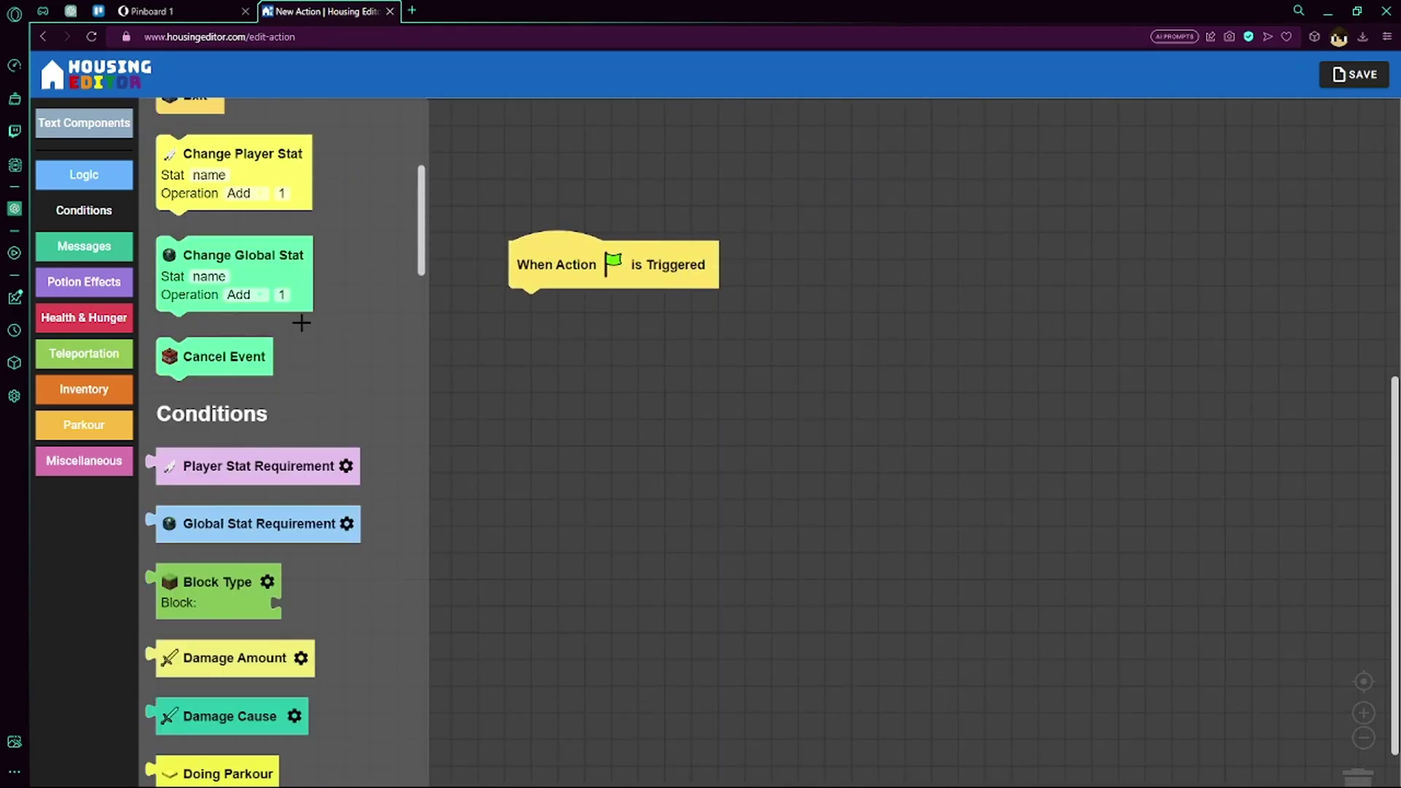
scroll(302, 325, "up", 10)
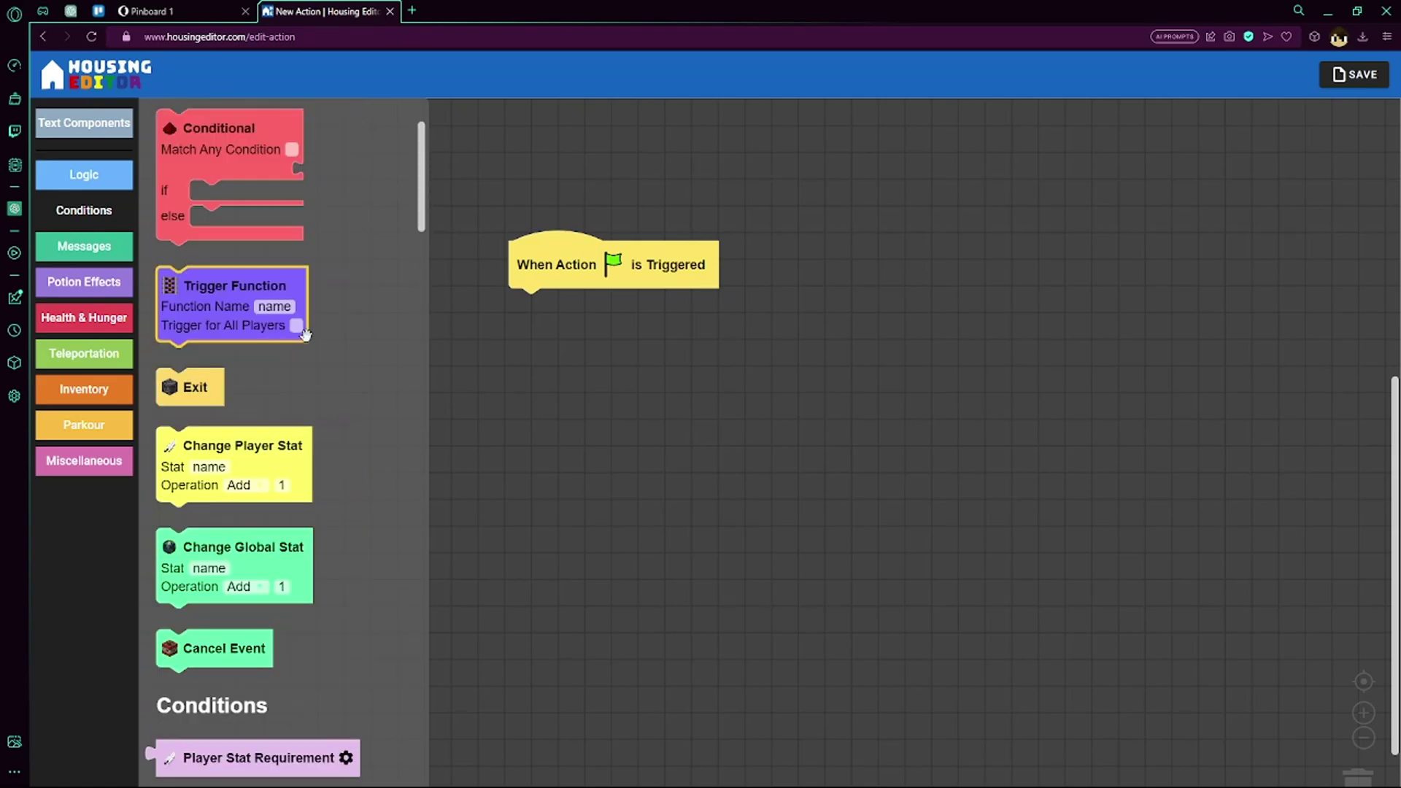
left_click(107, 181)
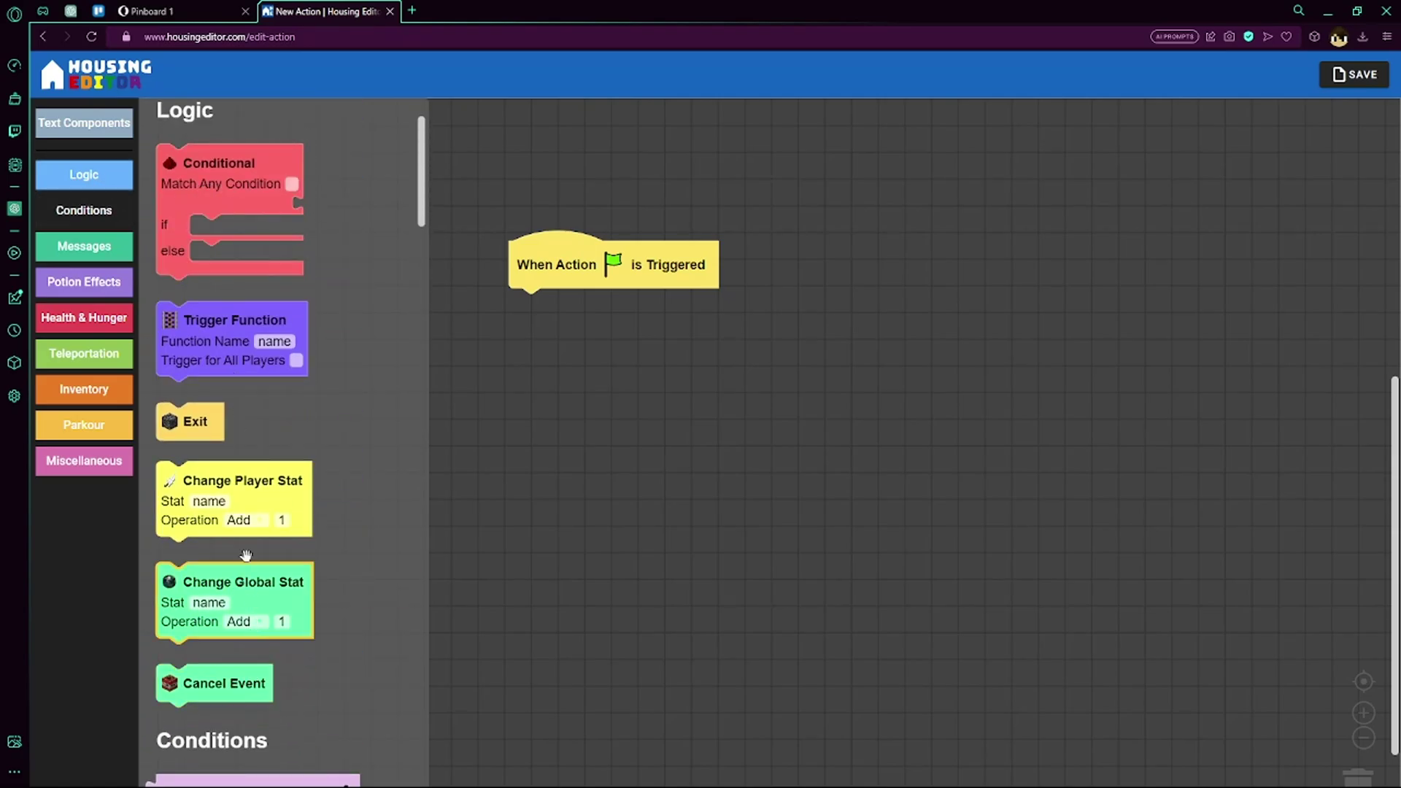
left_click(84, 210)
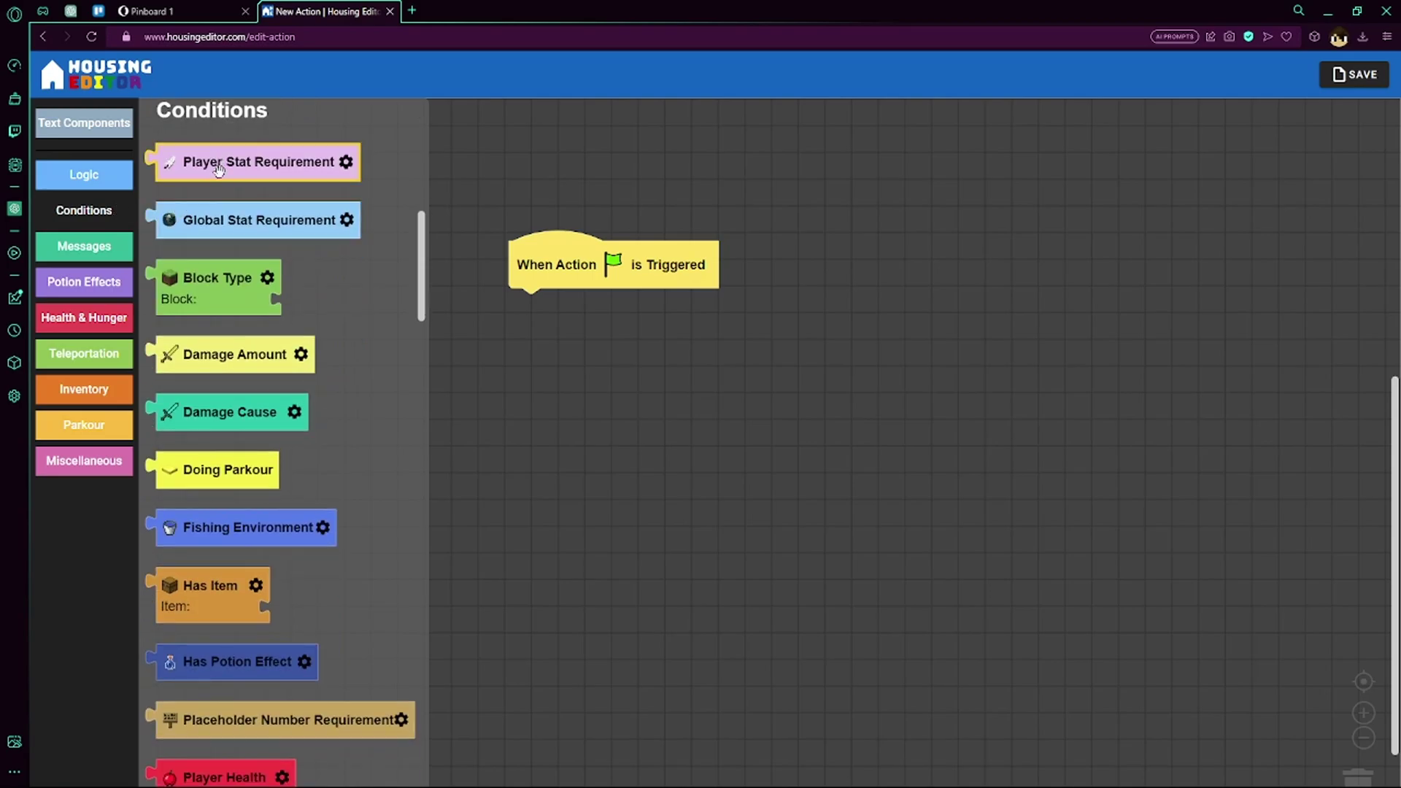
scroll(244, 372, "down", 1)
scroll(244, 372, "down", 11)
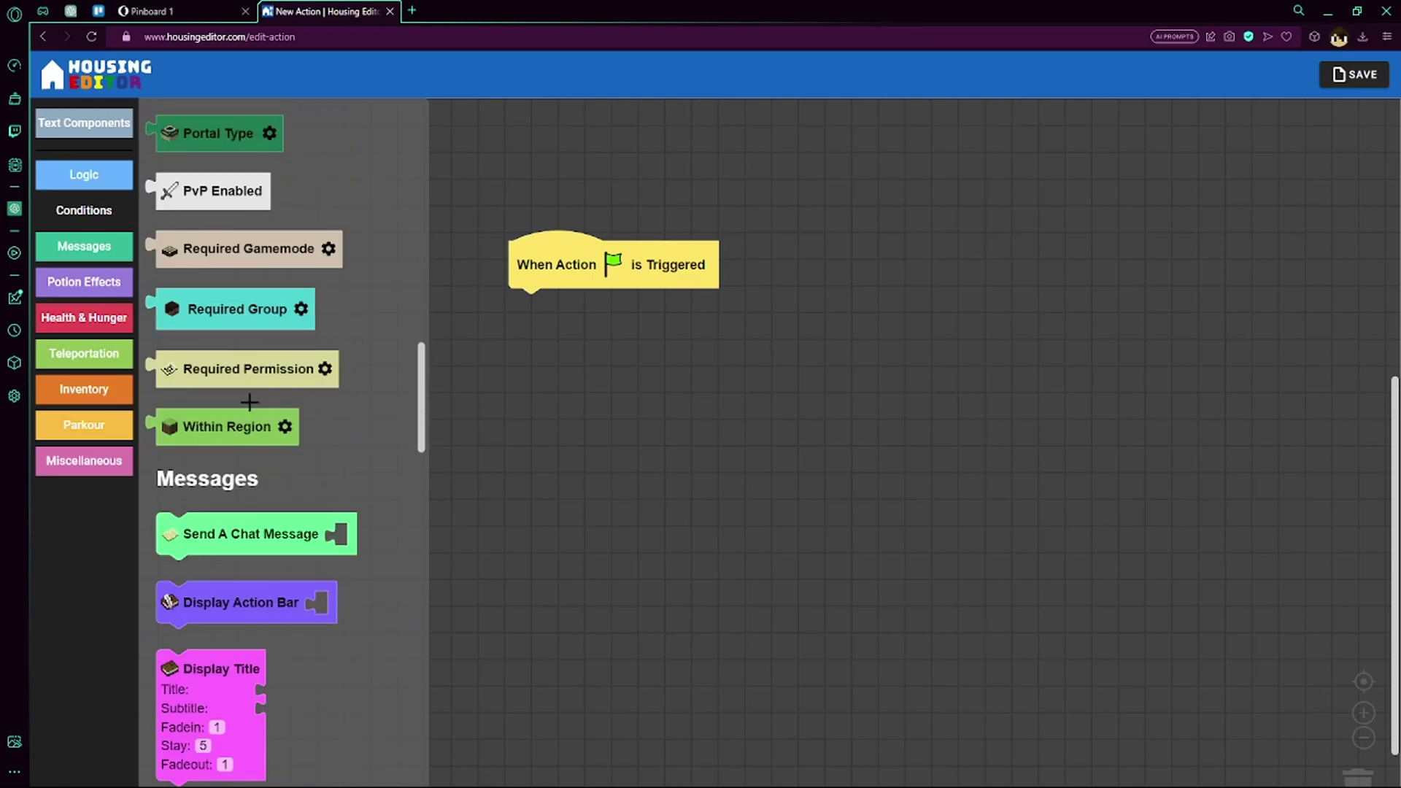
scroll(243, 387, "up", 6)
scroll(243, 387, "up", 3)
Browse the remaining block categories from Messages through Potion Effects, Health & Hunger, Teleportation, Inventory and Parkour to Miscellaneous
left_click(80, 247)
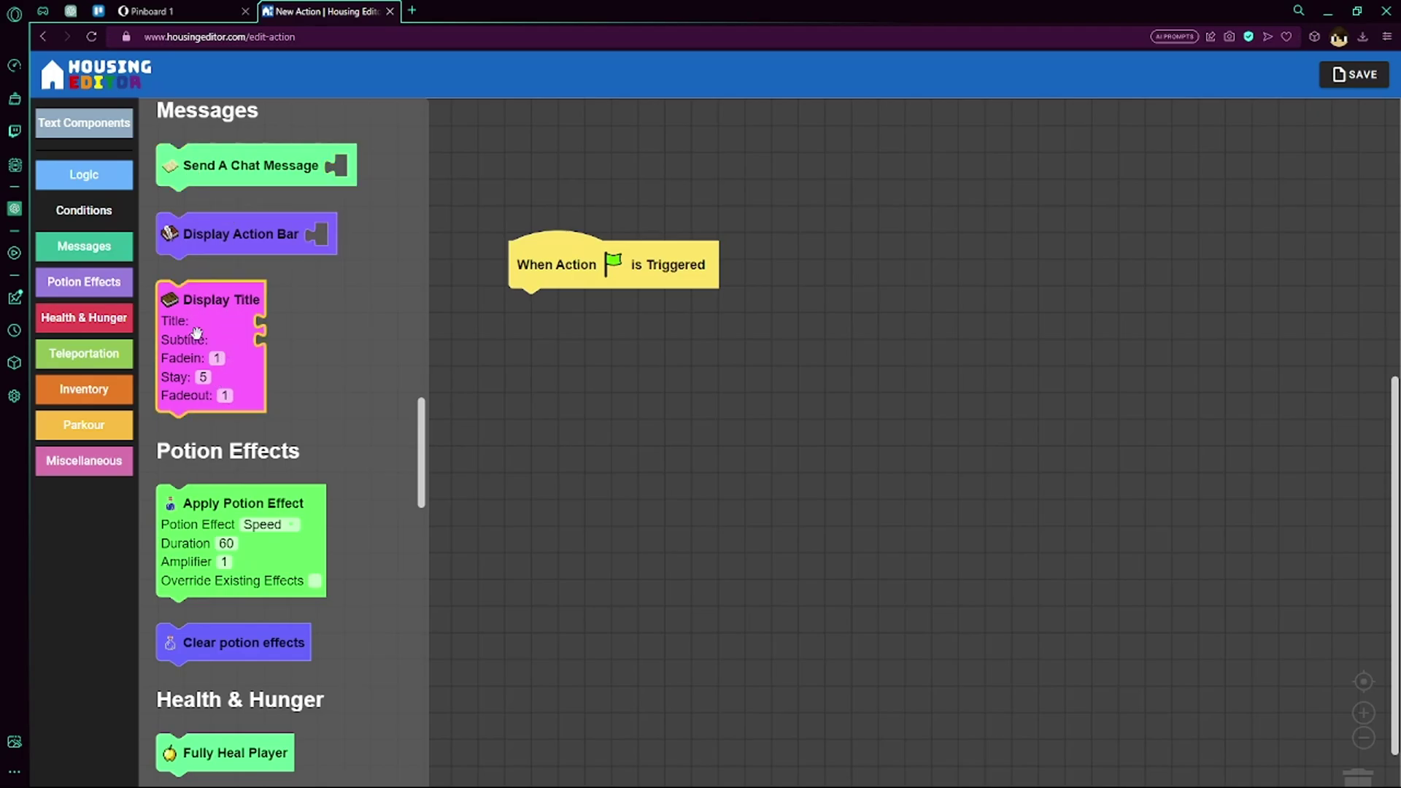
scroll(219, 372, "down", 4)
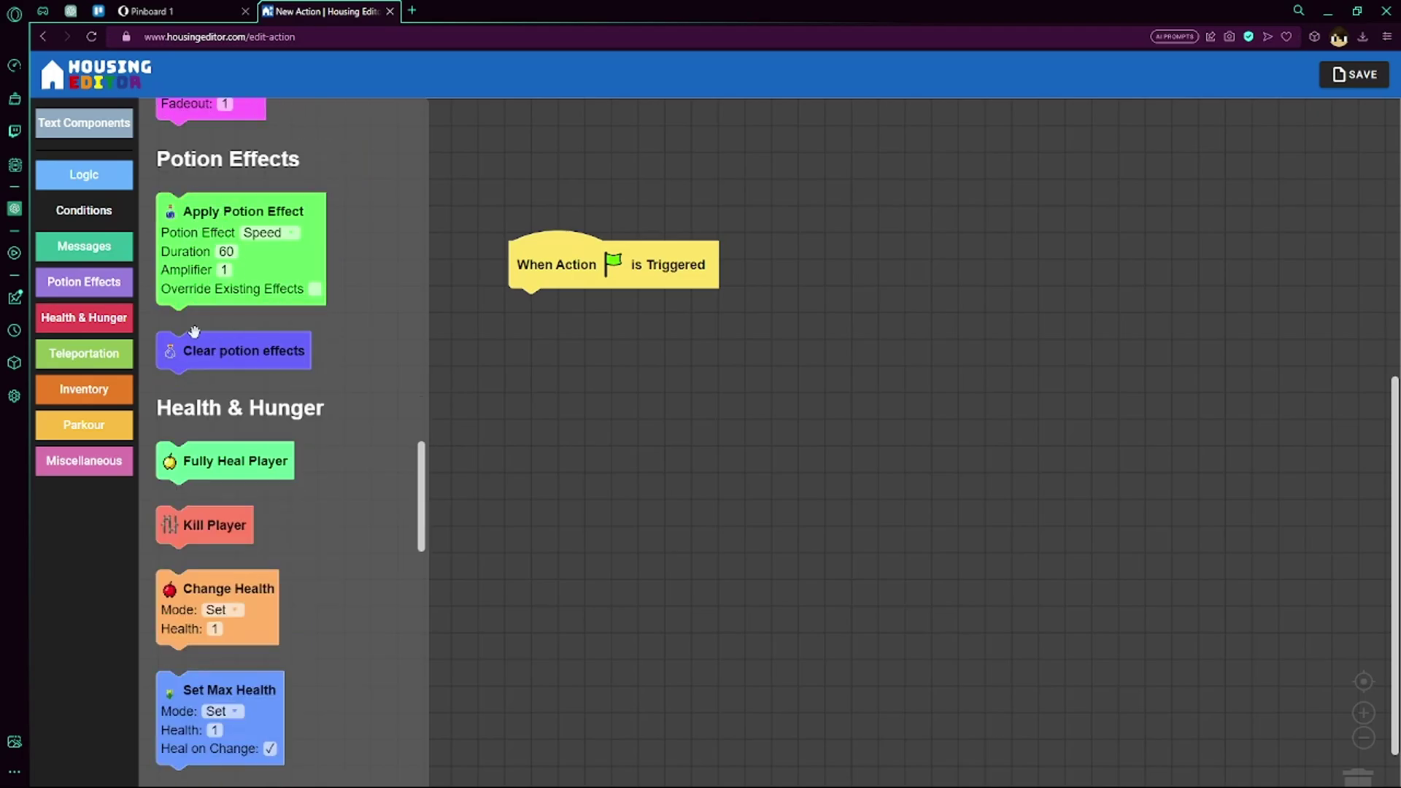
scroll(219, 368, "down", 1)
scroll(220, 374, "down", 7)
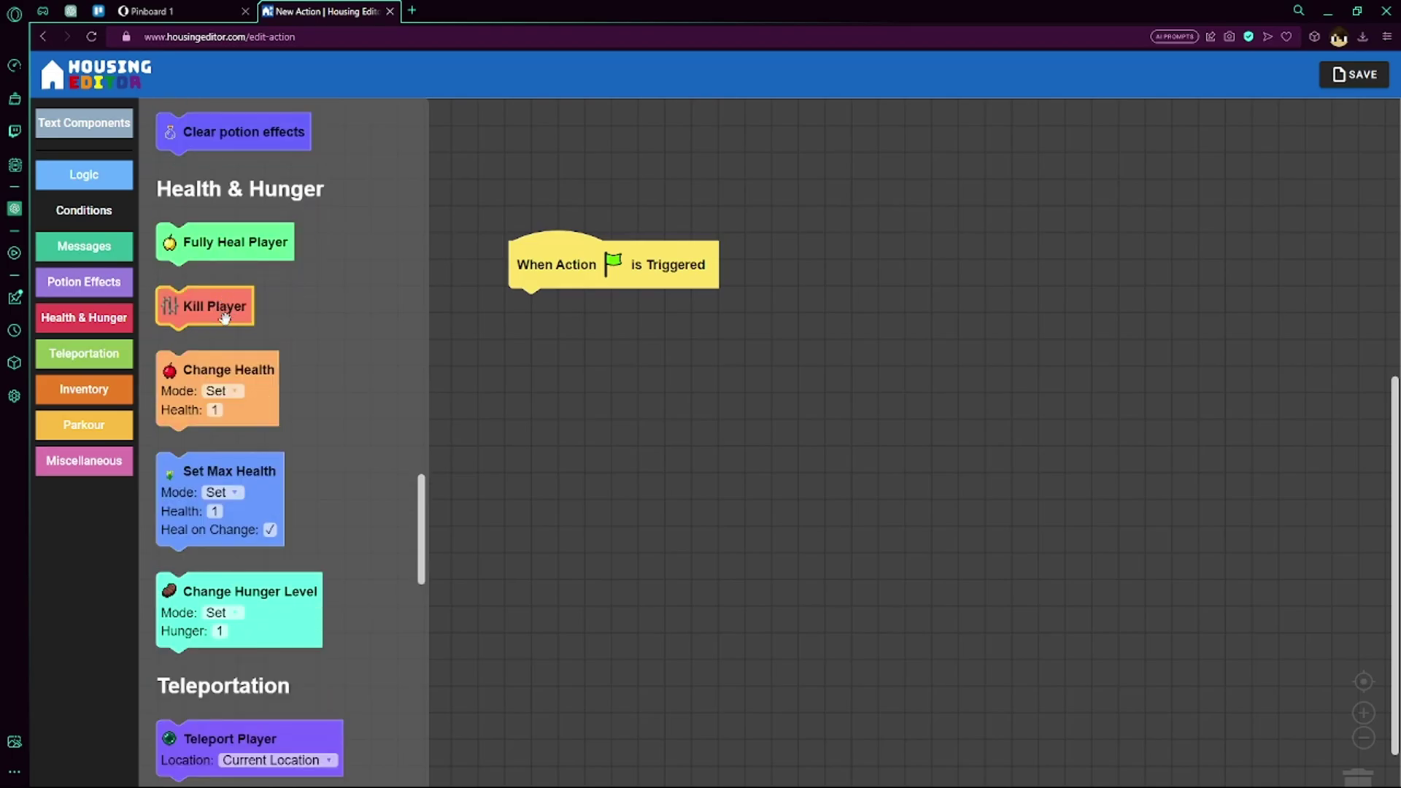
scroll(240, 394, "down", 5)
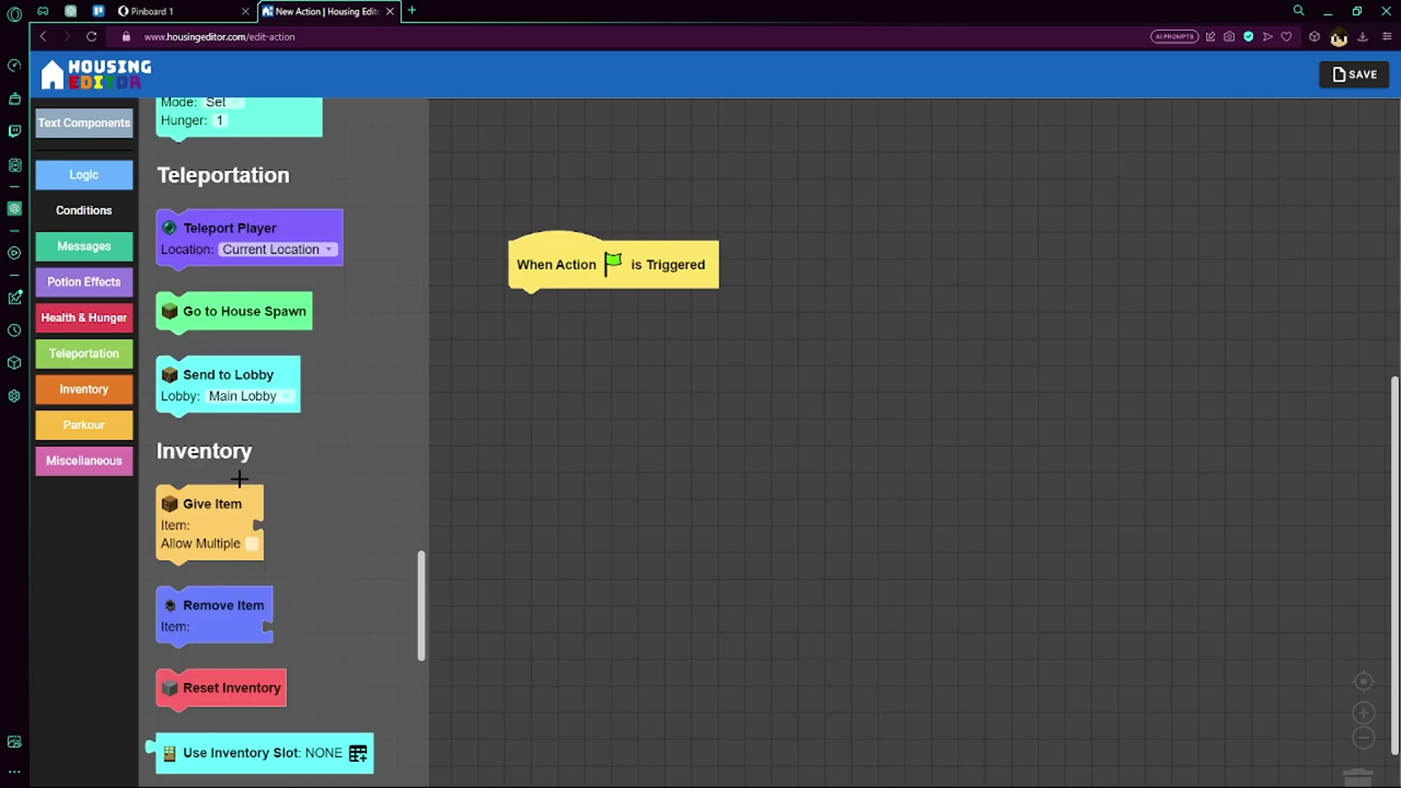
scroll(230, 368, "down", 6)
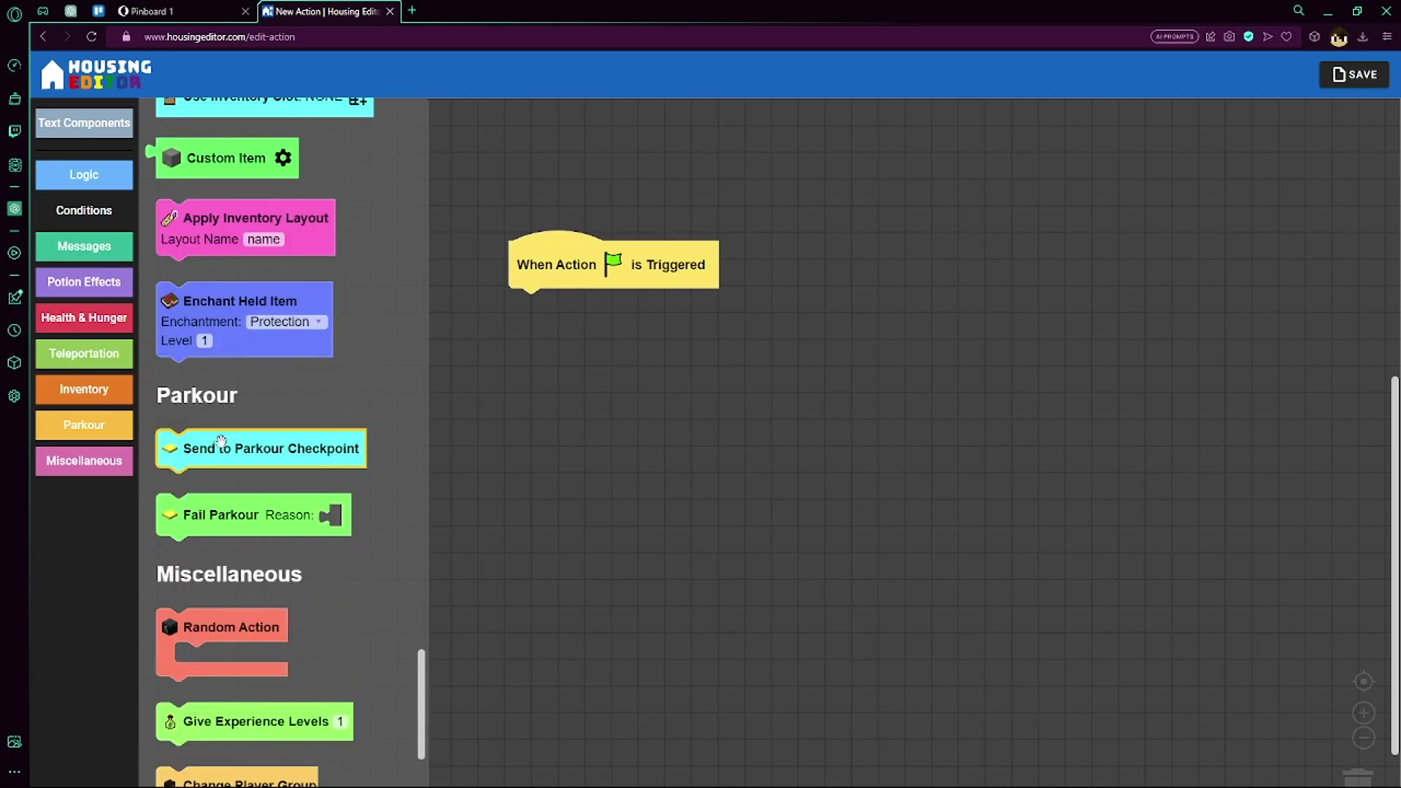
scroll(219, 456, "down", 7)
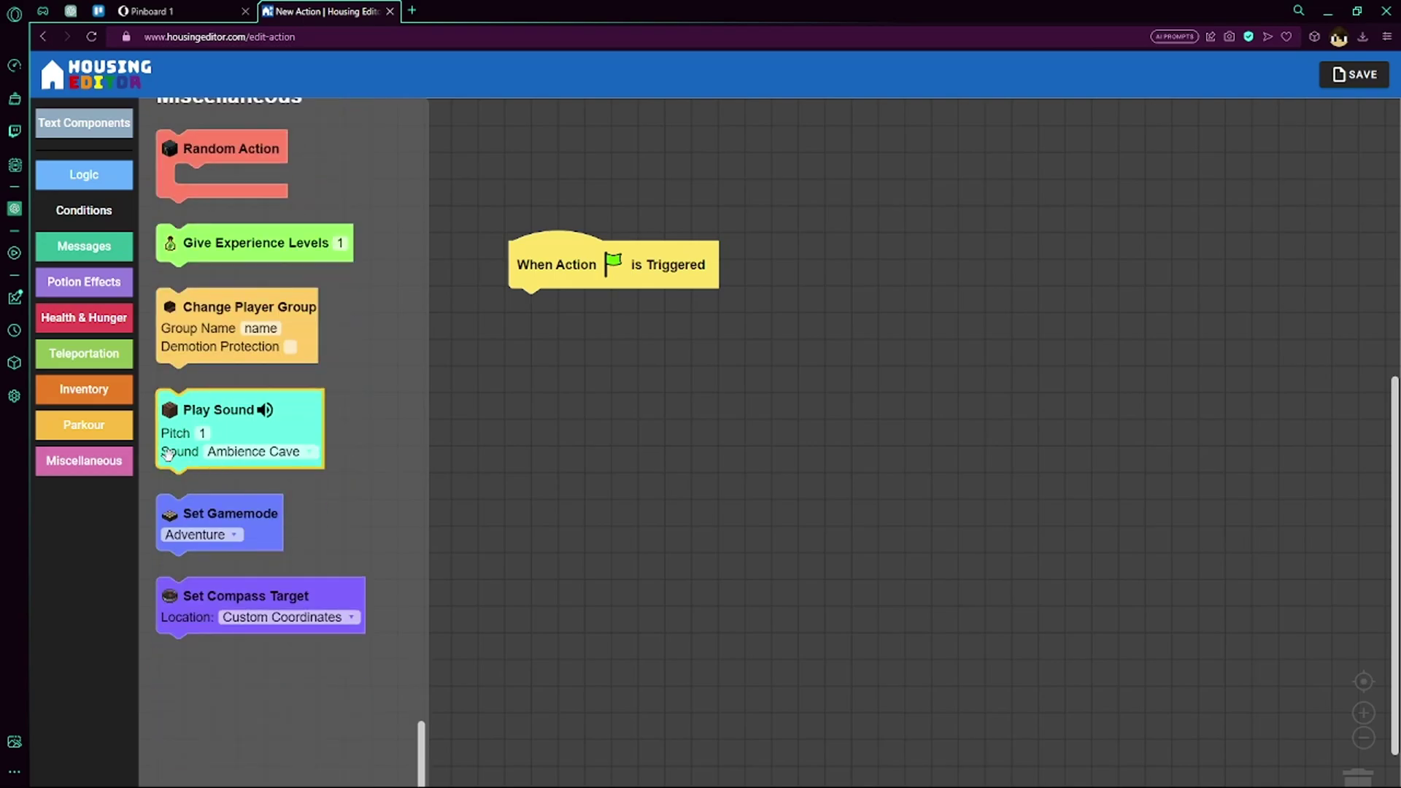
scroll(223, 485, "up", 7)
scroll(224, 485, "up", 12)
Open the Housing Editor GitHub repository from the pinboard, view its releases, and return to the repository's main page
key("ctrl+Tab")
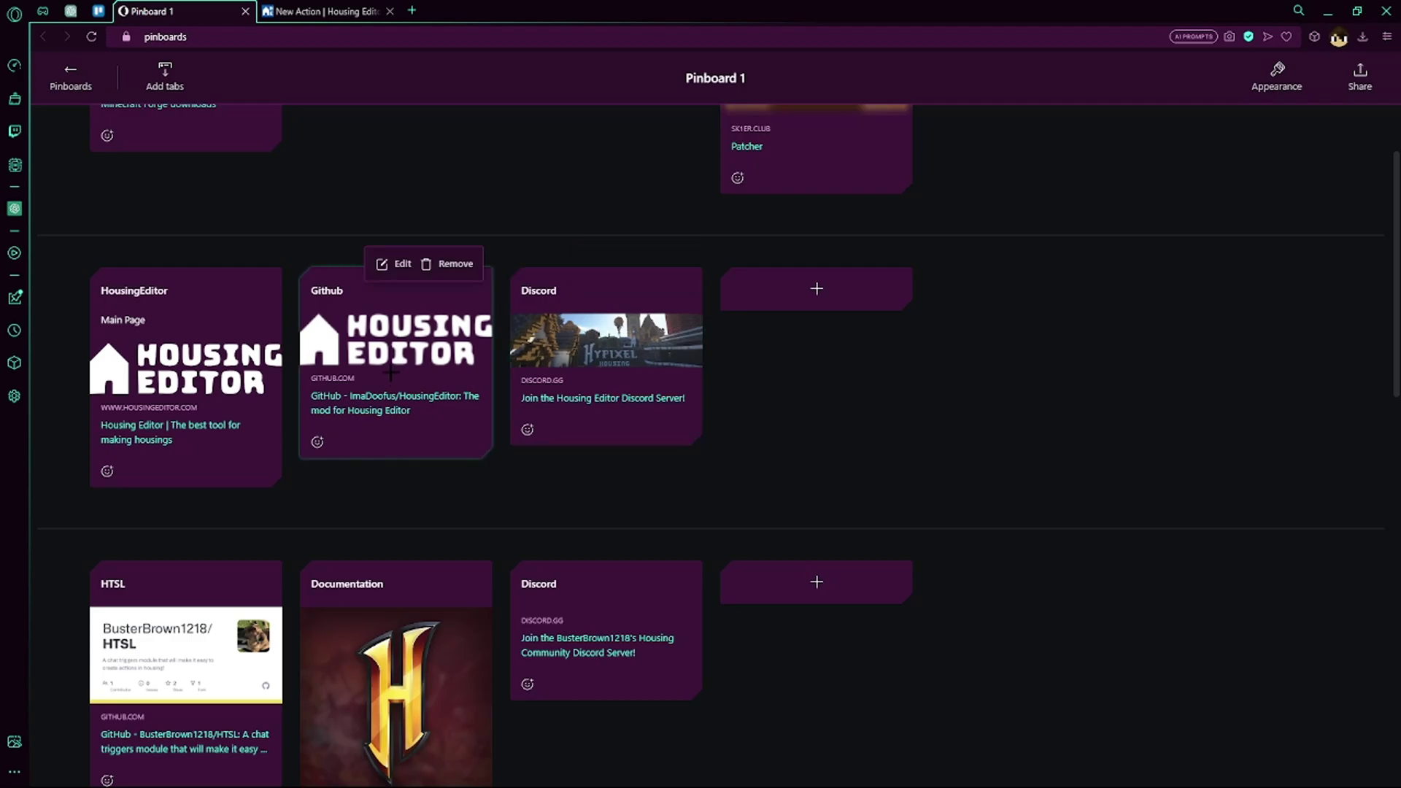
left_click(387, 406)
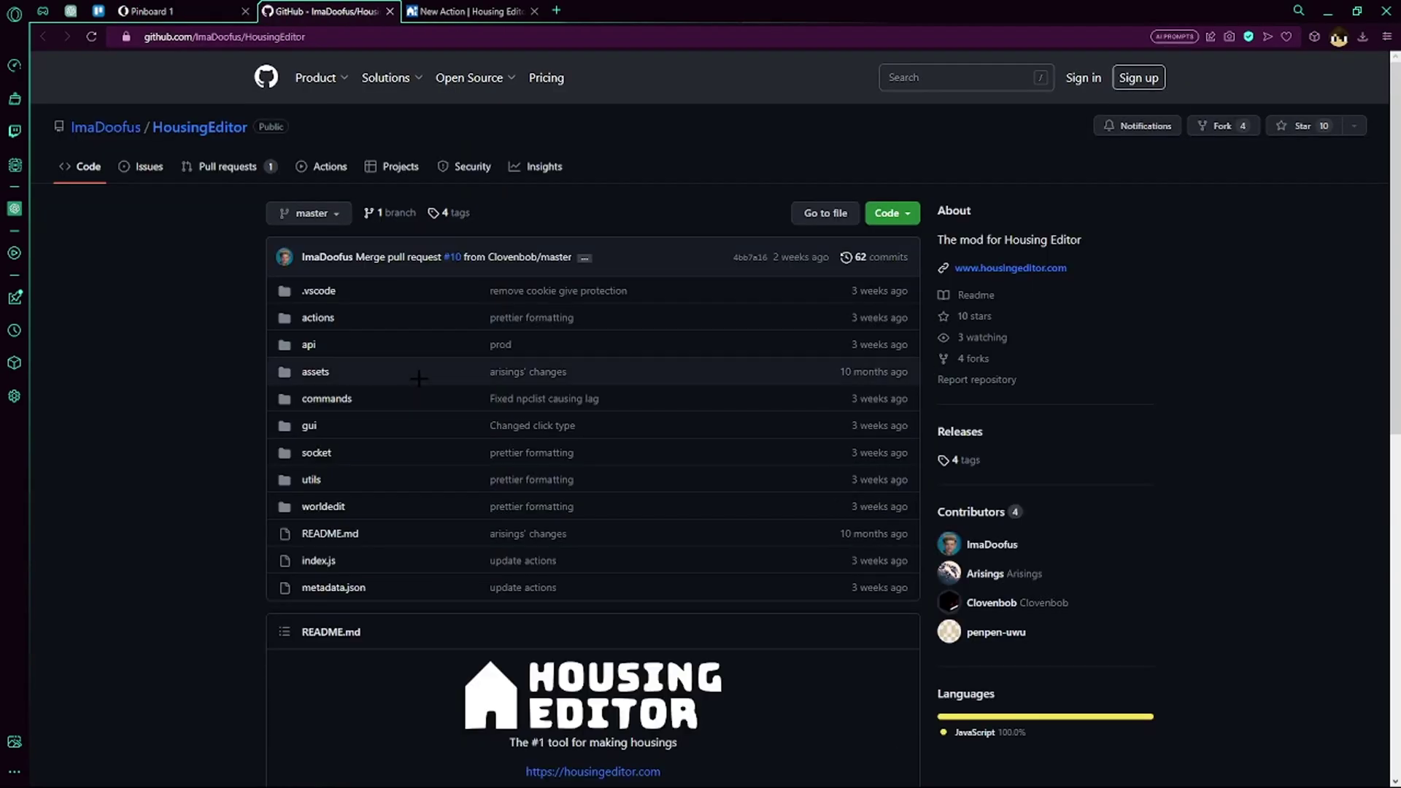
left_click(970, 433)
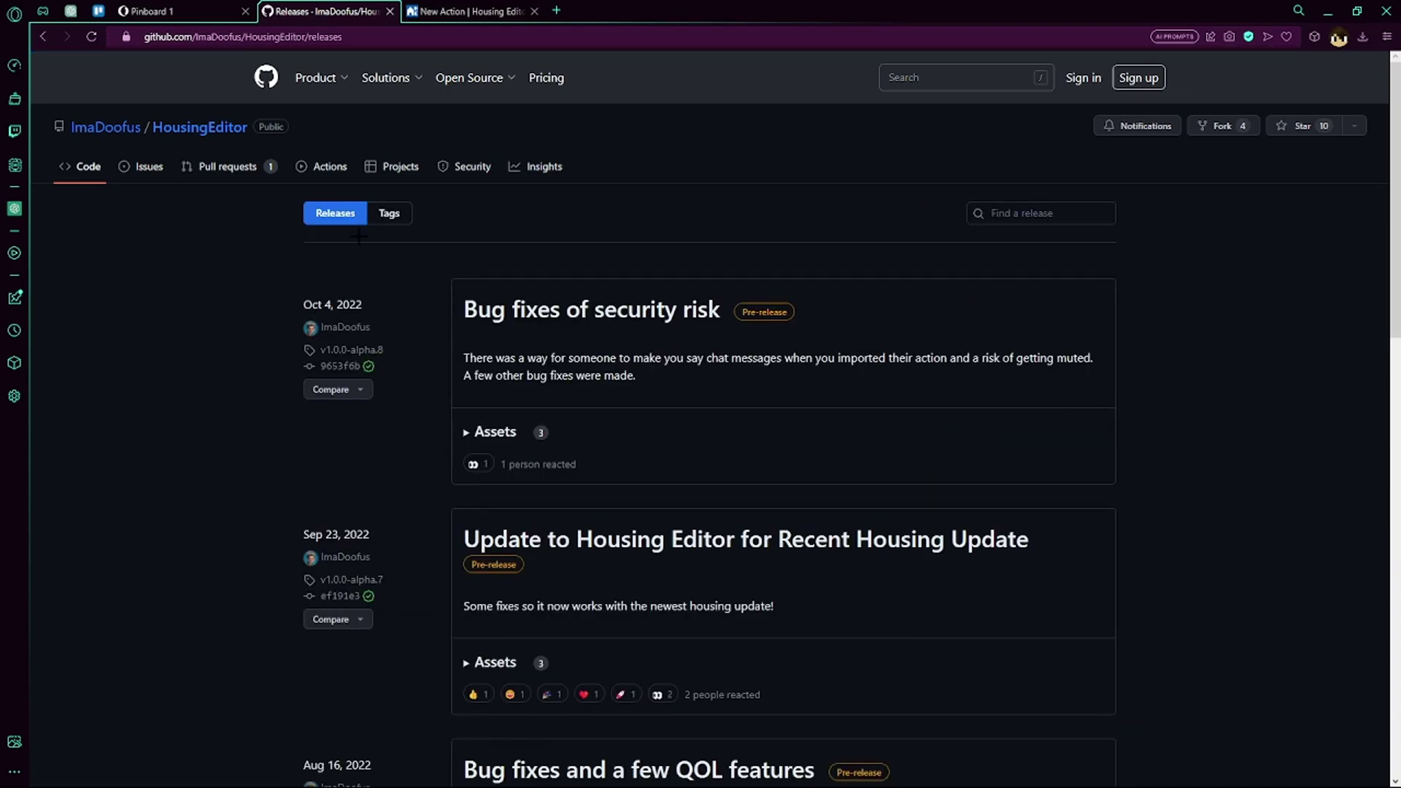
key("alt+Left")
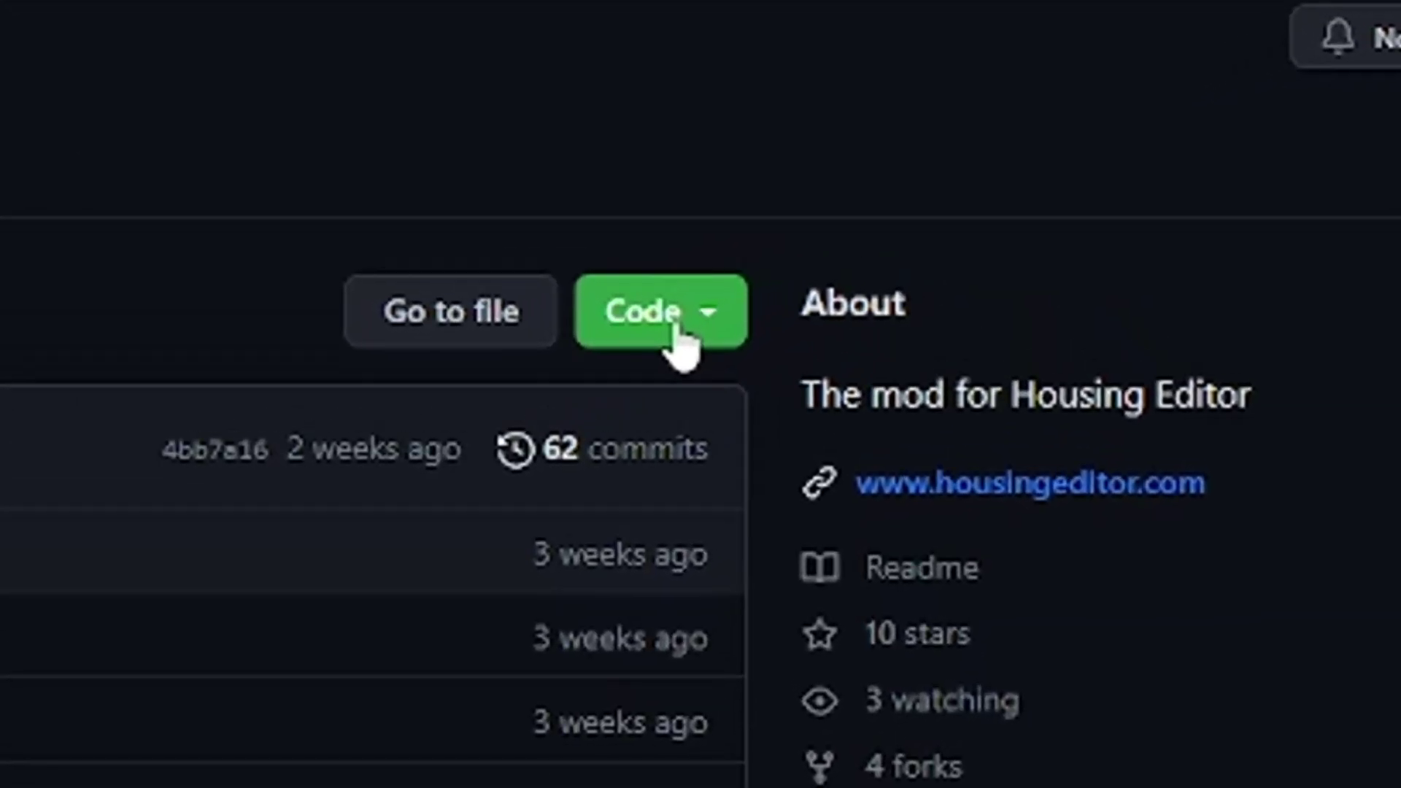
Download the HousingEditor repository as a ZIP and extract the archive in File Explorer's Downloads folder to "HousingEditor-master (1)" with WinRAR
left_click(896, 217)
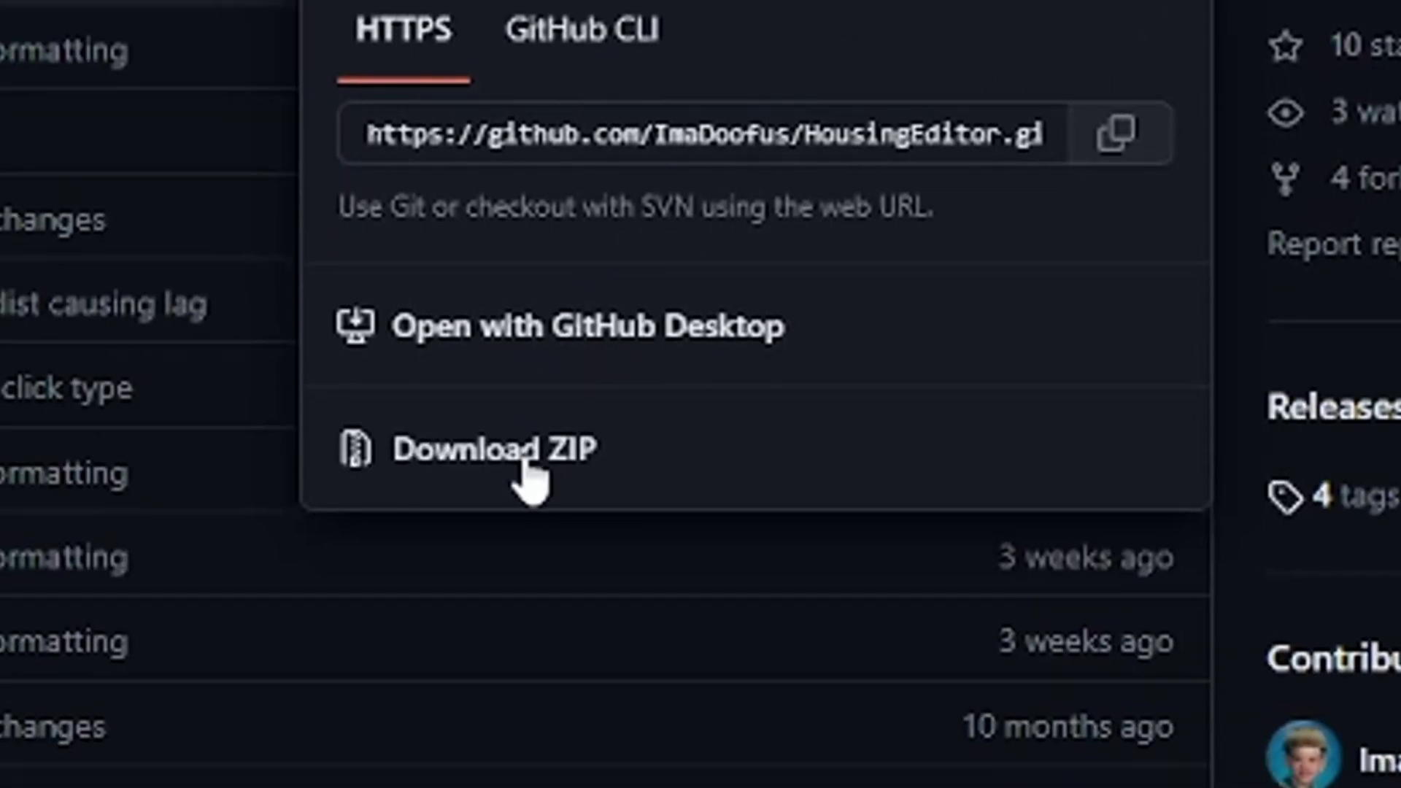
left_click(529, 474)
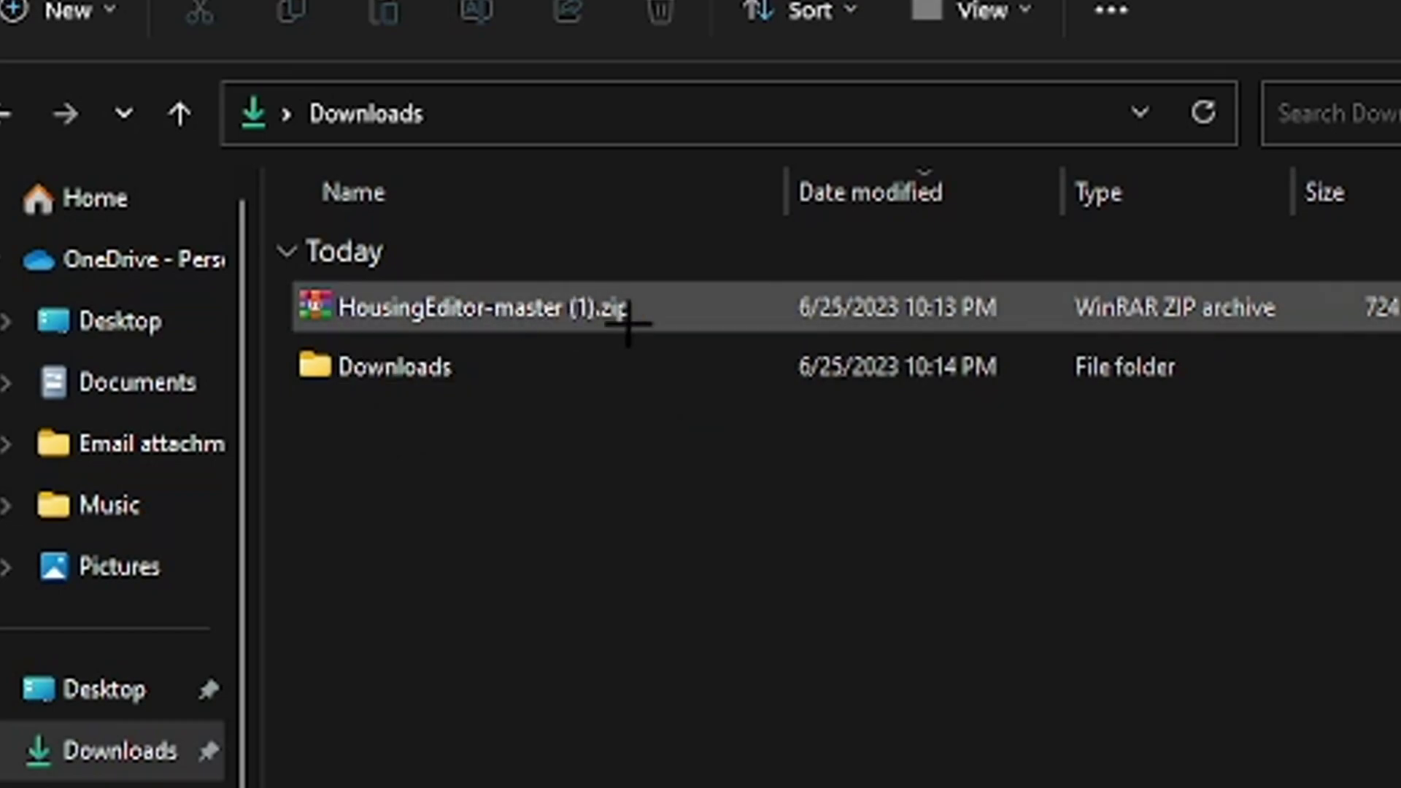
right_click(427, 329)
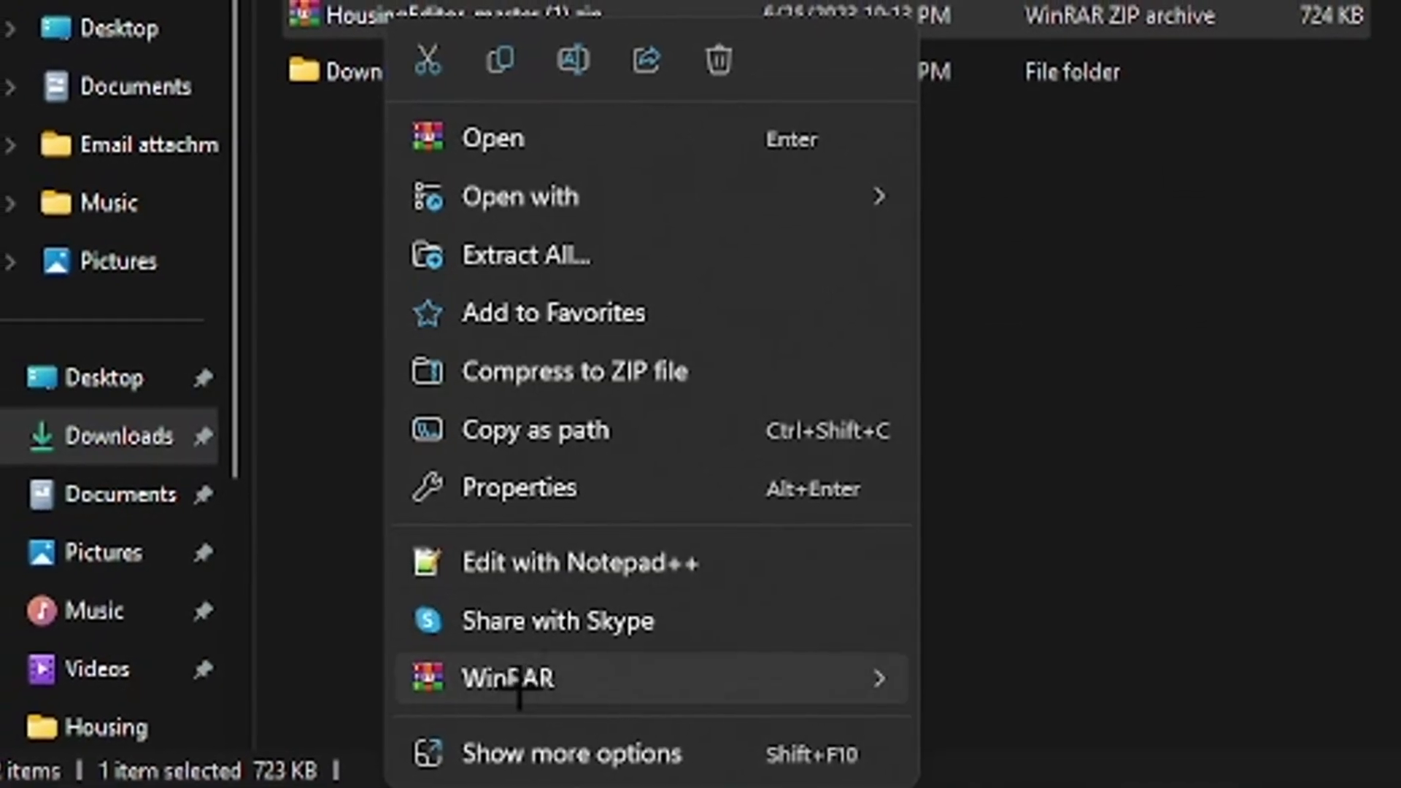
mouse_move(551, 688)
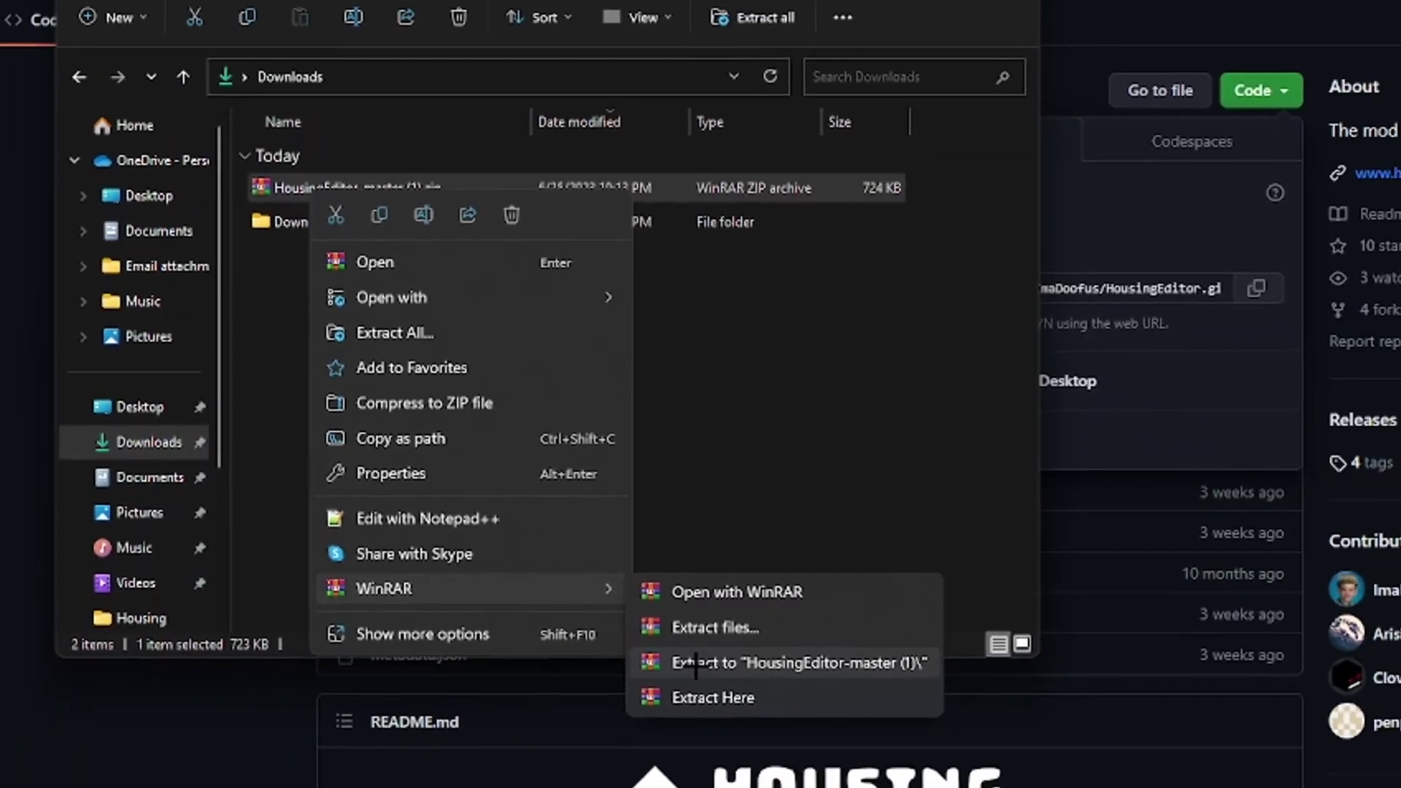
left_click(694, 664)
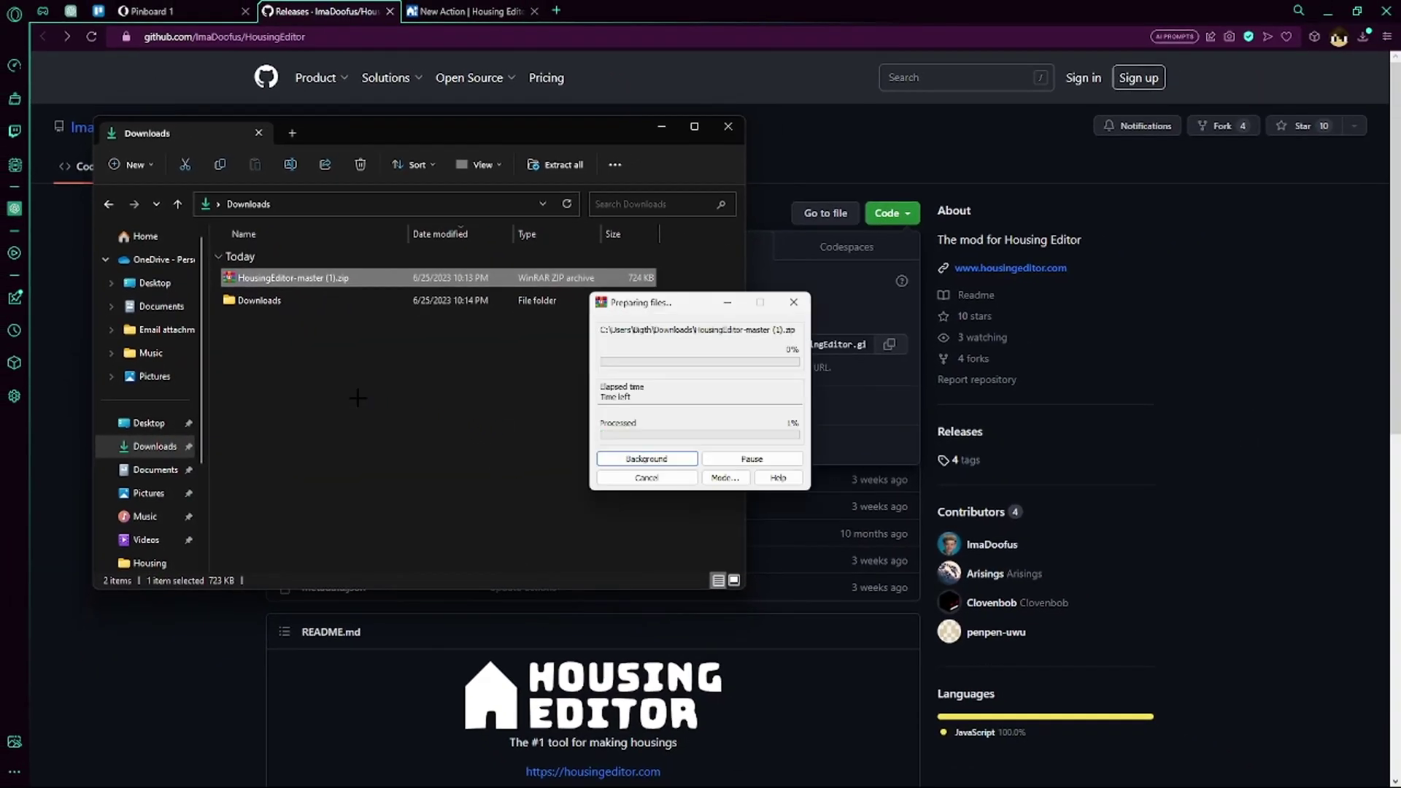
Open the extracted "HousingEditor-master (1)" folder and rename its inner HousingEditor-master folder to "HousingEditor"
double_click(293, 323)
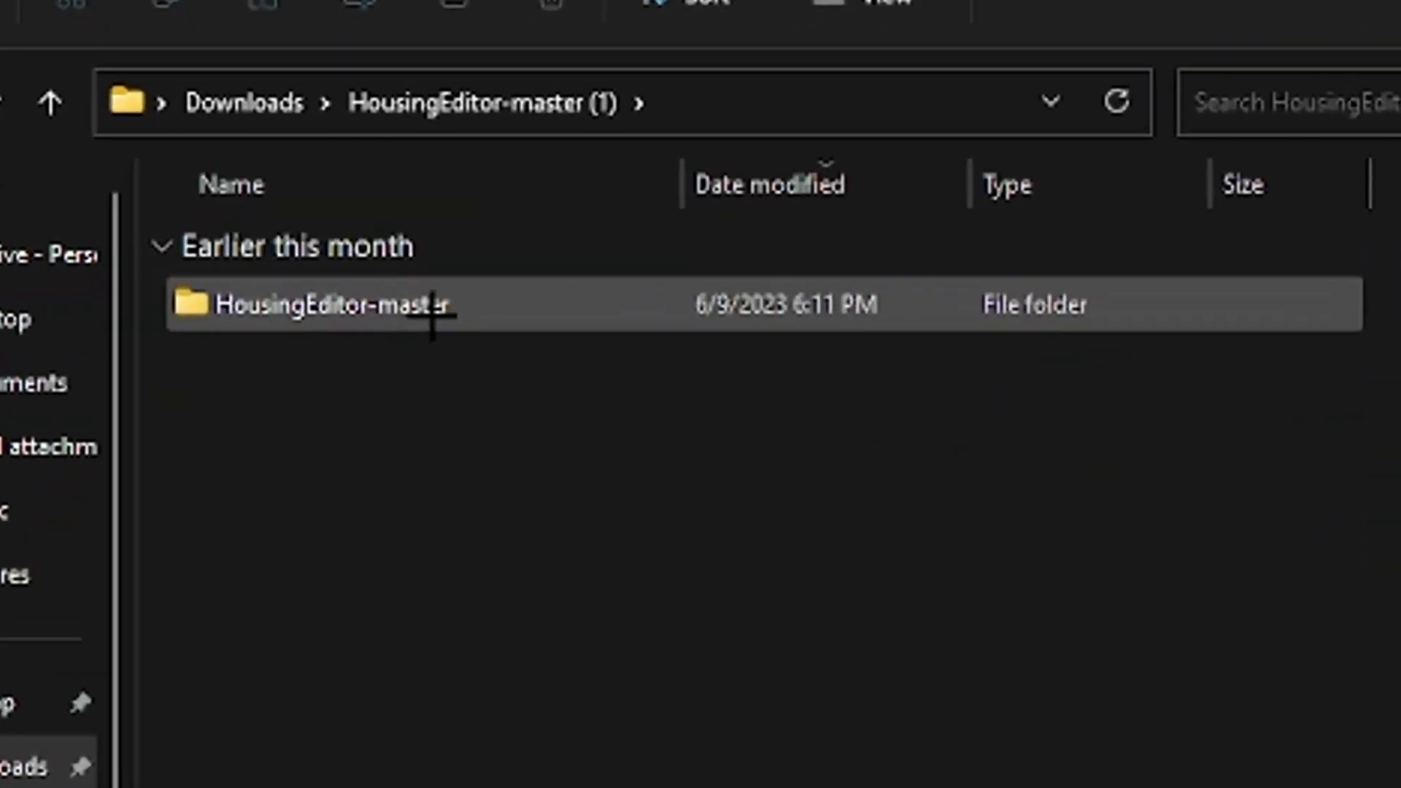
double_click(311, 278)
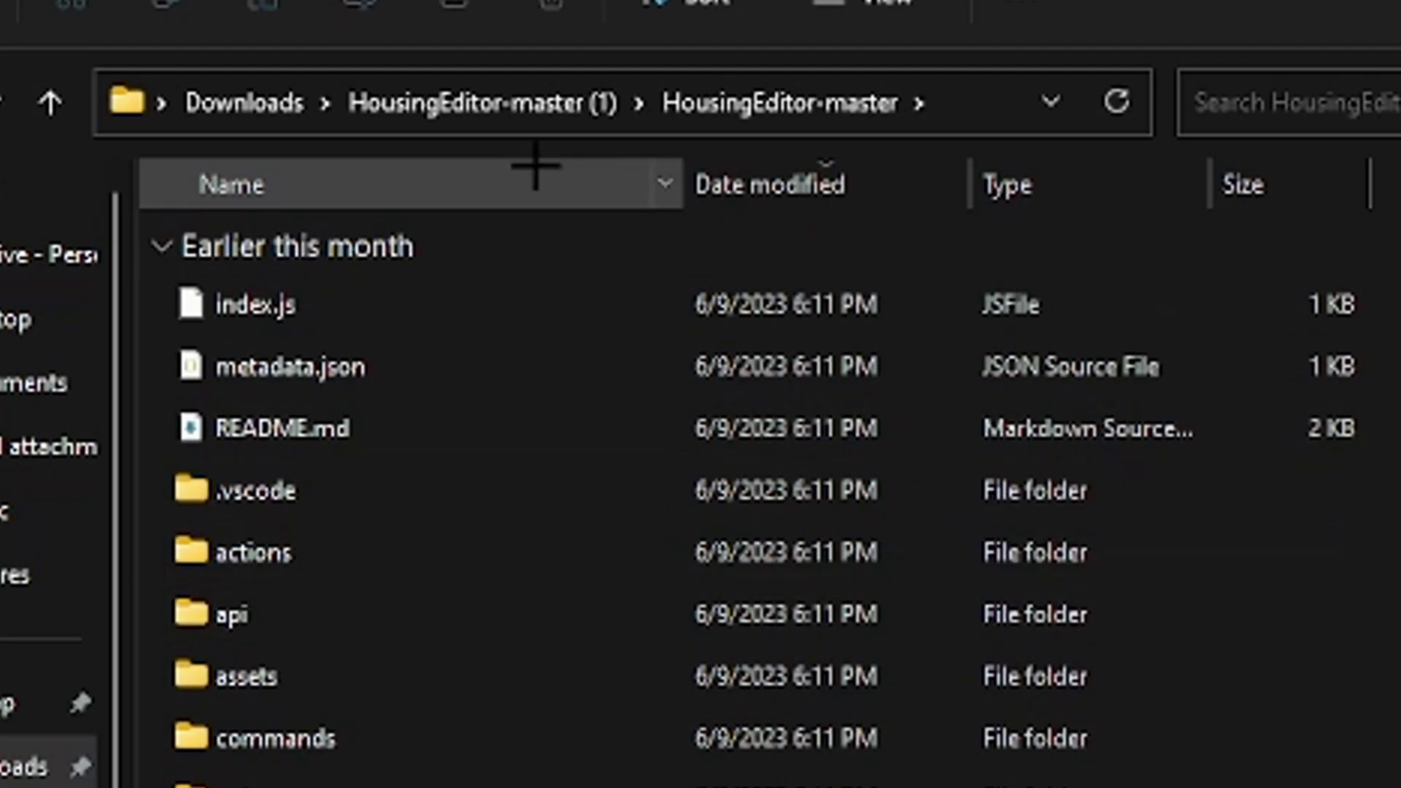
left_click(516, 103)
right_click(291, 304)
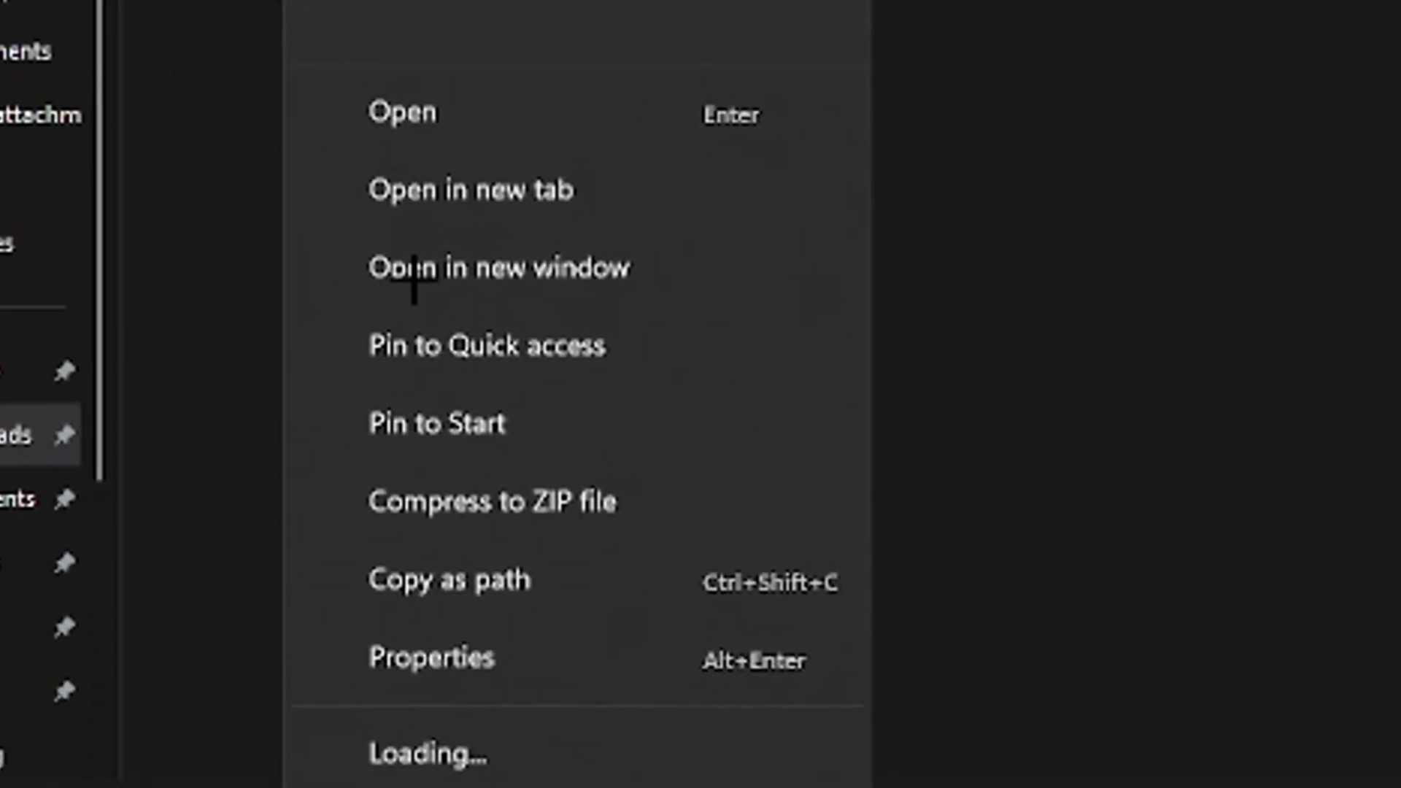
left_click(500, 604)
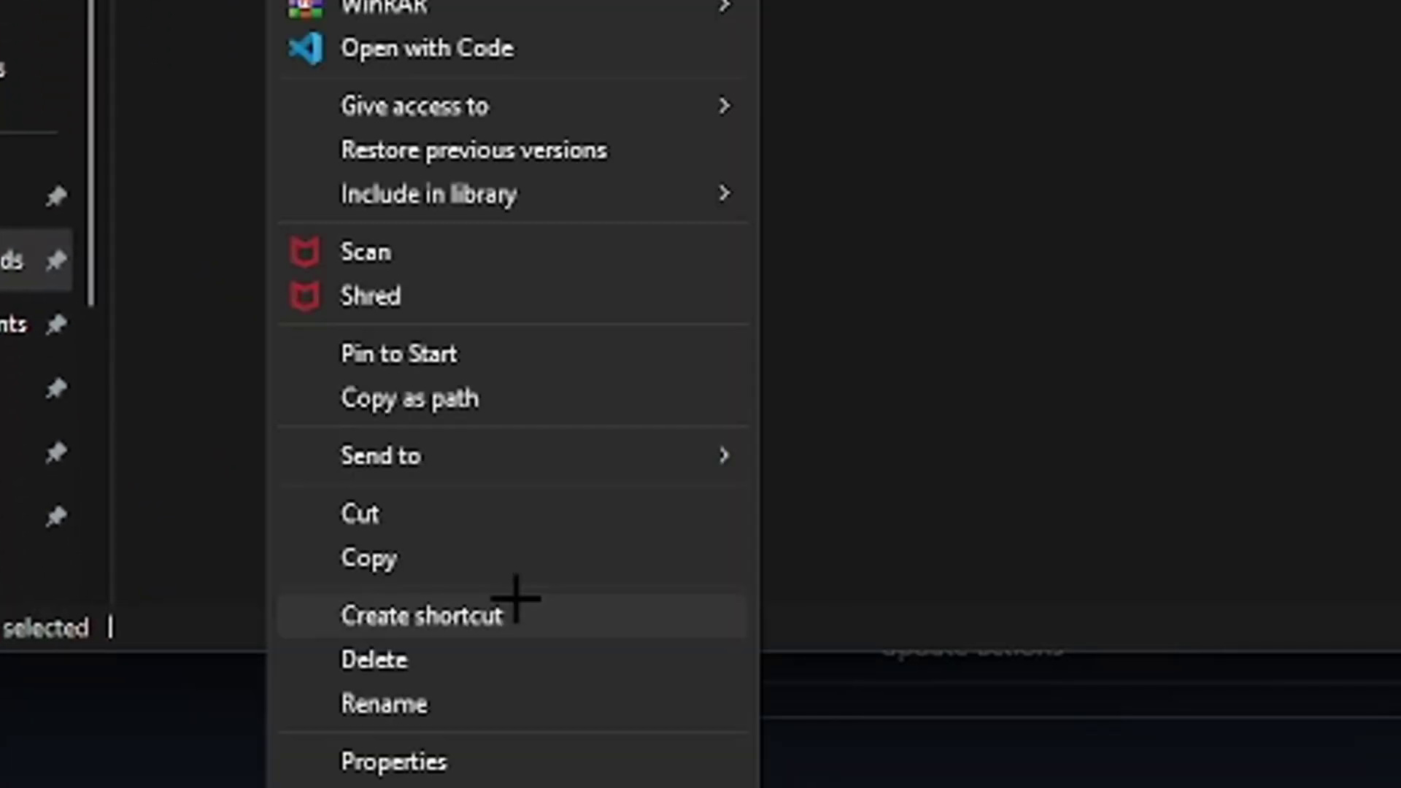
left_click(521, 689)
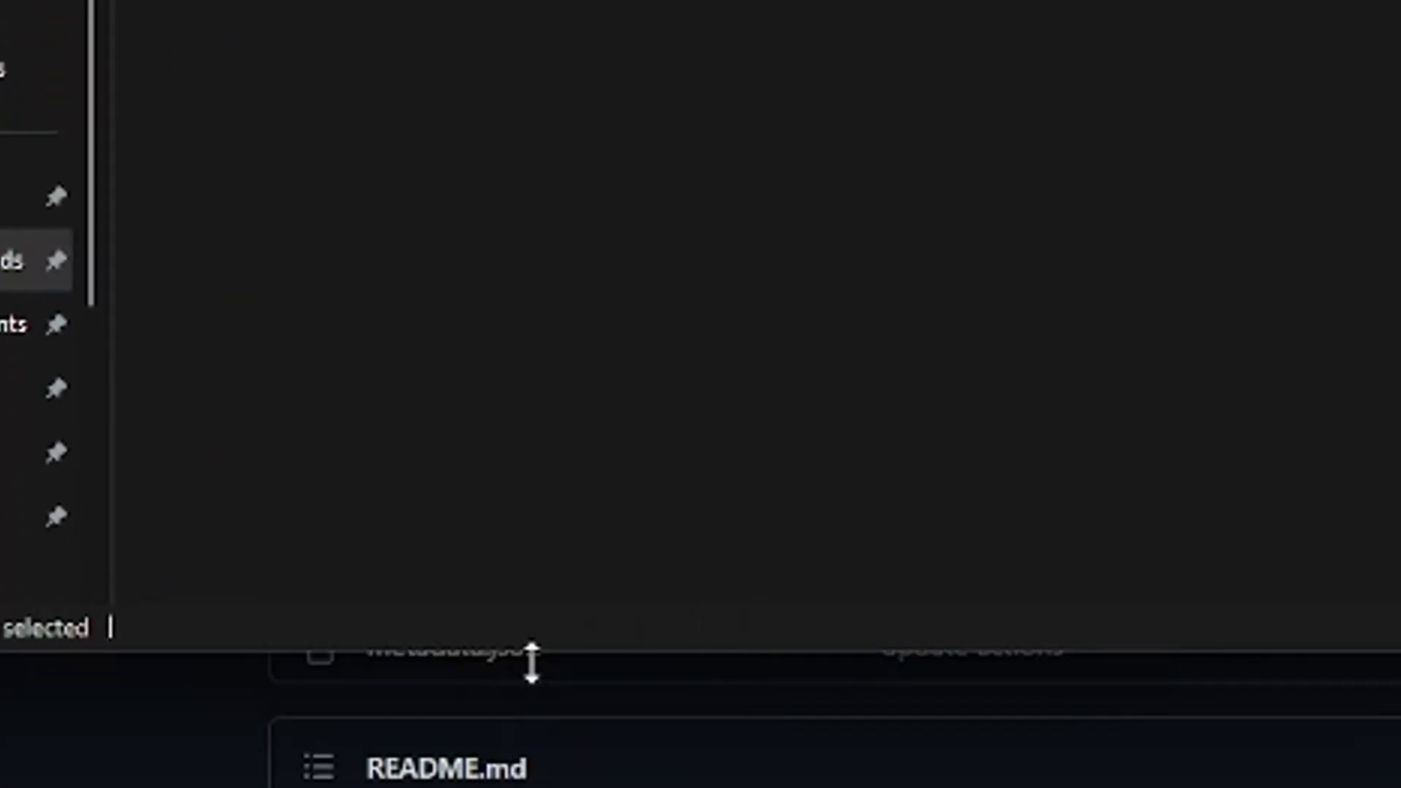
type("HousingEditor")
key("Return")
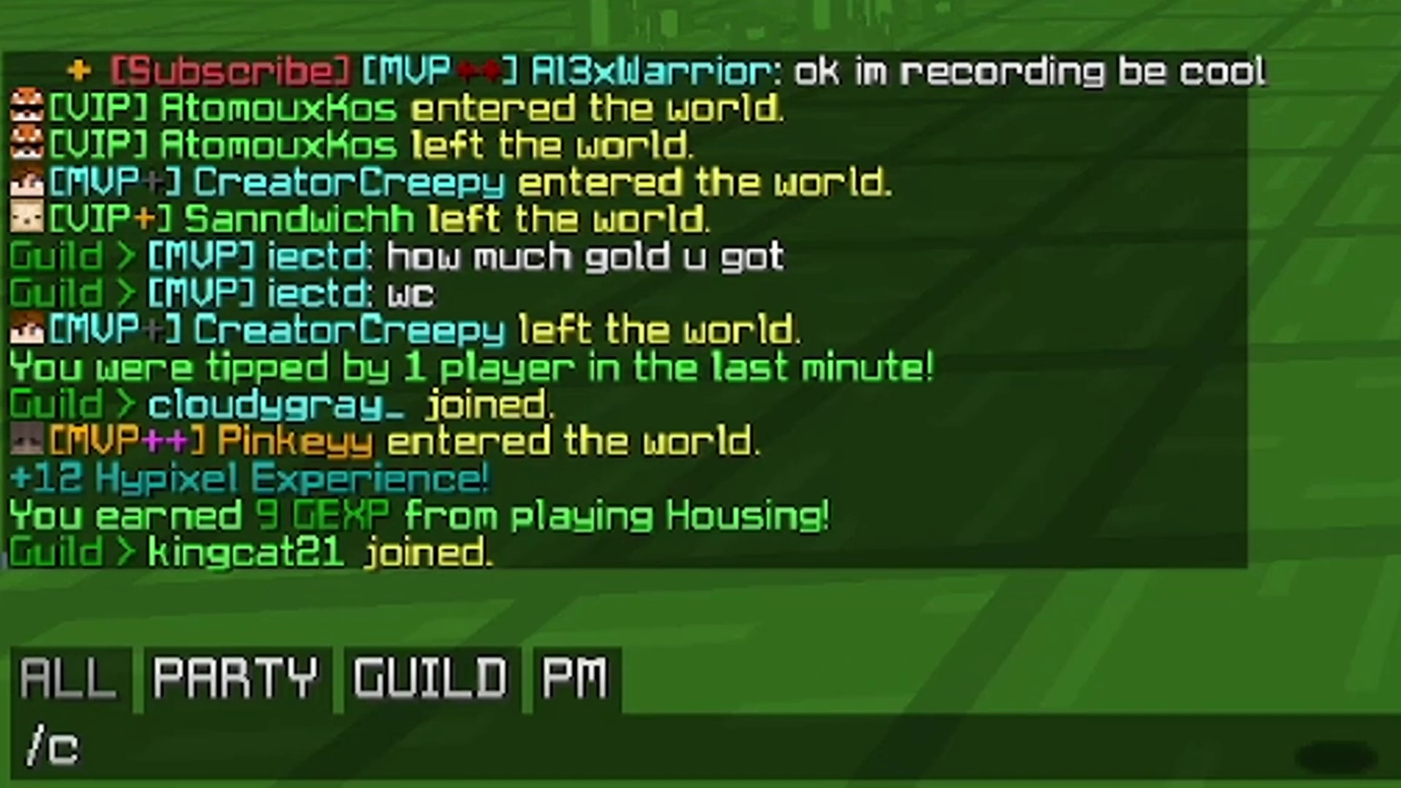
Open the ChatTriggers files folder from Minecraft with "/ct files" and arrange it beside the extracted HousingEditor folder's window
type("iles")
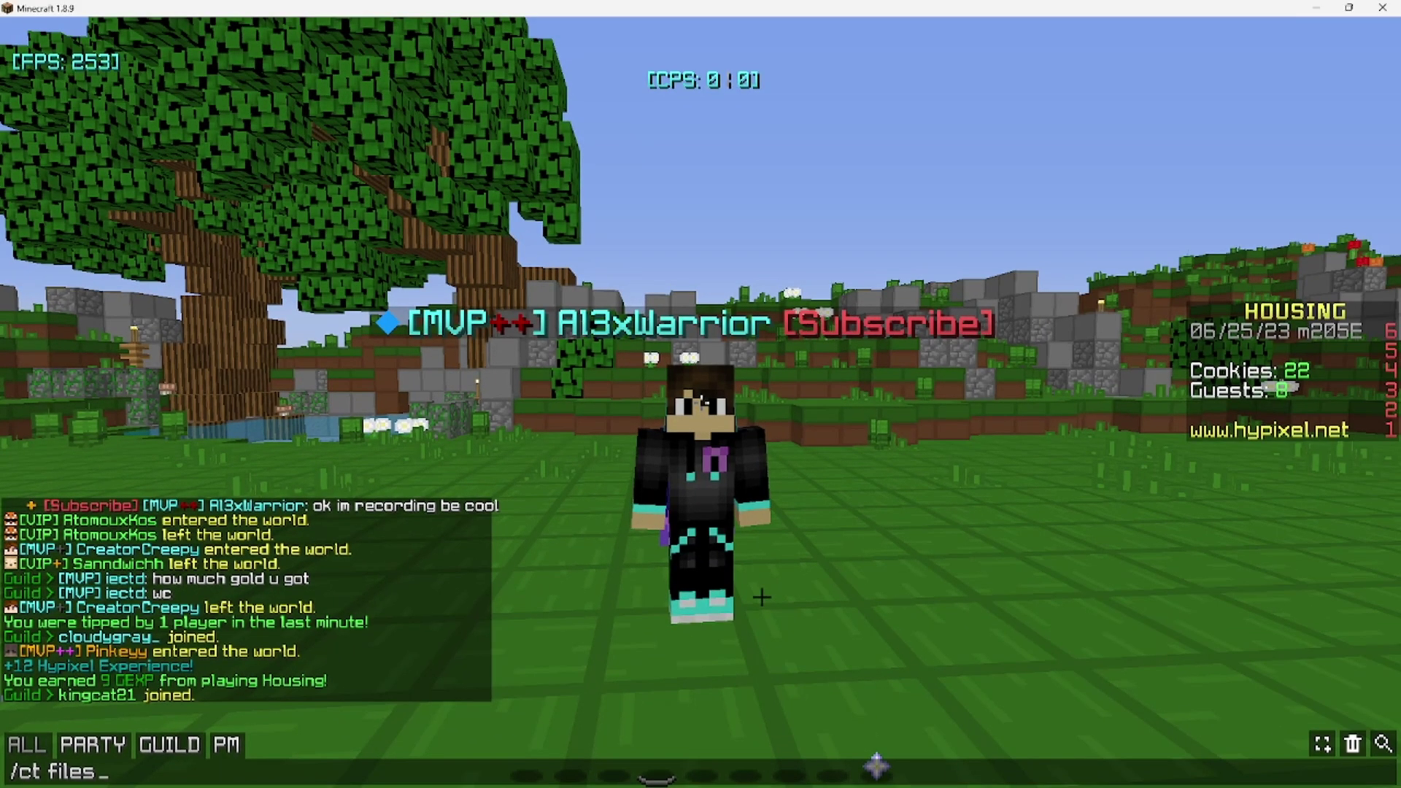
key("Return")
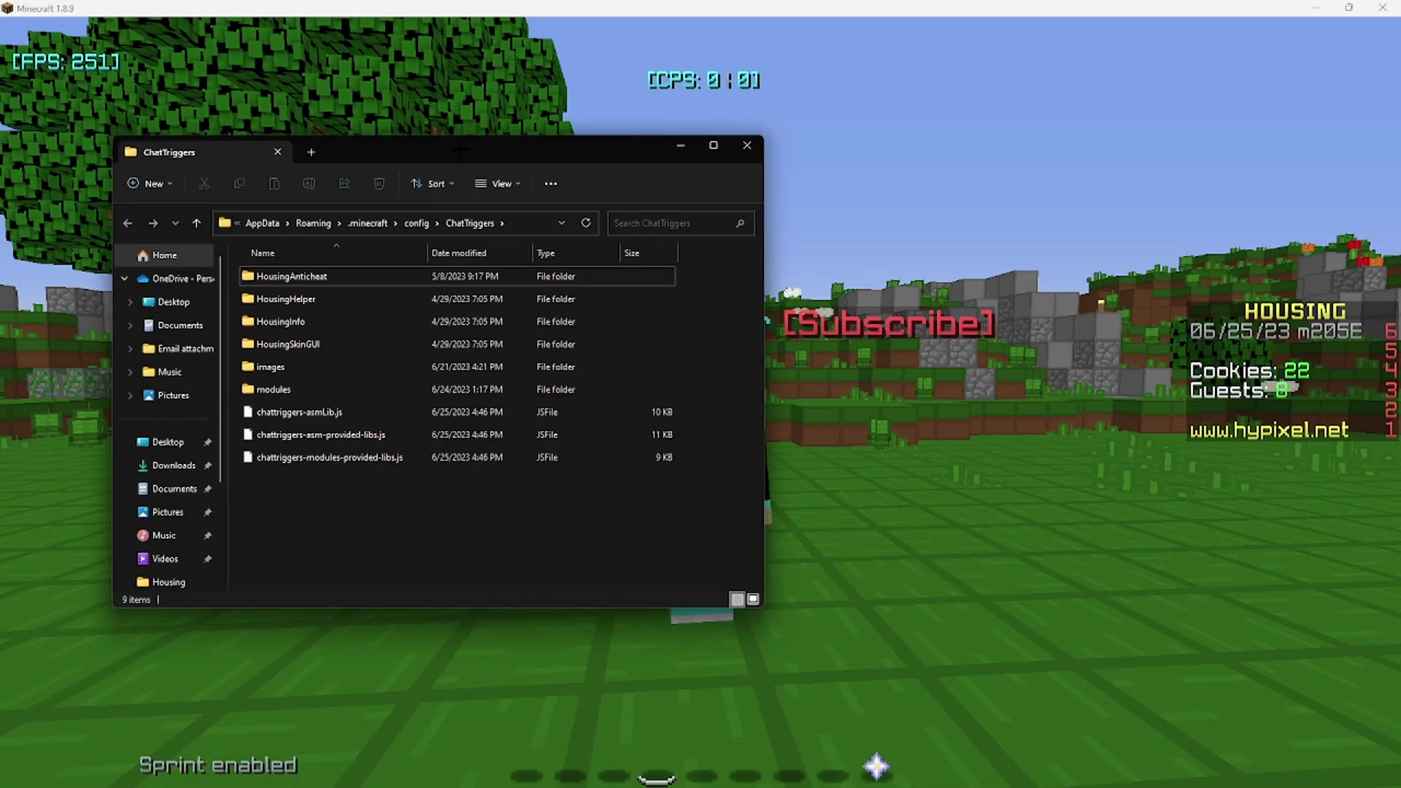
left_click_drag(460, 149, 1004, 146)
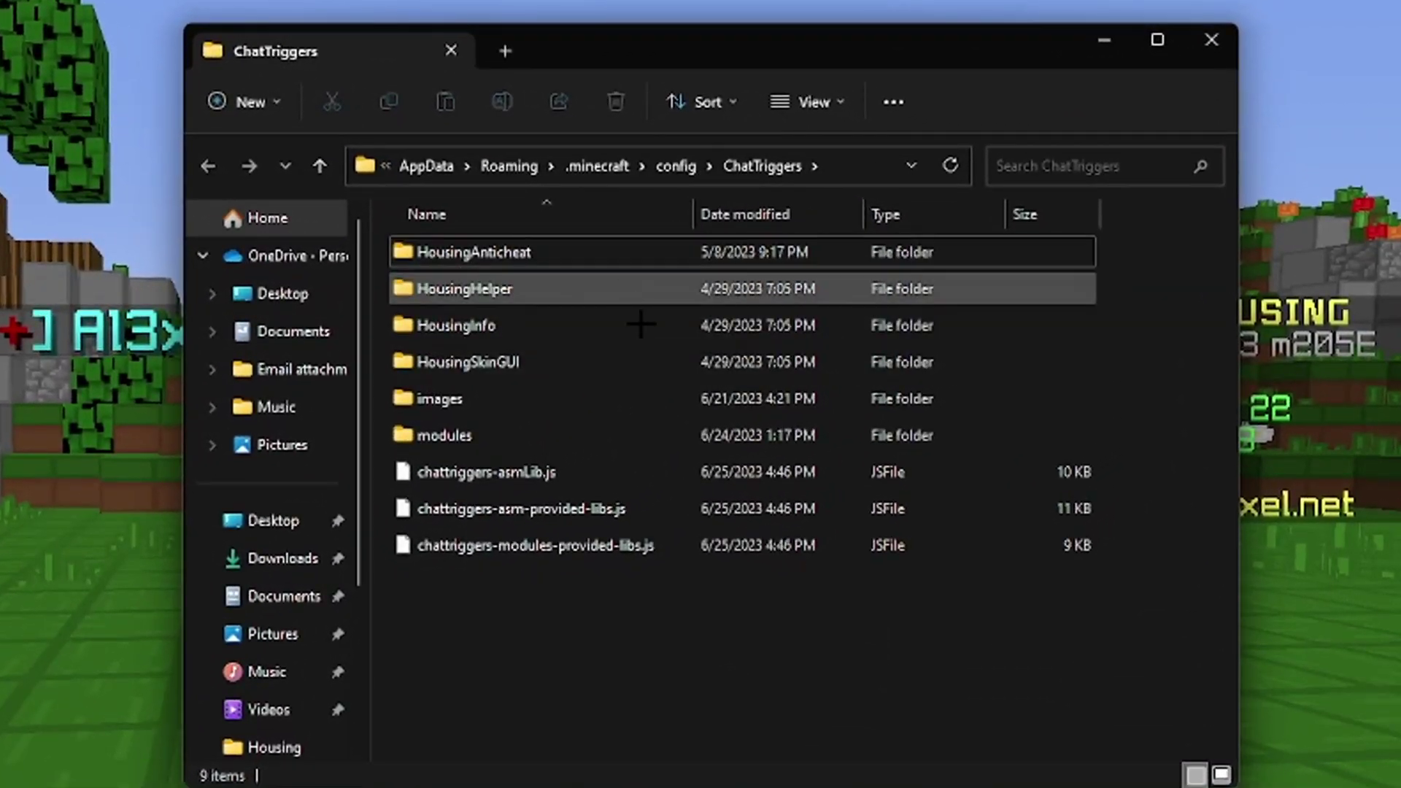
key("alt+Tab")
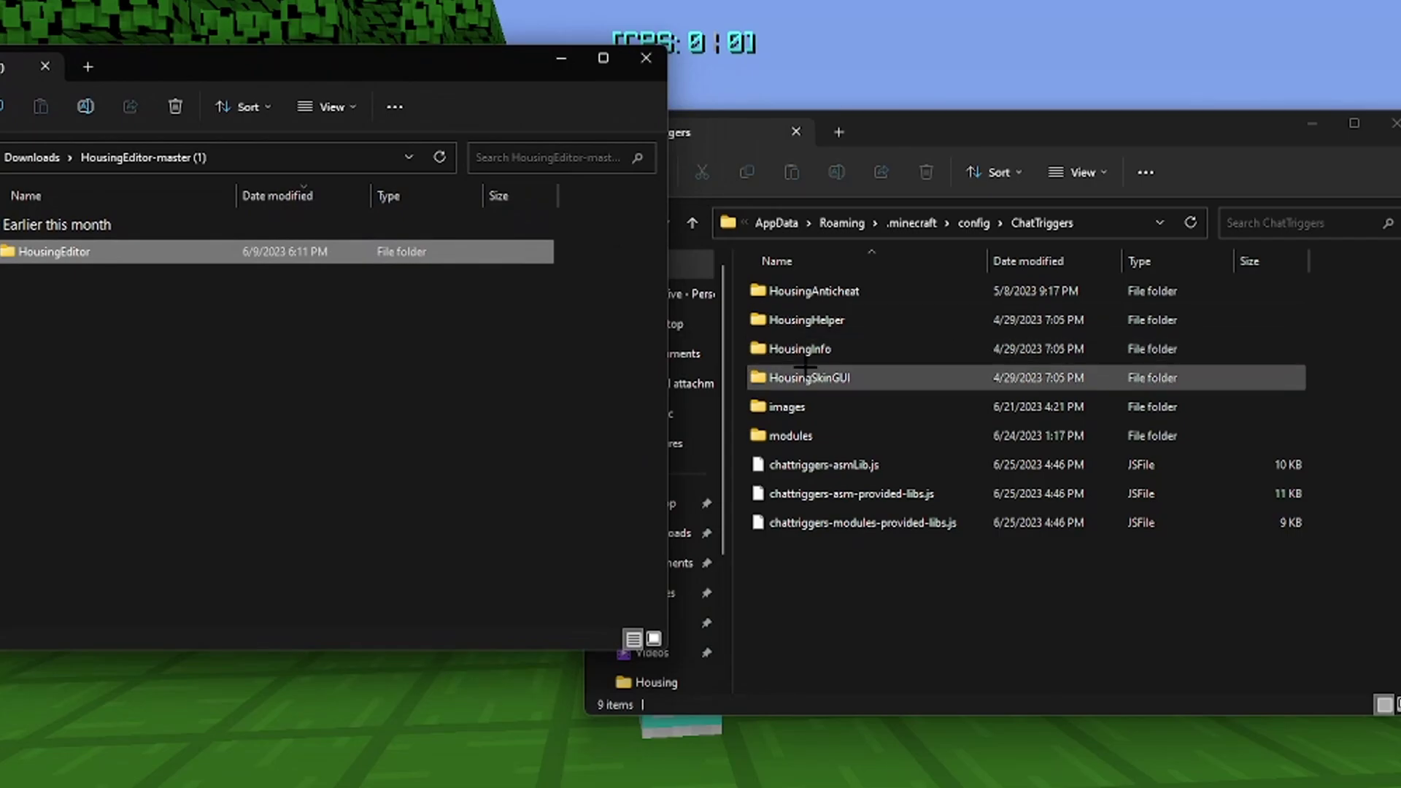
Move the renamed HousingEditor folder into the ChatTriggers modules folder and close that folder window
double_click(811, 437)
scroll(929, 321, "down", 2)
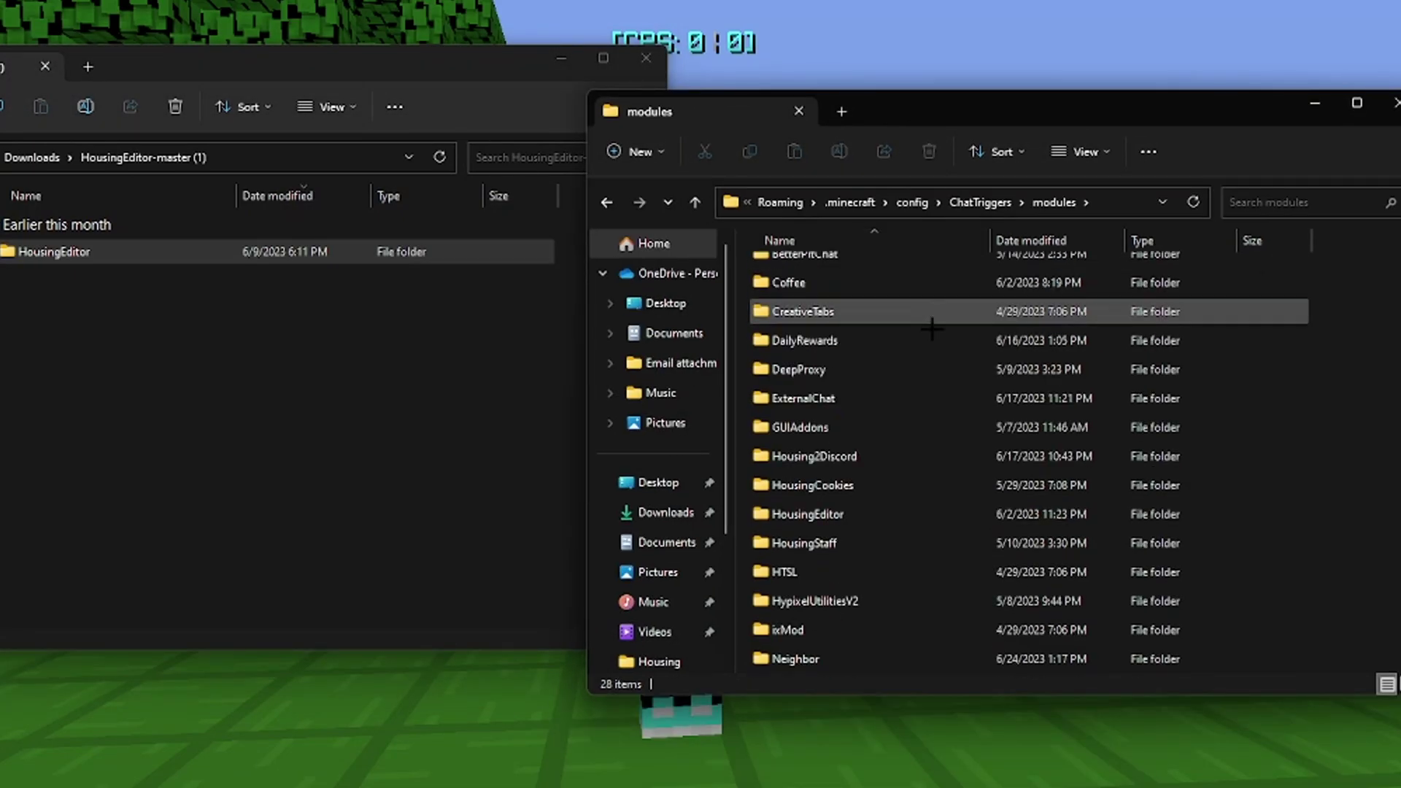
scroll(932, 329, "down", 4)
scroll(917, 310, "up", 5)
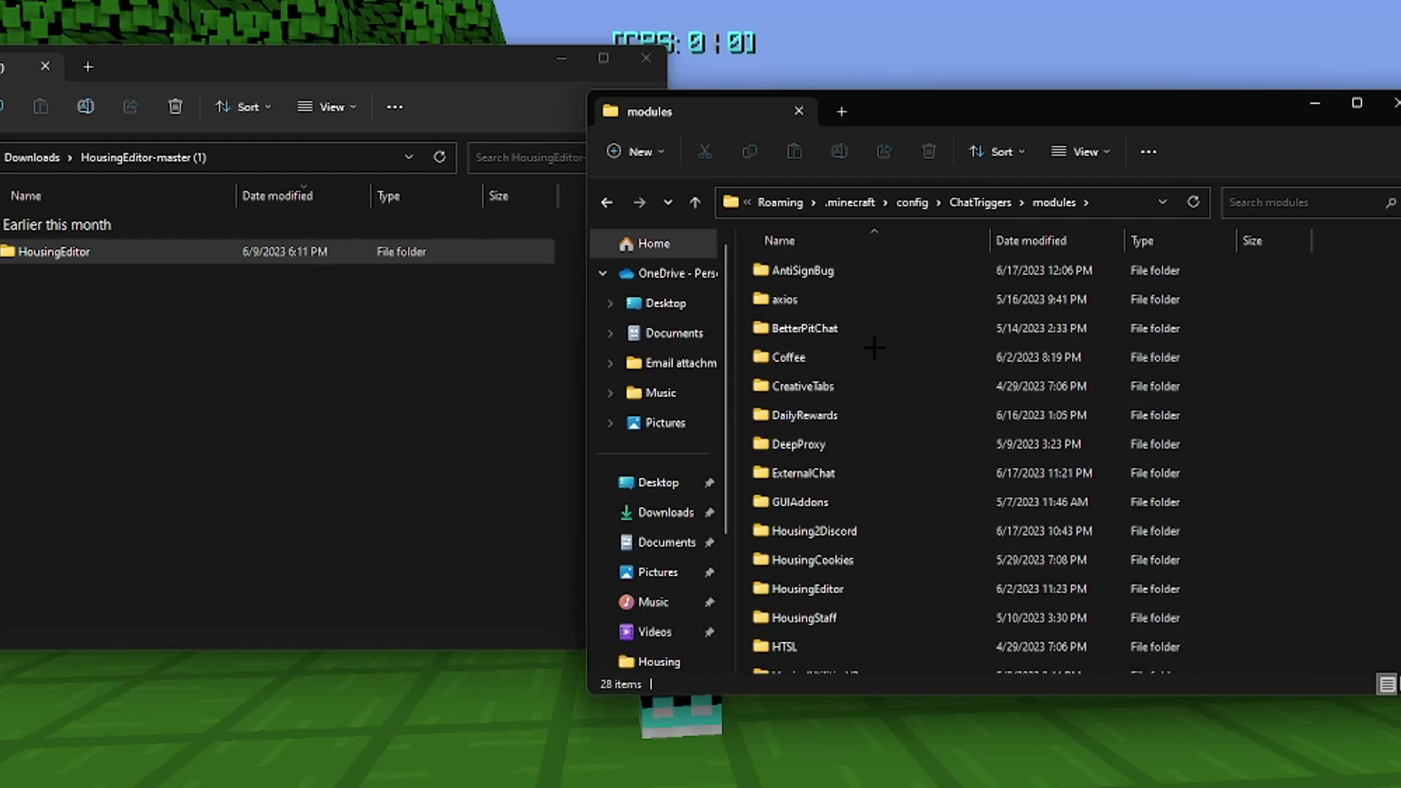
left_click_drag(58, 254, 1314, 461)
left_click(1395, 103)
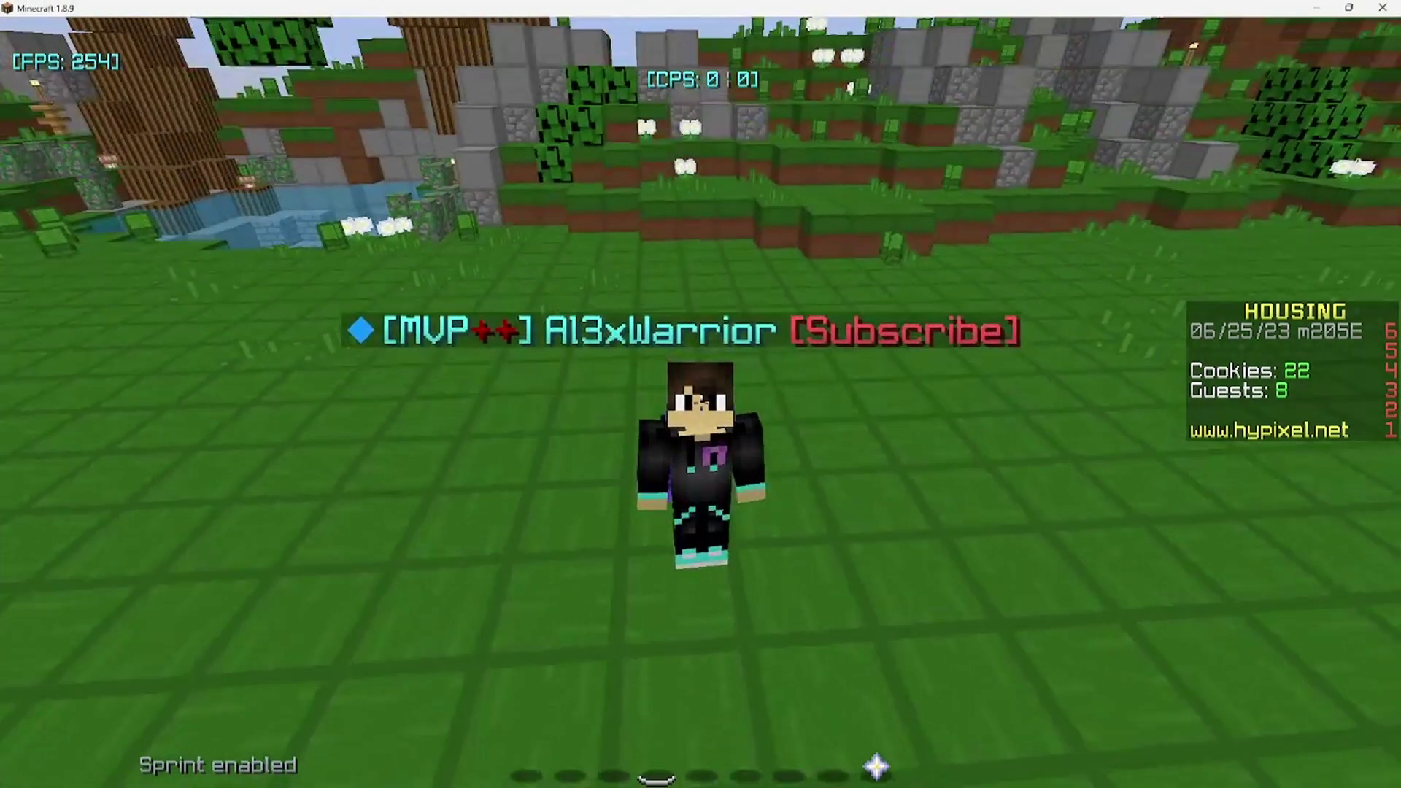
Reload the ChatTriggers scripts in Minecraft with "/ct reload" and check the module loading messages in the chat
type("/ct reload")
key("Return")
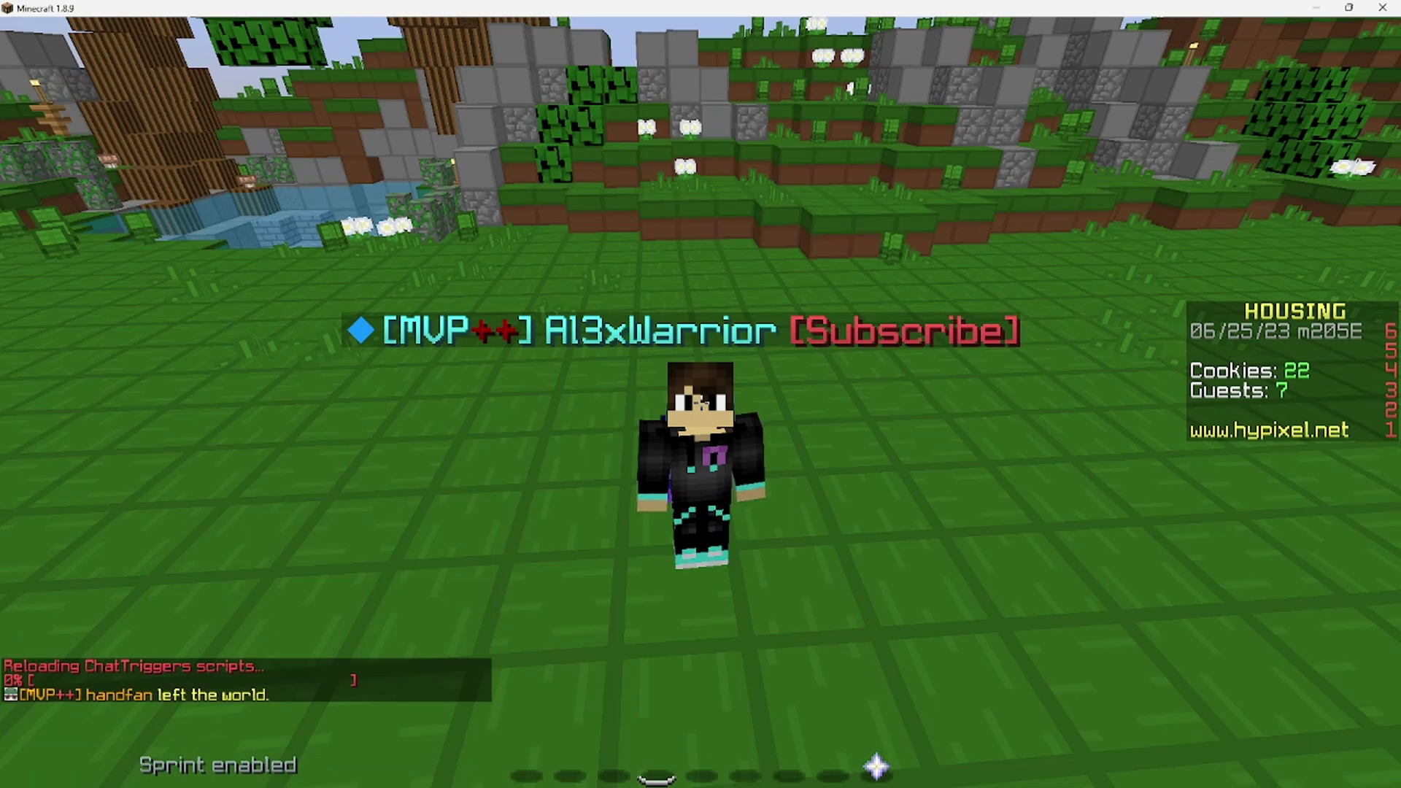
key("t")
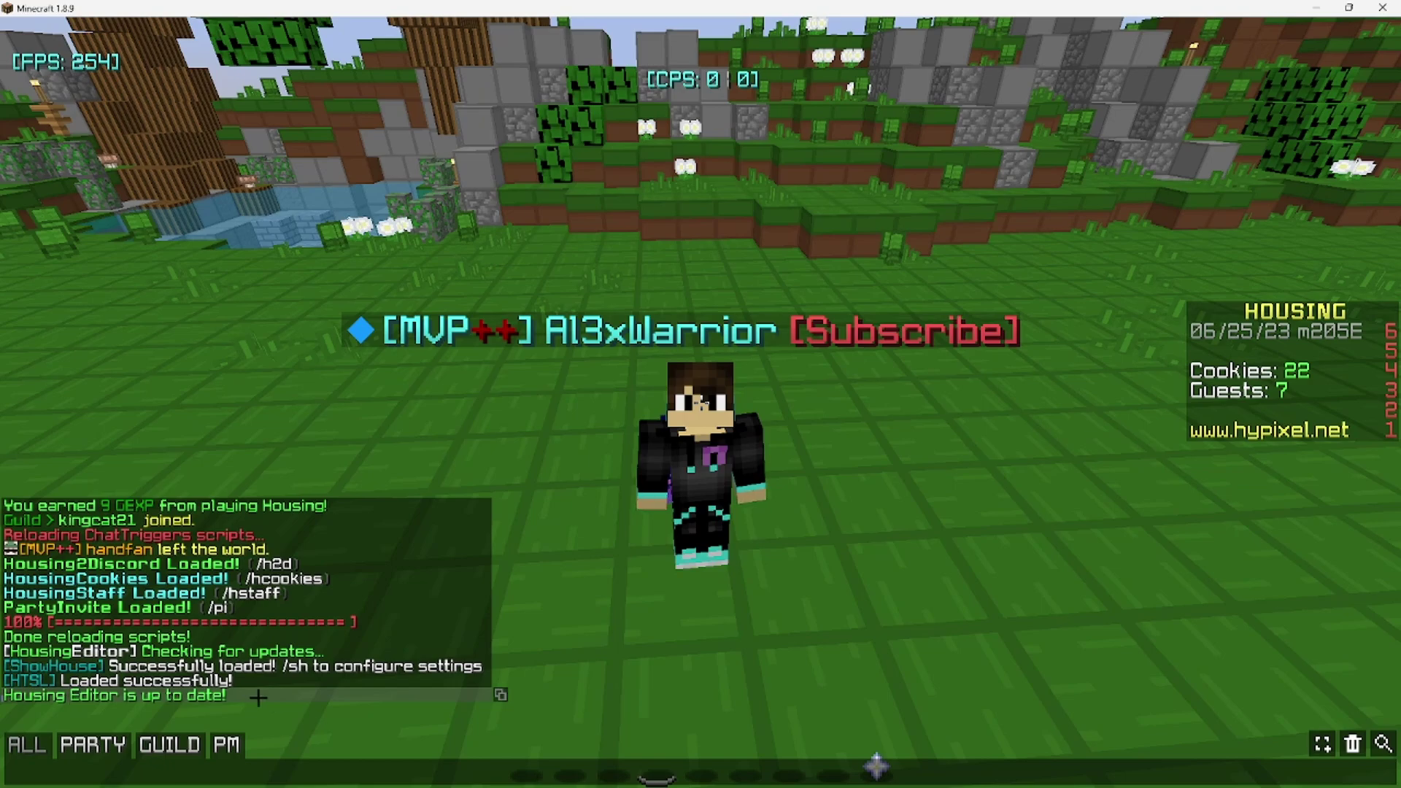
key("Escape")
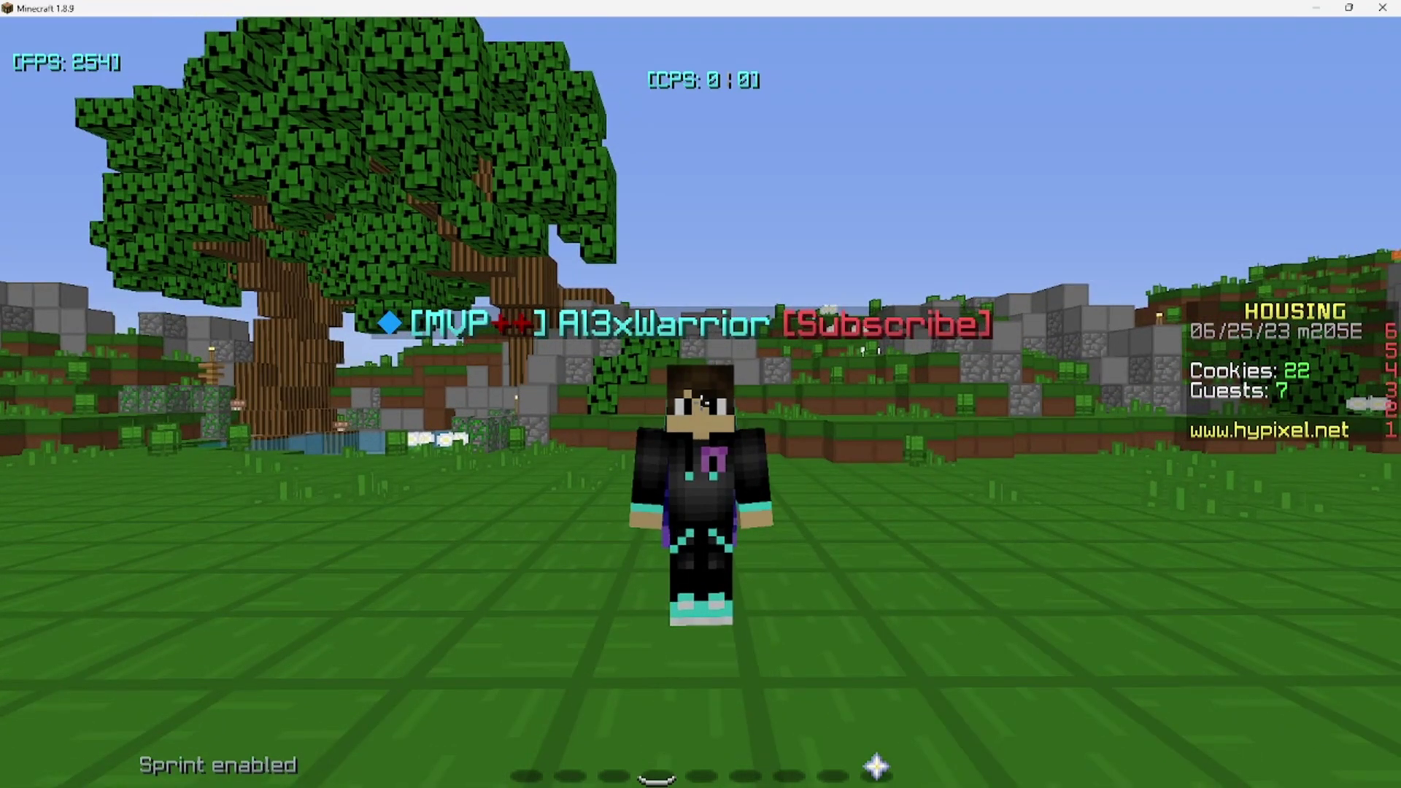
Import the required modules by running "/ct import Axios" and "/ct import Vigilance" in the Minecraft chat
key("slash")
type("ct import")
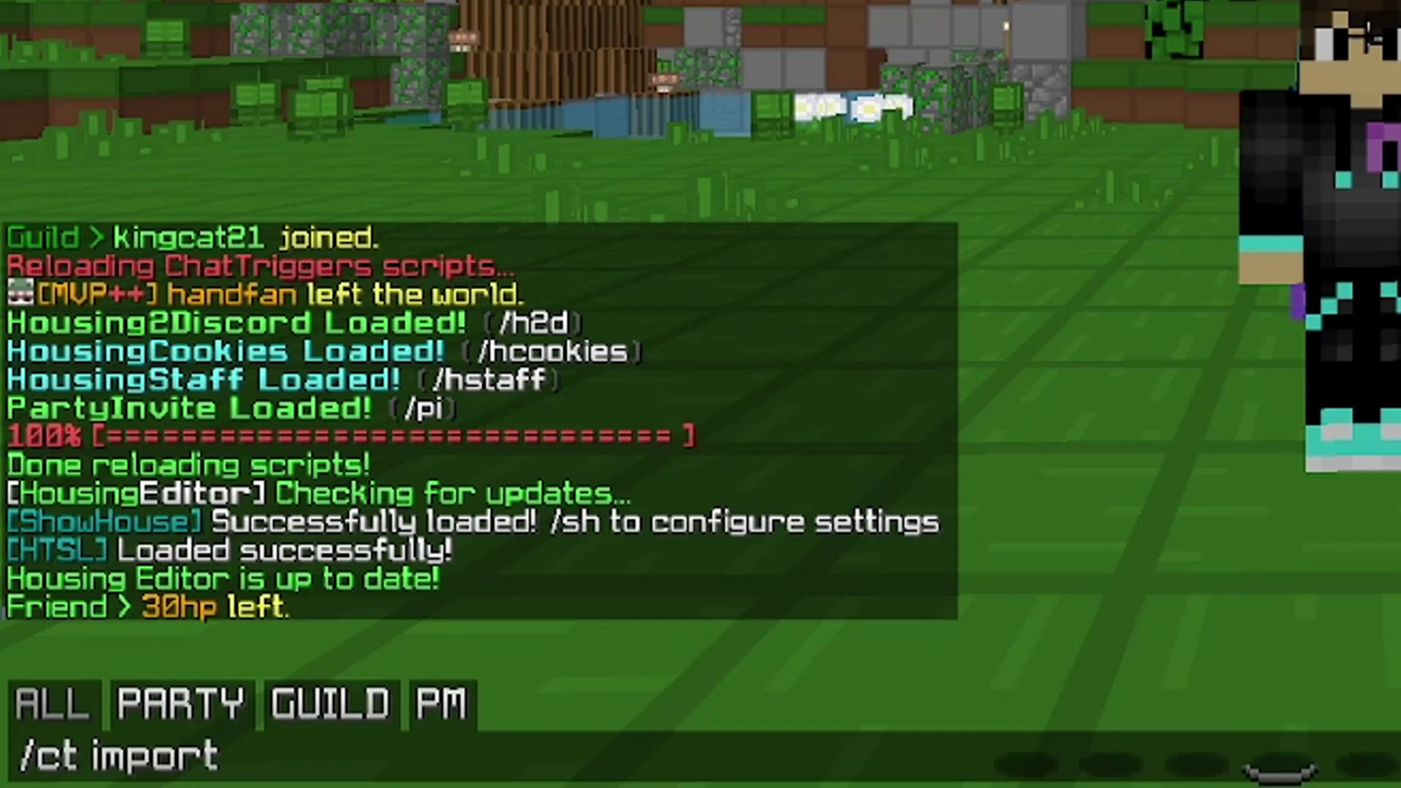
type(" Axios")
key("Return")
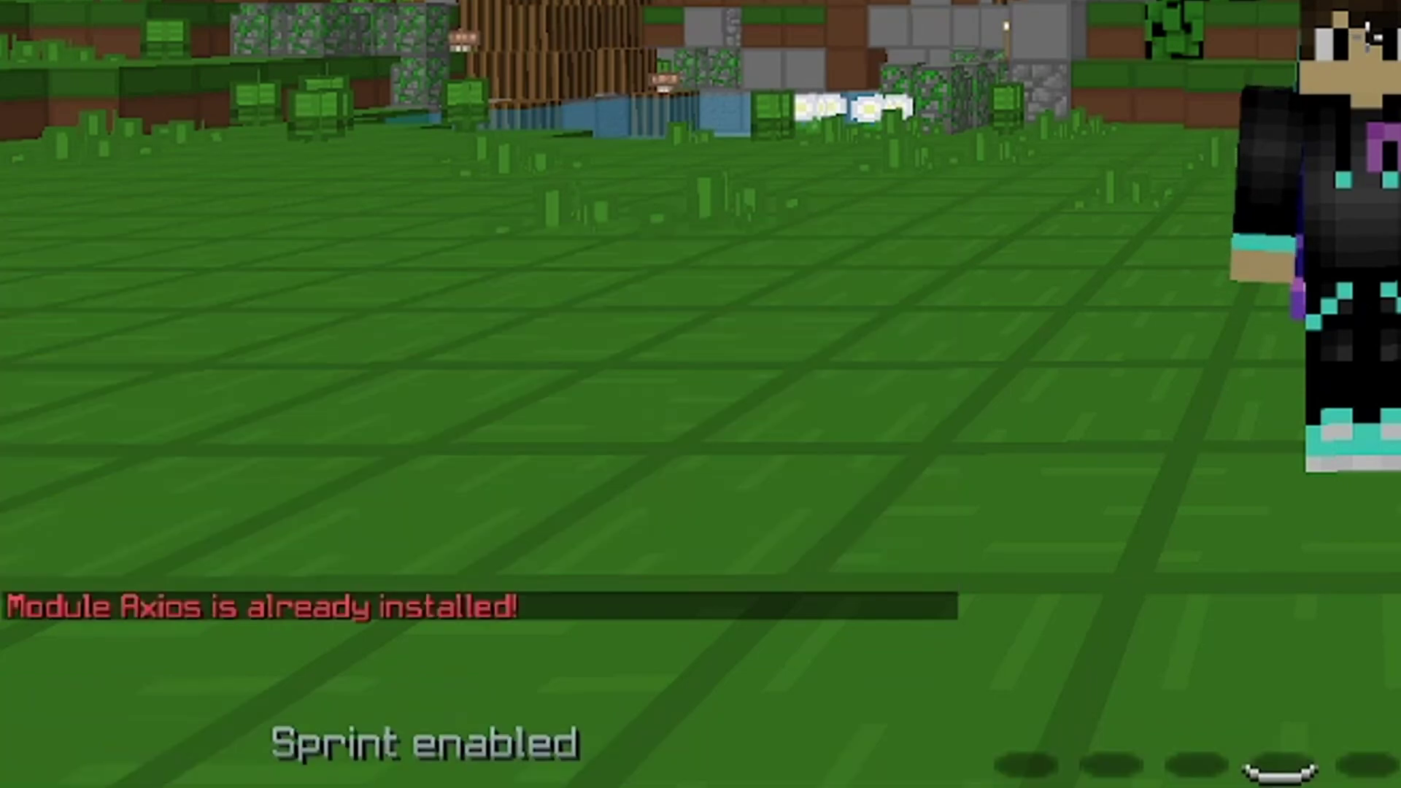
key("slash")
type("ct import Vigilanc")
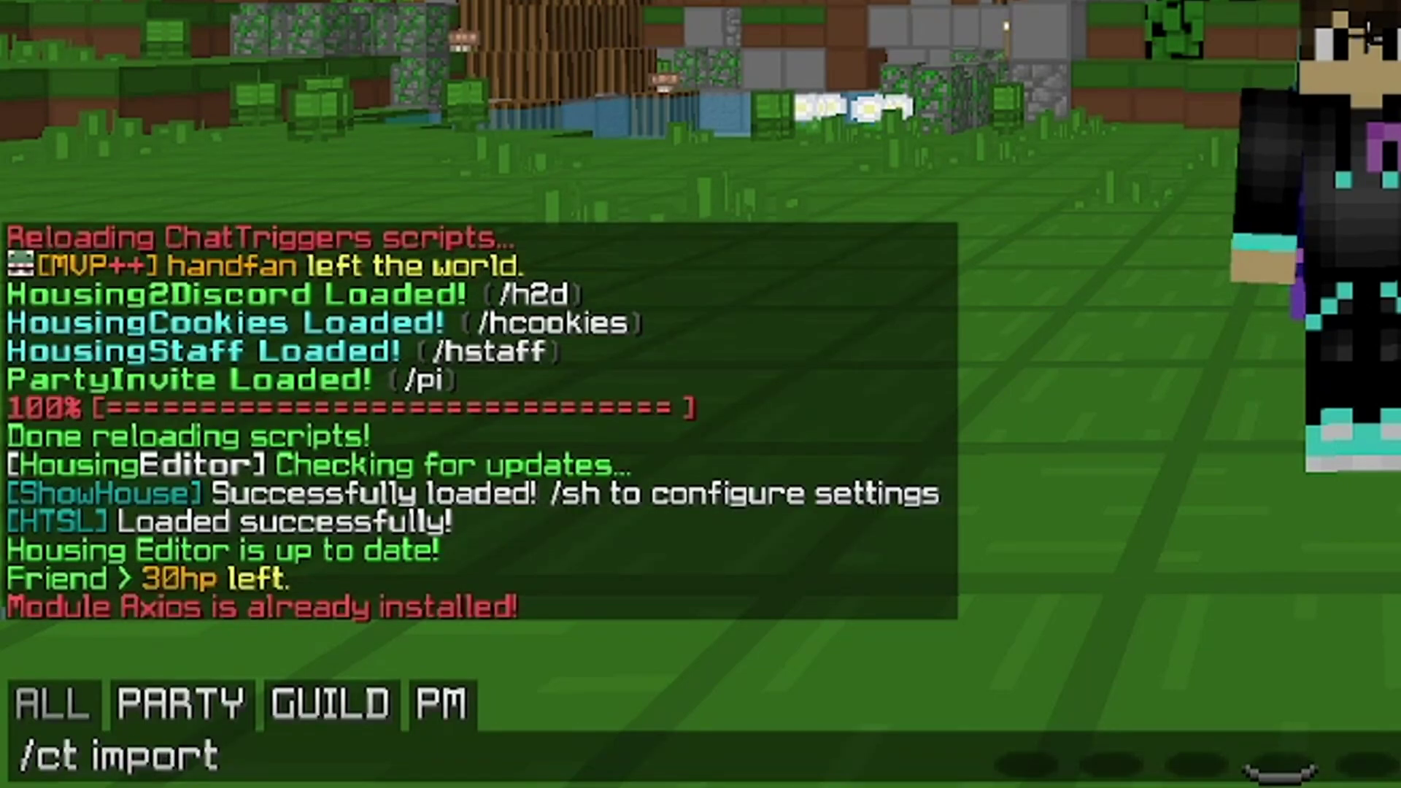
type("e")
key("Return")
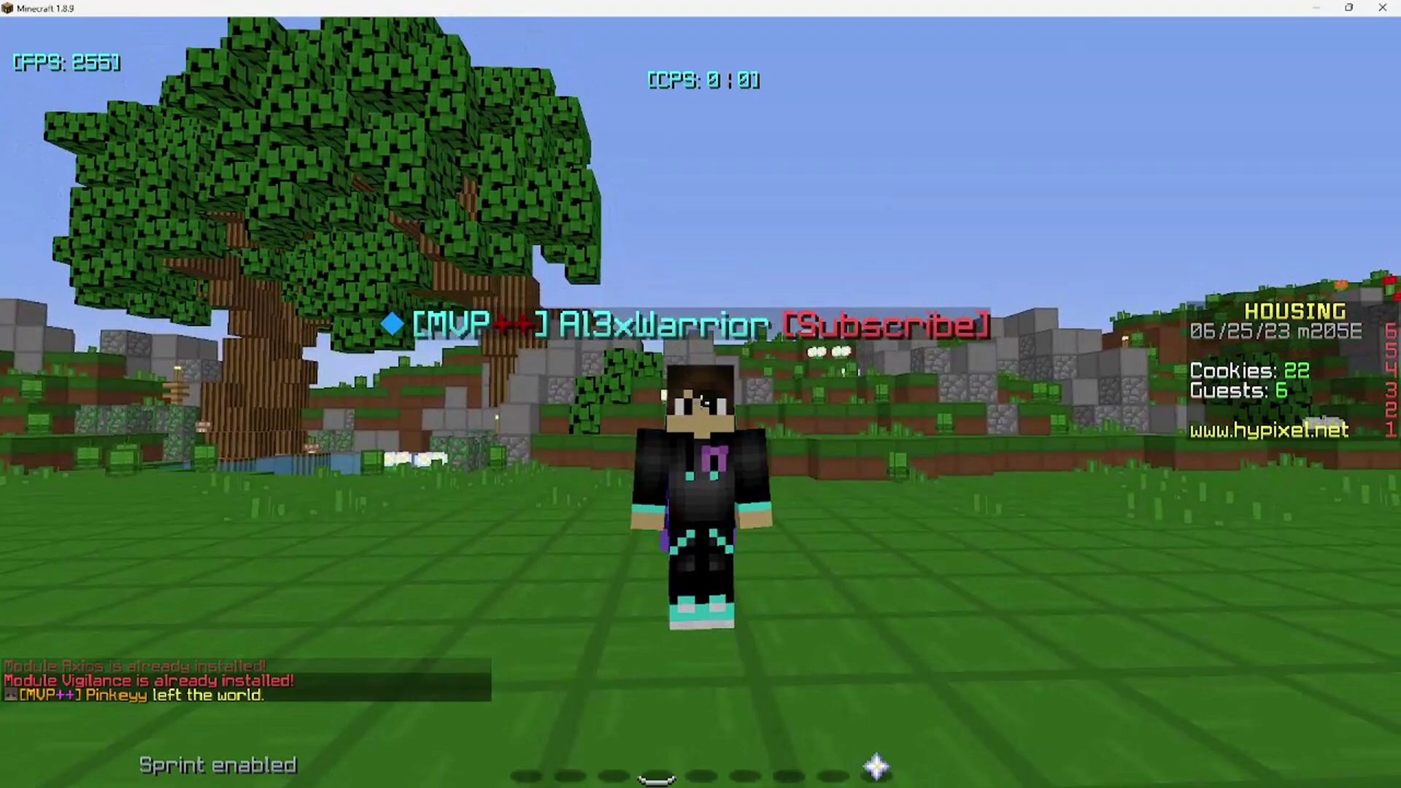
type("/ct realod")
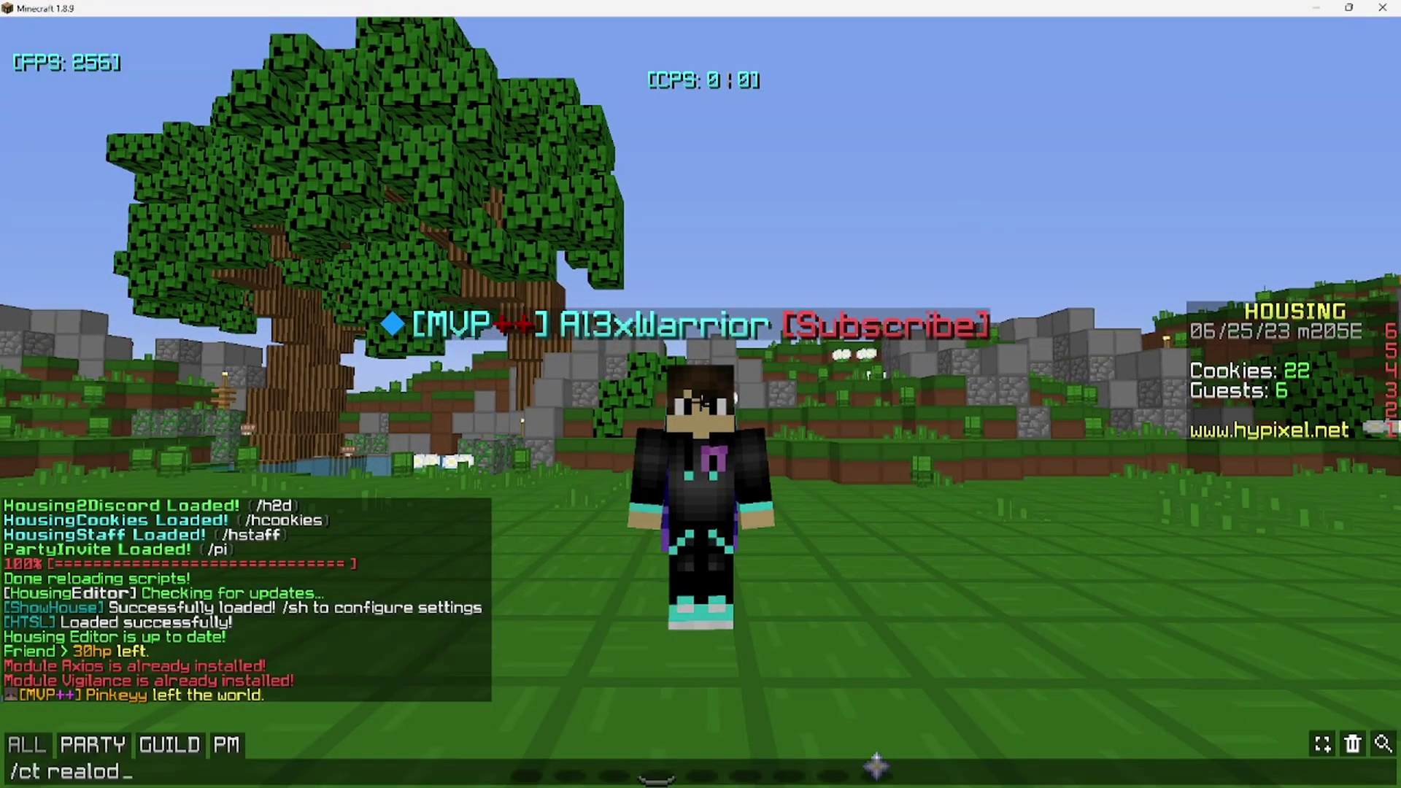
key("ctrl+a")
key("BackSpace")
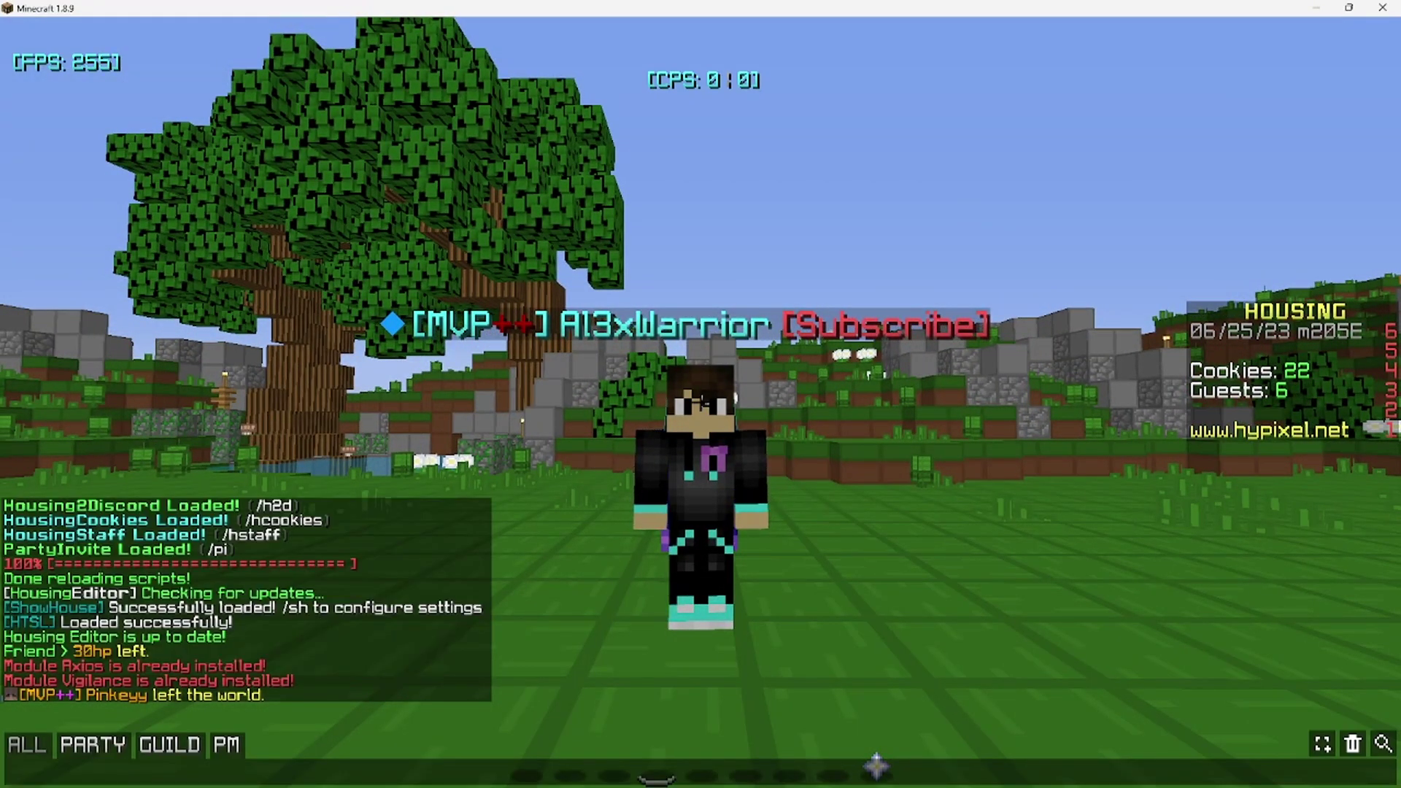
key("Escape")
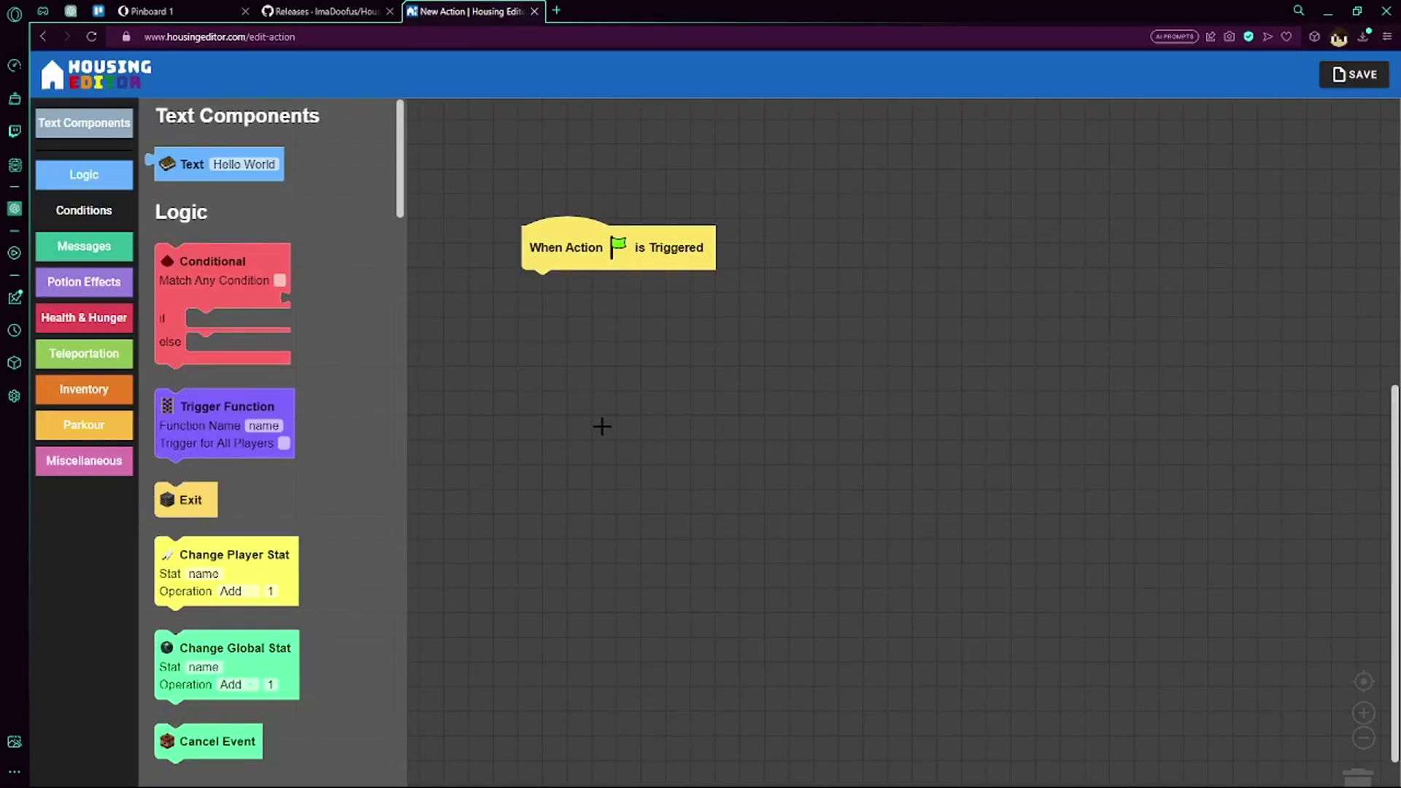
In the Housing Editor web action editor, attach a Conditional block beneath the "When Action is Triggered" block
scroll(474, 350, "down", 1)
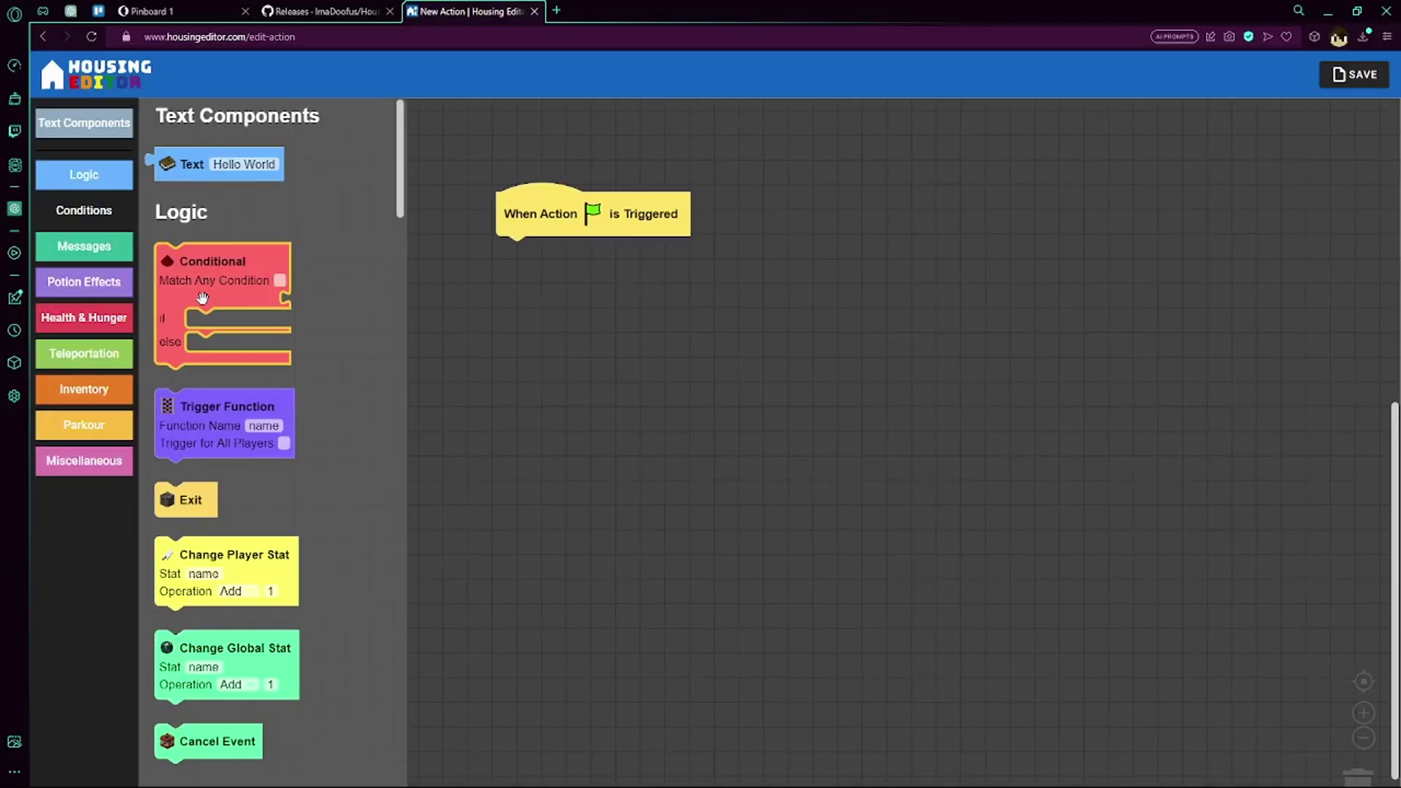
scroll(350, 427, "down", 3)
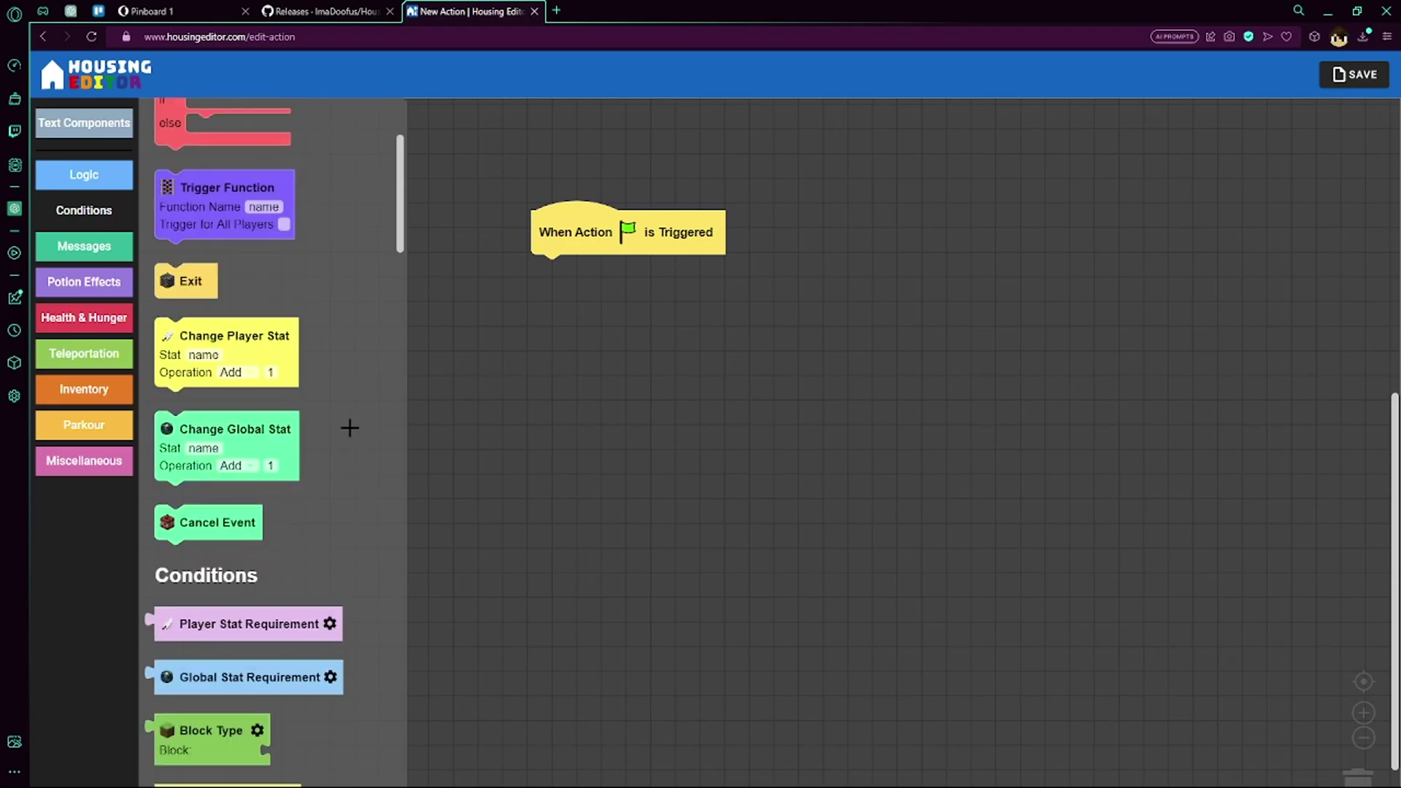
scroll(341, 429, "up", 3)
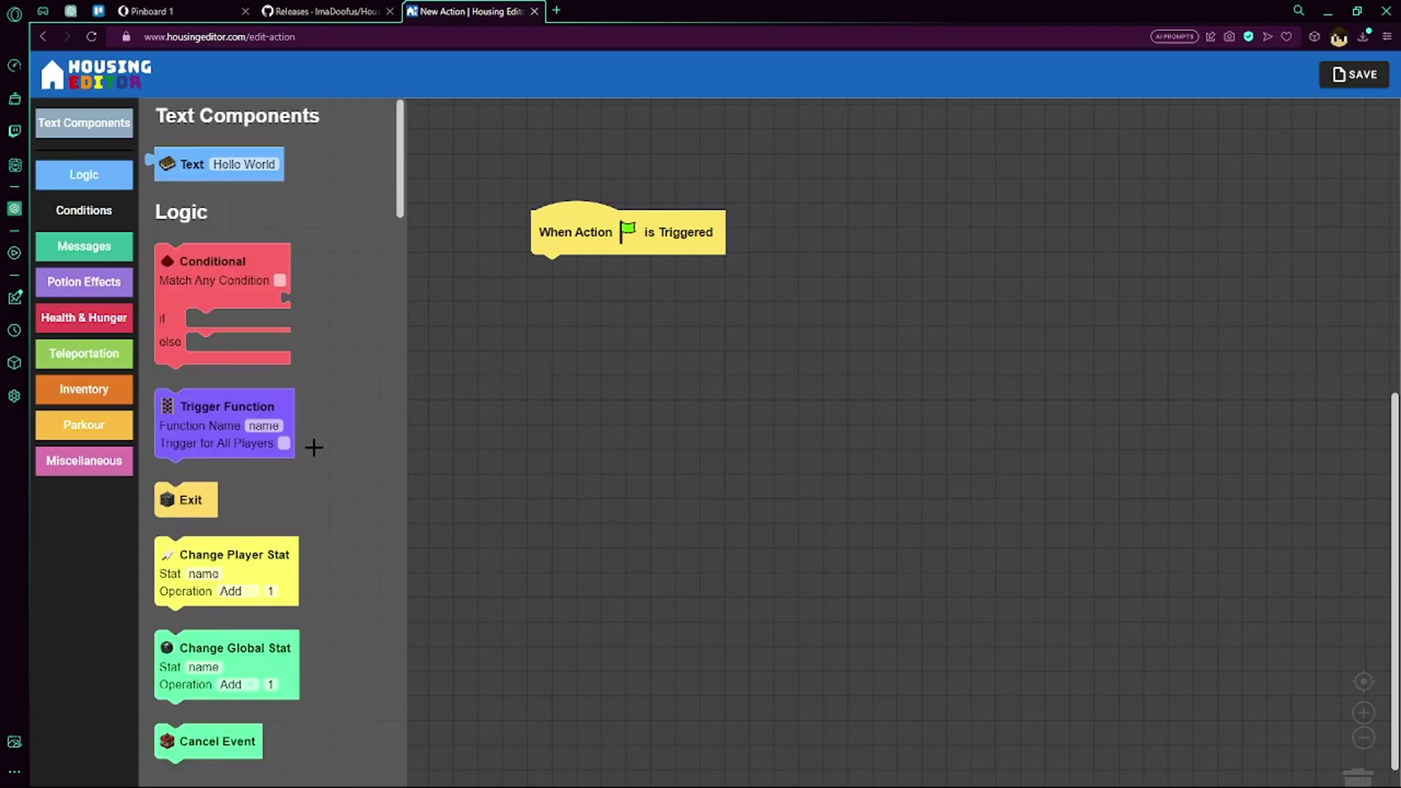
left_click_drag(223, 367, 599, 378)
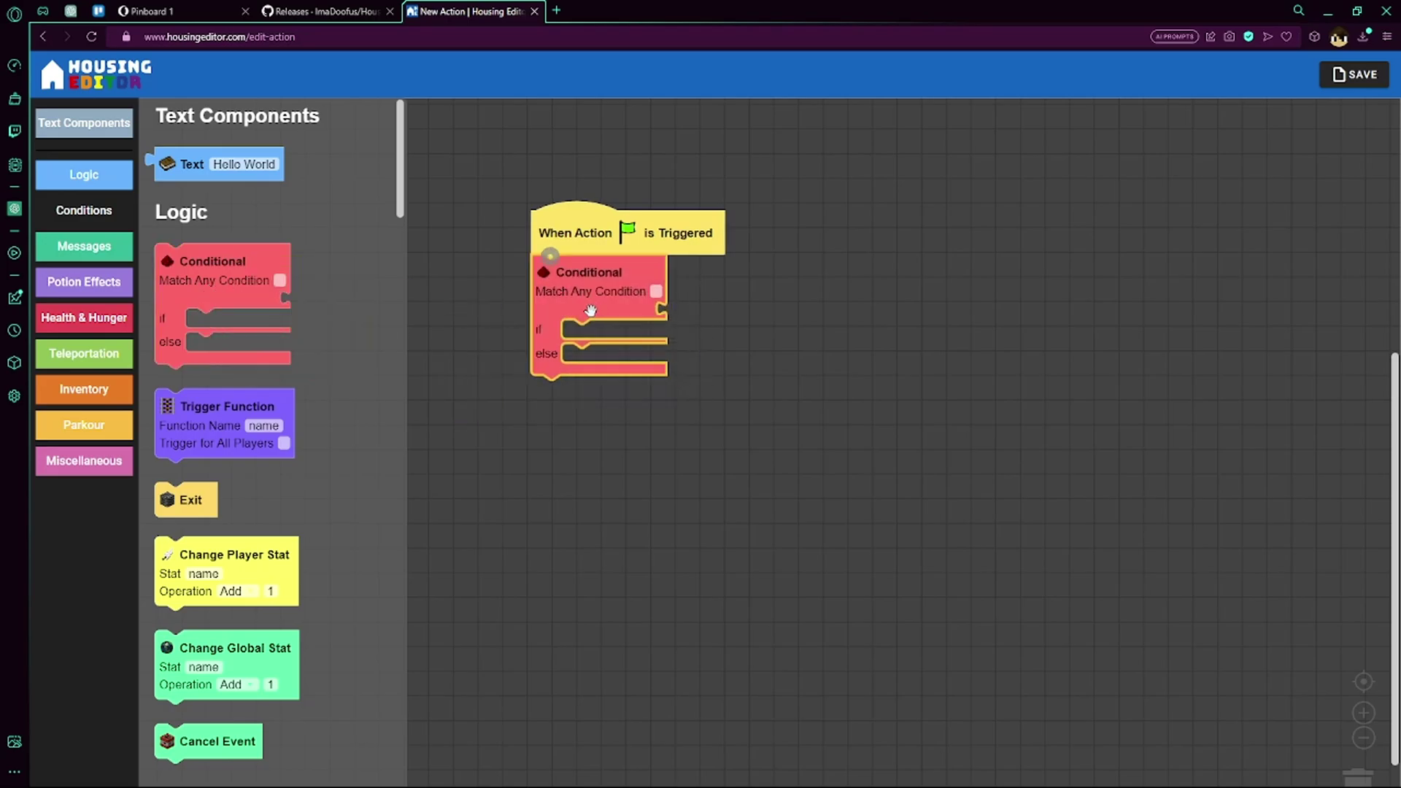
Add a Player Stat Requirement to the Conditional, requiring stat "gold" to be Greater Than or Equal To 5
left_click(84, 210)
left_click_drag(219, 158, 731, 313)
left_click(713, 333)
type("gold")
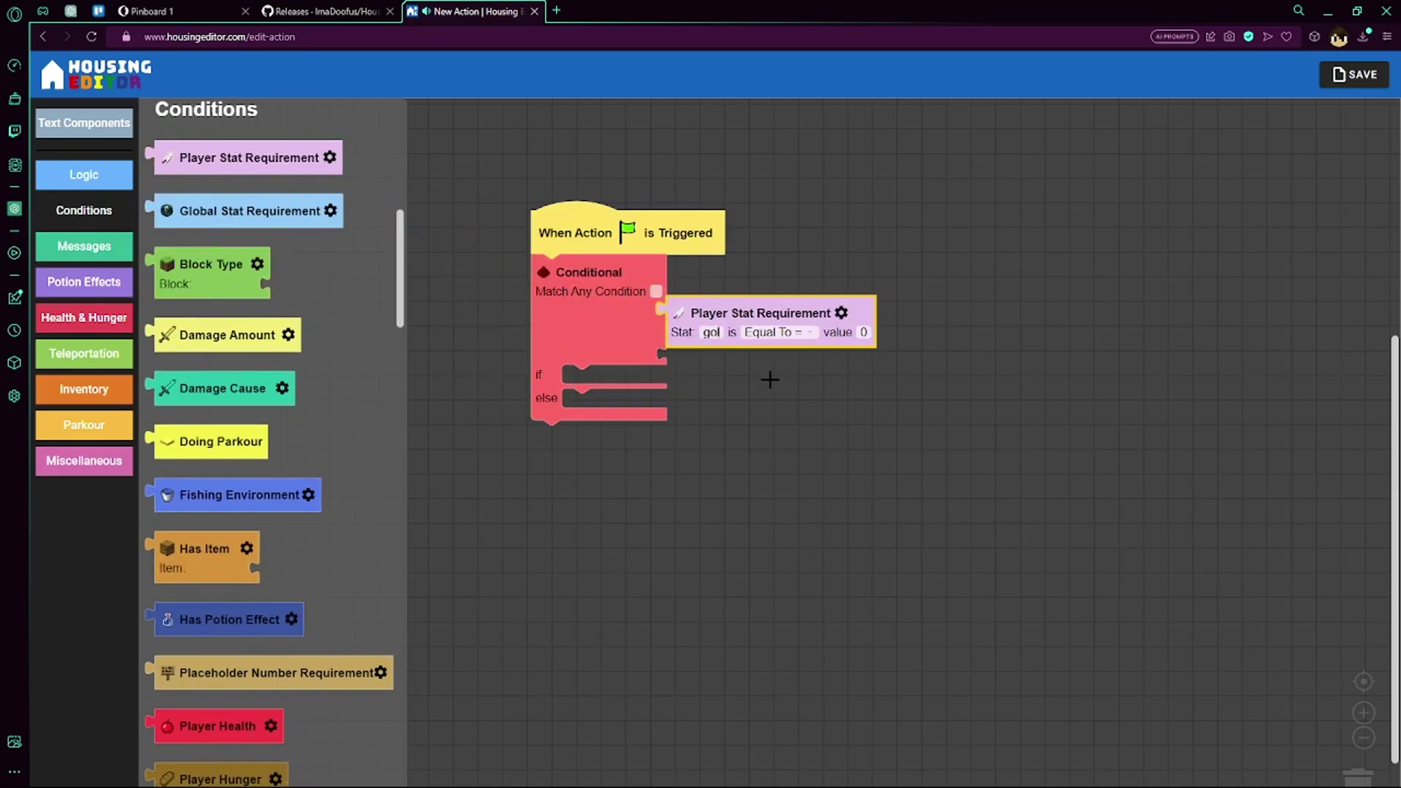
left_click(803, 334)
left_click(793, 418)
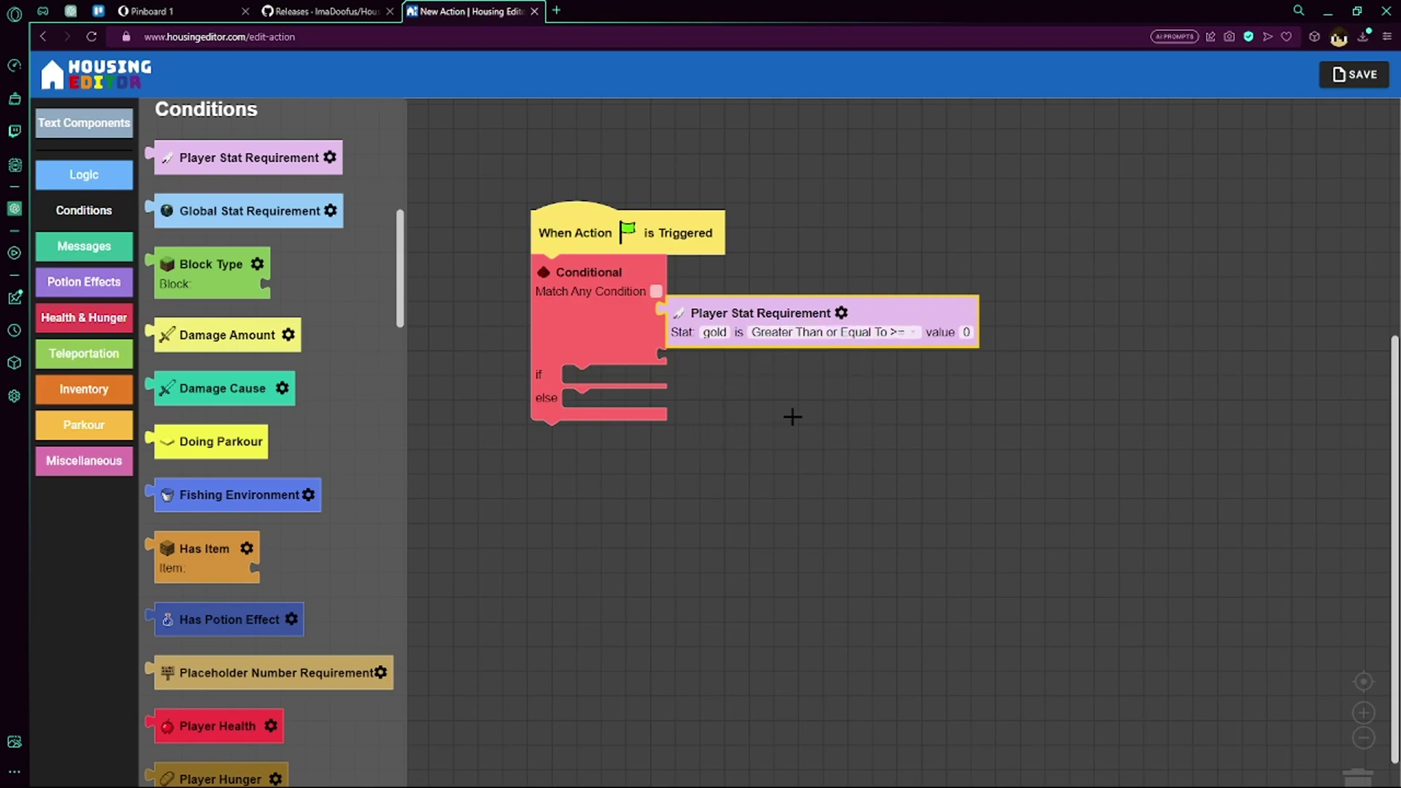
left_click(963, 404)
Add a Change Player Stat block to the Conditional's if branch, with stat "gold", operation Subtract and amount 5
scroll(328, 398, "up", 8)
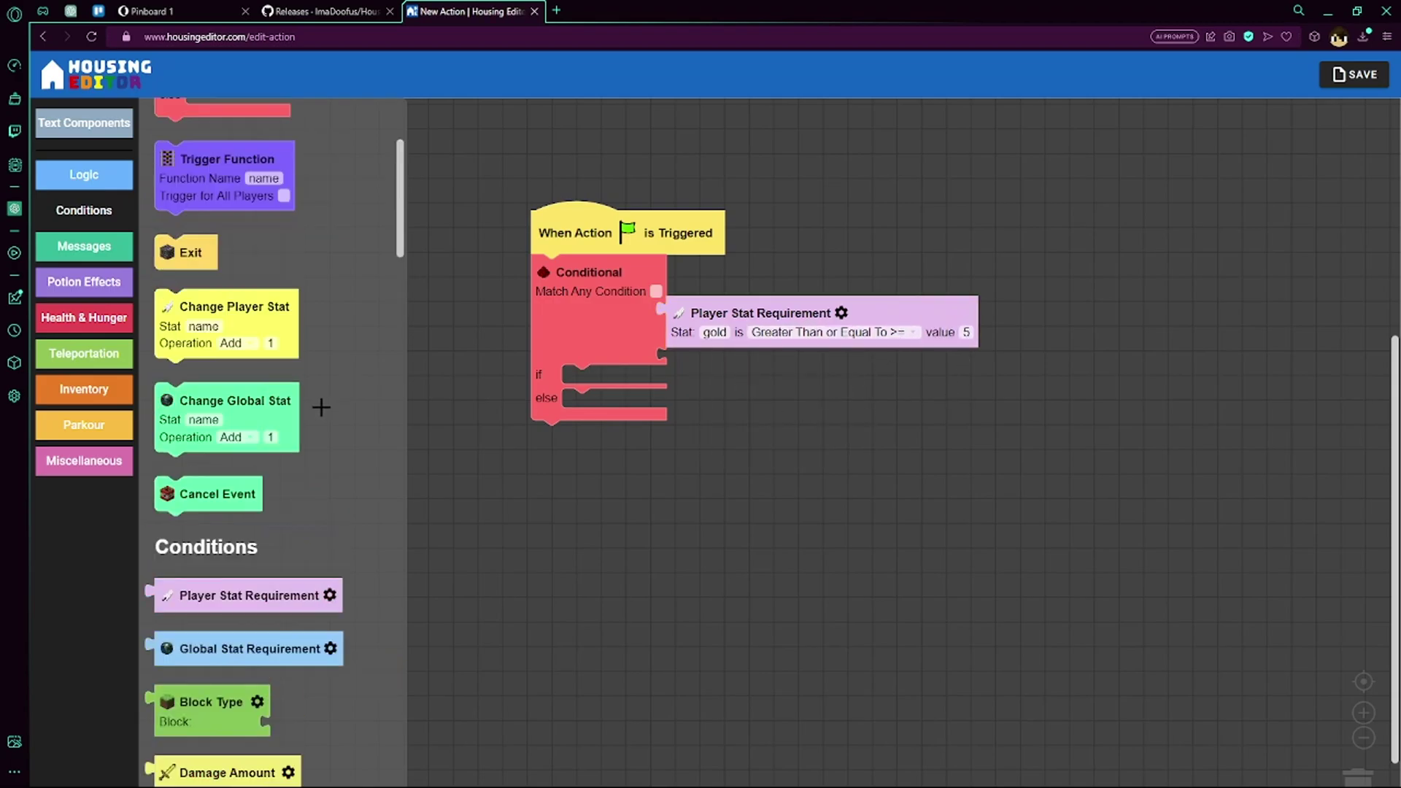
left_click_drag(266, 453, 637, 402)
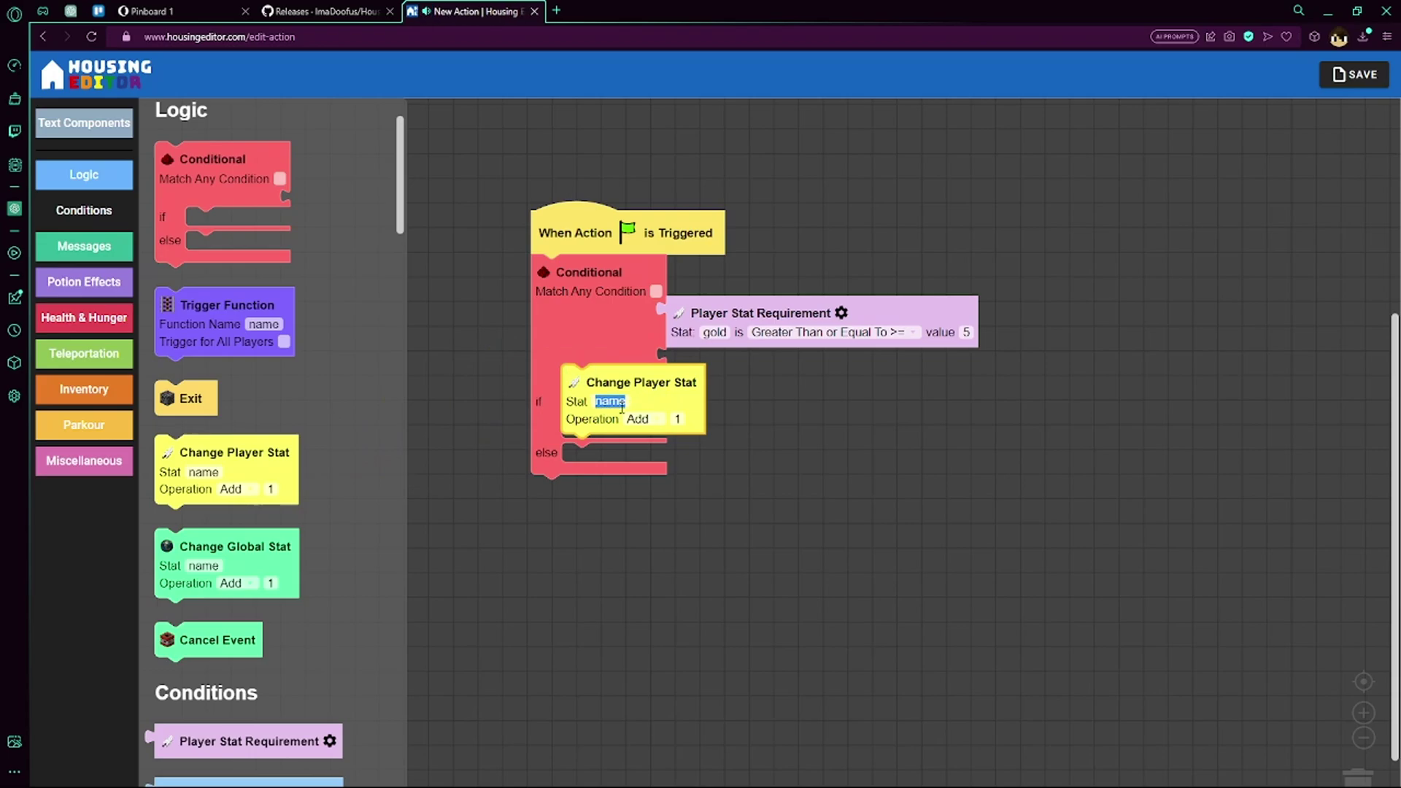
left_click(637, 418)
left_click(649, 465)
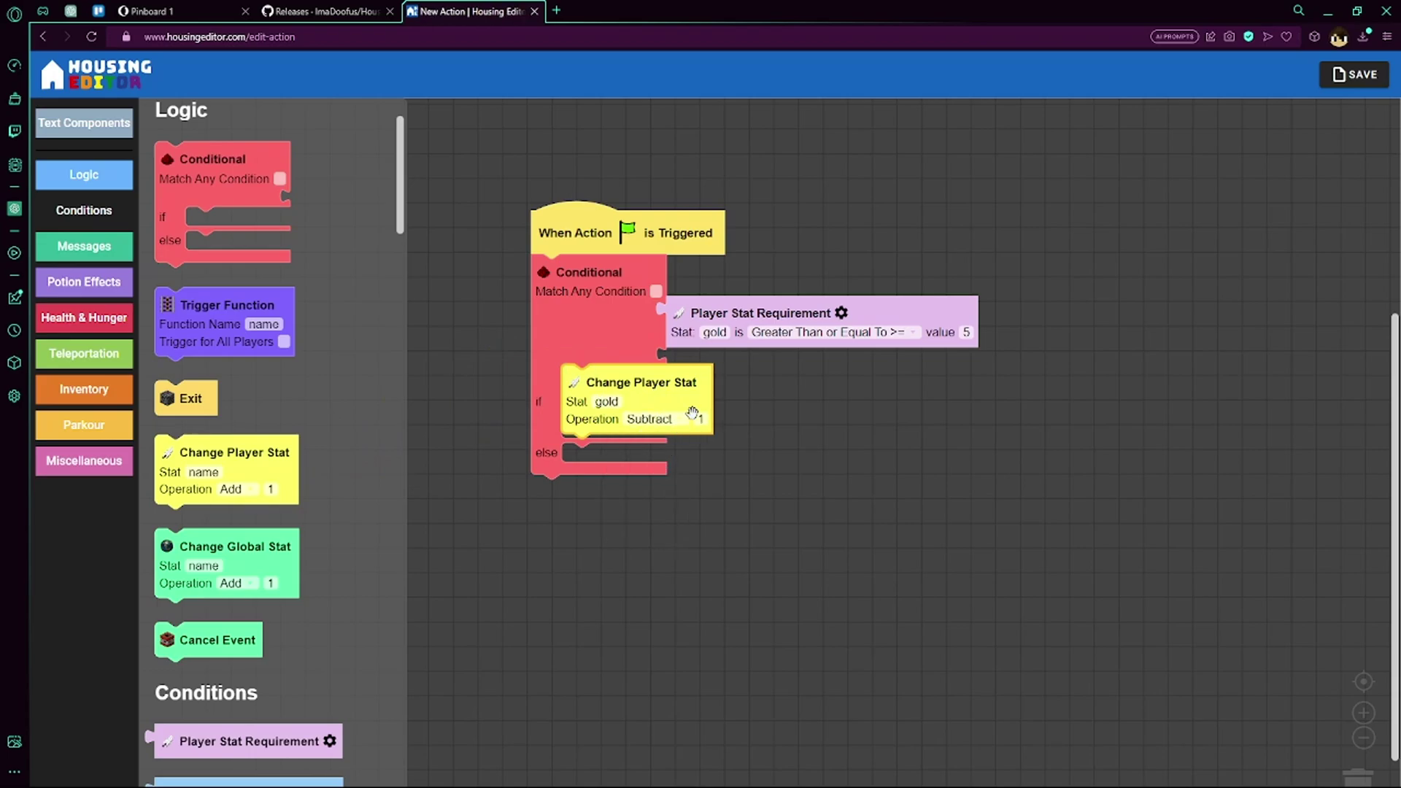
Add a Send A Chat Message block under Change Player Stat in the if branch and plug a Text block into it
scroll(258, 374, "down", 10)
scroll(258, 374, "up", 5)
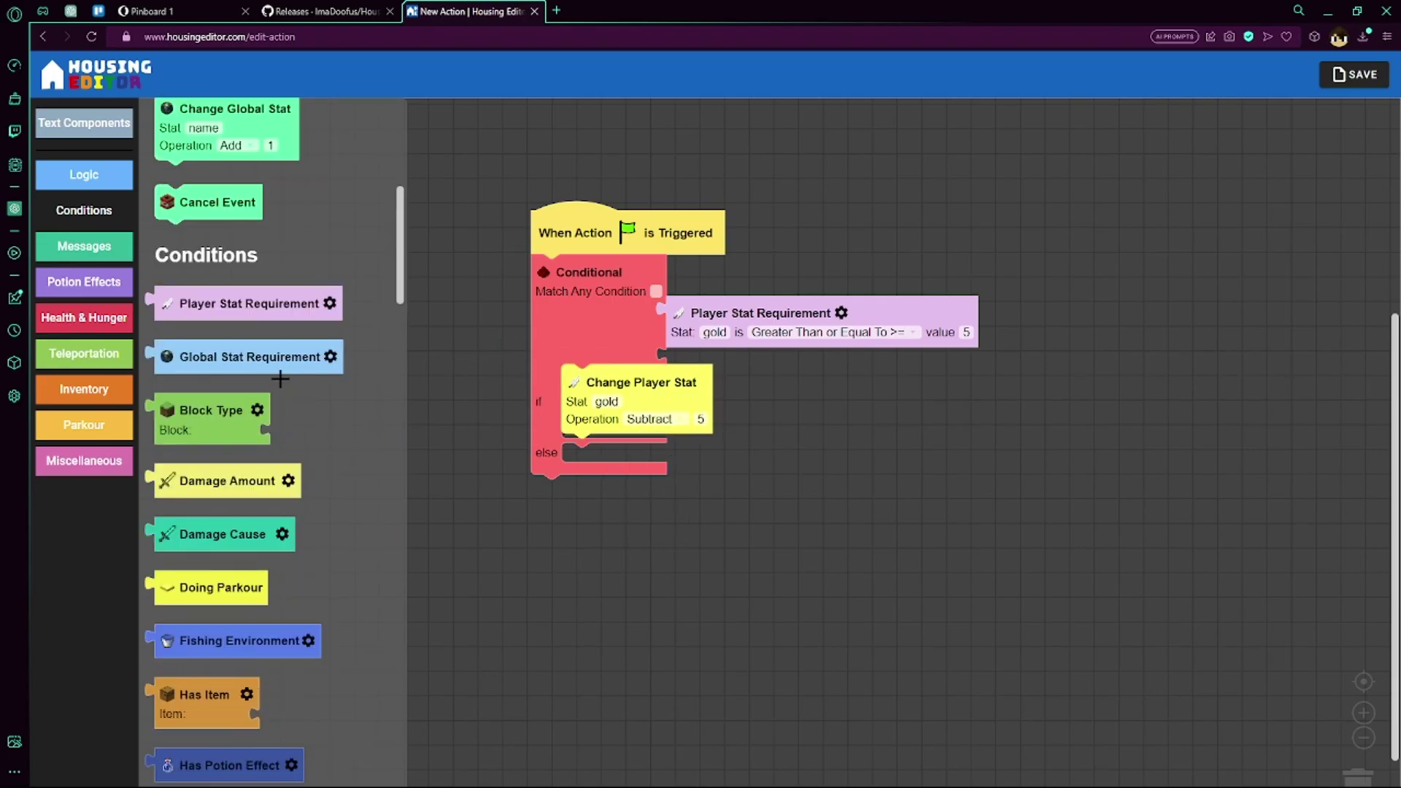
scroll(259, 374, "down", 5)
left_click(84, 246)
left_click_drag(191, 162, 607, 447)
scroll(234, 385, "up", 10)
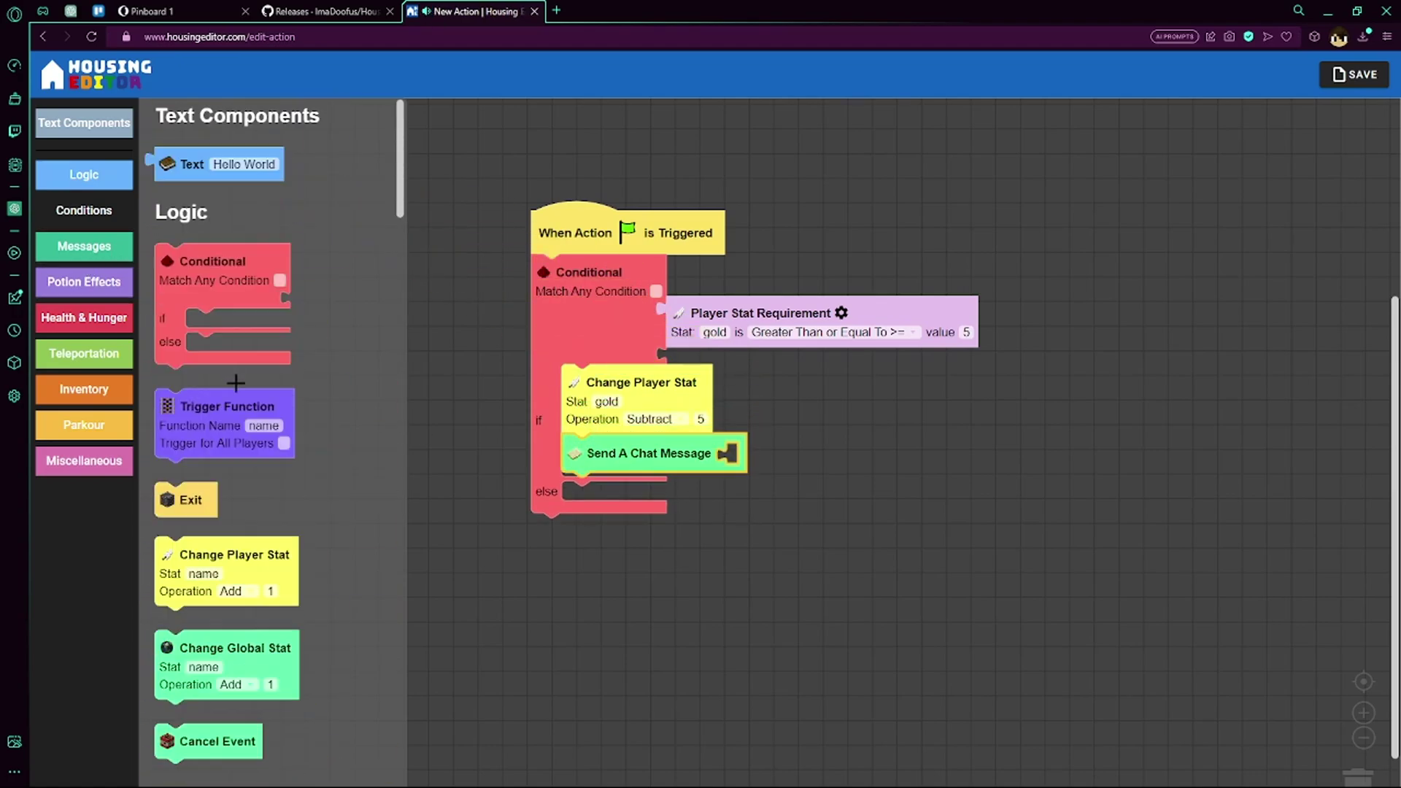
left_click(191, 168)
left_click_drag(185, 167, 752, 458)
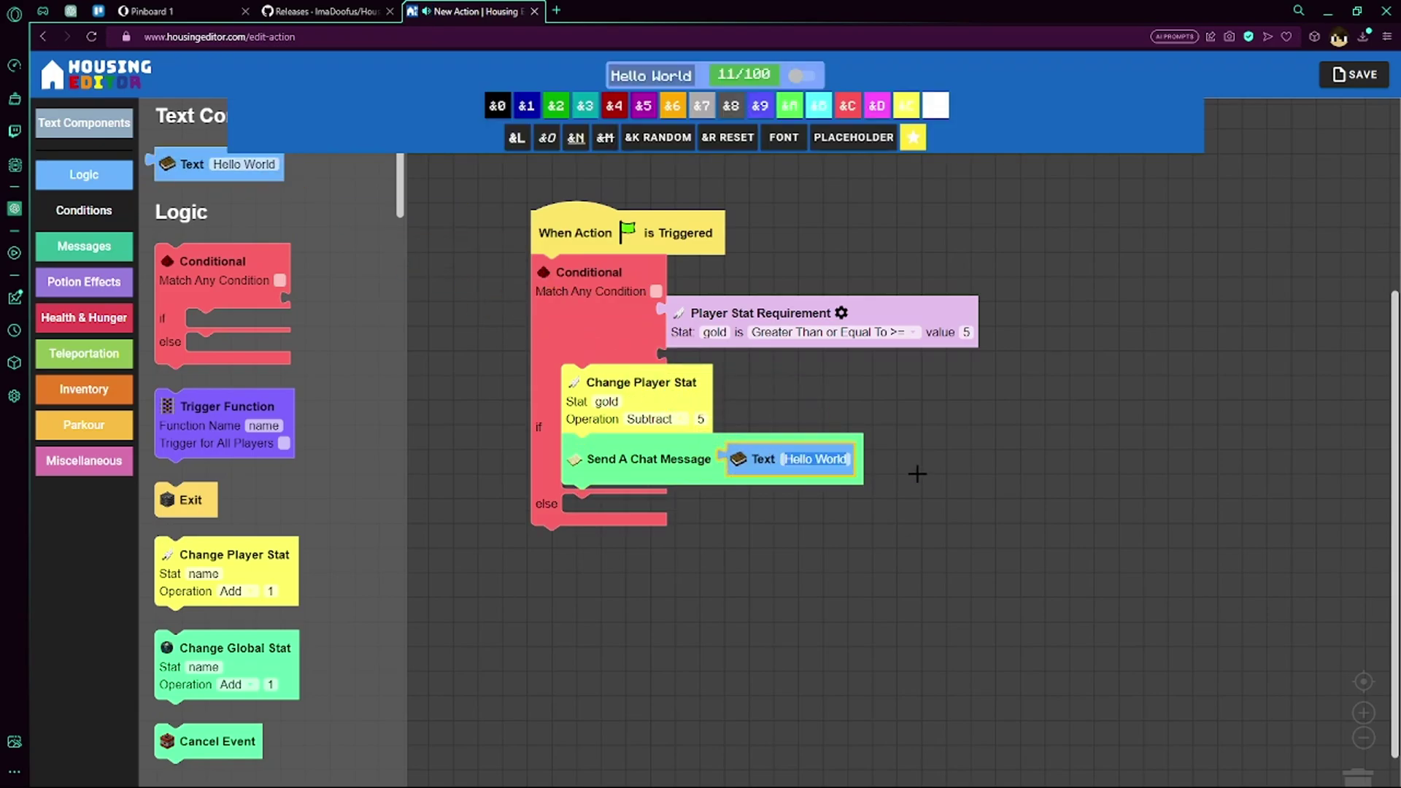
Replace the Text block's content in Send A Chat Message with "&eYou bought this item!"
key("BackSpace")
type("&e")
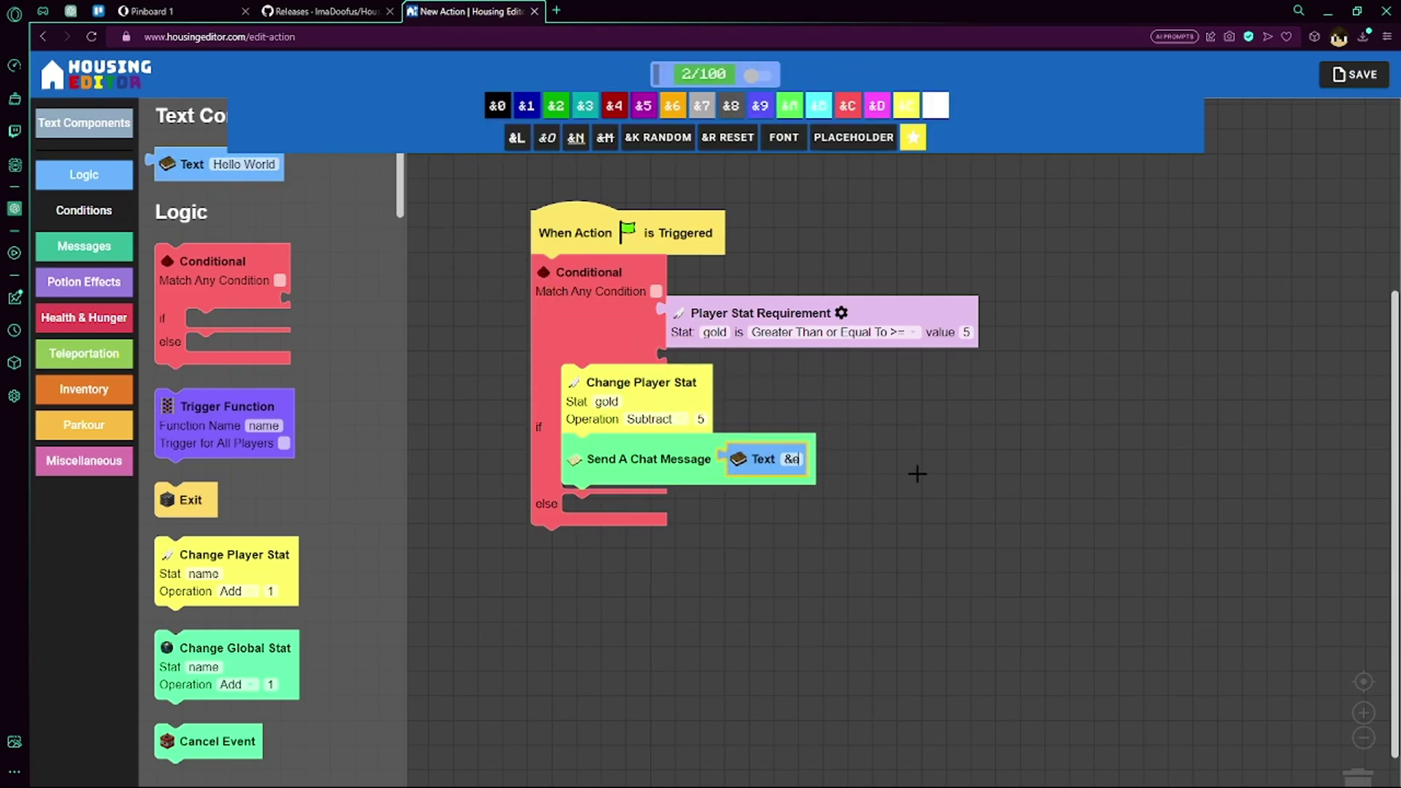
type("You bought this item!")
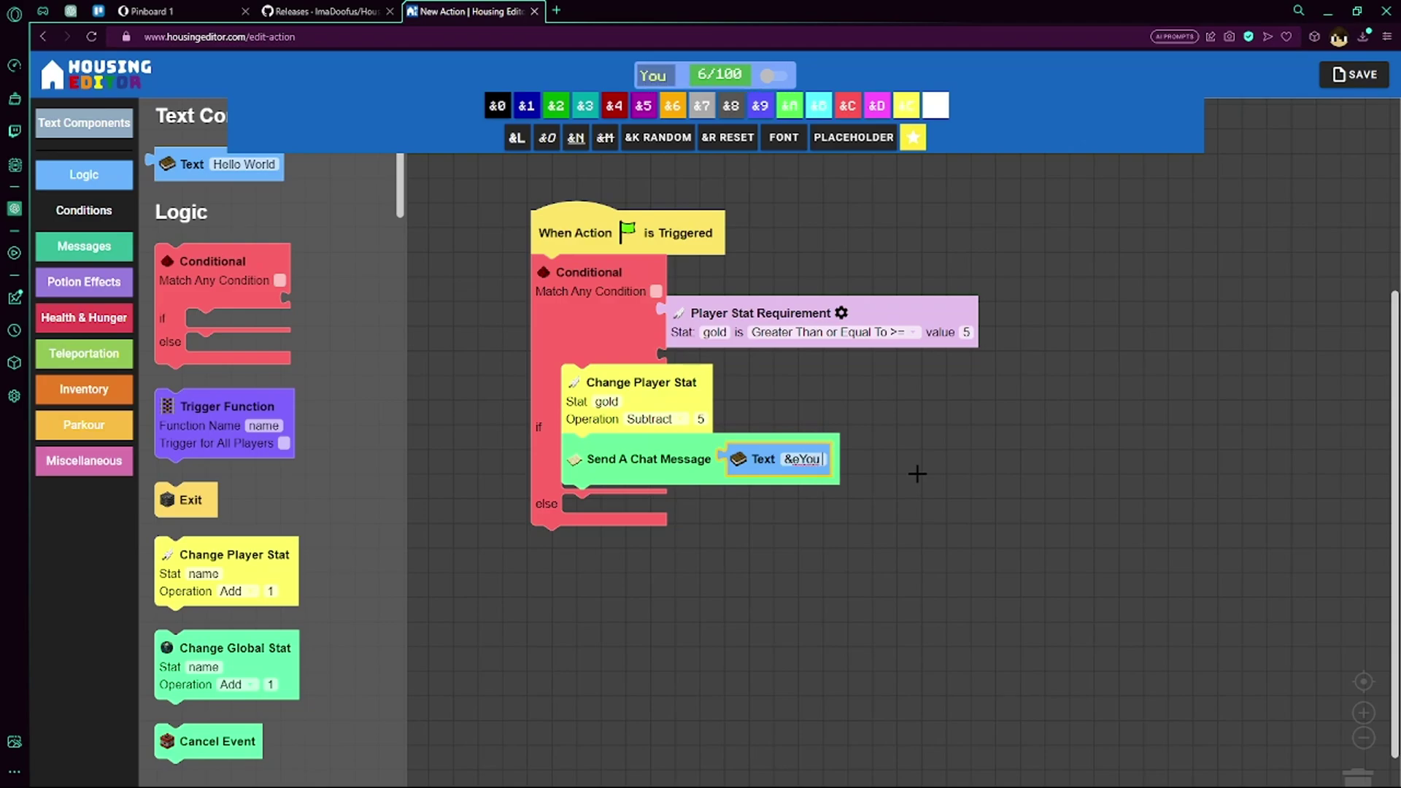
left_click(788, 403)
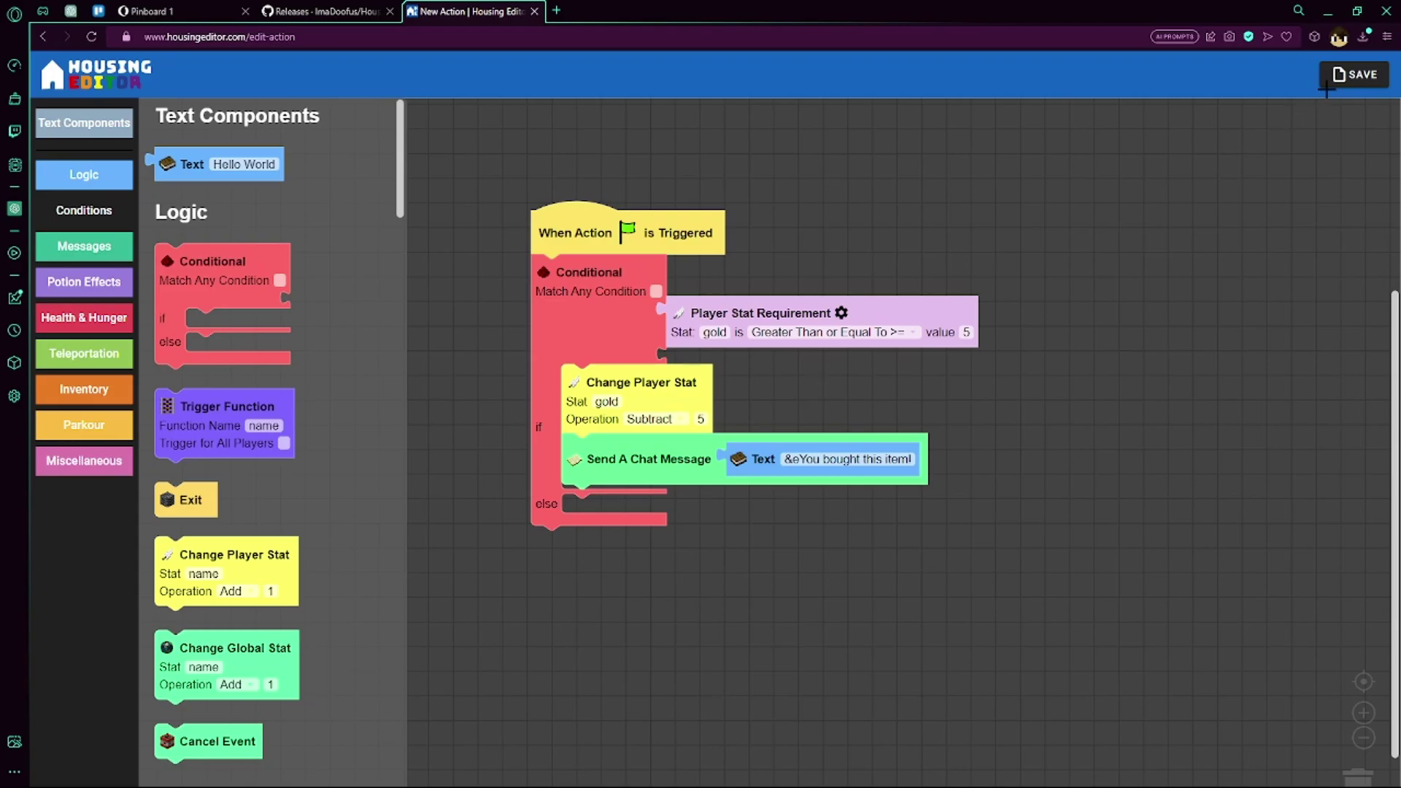
Start saving the action, title it "Im going to delete this later" and tag it Function
left_click(1355, 75)
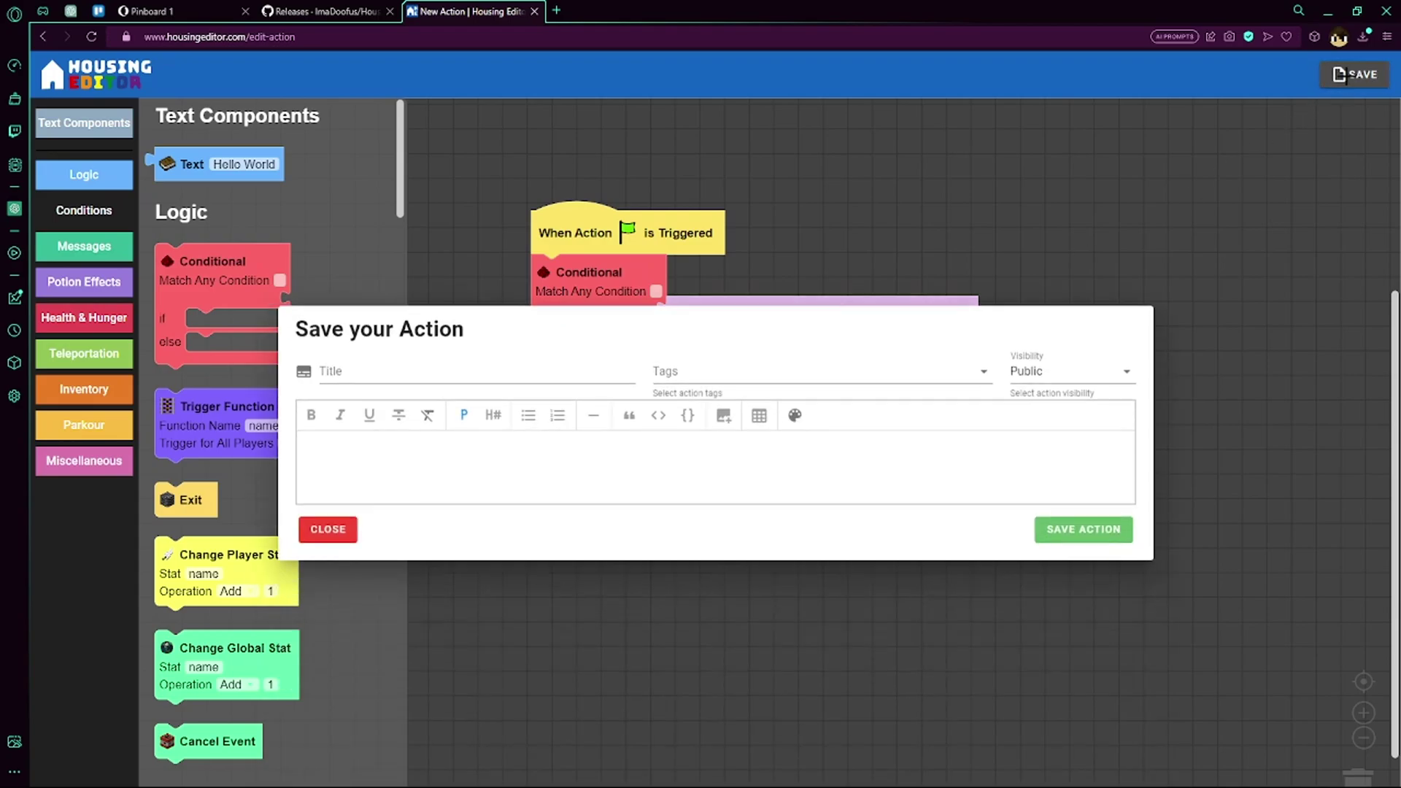
left_click(522, 356)
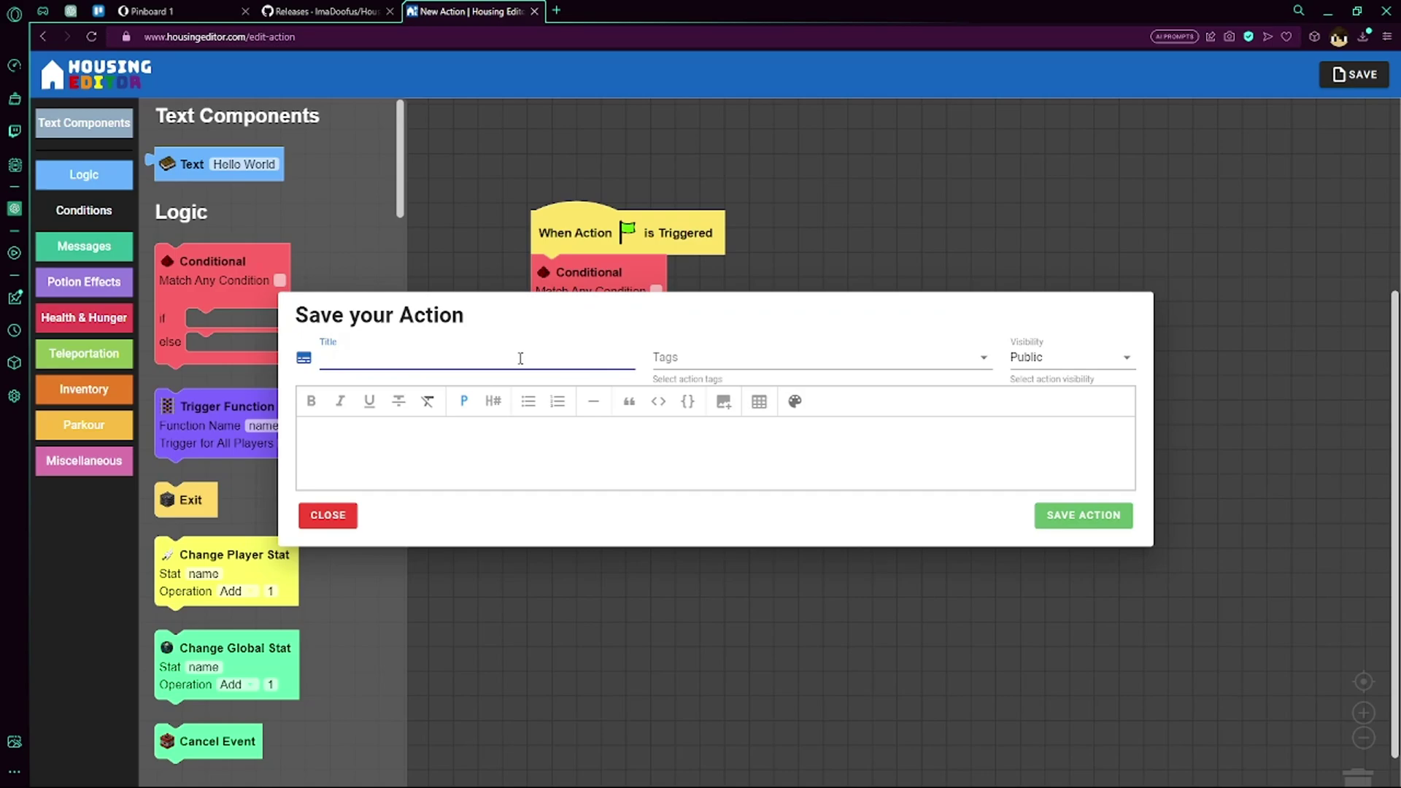
type("Im going to delete t")
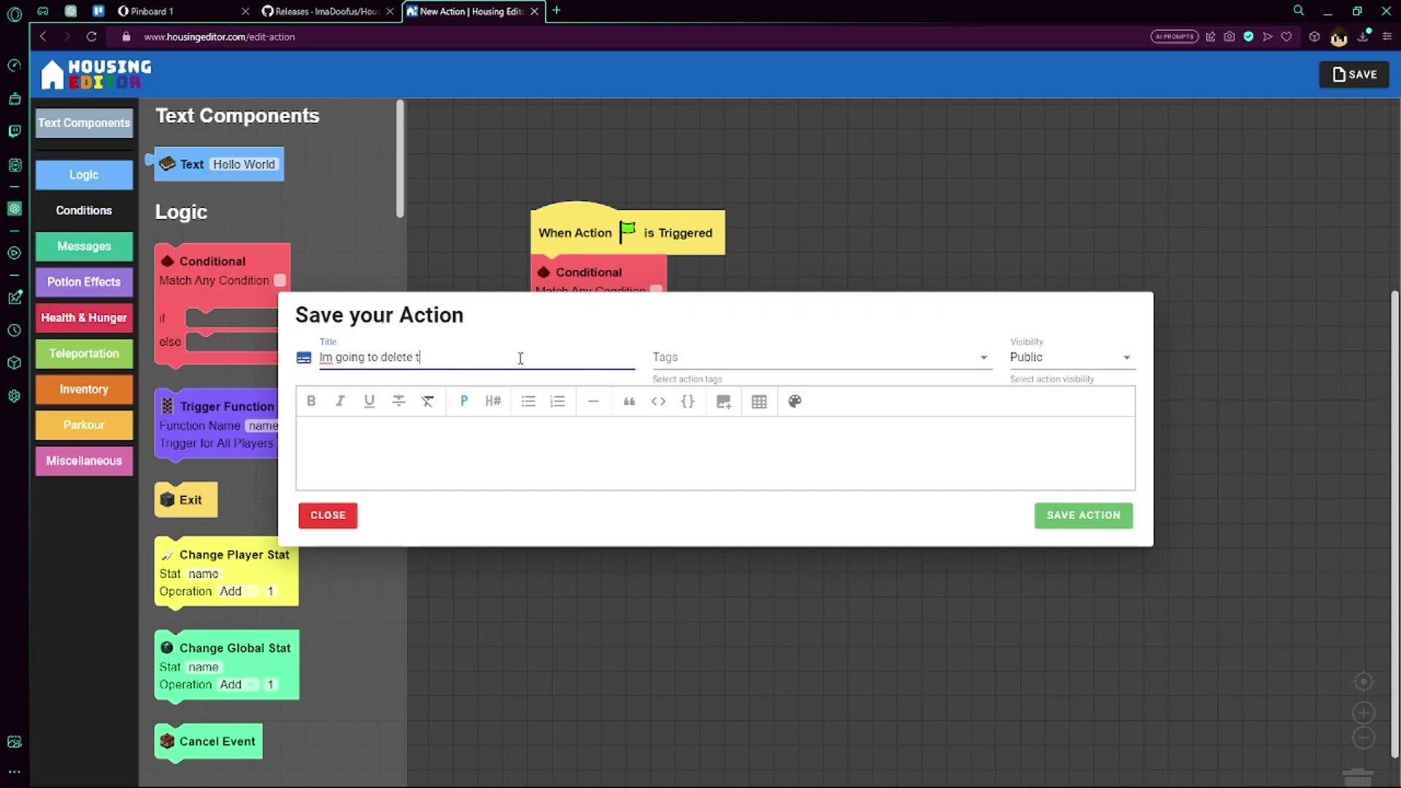
type("his later")
left_click(712, 359)
scroll(729, 457, "down", 5)
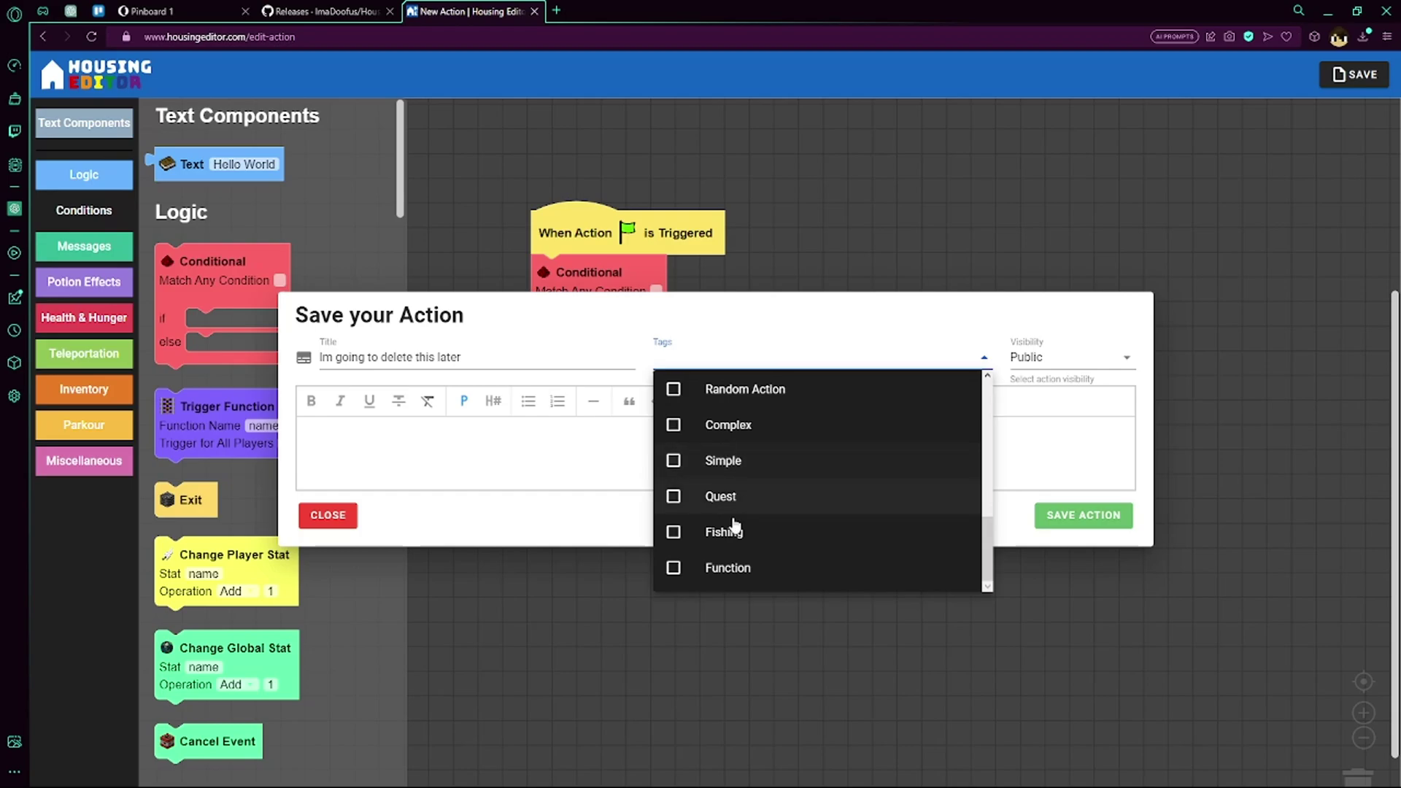
left_click(743, 573)
Keep the action's visibility Public, enter a /visit command with the player's username as the description, and save the action
left_click(1061, 357)
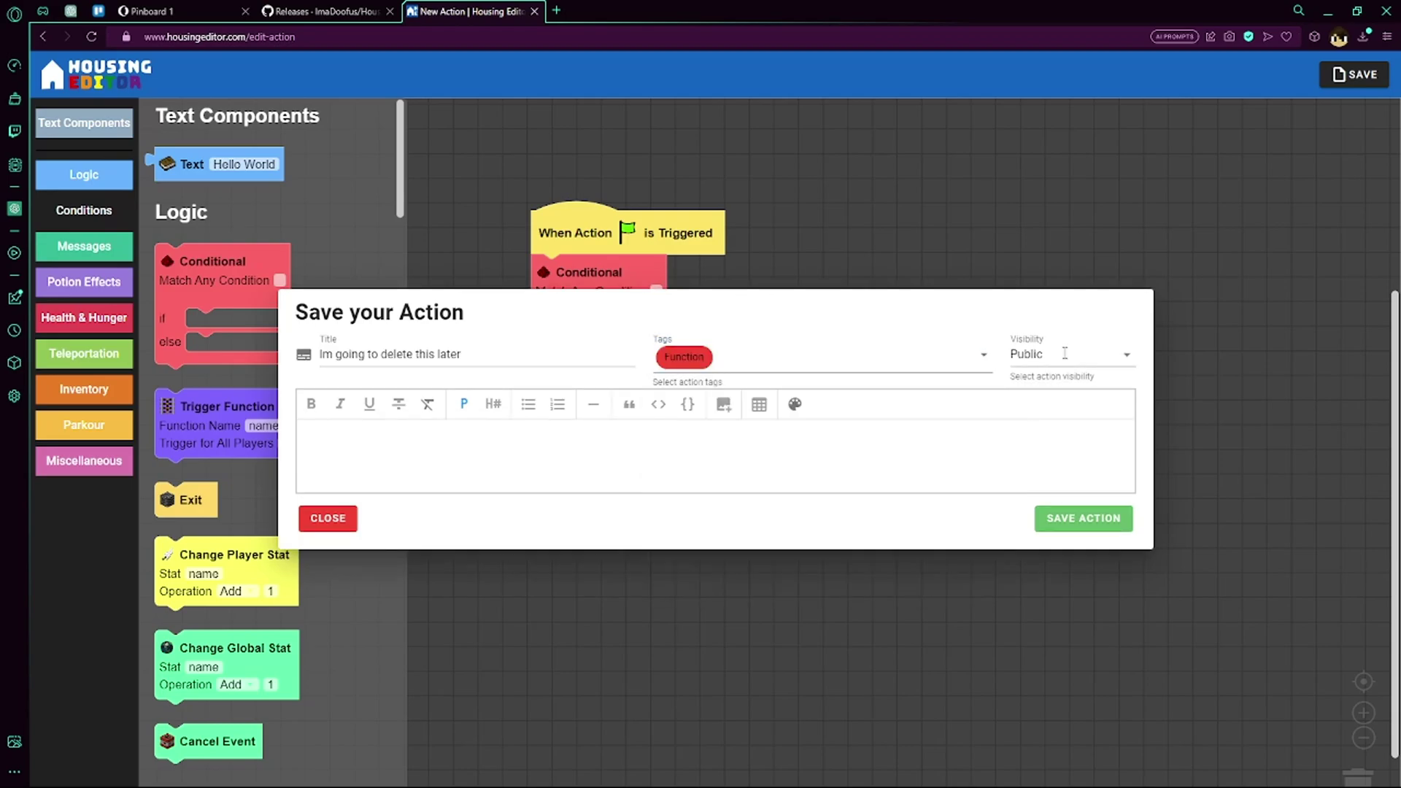
left_click(1065, 353)
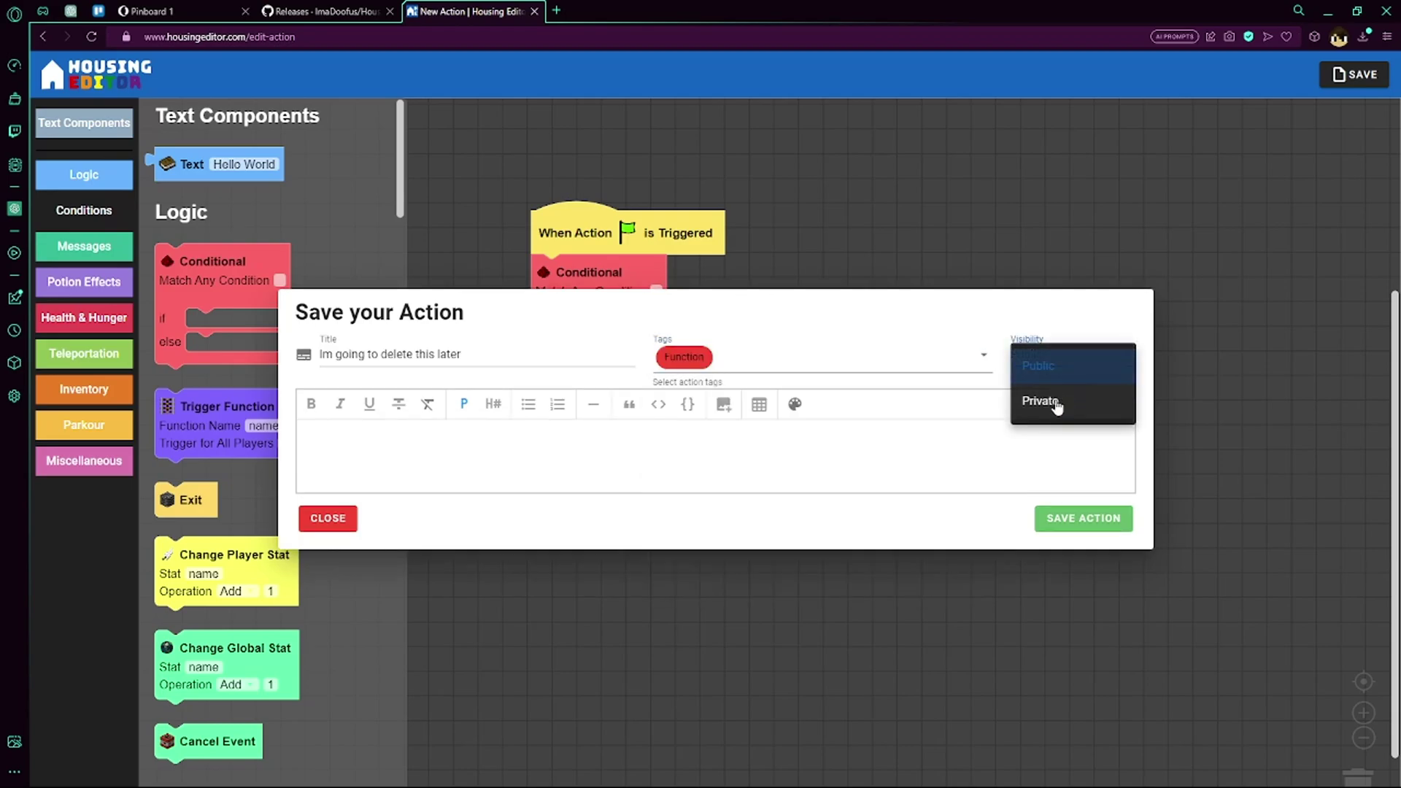
left_click(1060, 357)
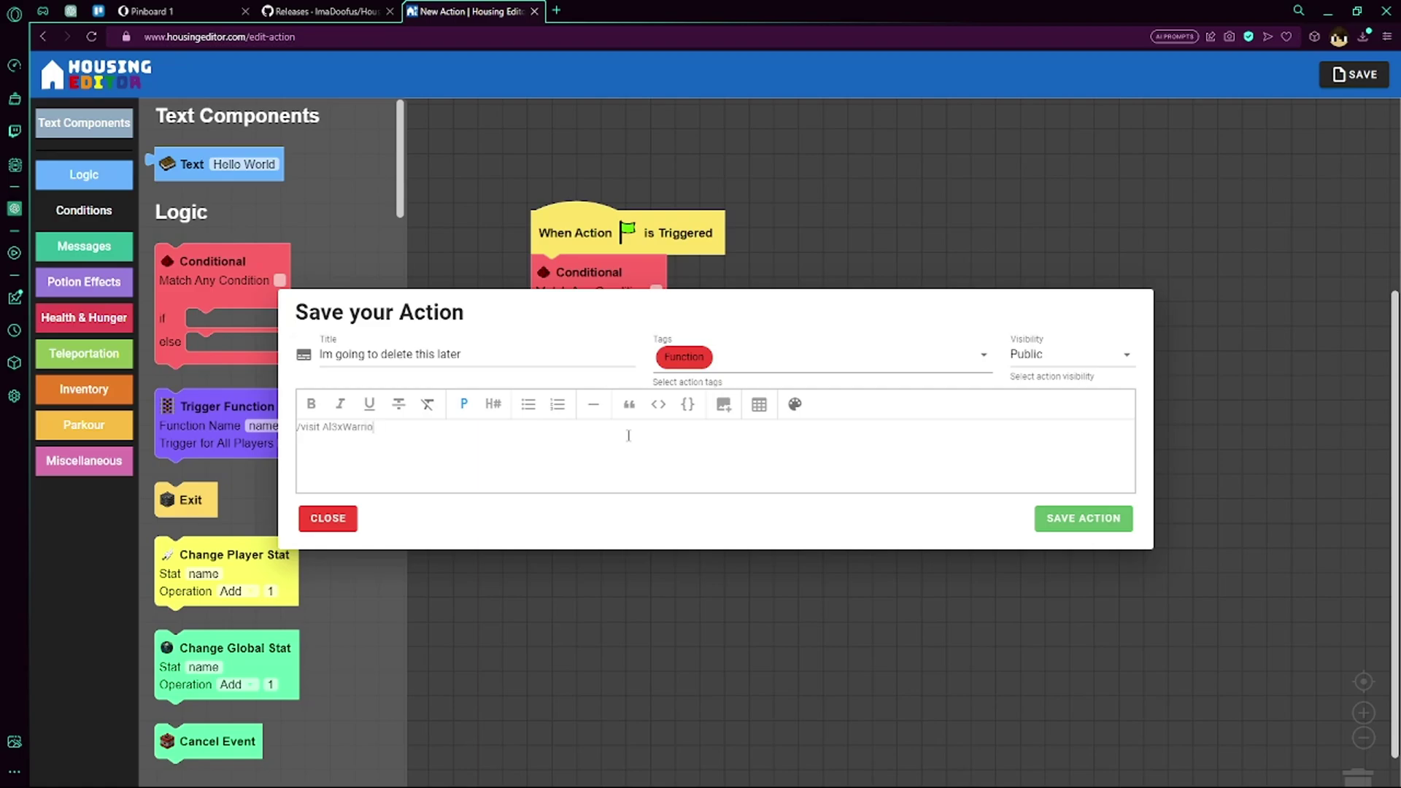
left_click(1083, 516)
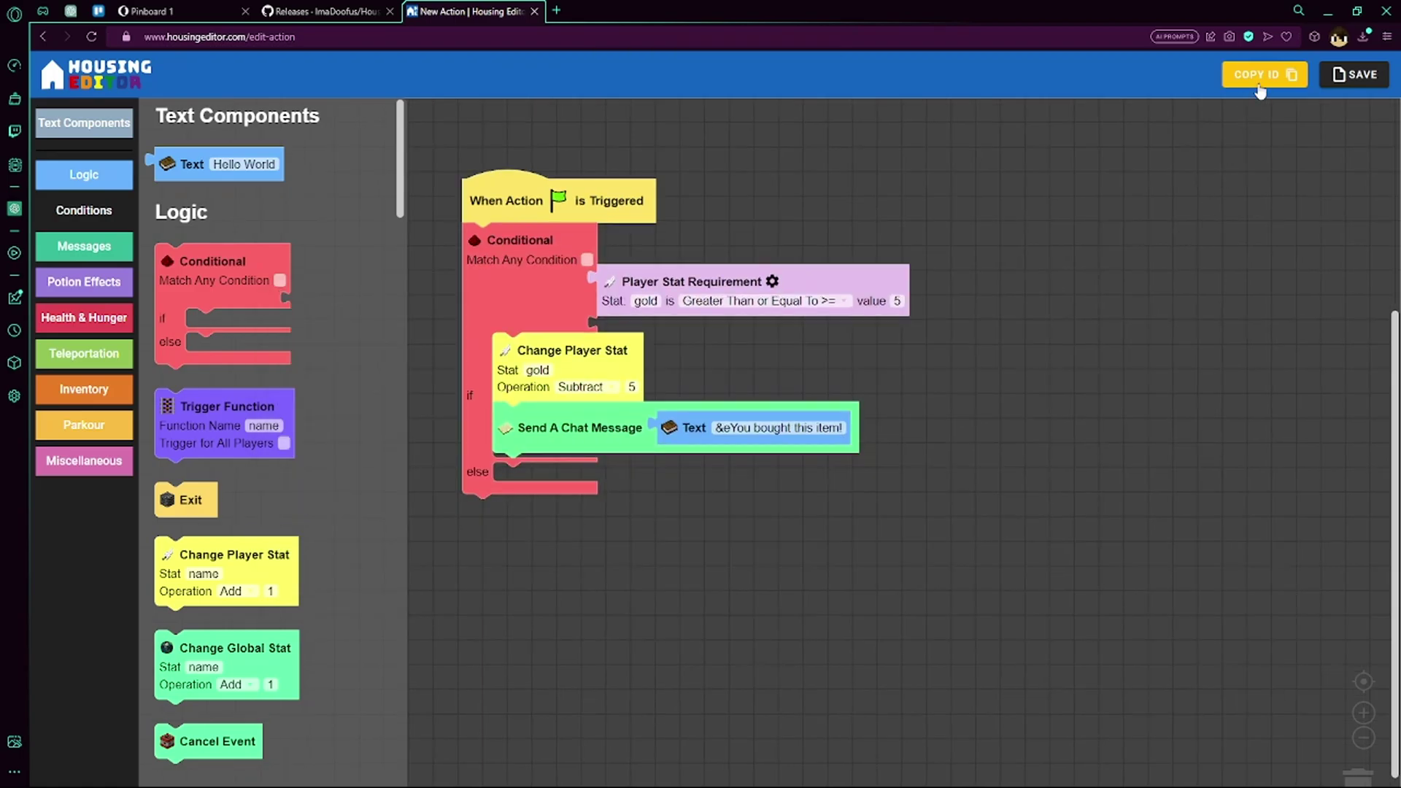
Copy the saved action's ID and switch to Minecraft in first-person view
left_click(1239, 78)
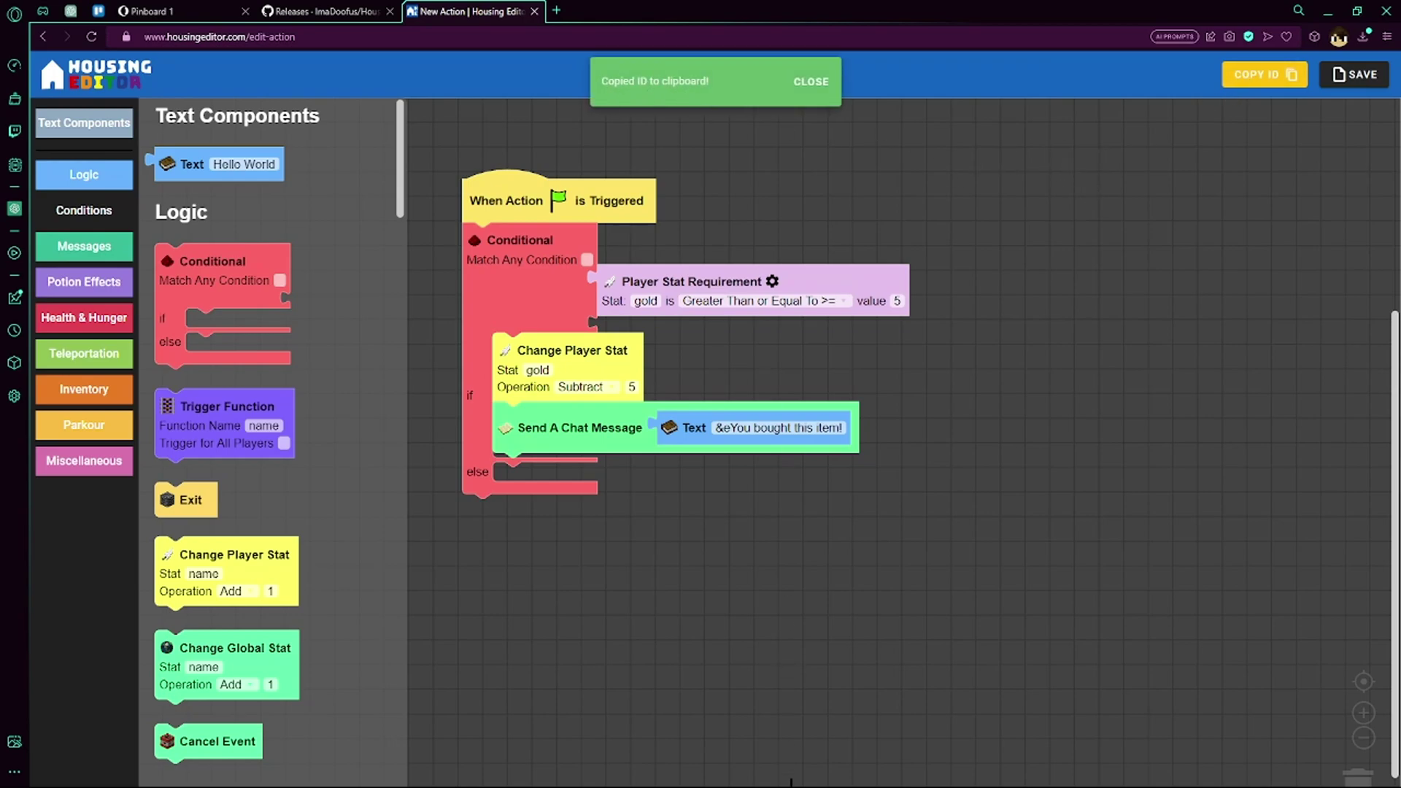
left_click(790, 775)
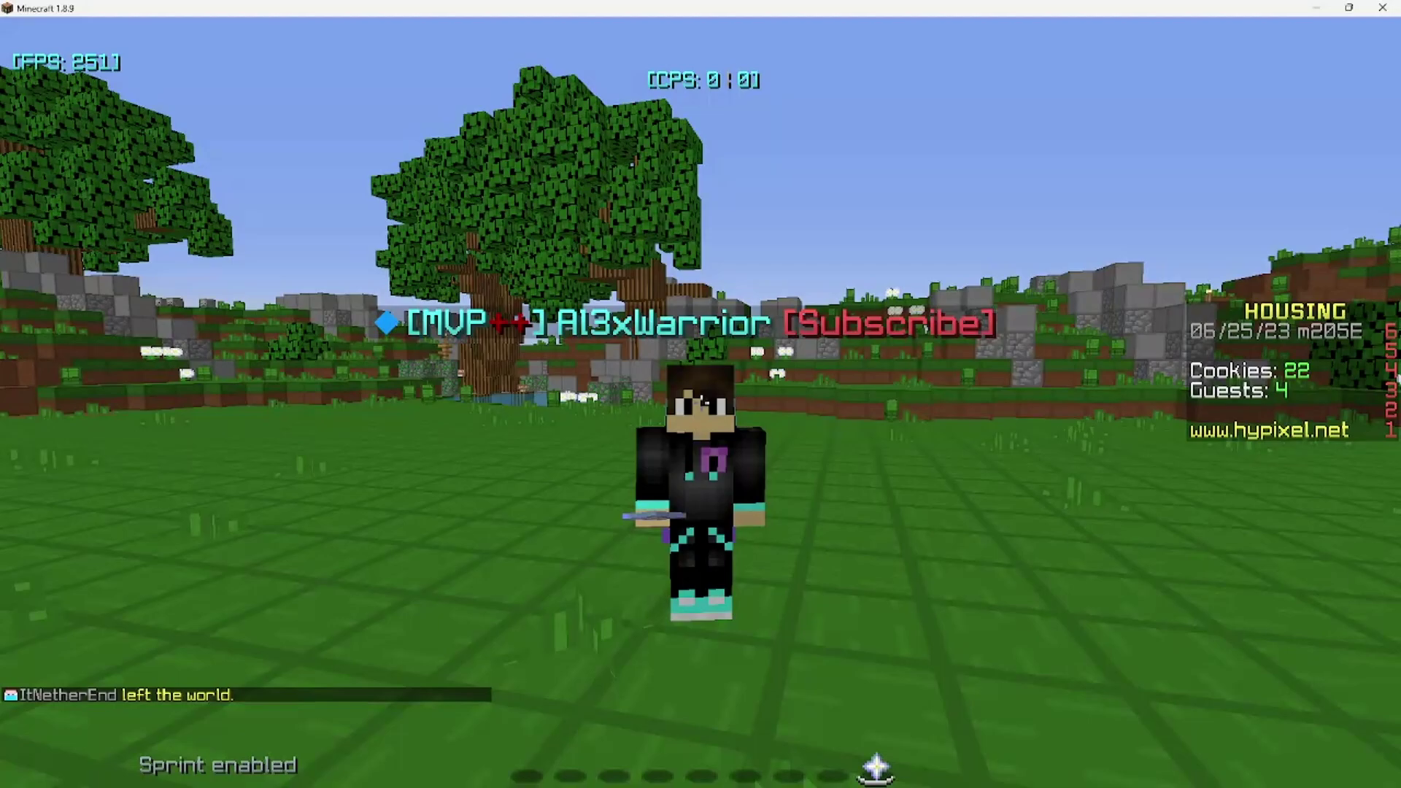
key("F5")
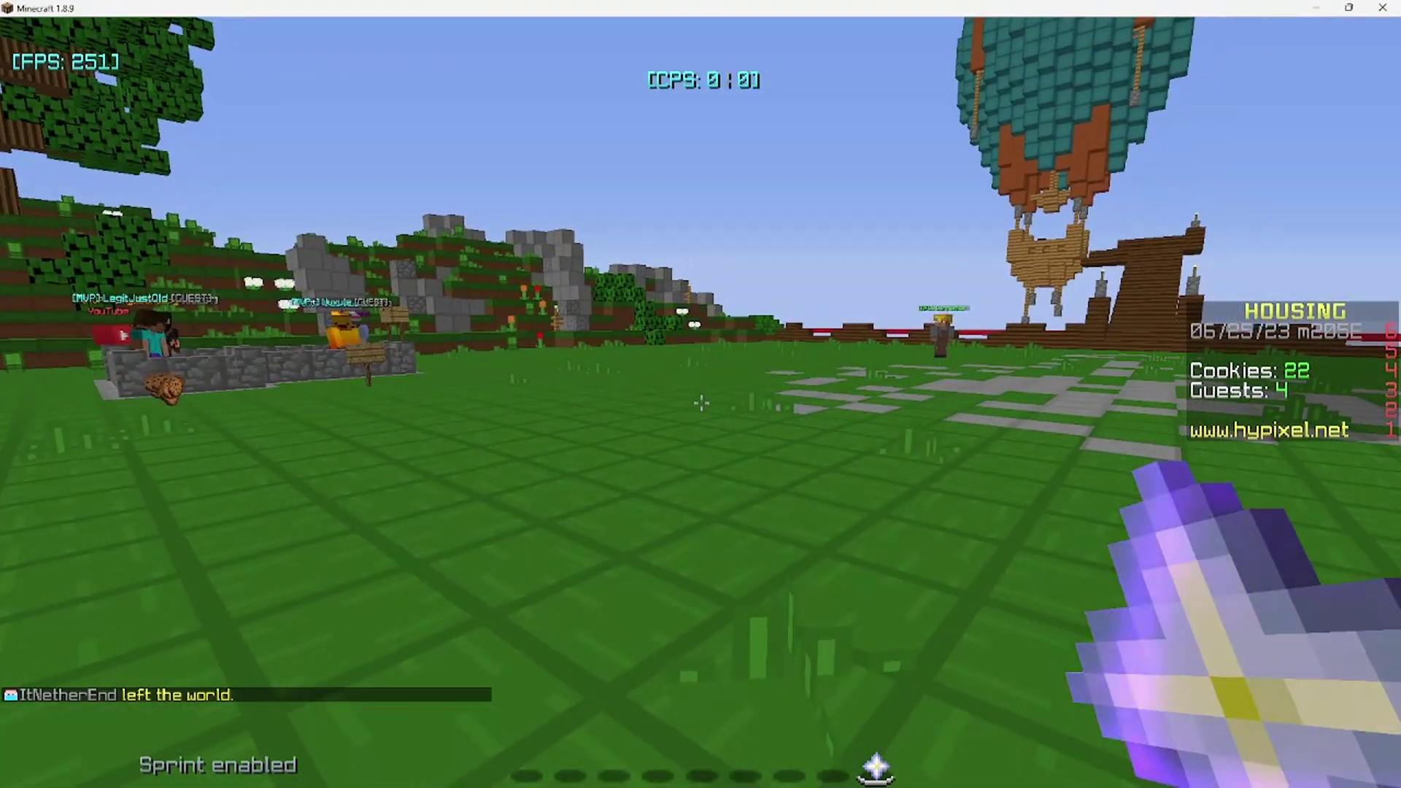
In the house settings, create a new function named Test
right_click(701, 394)
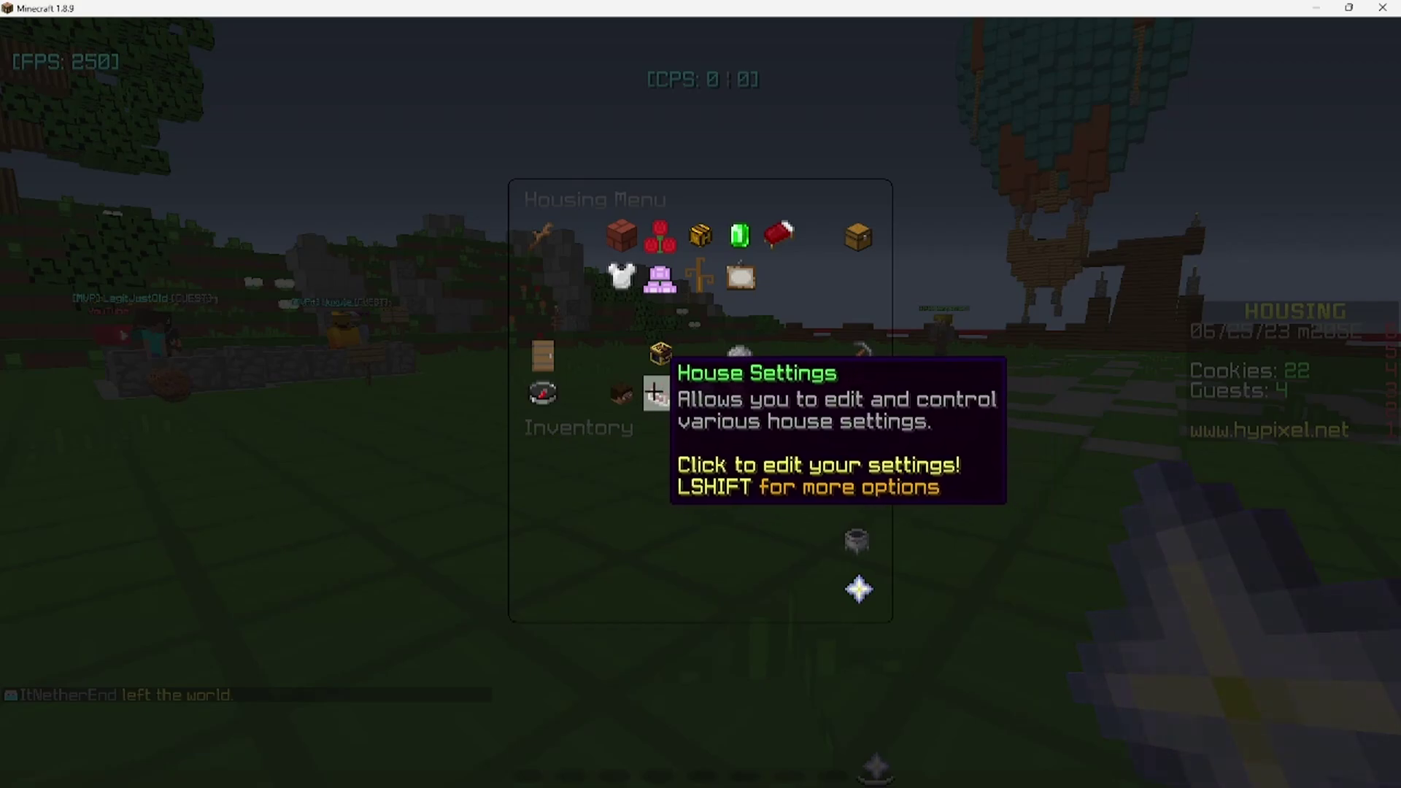
left_click(657, 394)
left_click(701, 336)
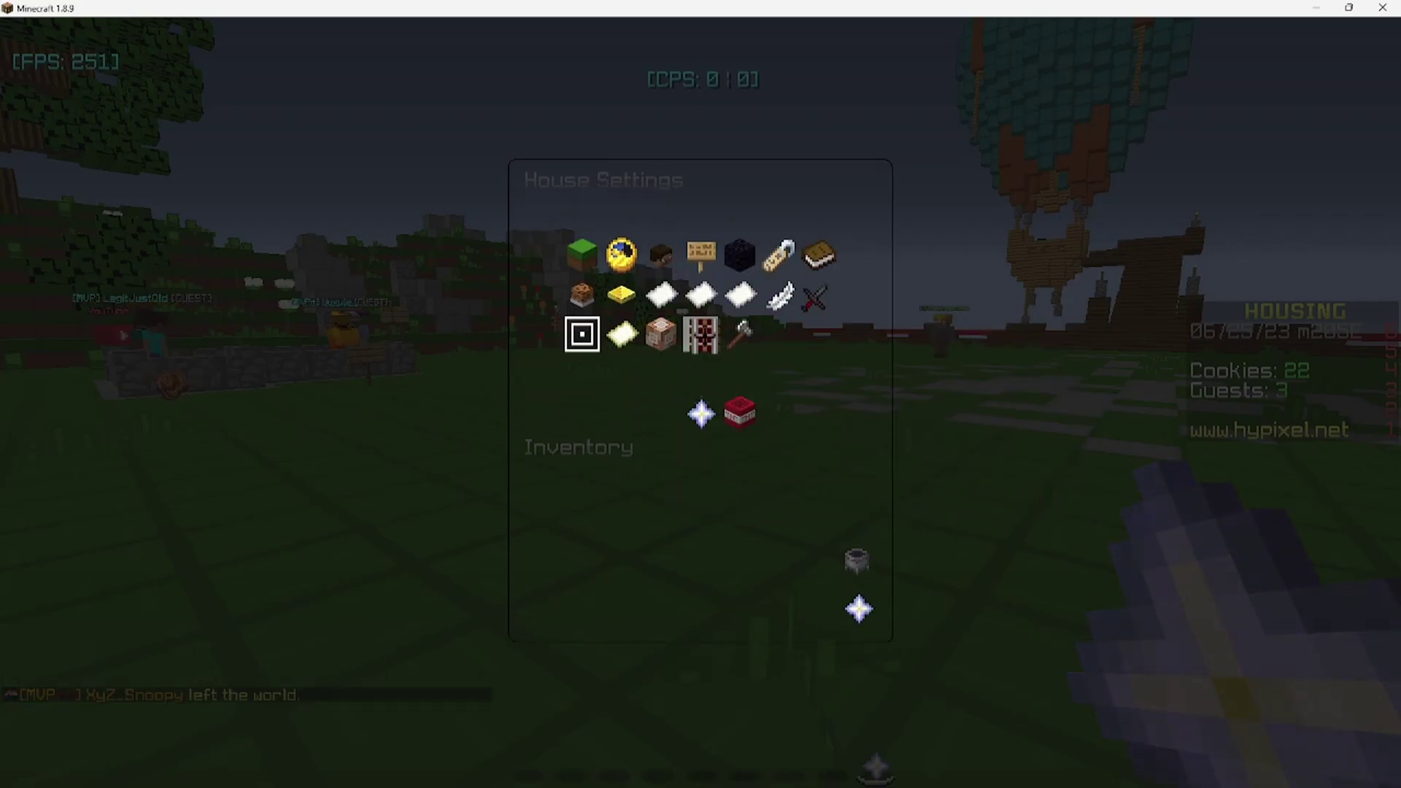
left_click(728, 387)
type("T")
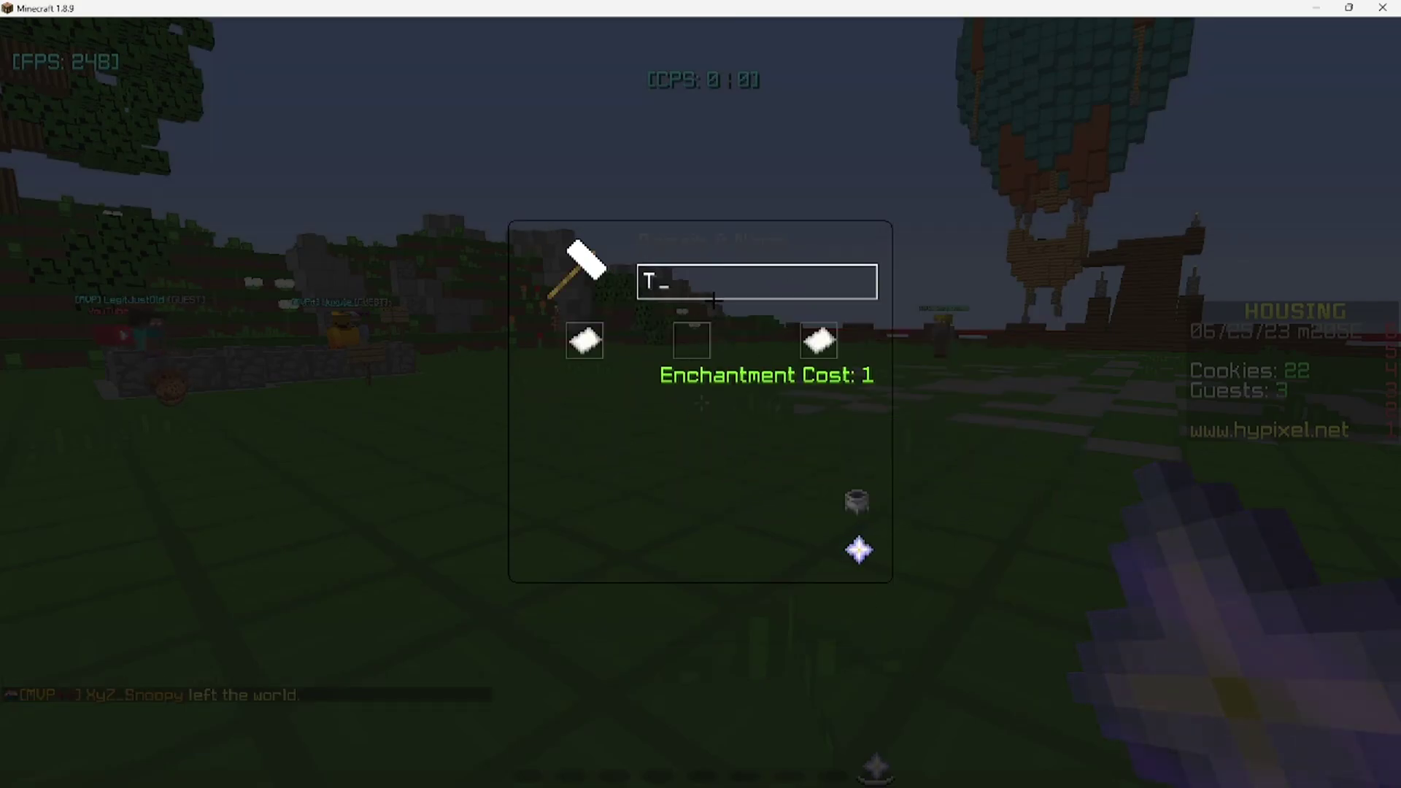
type("est")
left_click(819, 339)
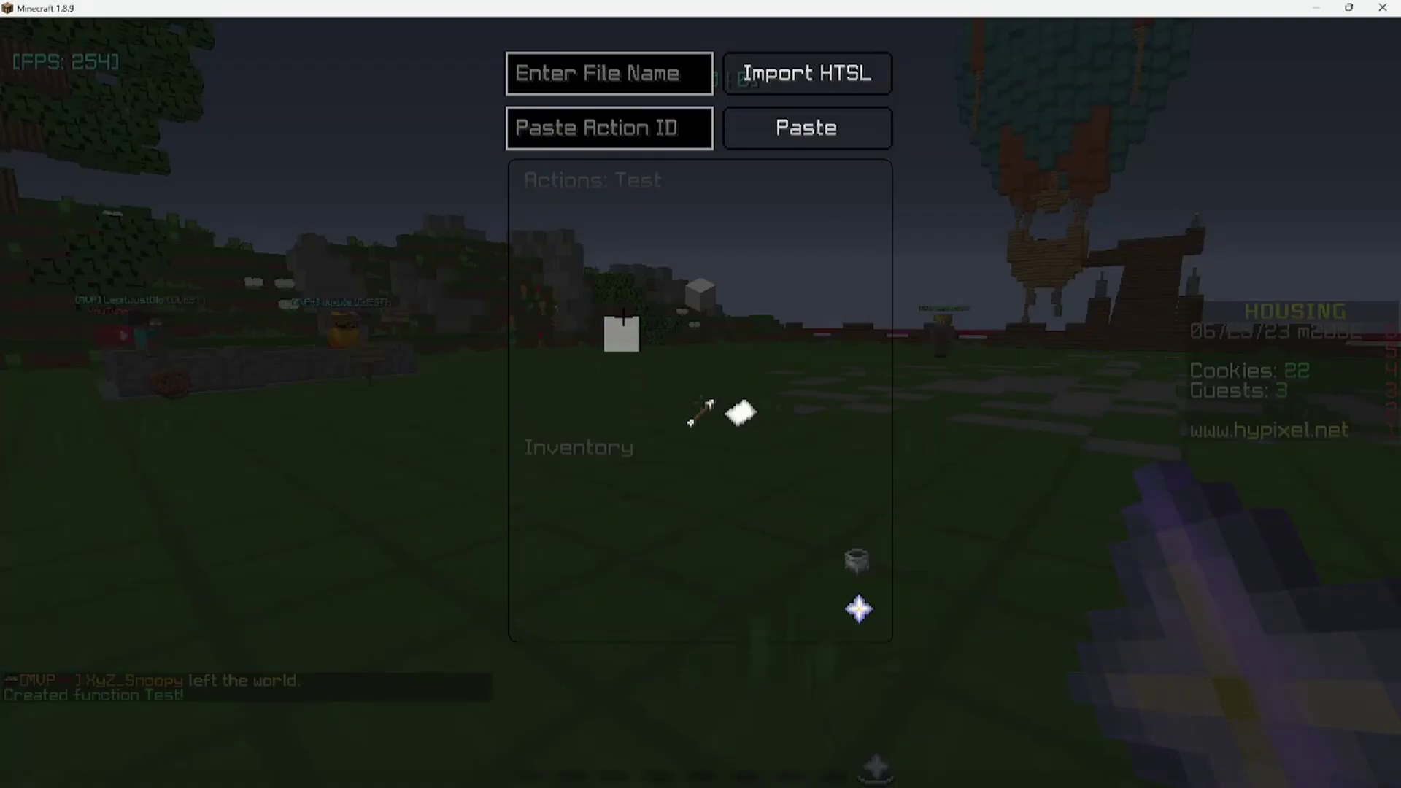
Paste the copied action ID into the Test function's actions and import the action
left_click(609, 73)
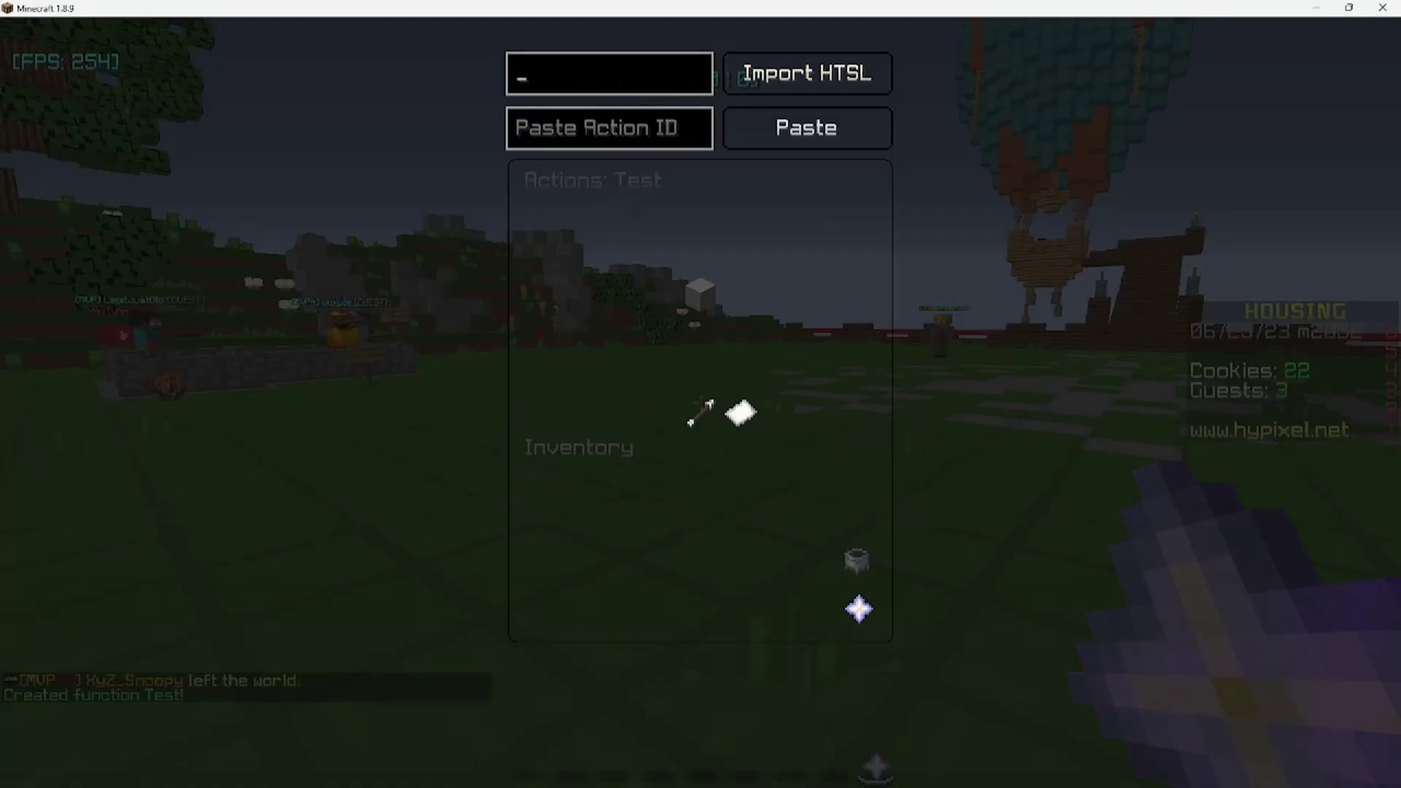
left_click(686, 132)
key("ctrl+v")
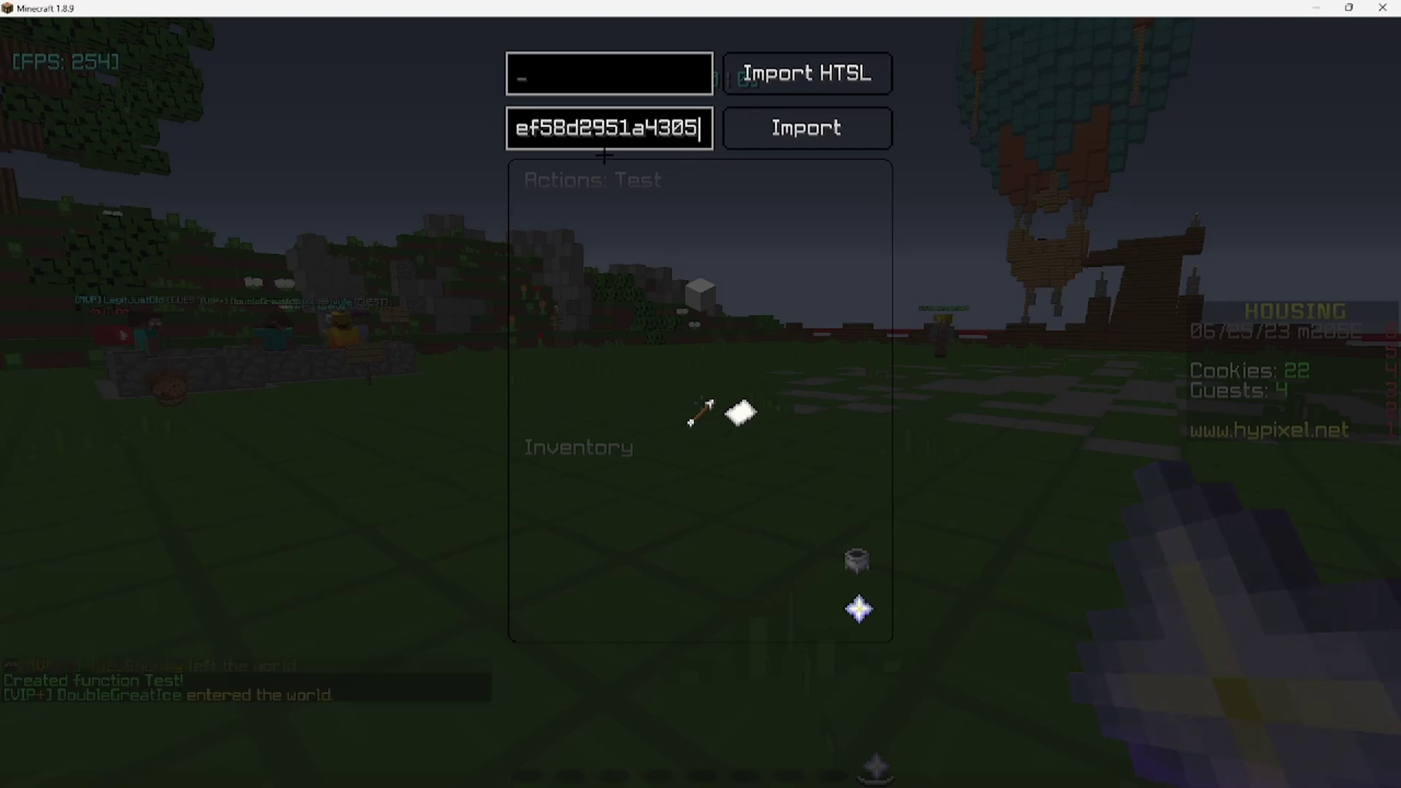
left_click(786, 130)
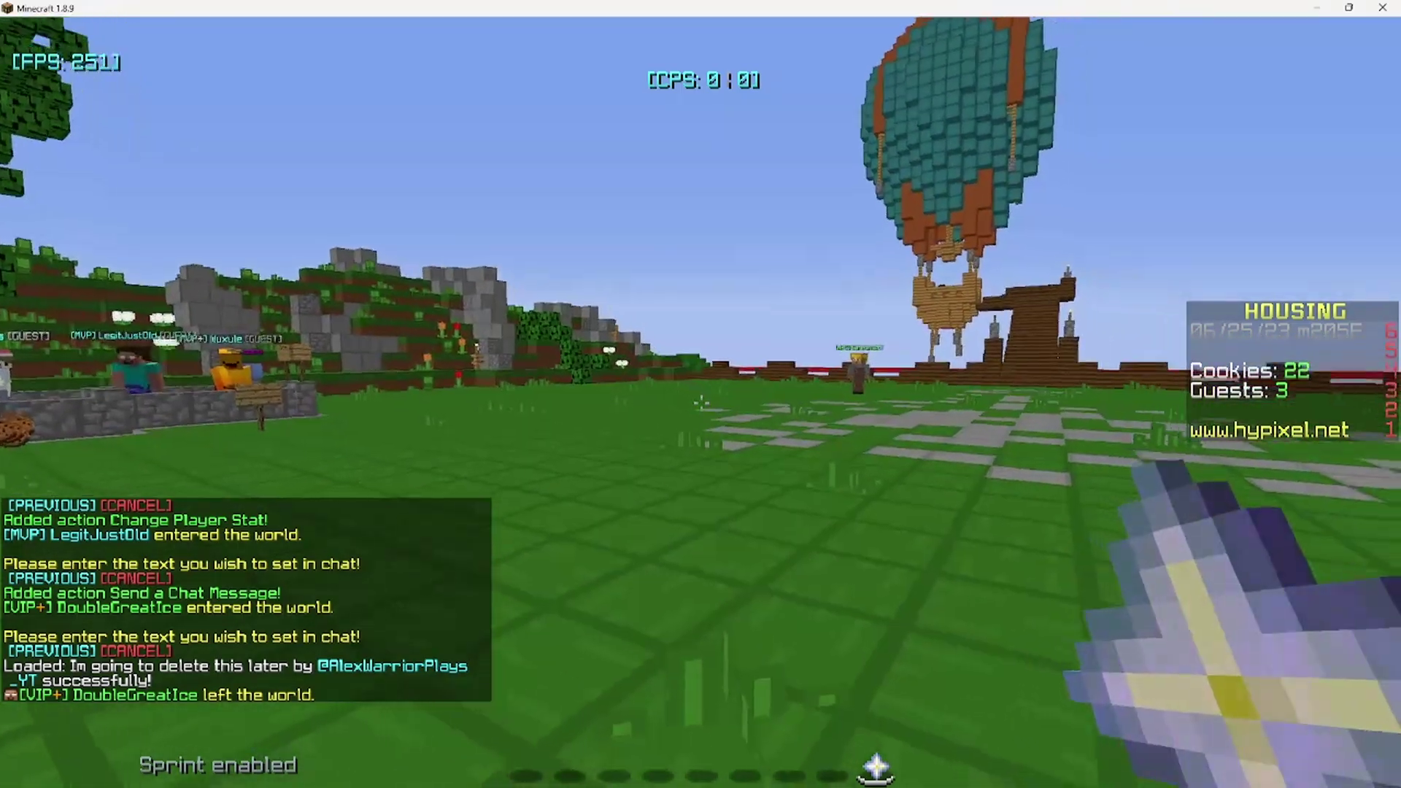
Reopen the Test function and examine the imported Conditional's player stat requirement
right_click(700, 402)
left_click(662, 394)
left_click(700, 334)
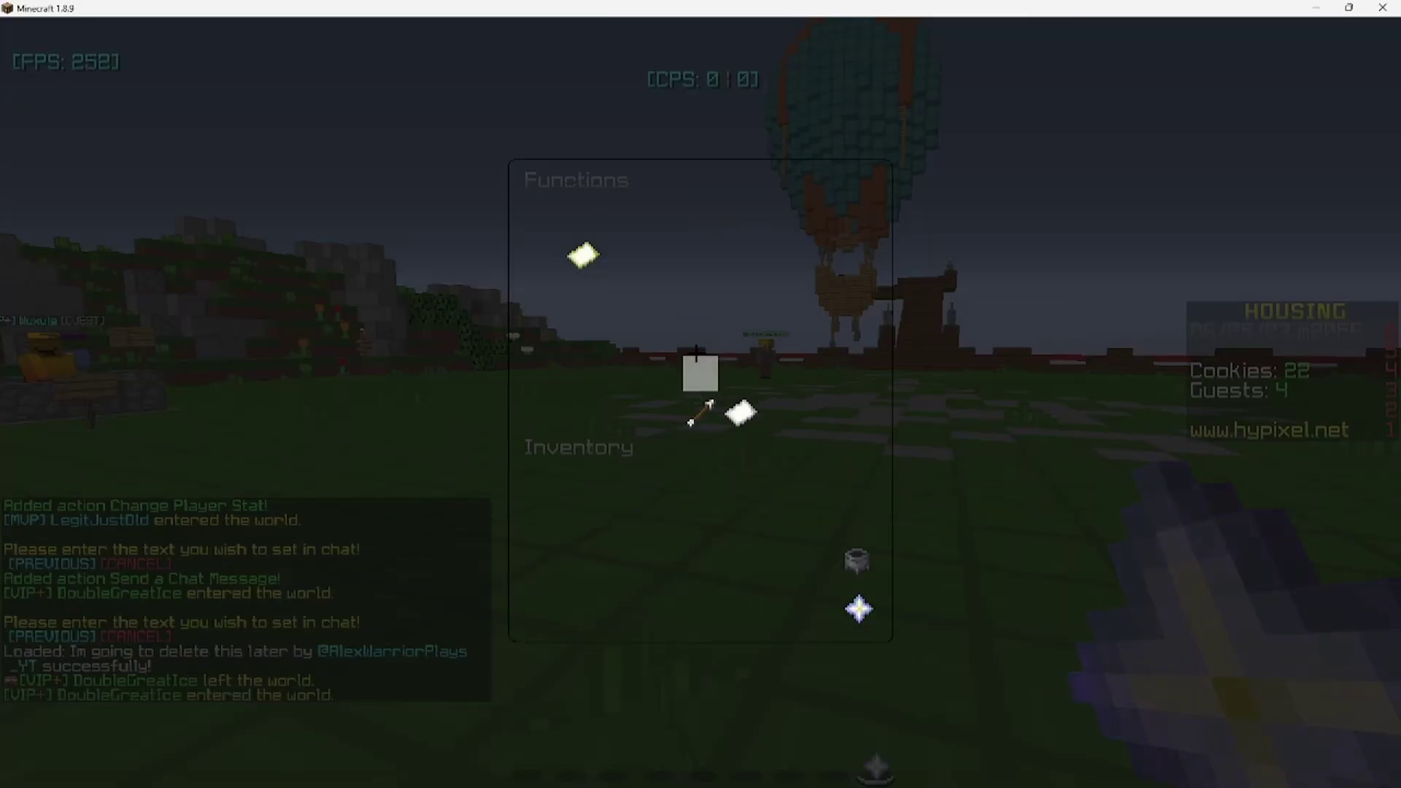
left_click(587, 252)
left_click(587, 251)
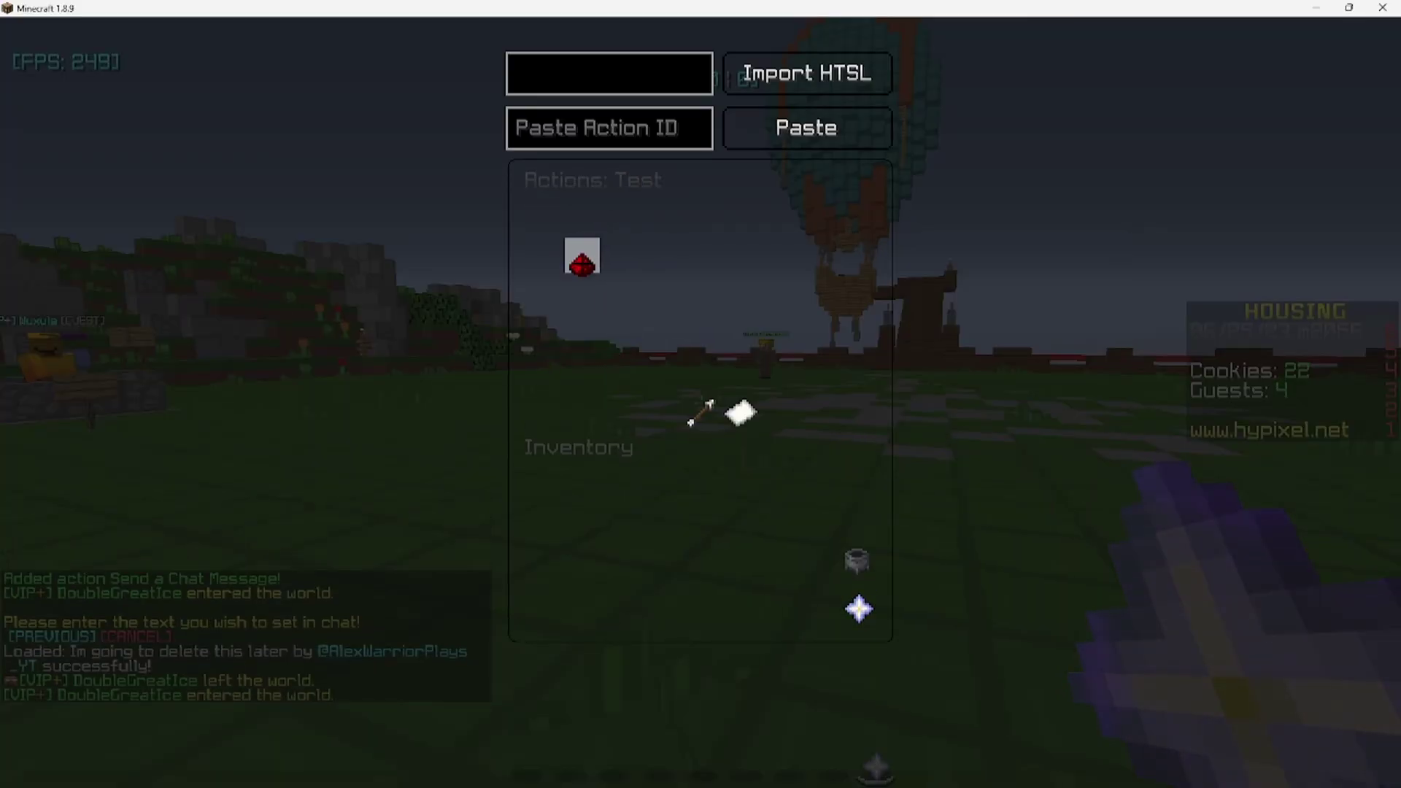
left_click(587, 251)
left_click(587, 252)
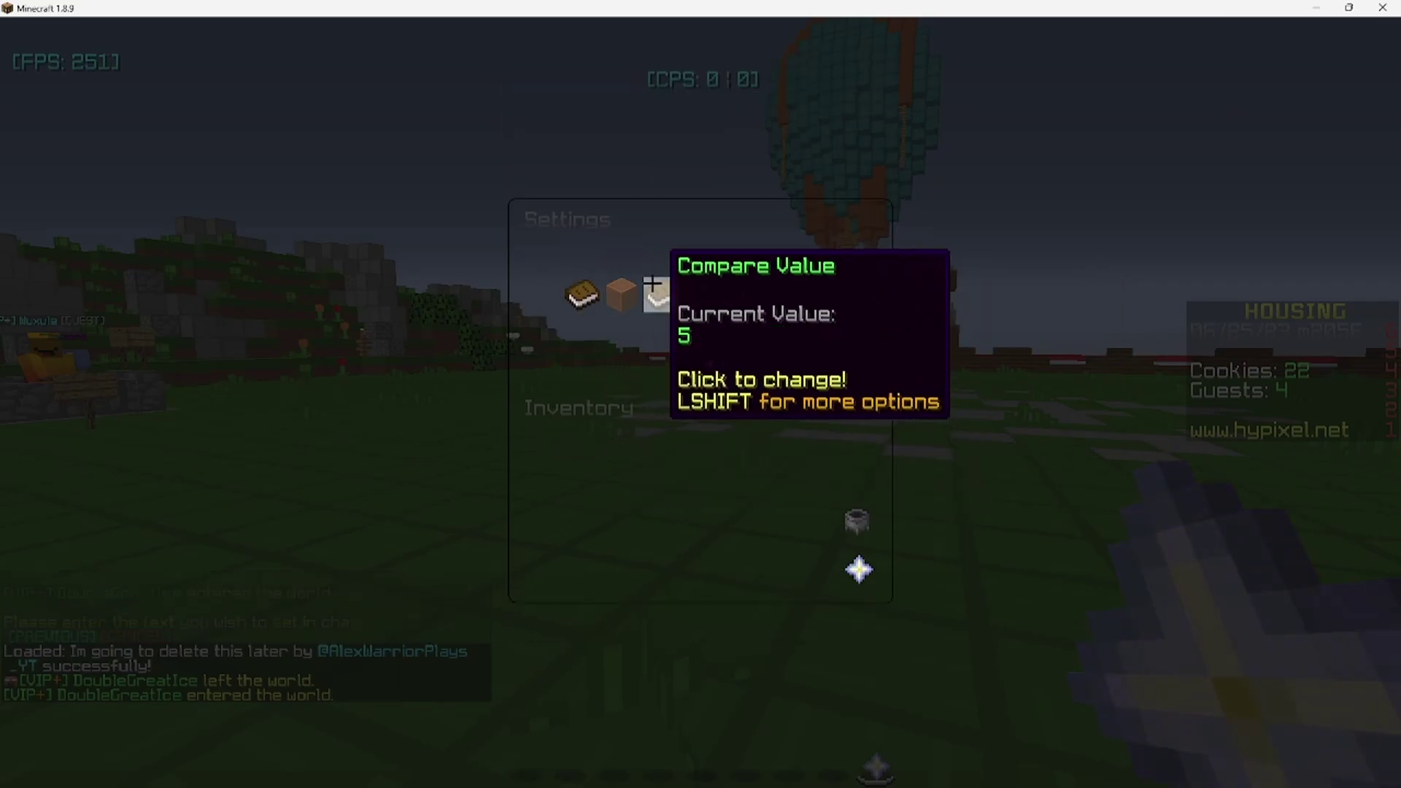
Inspect the Conditional's if actions and the Change Player Stat settings, and leave the housing menus
left_click(693, 373)
left_click(687, 372)
left_click(656, 296)
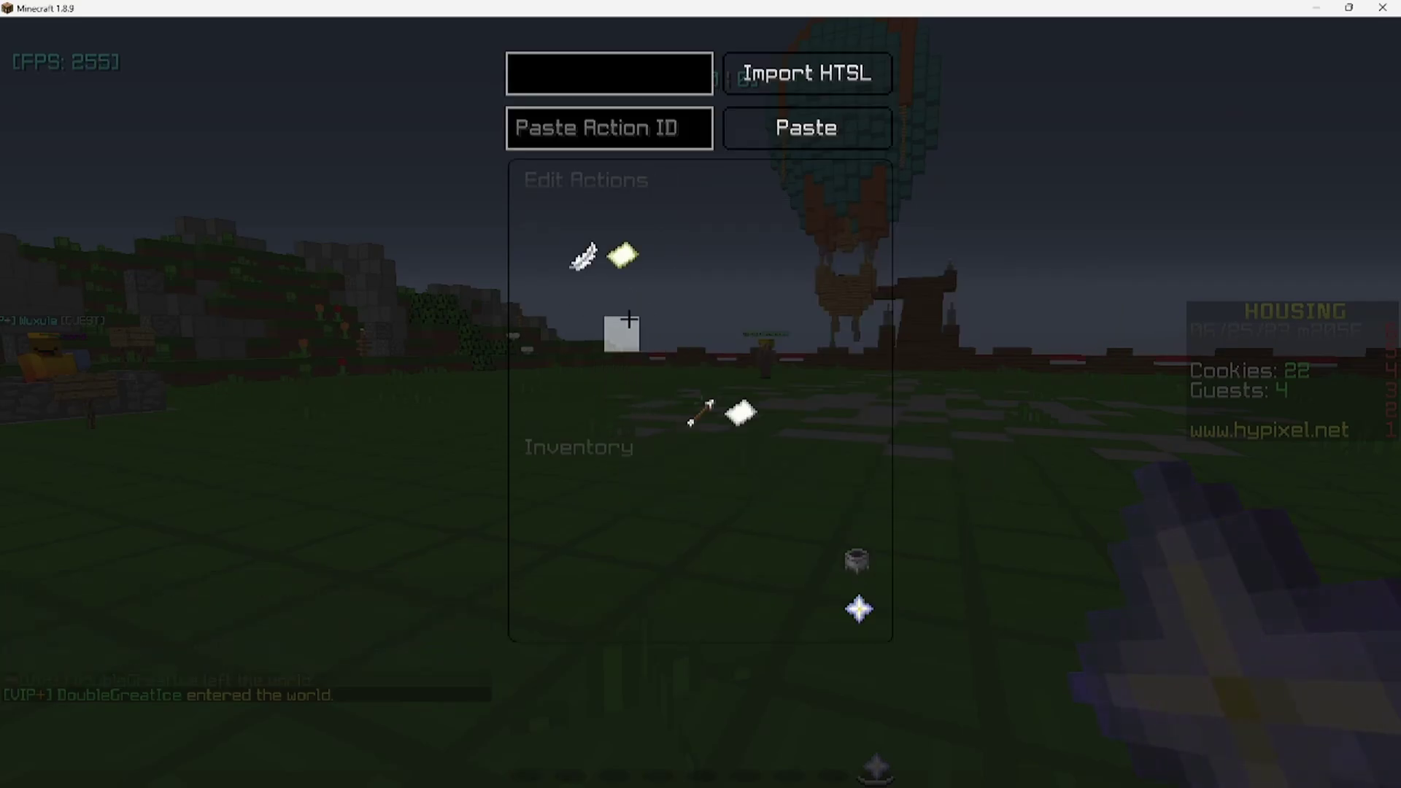
left_click(582, 257)
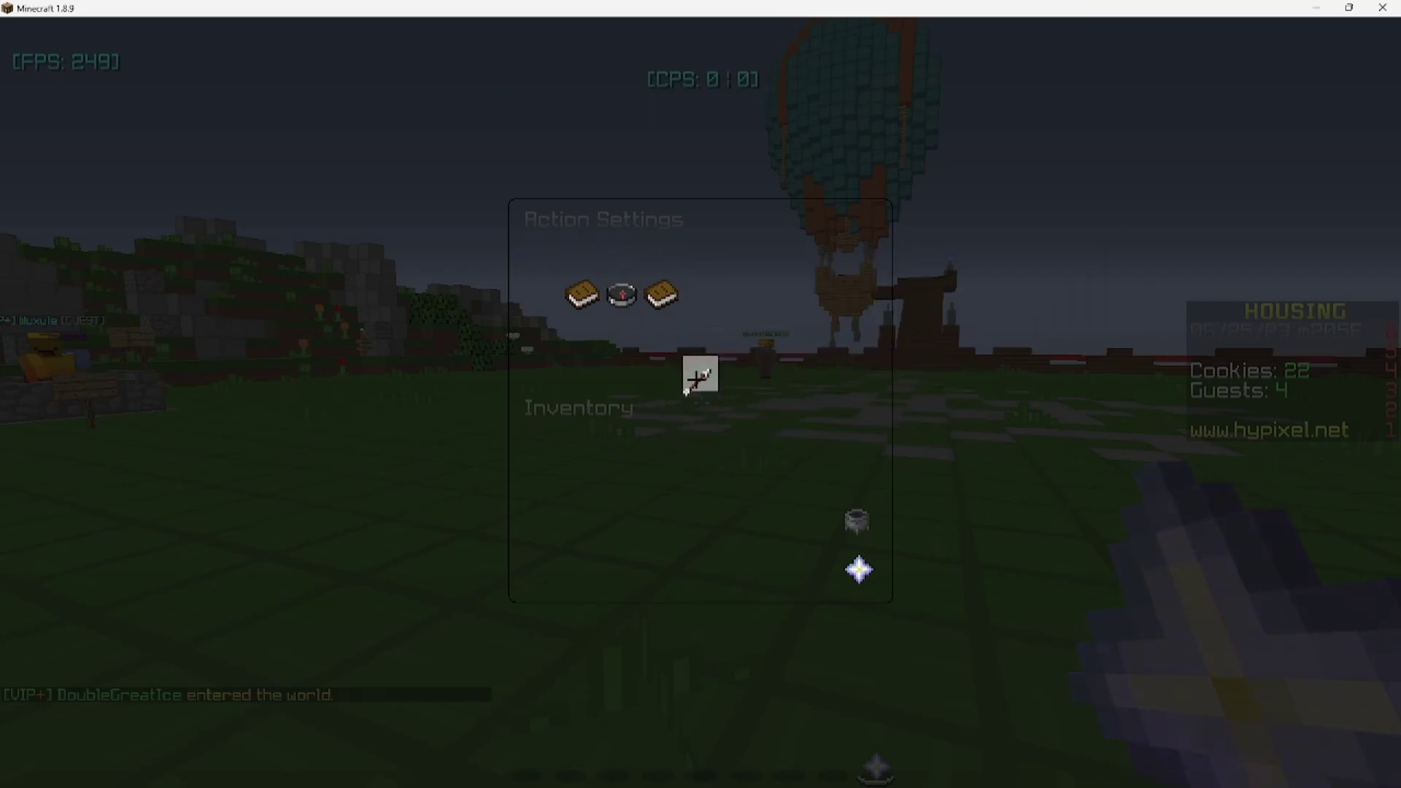
left_click(695, 376)
key("Escape")
key("F5")
key("F5")
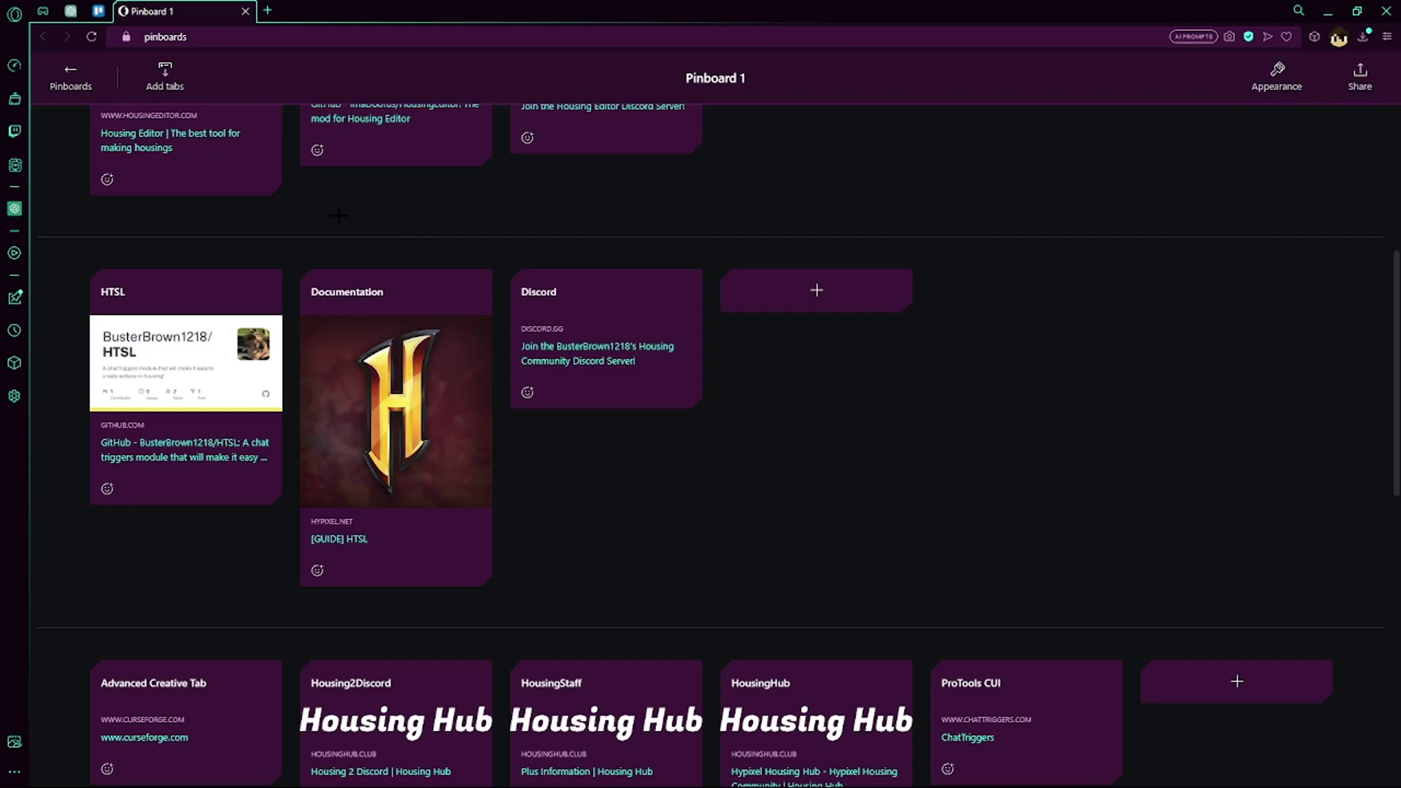
Switch to the browser, open the HTSL GitHub repository from the pinboard, and download HTSL.zip from the v0.5.0 release
left_click(166, 453)
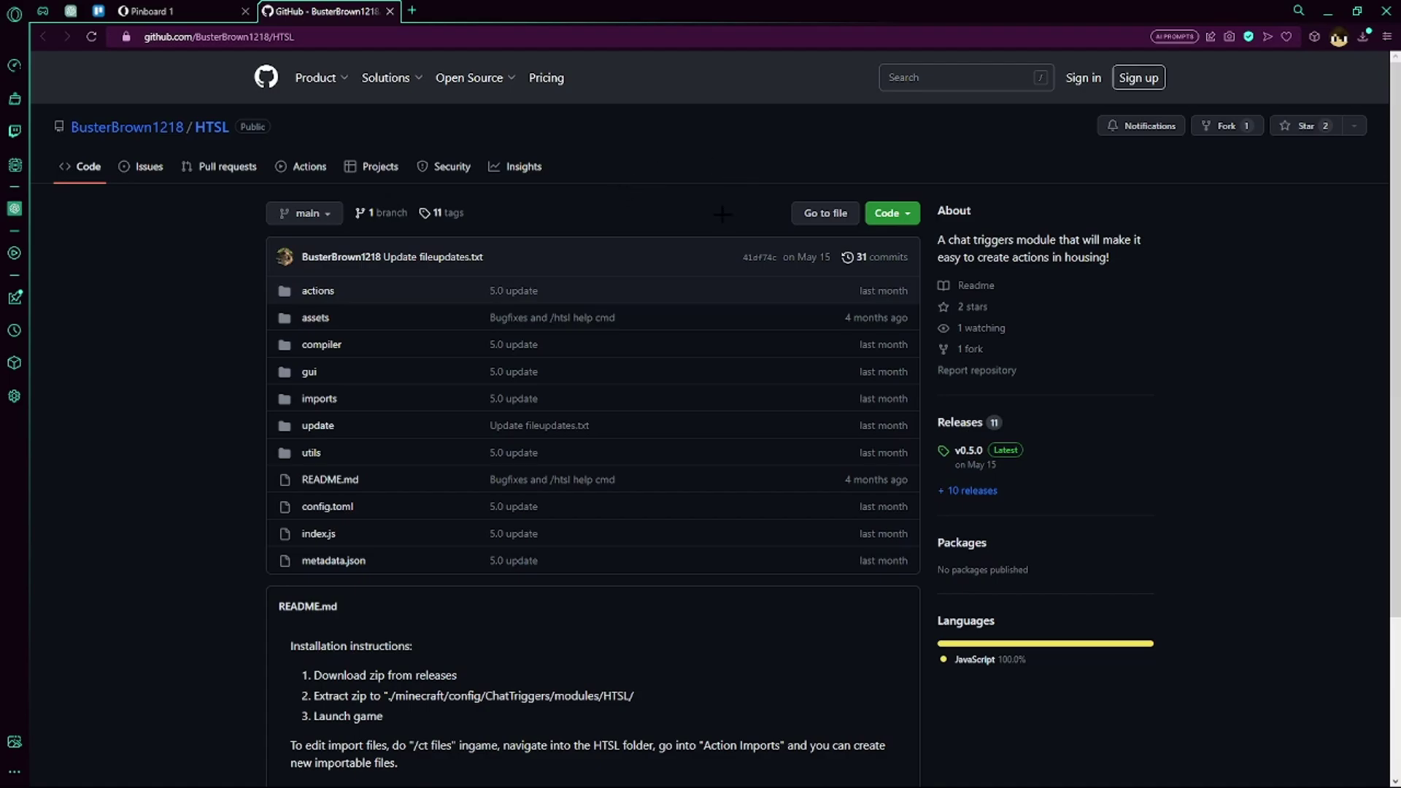
left_click(975, 426)
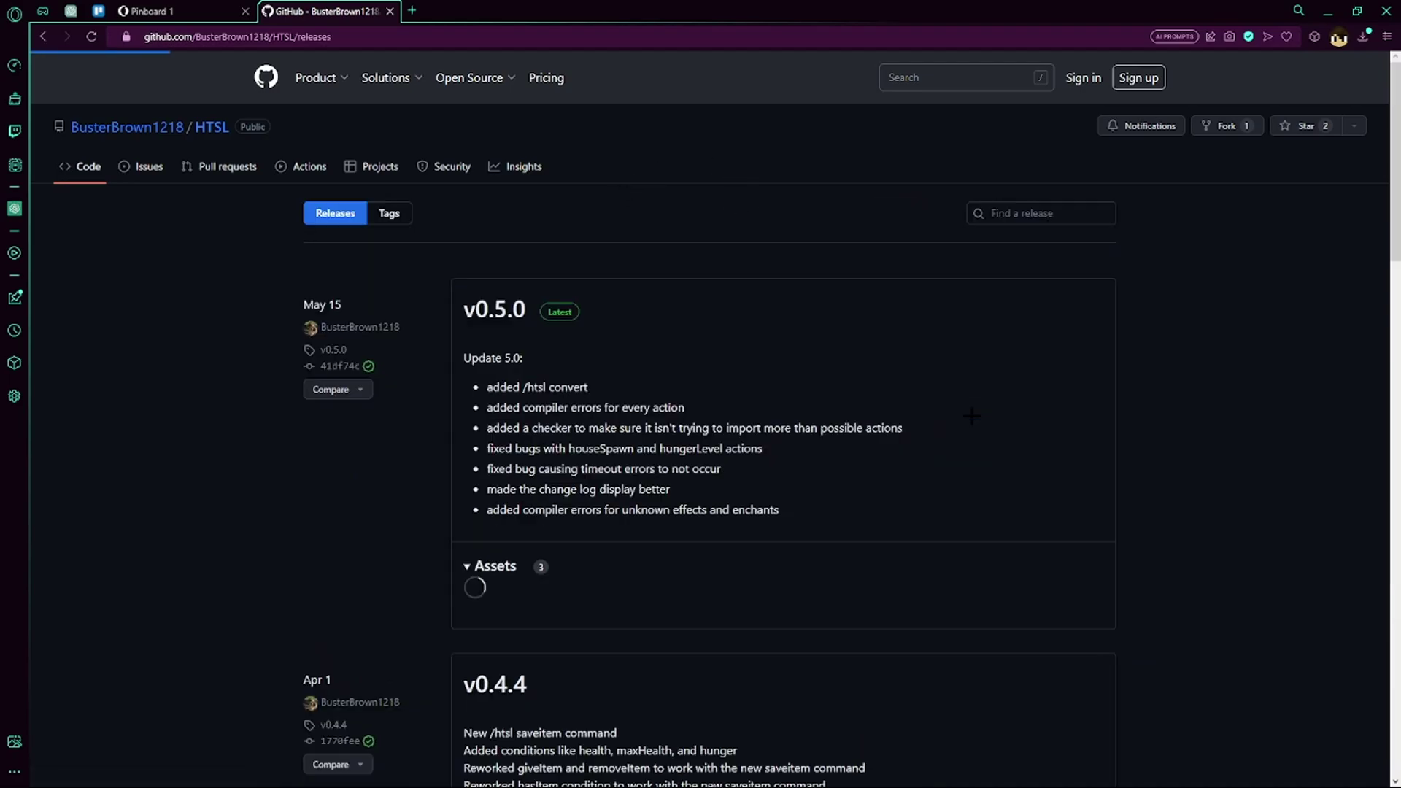
scroll(491, 457, "down", 2)
left_click(515, 457)
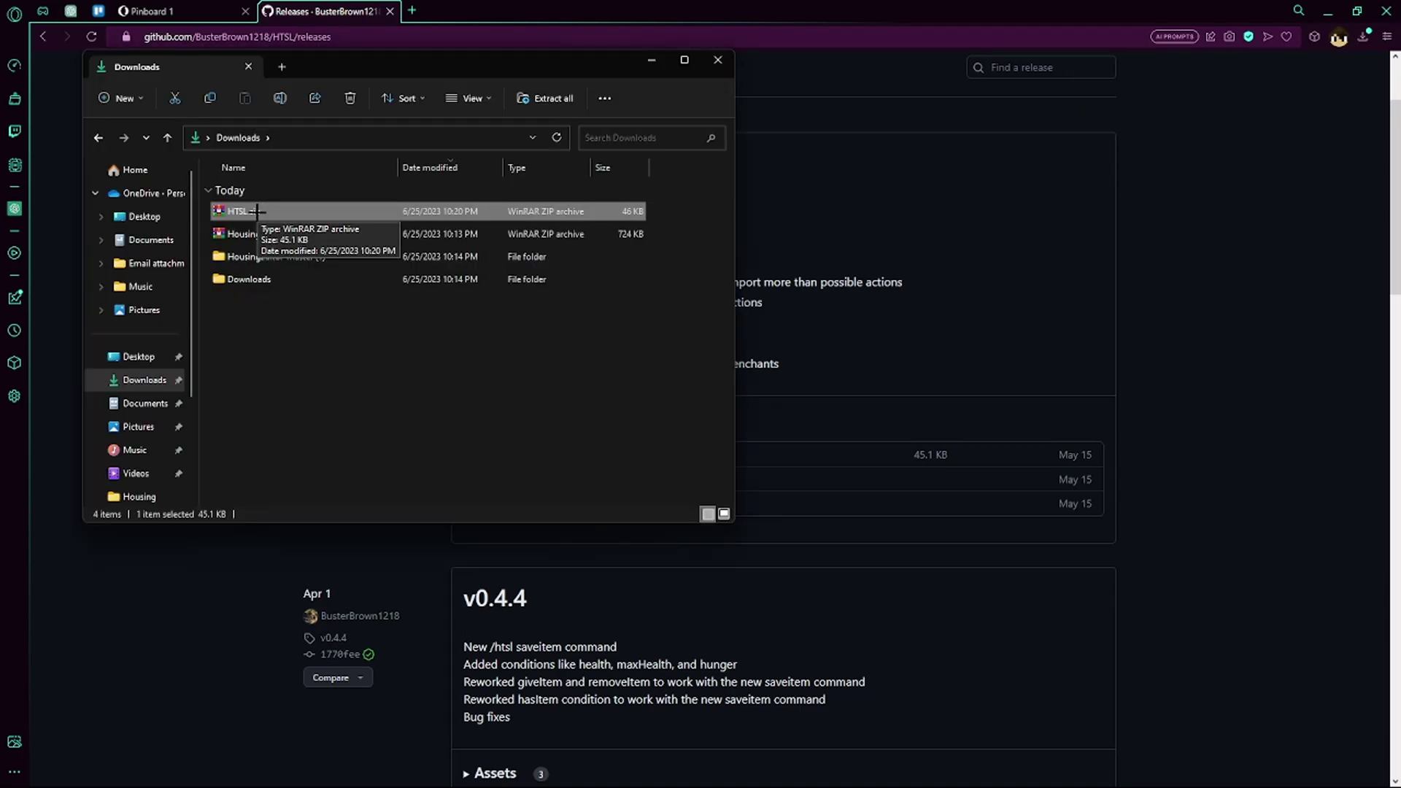
Delete the HousingEditor-master (1) zip file and folder from Downloads
left_click(275, 256)
left_click(278, 233, "ctrl")
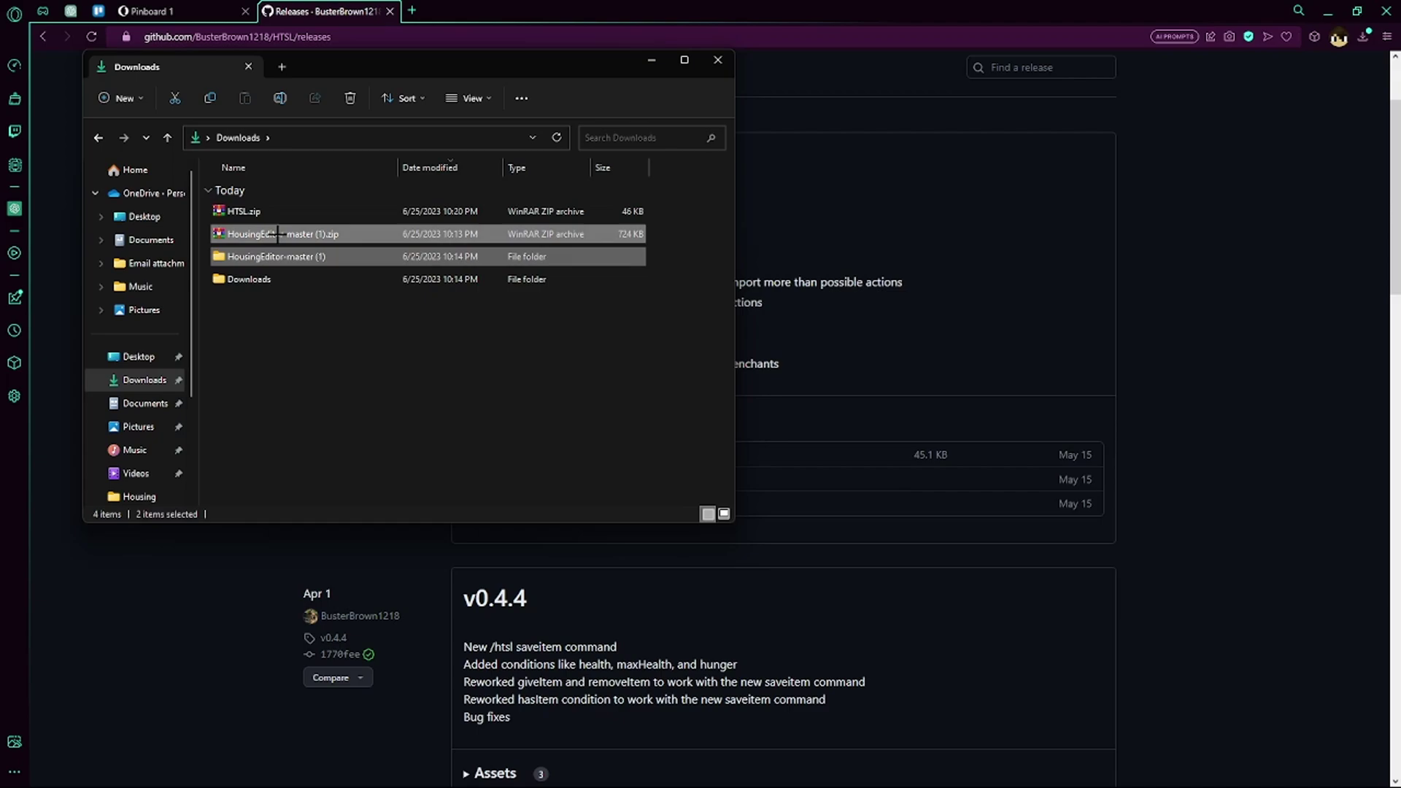
key("Delete")
Extract HTSL.zip into its own HTSL folder in Downloads
right_click(252, 212)
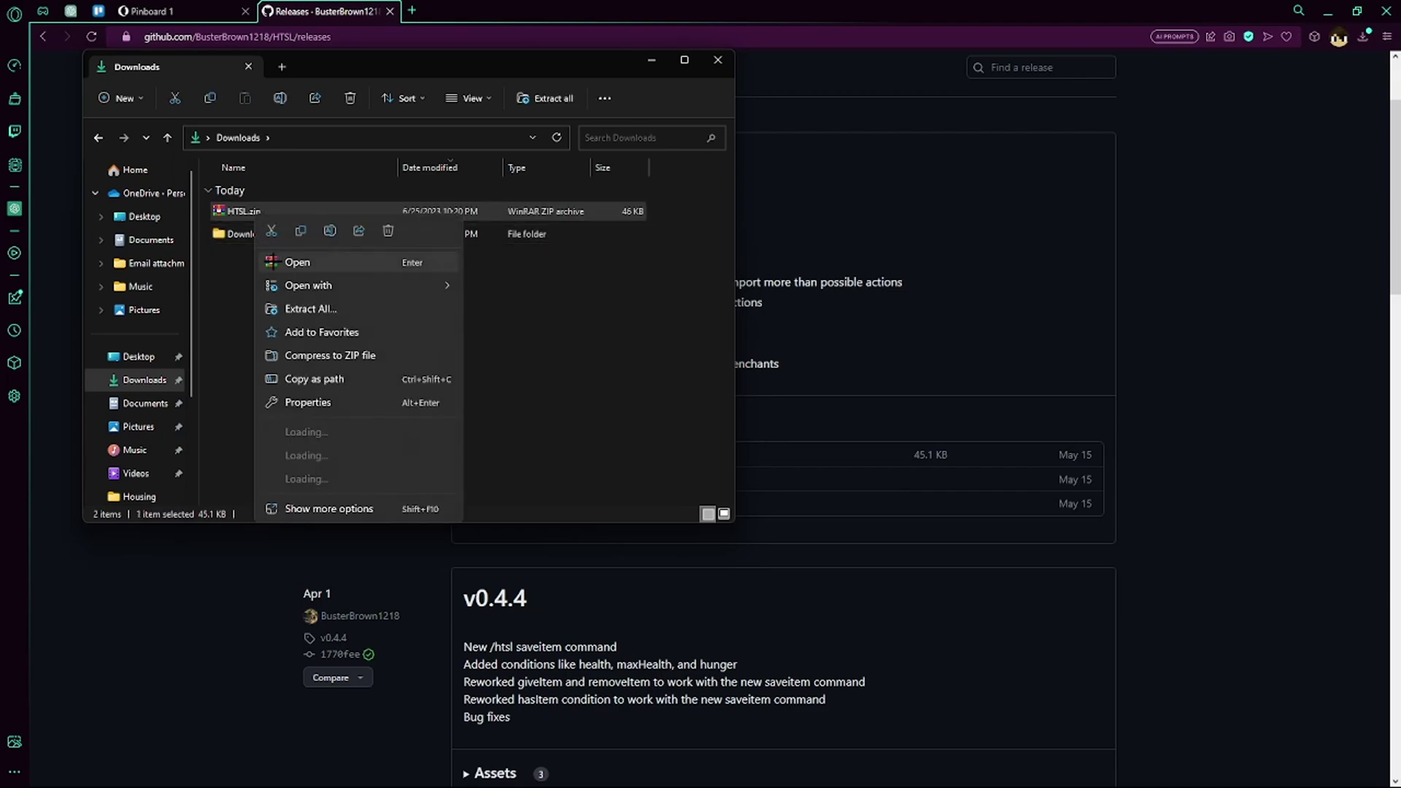
mouse_move(338, 475)
left_click(504, 524)
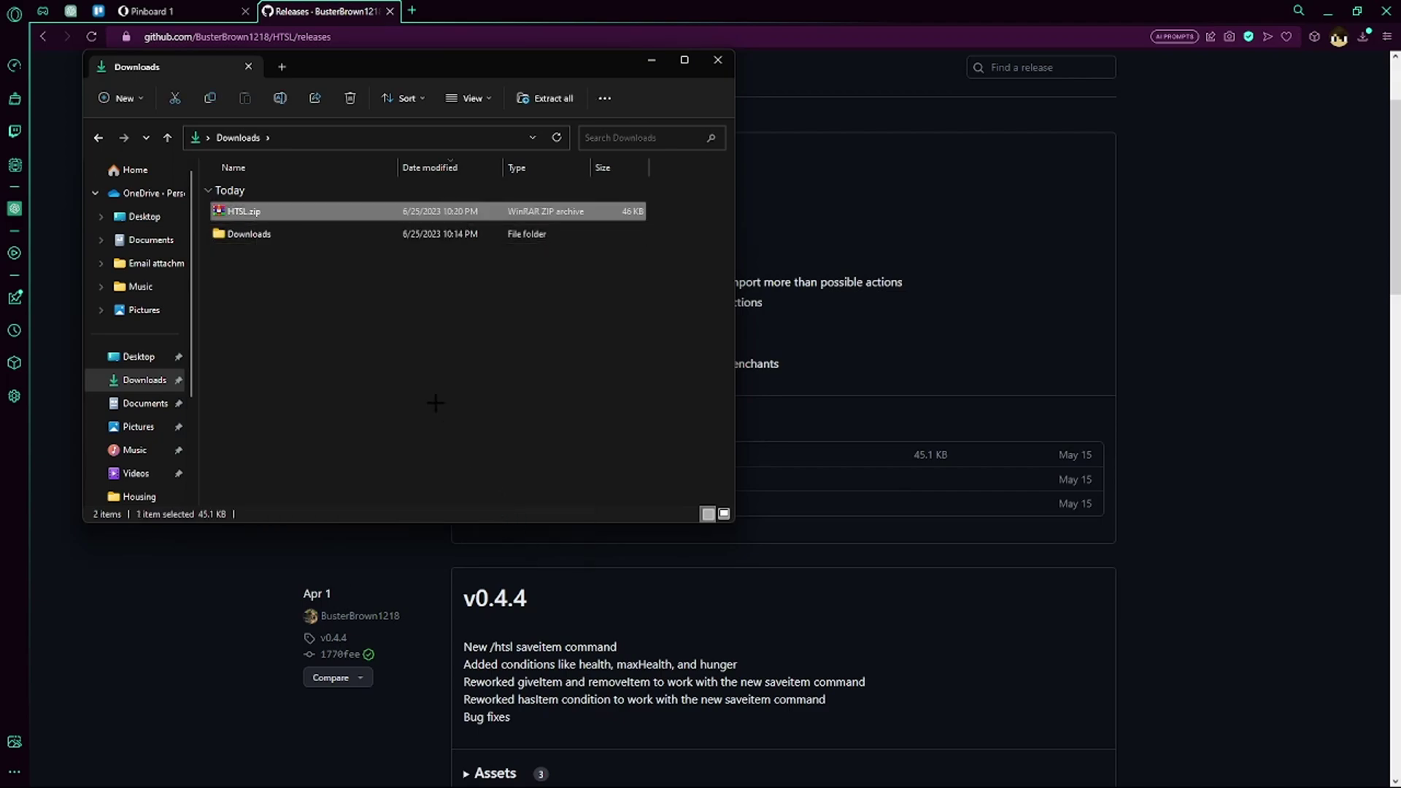
Look through the contents of the extracted HTSL folder and return to Downloads
double_click(255, 257)
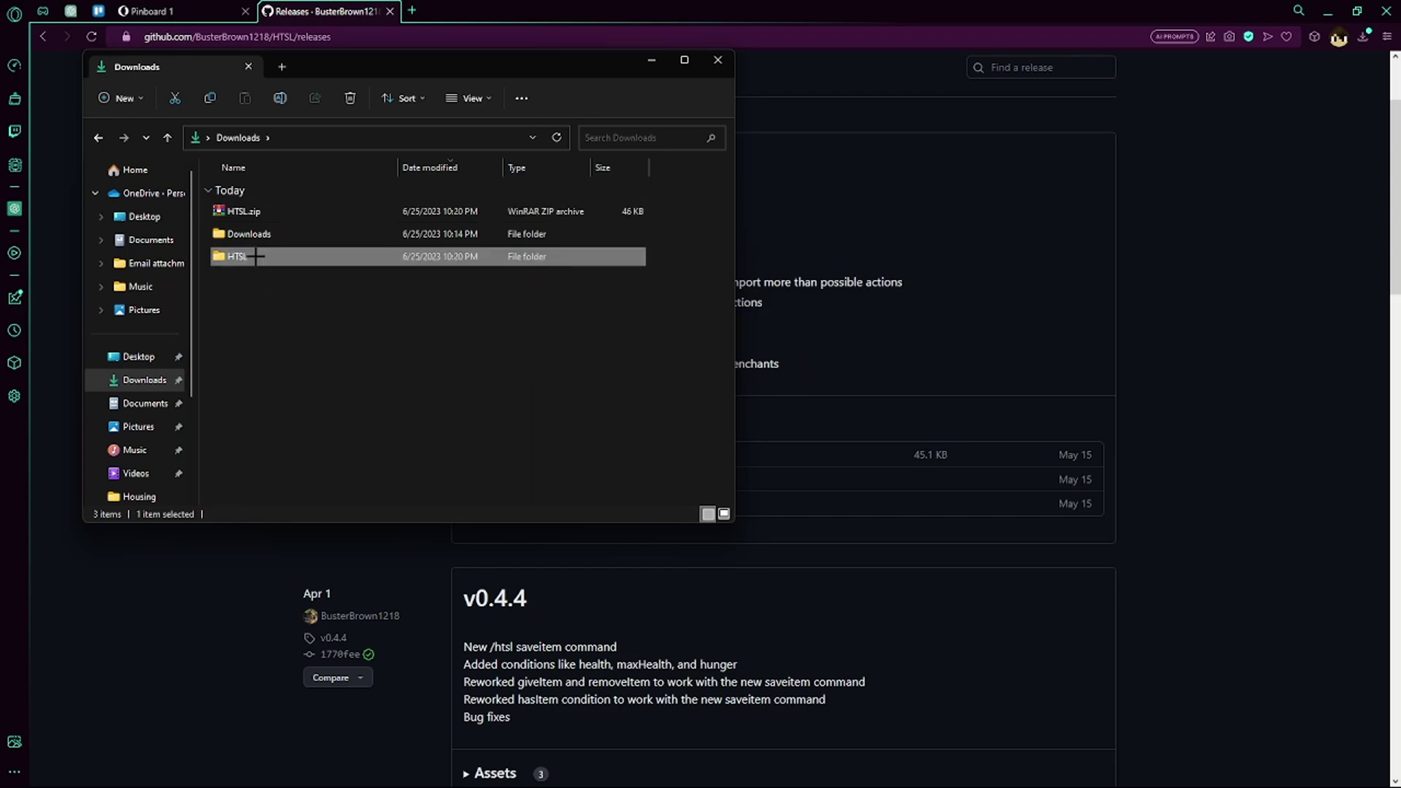
left_click_drag(334, 467, 278, 226)
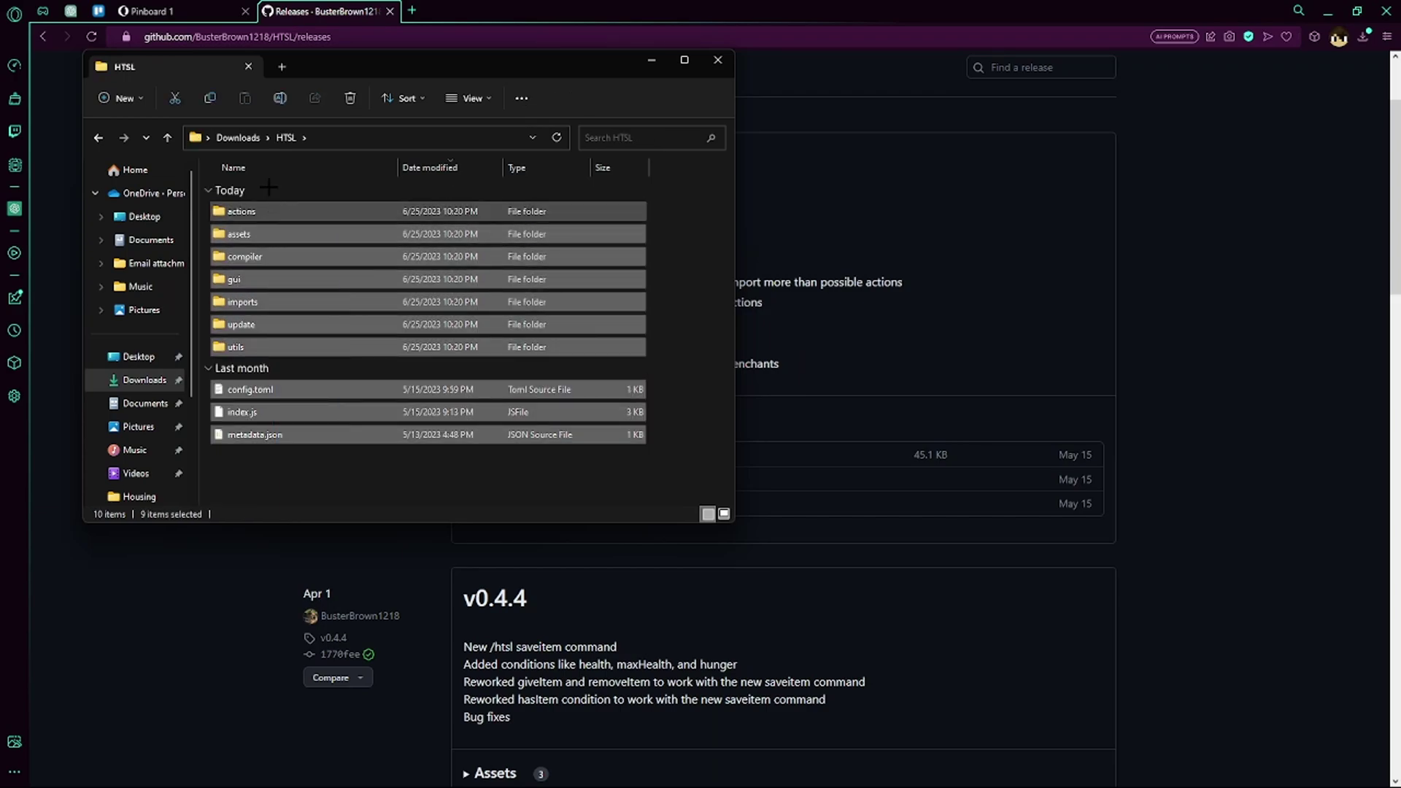
left_click(238, 137)
Switch to Minecraft, open the ChatTriggers files with the chat command, and go into the modules folder
left_click(753, 772)
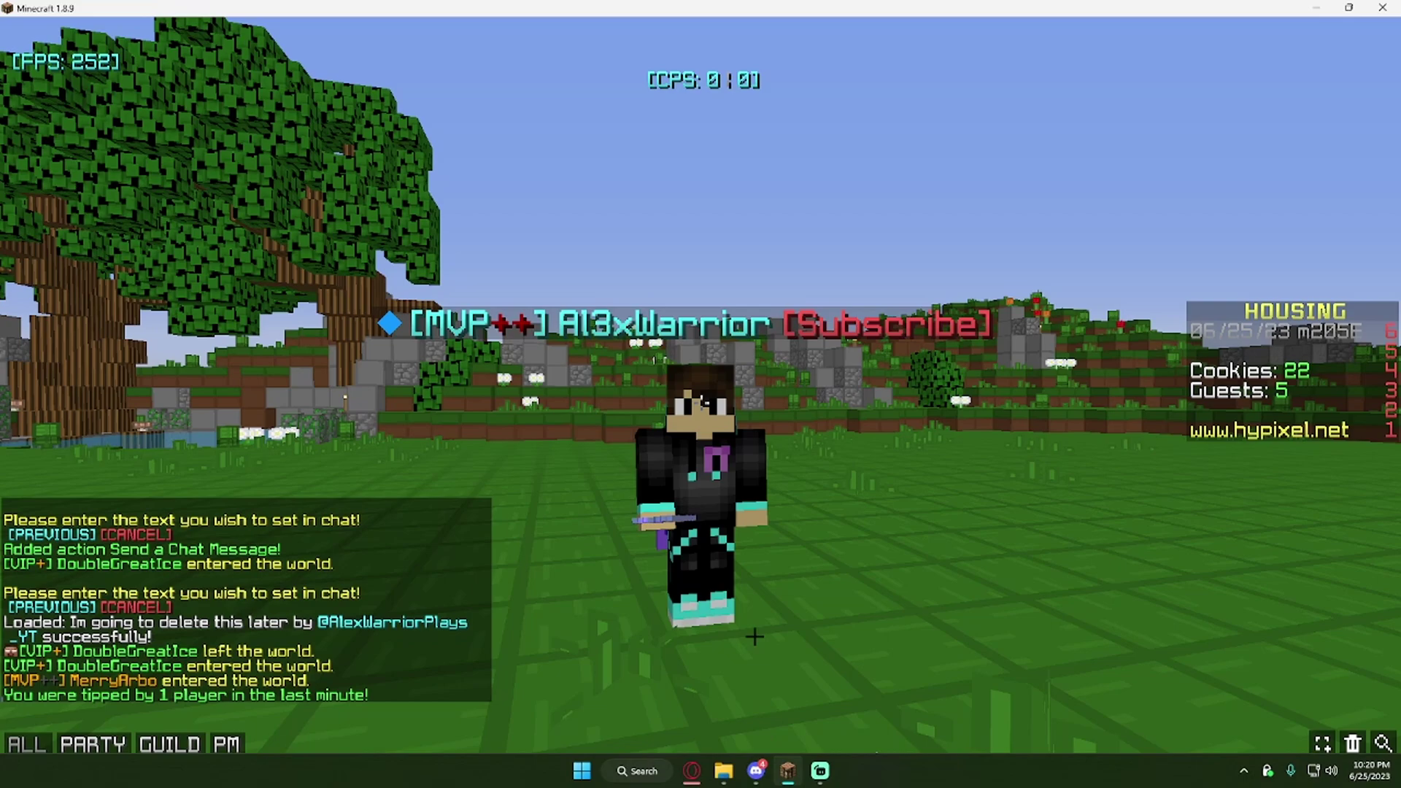
type("t files")
key("Return")
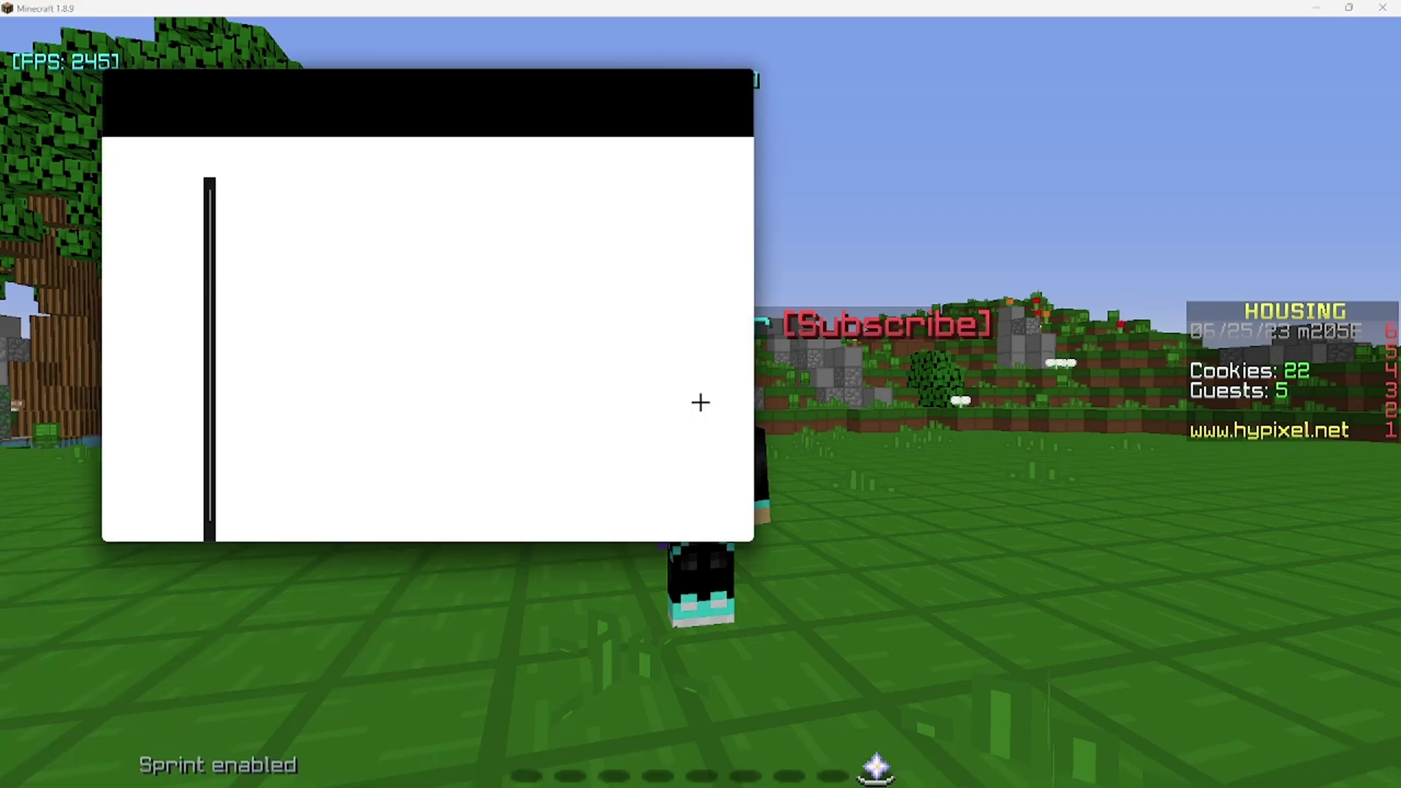
left_click_drag(468, 86, 934, 101)
double_click(760, 342)
Arrange Downloads beside the modules folder, start moving the HTSL folder across, and close both windows
mouse_move(723, 770)
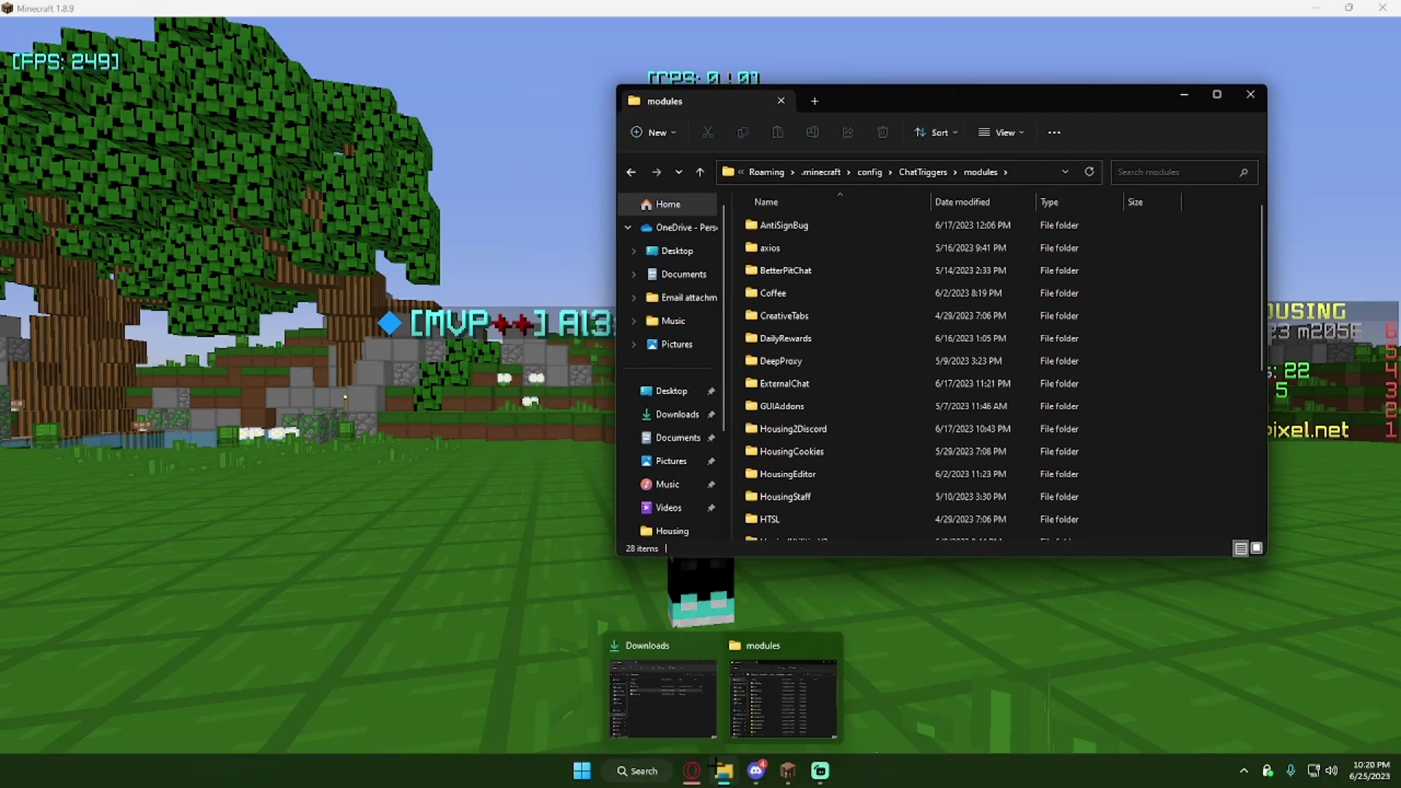
left_click(657, 682)
left_click_drag(840, 95, 897, 126)
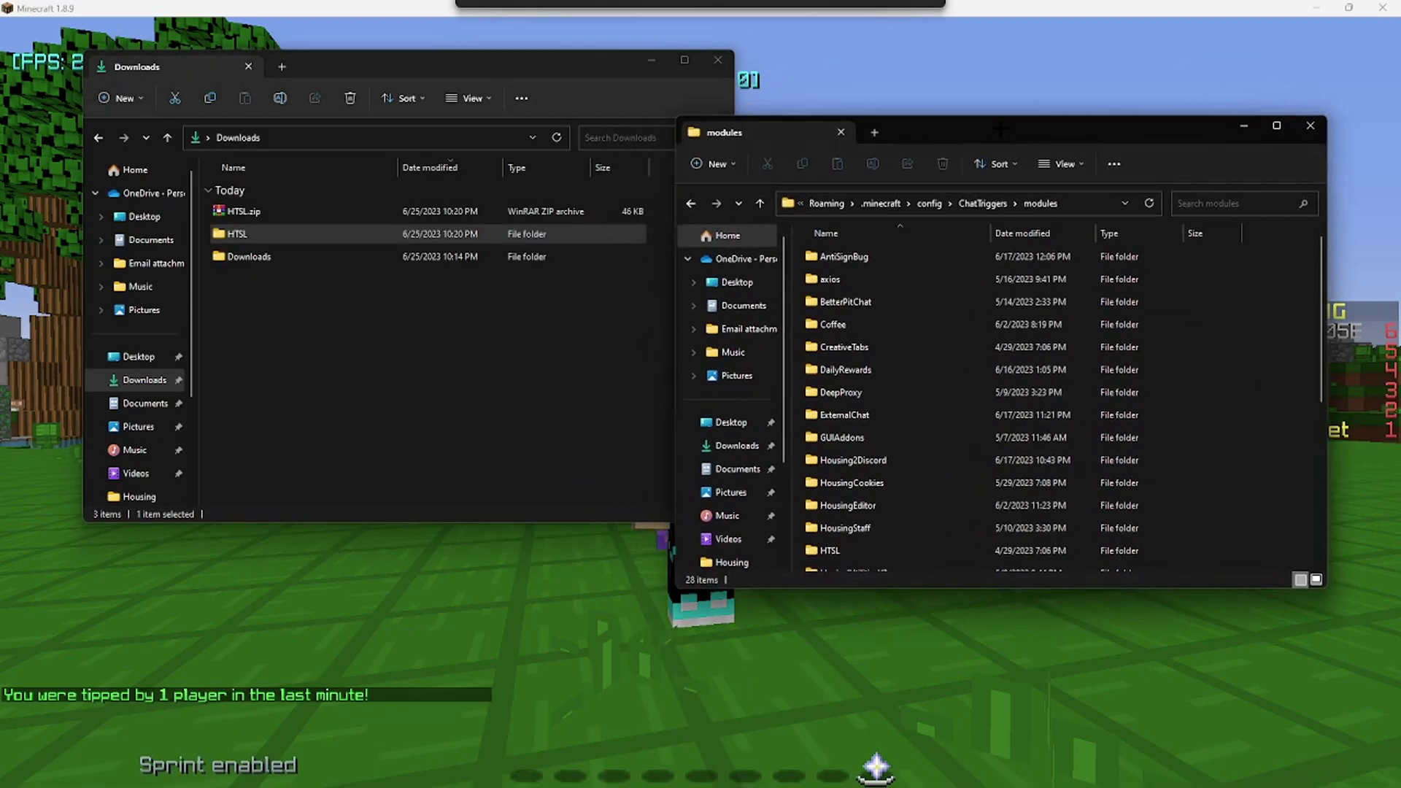
left_click_drag(511, 66, 458, 72)
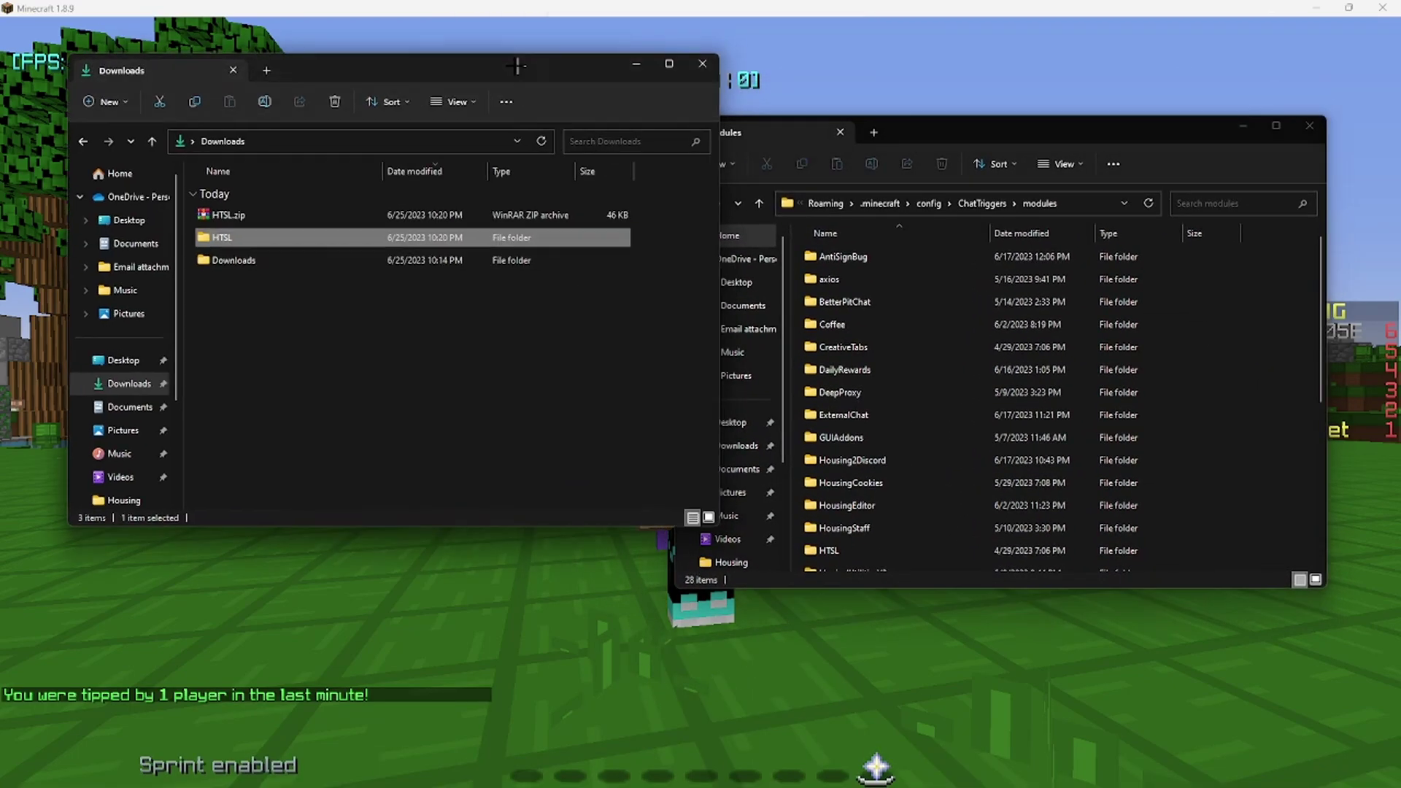
left_click_drag(186, 239, 427, 234)
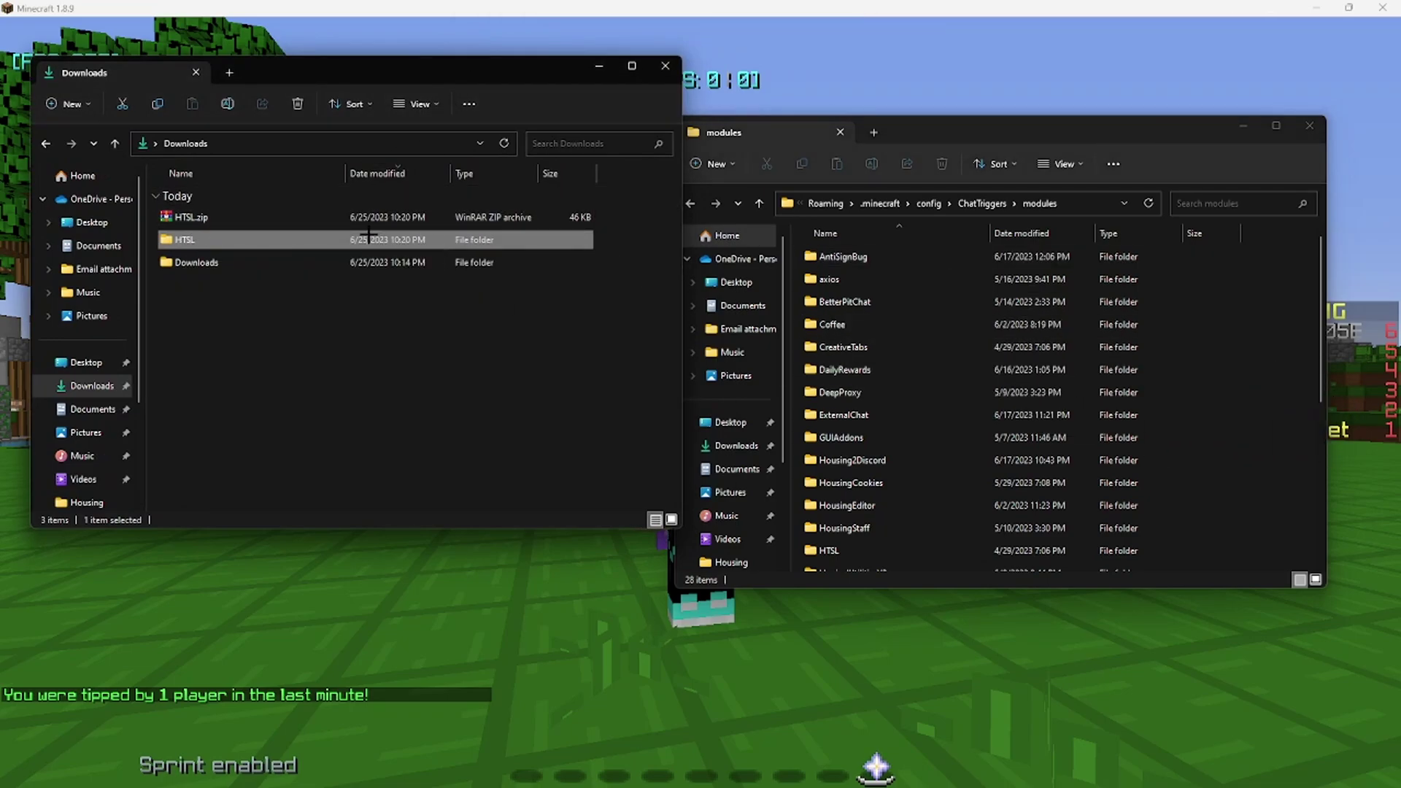
left_click(665, 66)
left_click(1310, 125)
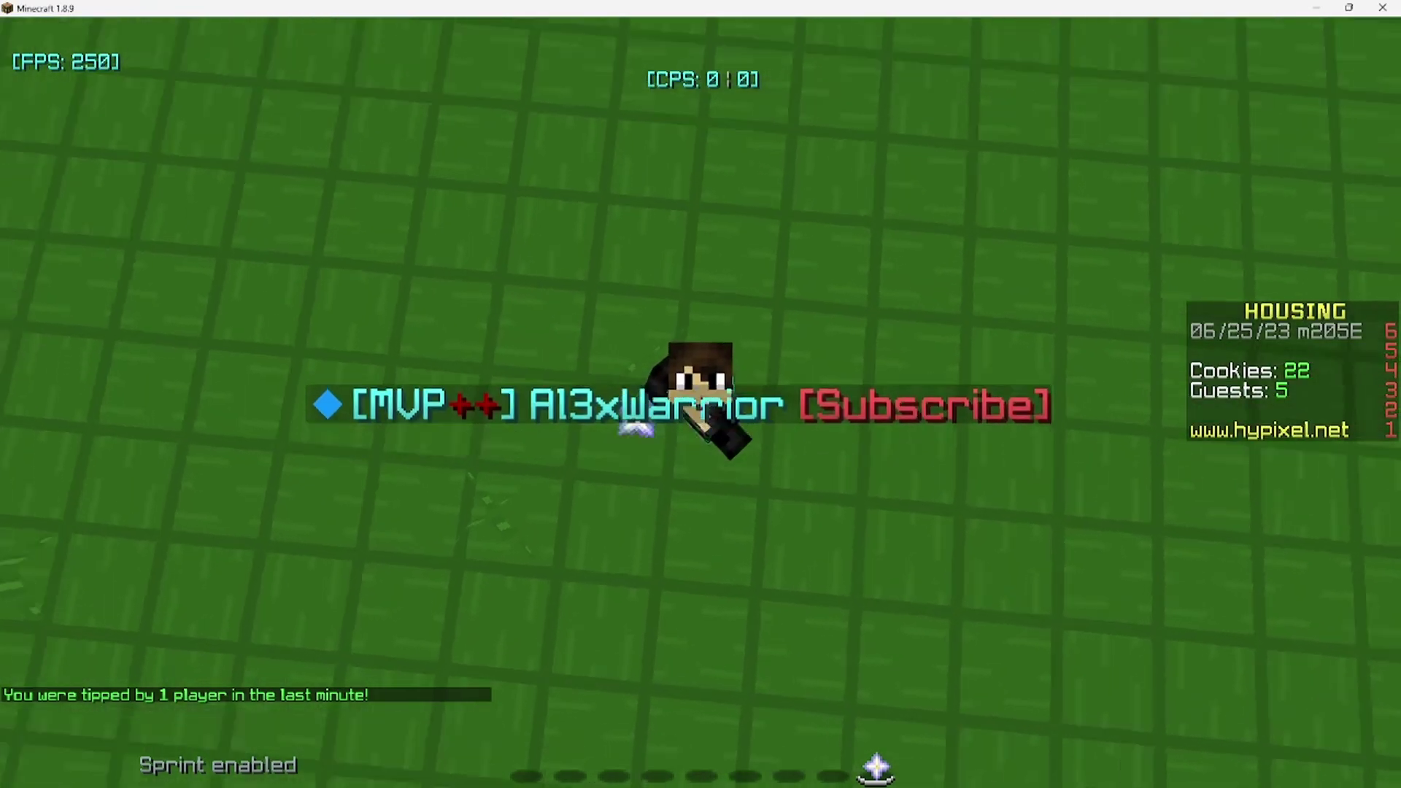
Reload ChatTriggers with /ct reload, and import the Axios and Vigilance modules through chat commands
type("/ct reload")
key("Return")
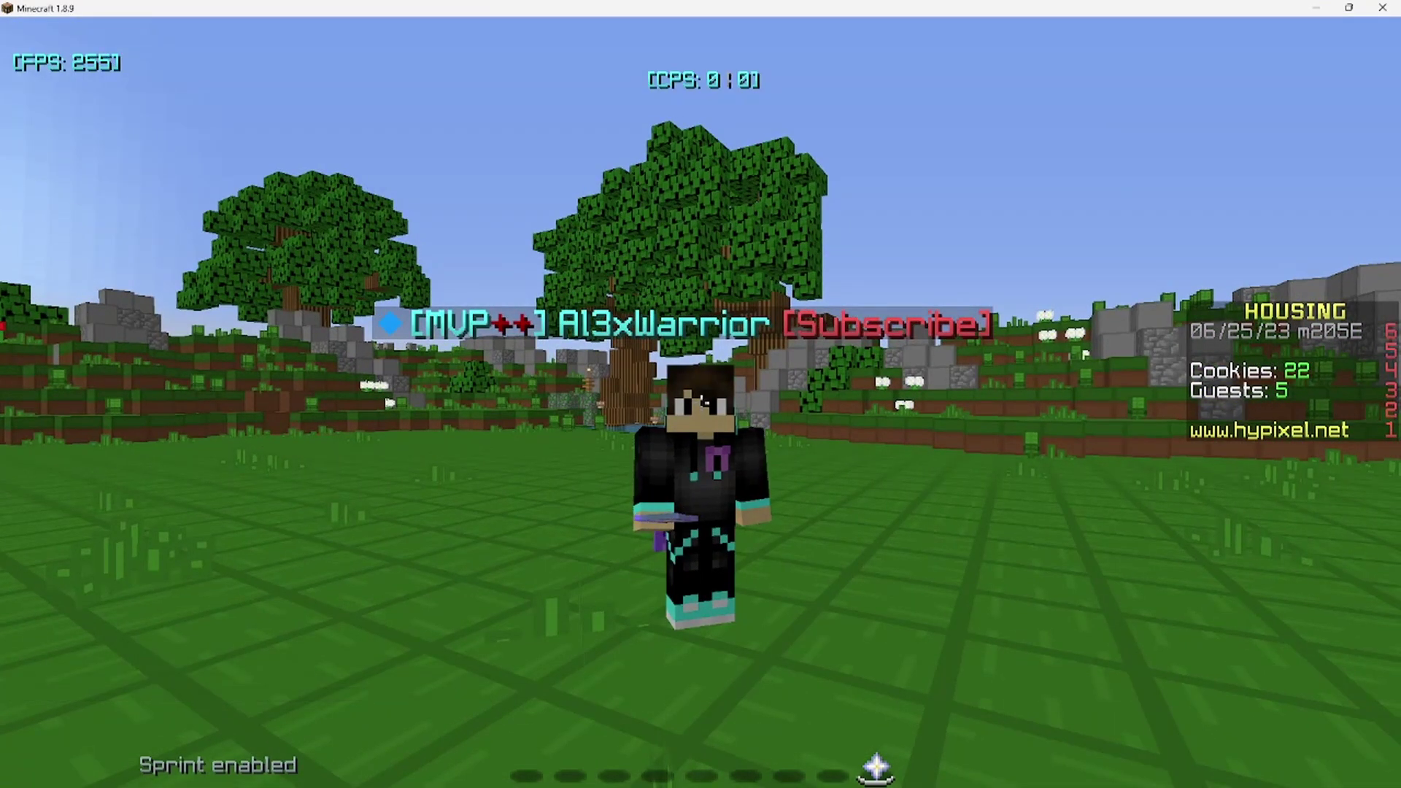
type("/ct import Axios")
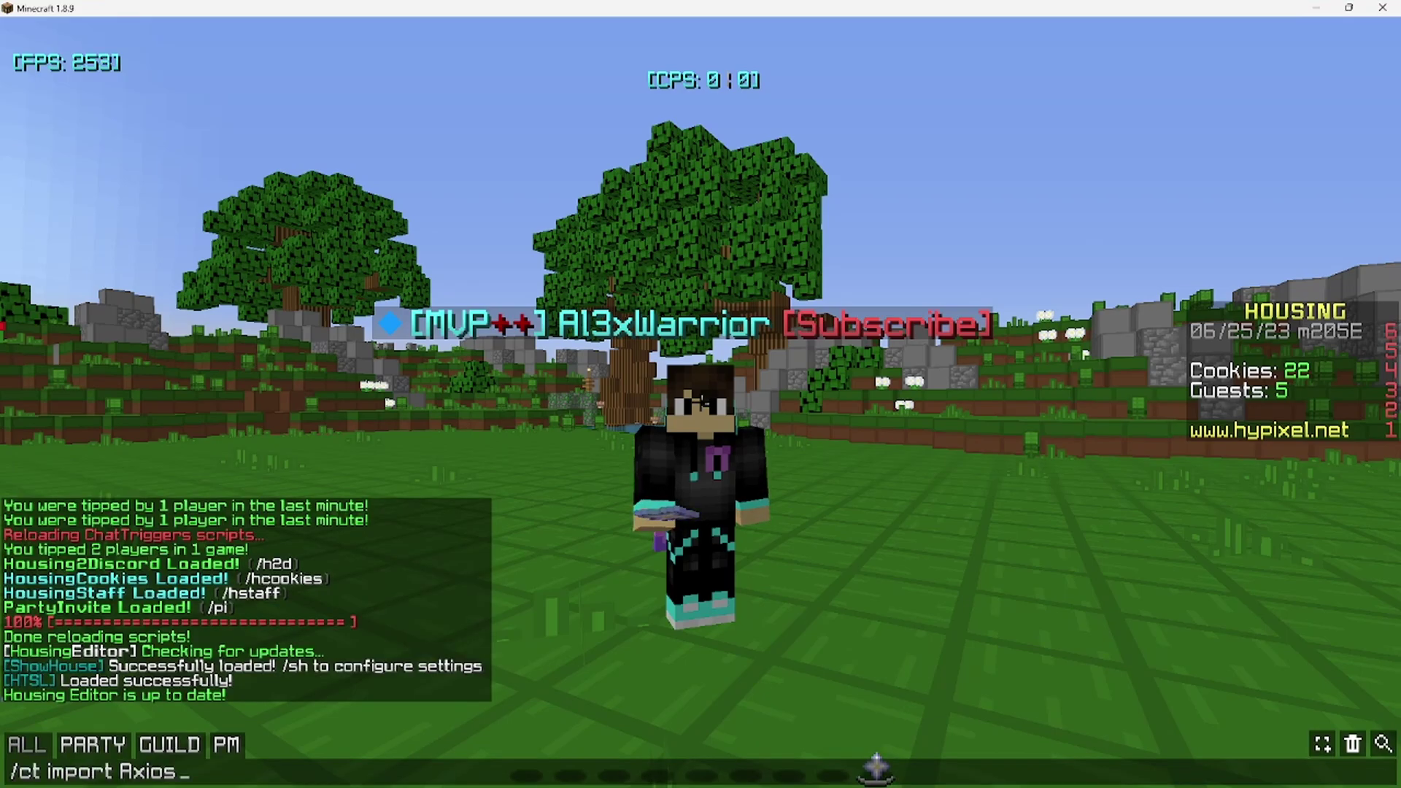
key("Return")
key("t")
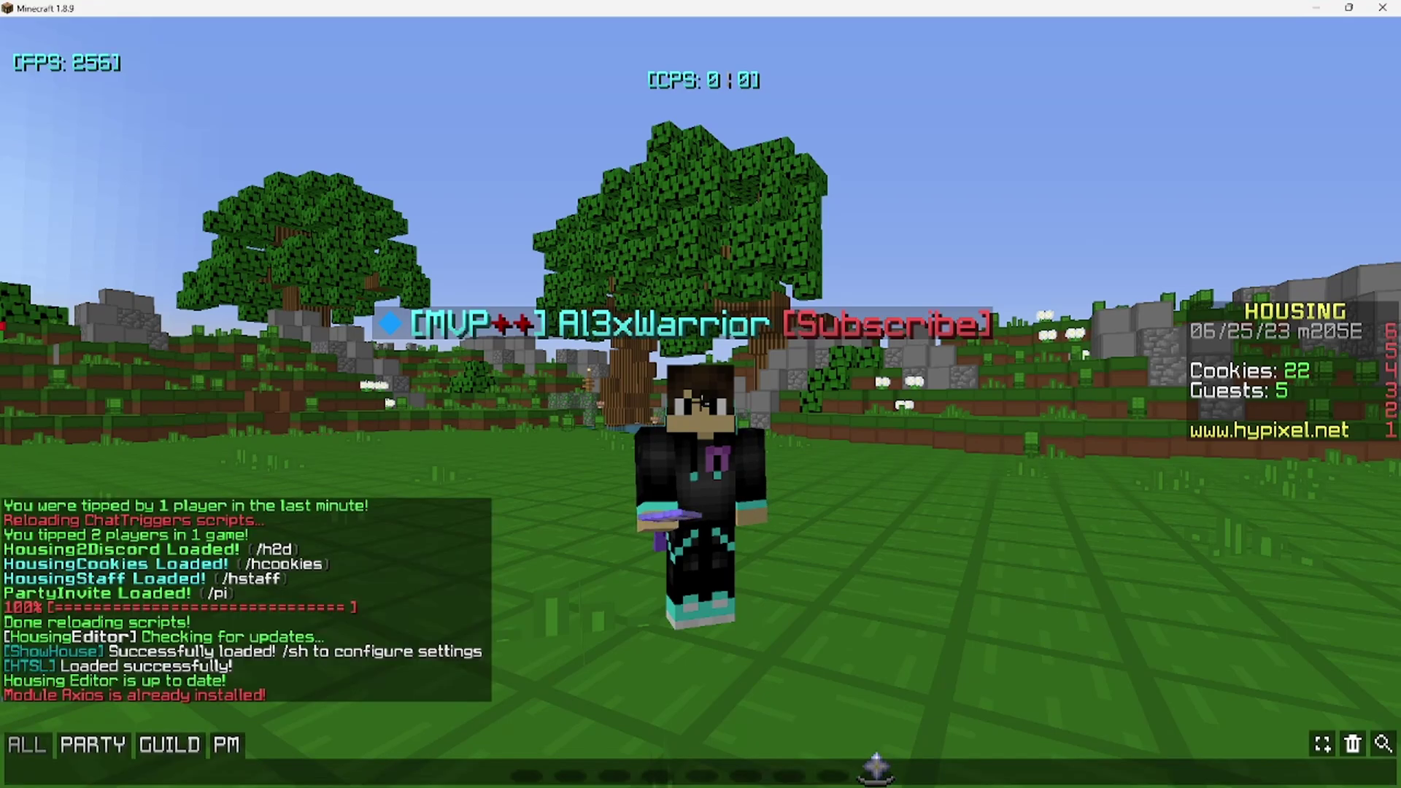
key("Up")
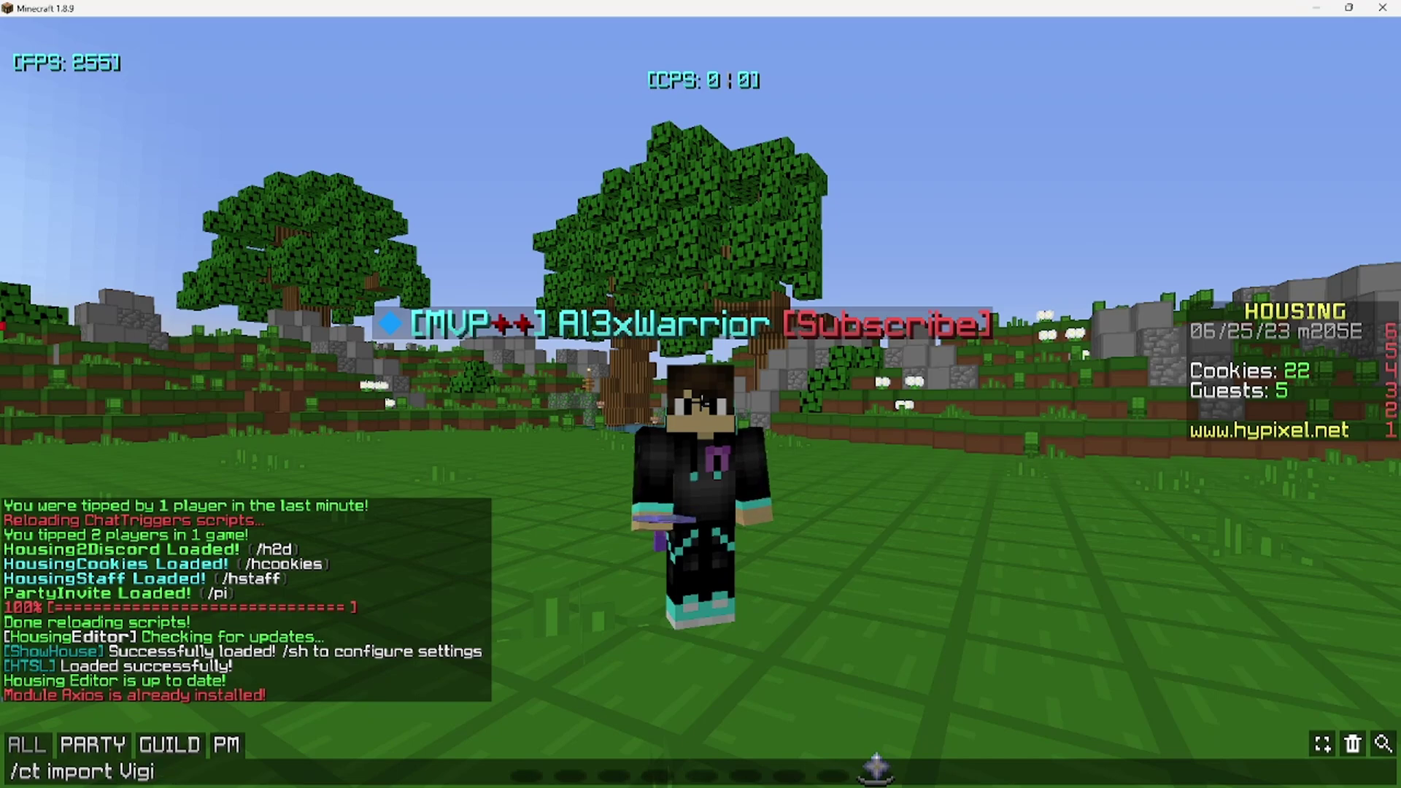
type("Vigilance")
key("Return")
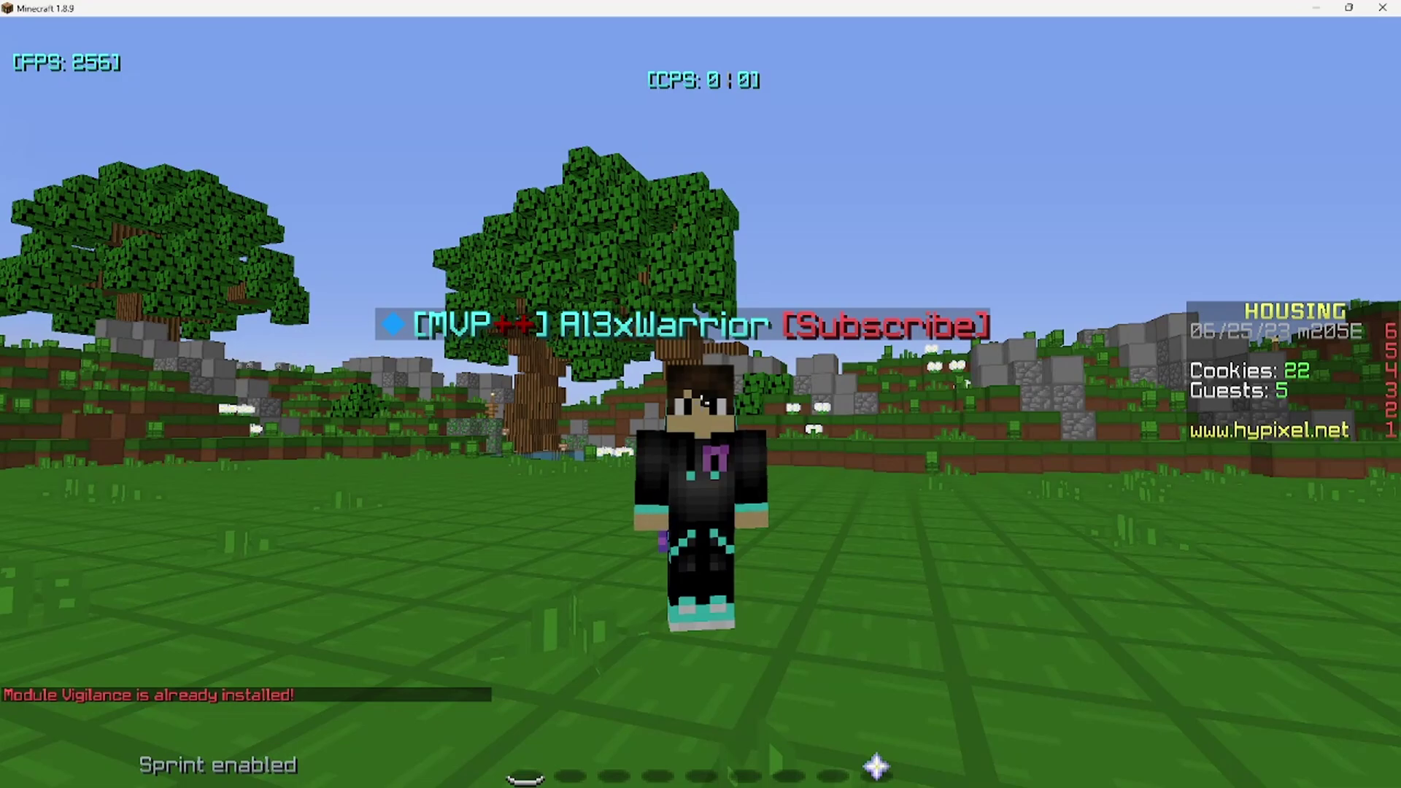
Open the ChatTriggers files from Minecraft and go to the imports folder inside the HTSL module
key("F5")
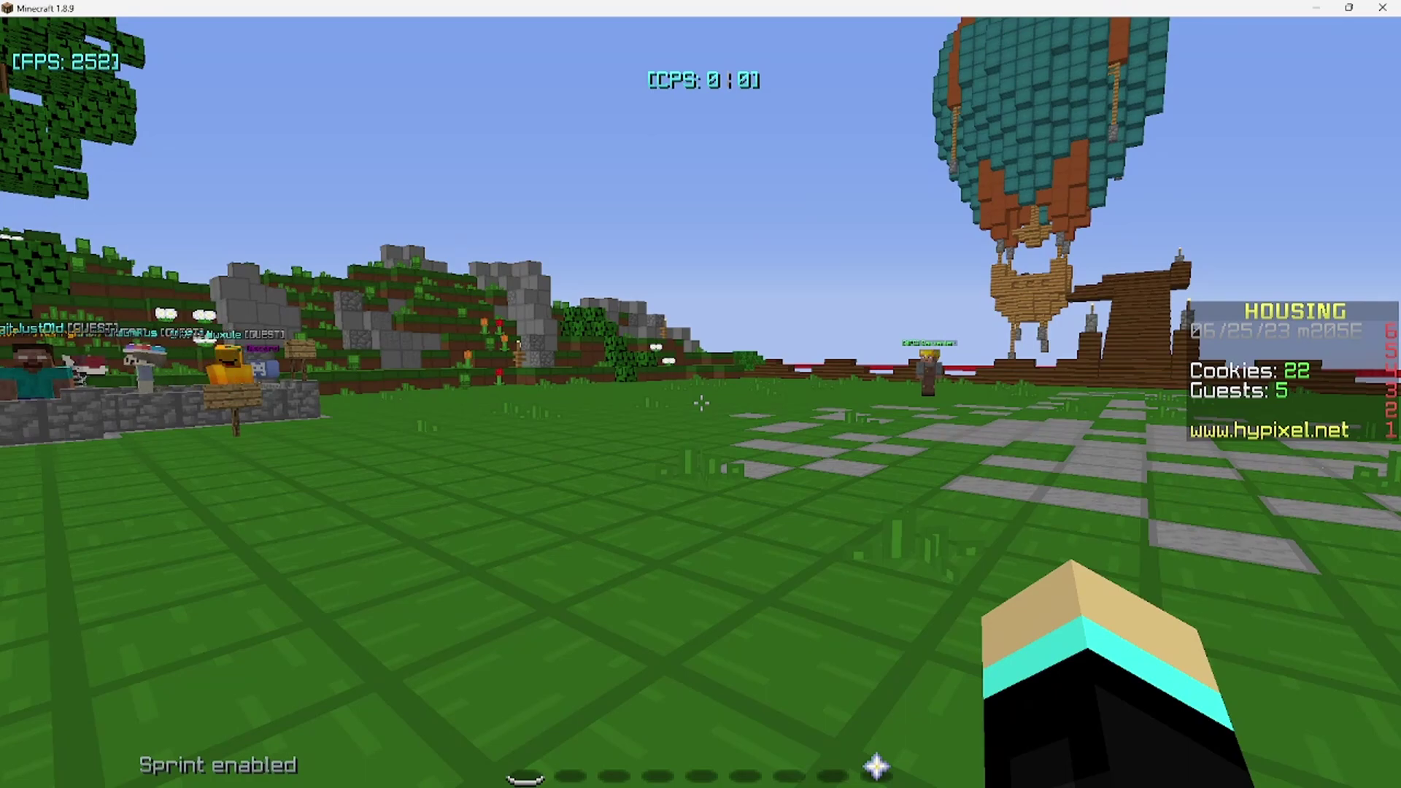
key("slash")
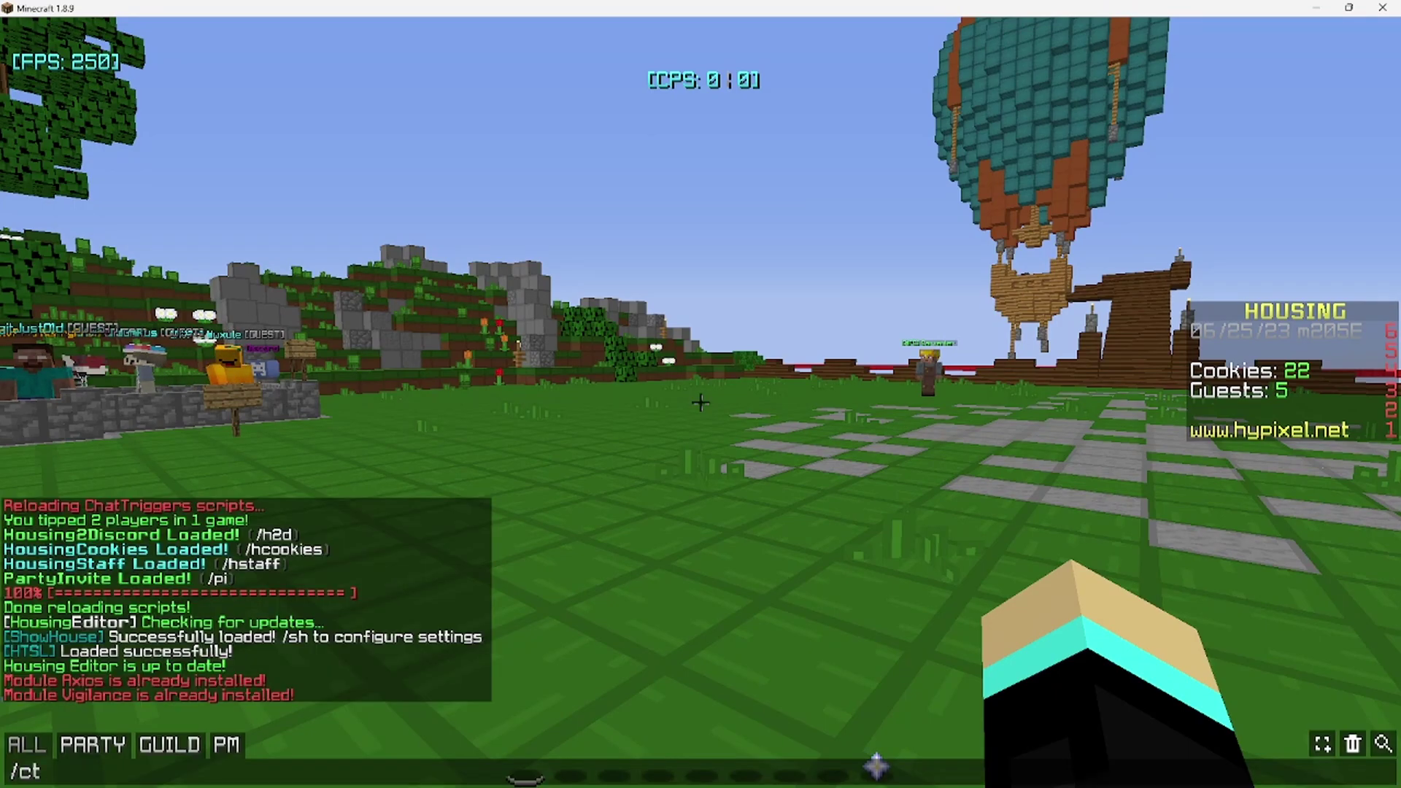
key("Return")
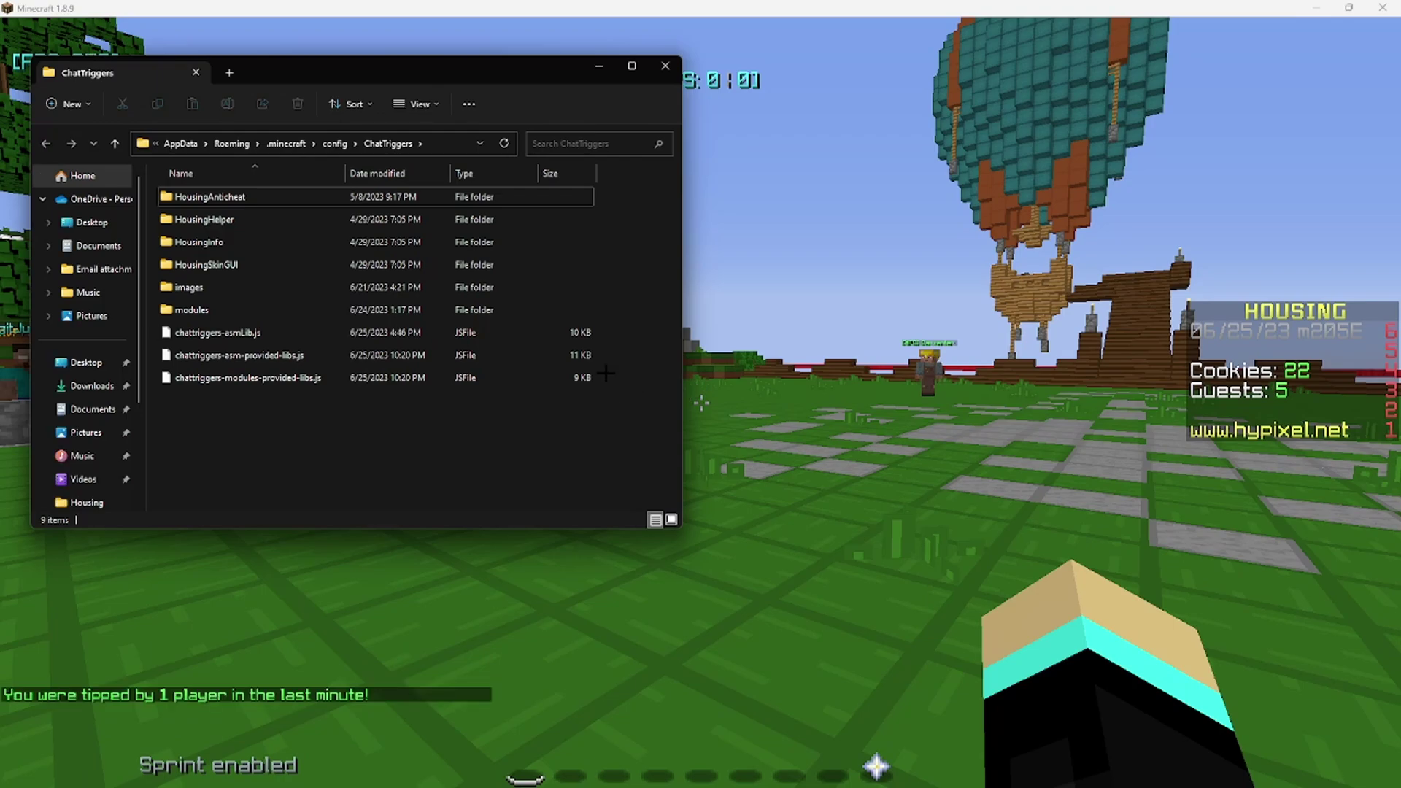
left_click(198, 309)
double_click(199, 310)
scroll(201, 336, "down", 3)
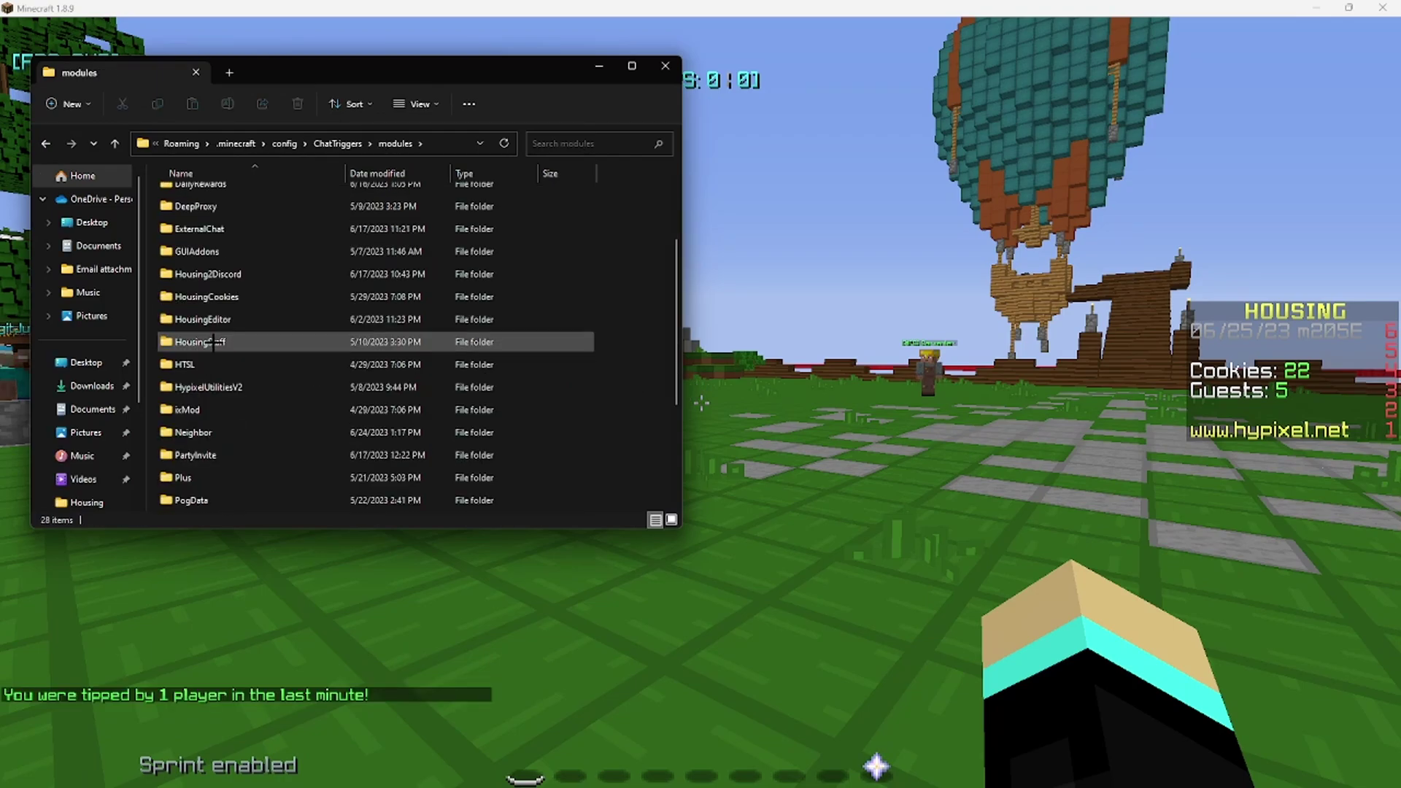
scroll(197, 336, "up", 2)
scroll(190, 365, "down", 4)
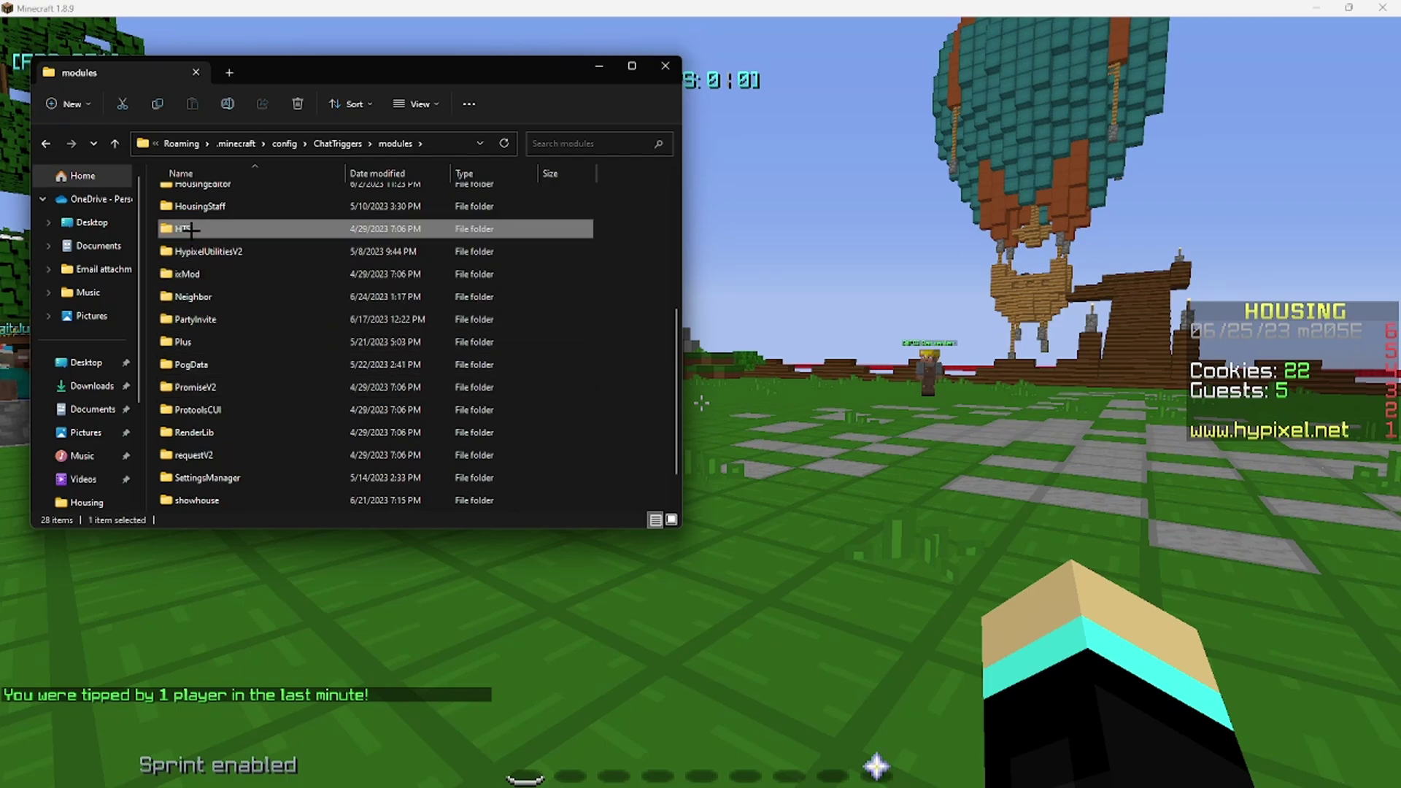
double_click(219, 230)
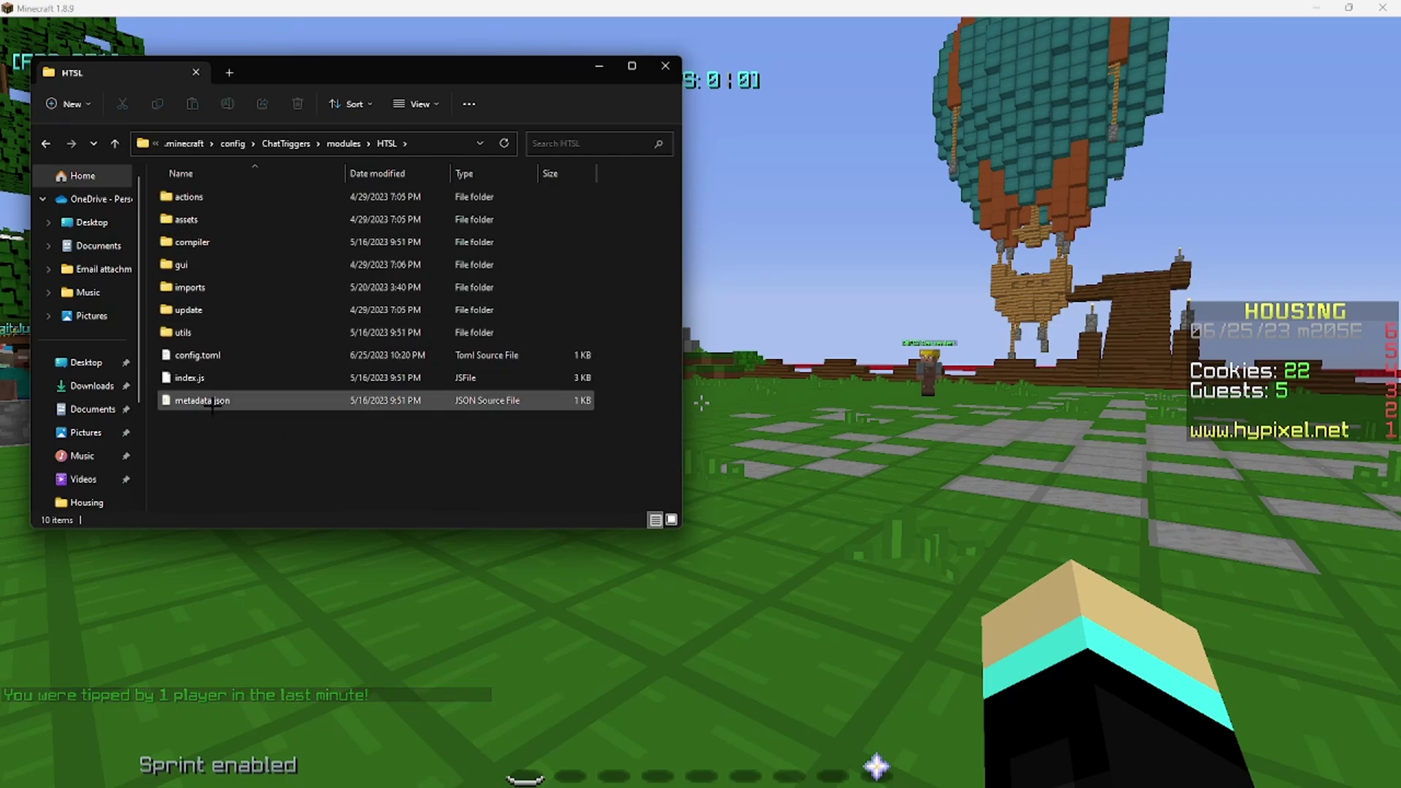
double_click(201, 289)
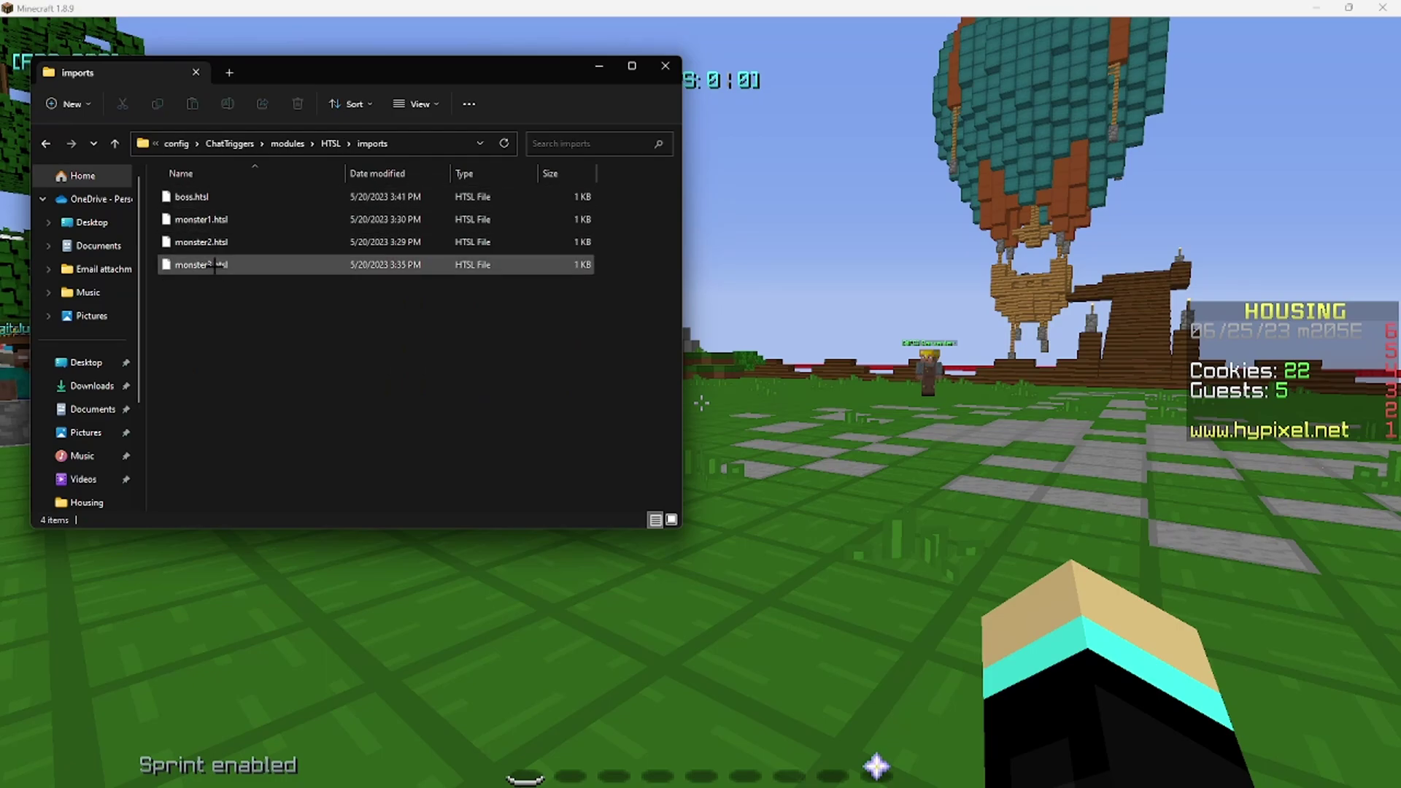
Open monster1.htsl in Notepad++ to examine its script, and return to Minecraft
right_click(206, 220)
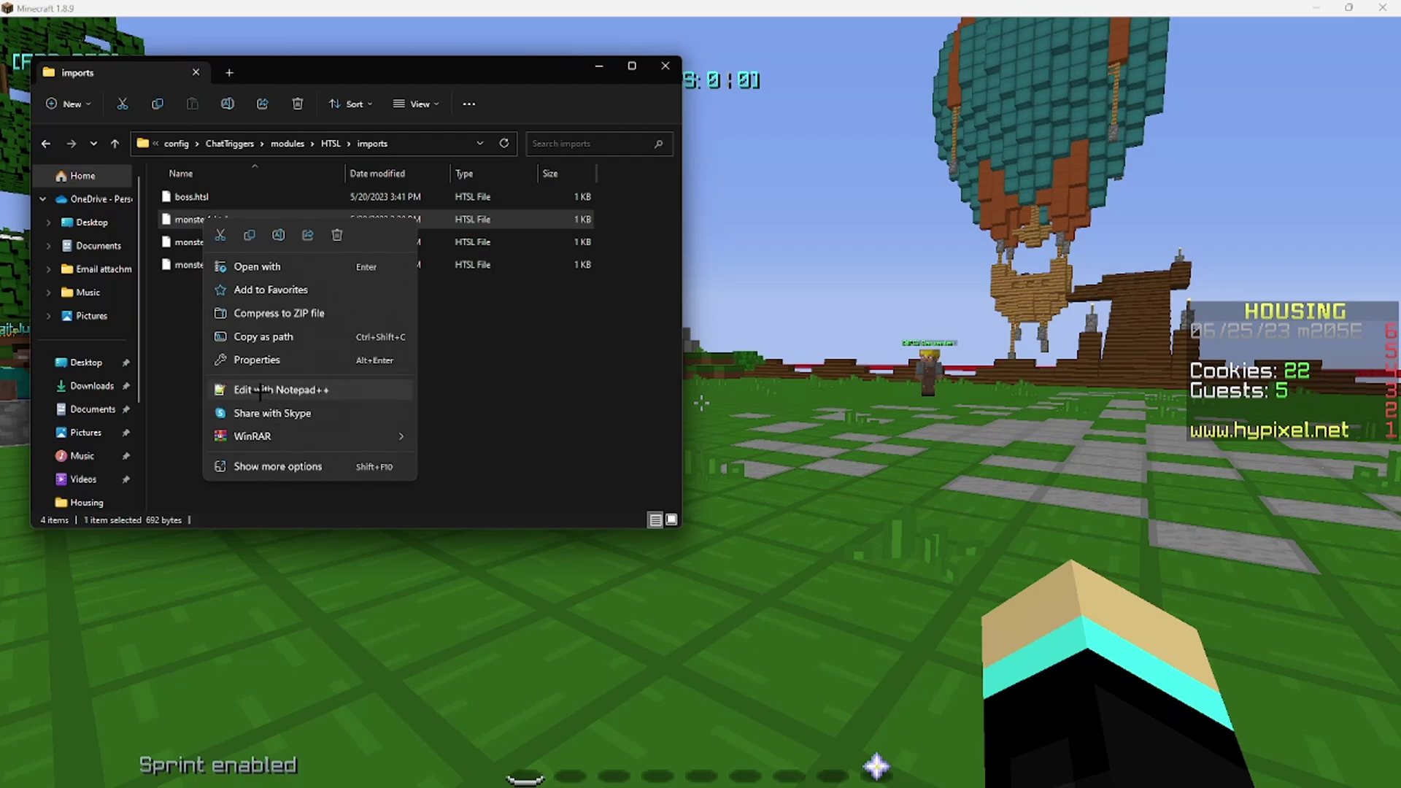
left_click(261, 391)
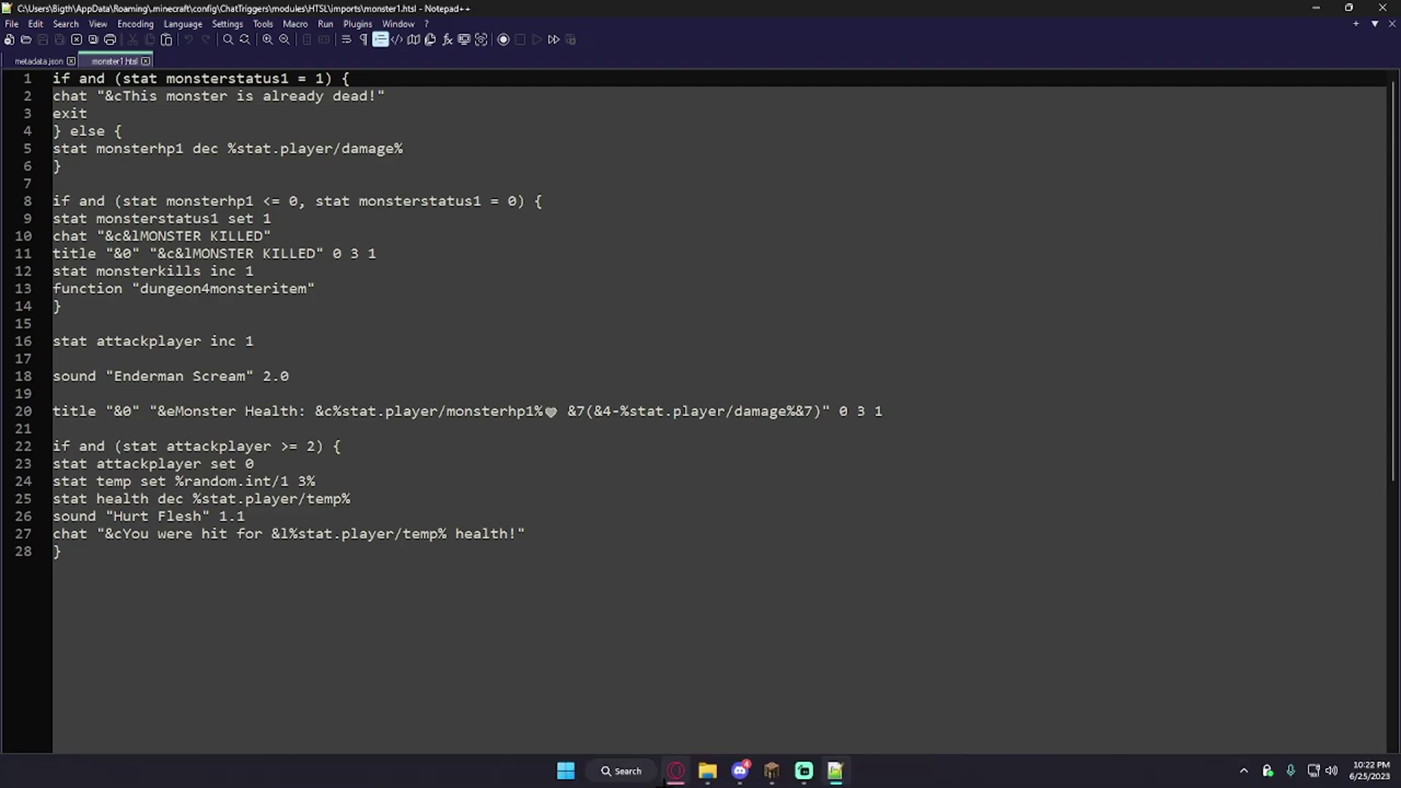
mouse_move(772, 782)
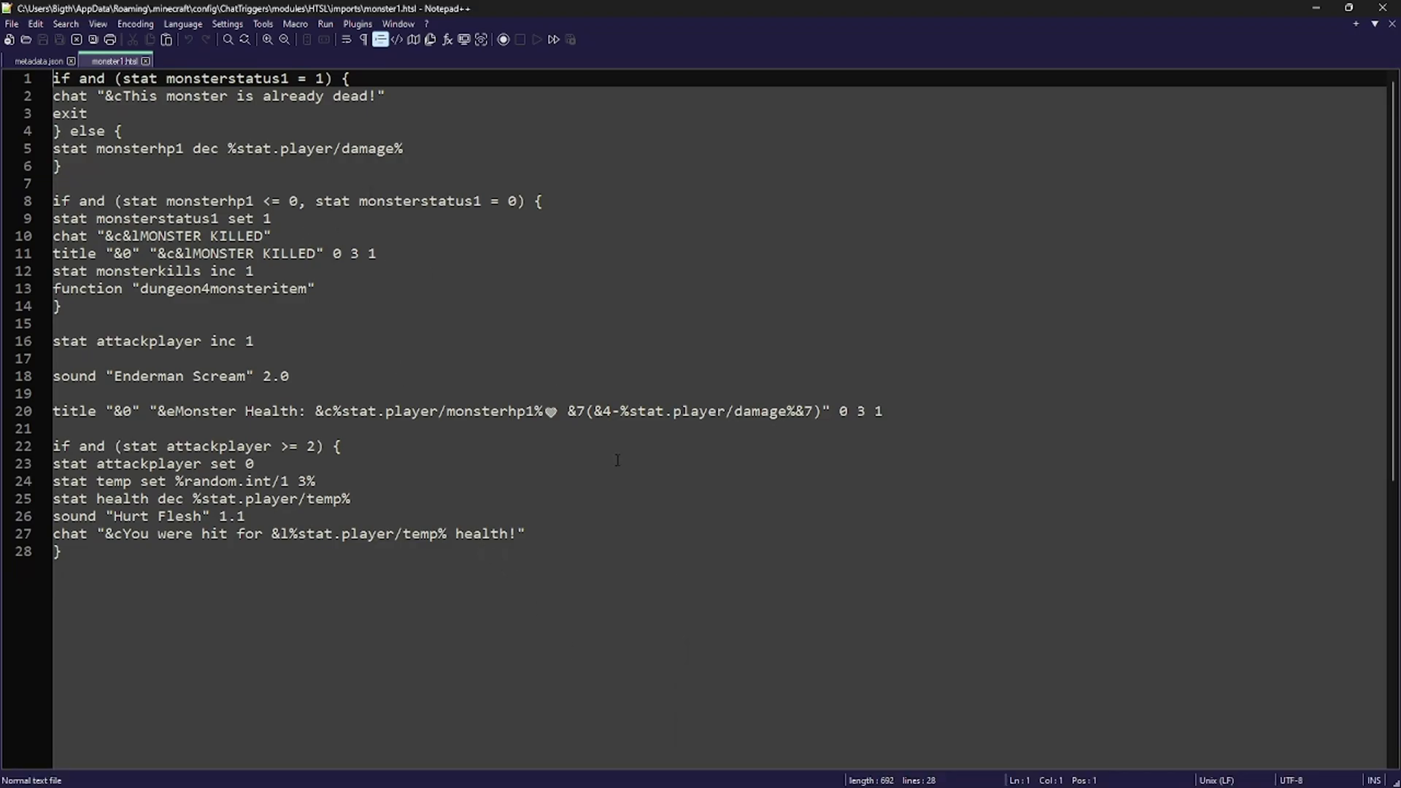
left_click(708, 771)
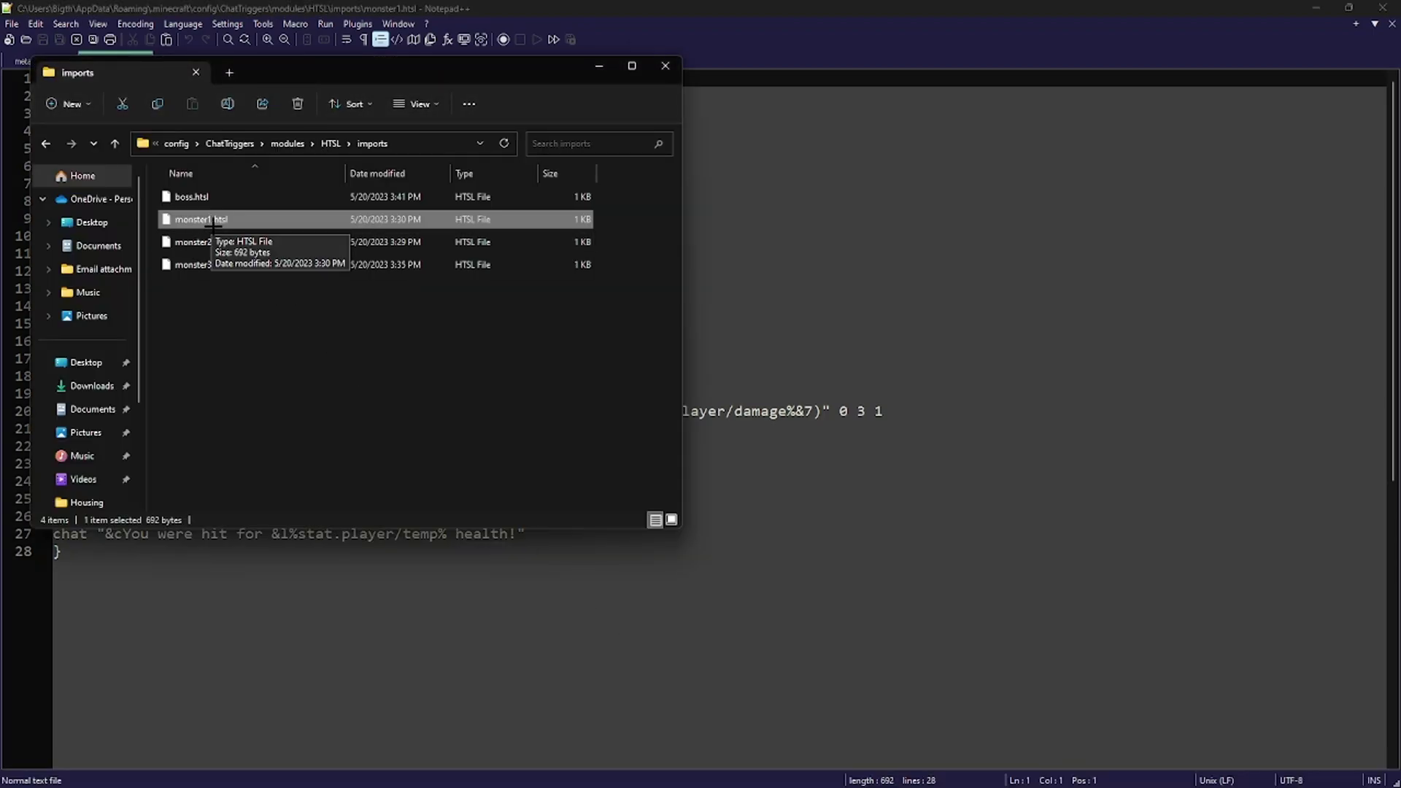
left_click(707, 770)
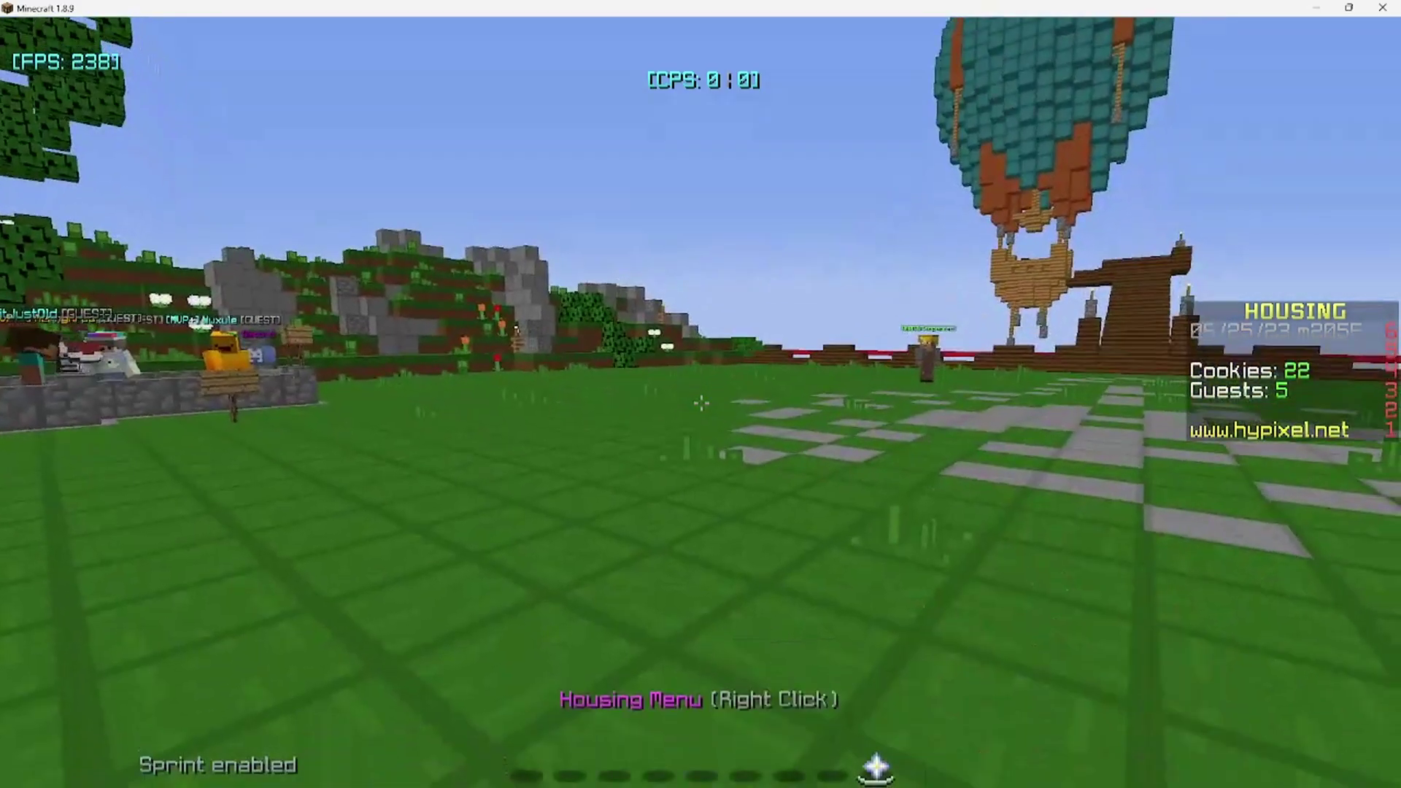
Take an NPC from the Housing Menu's items and place it on the grass
right_click(701, 403)
left_click(740, 234)
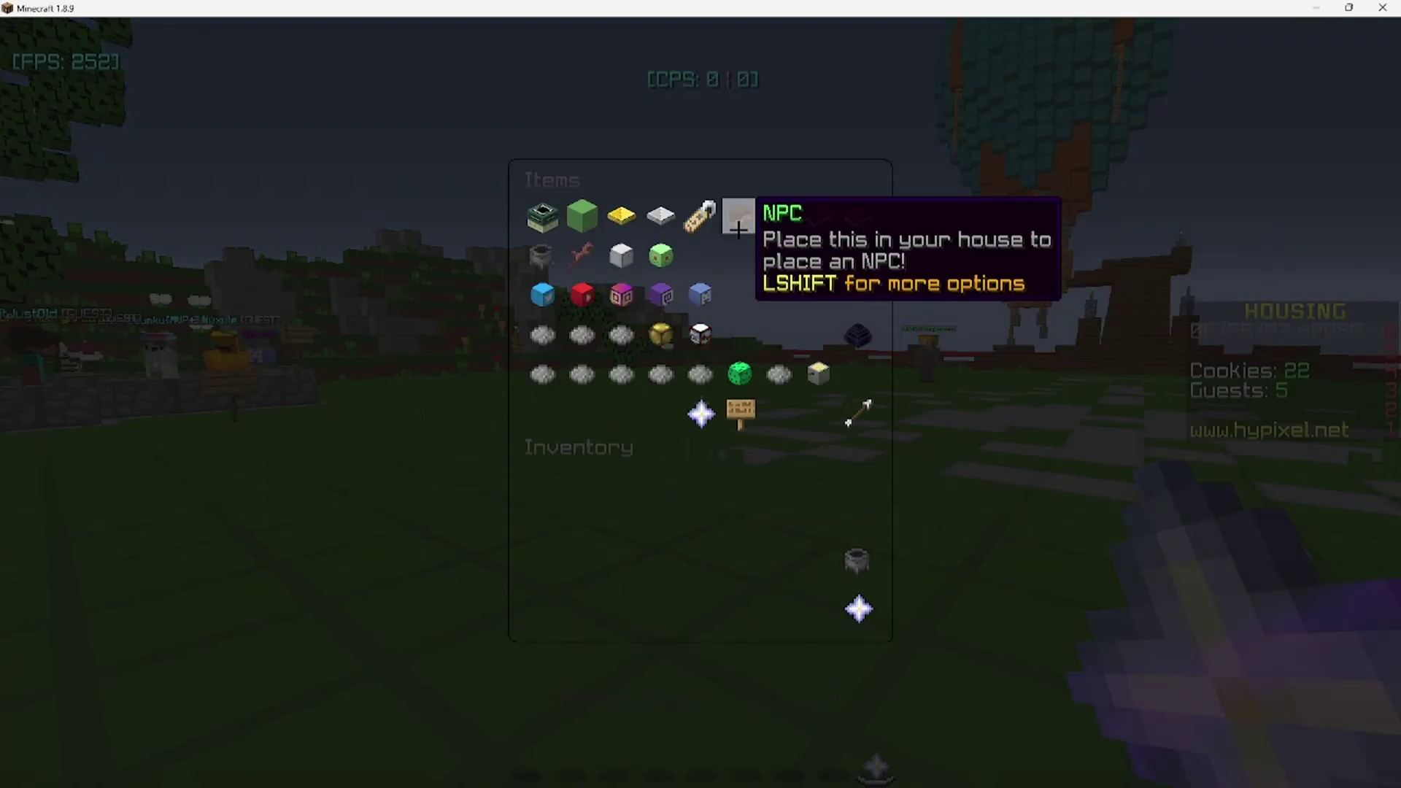
left_click(739, 231)
left_click(544, 609)
key("Escape")
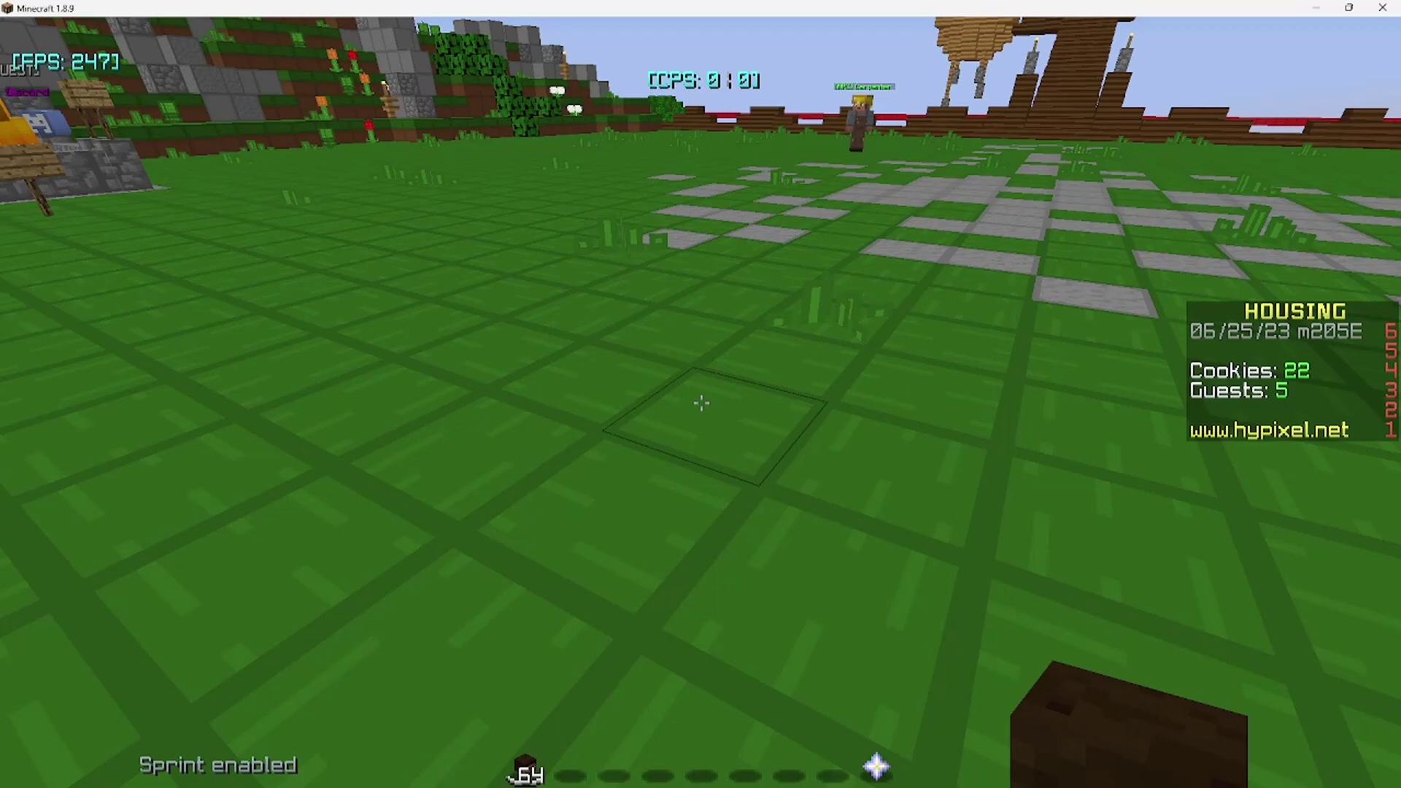
right_click(700, 403)
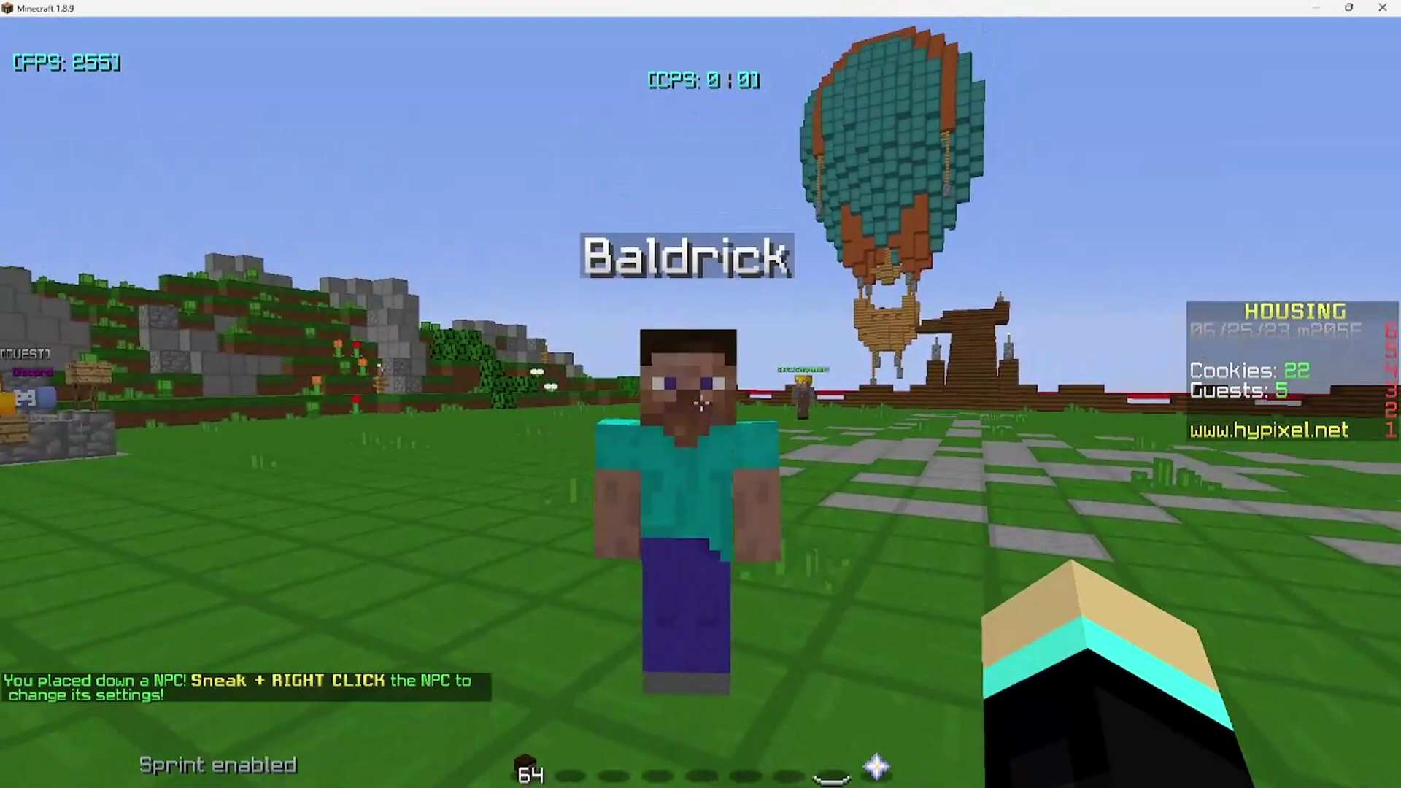
Open the placed NPC's action editor, import the HTSL file monster1 into it, and check the chat log
key("shift")
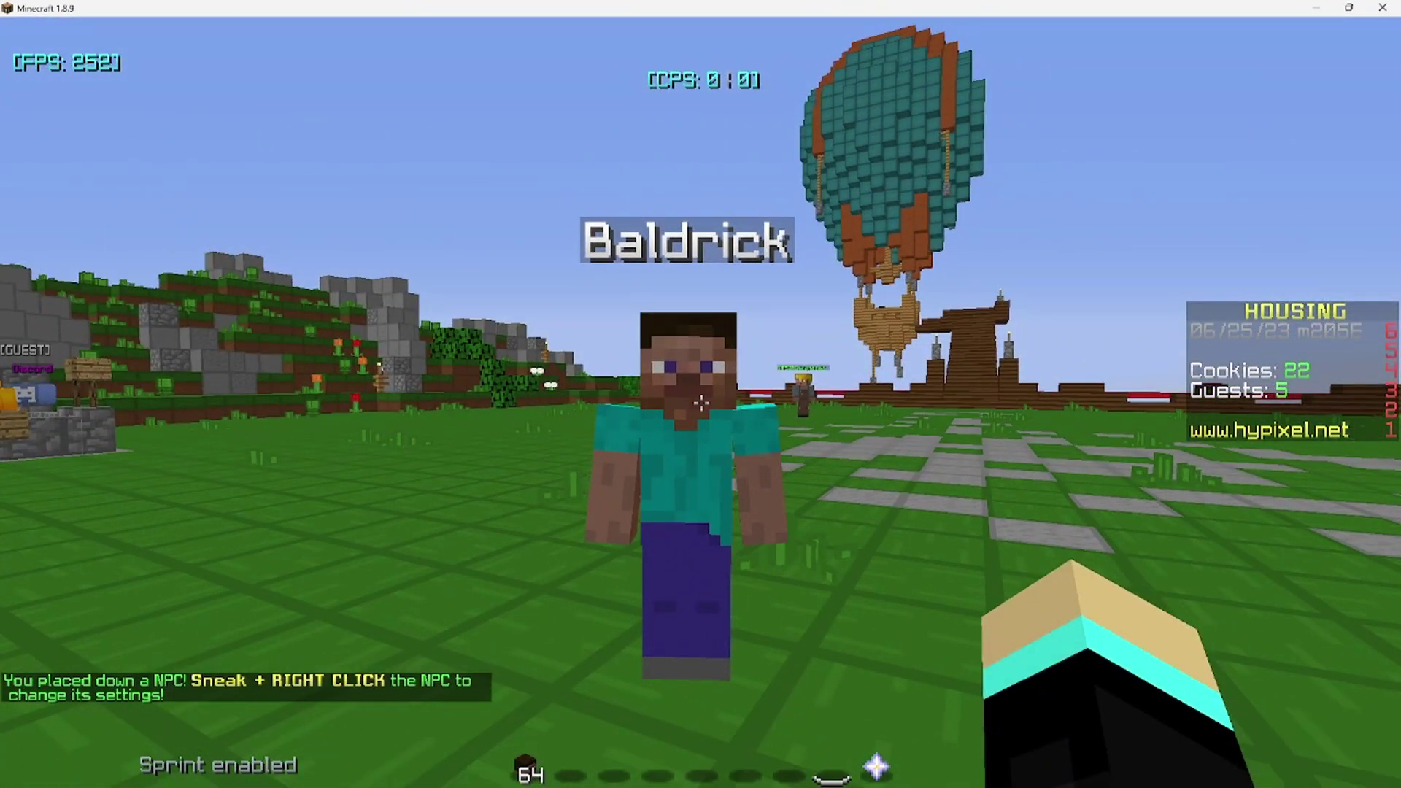
right_click(701, 403, "shift")
left_click(660, 292)
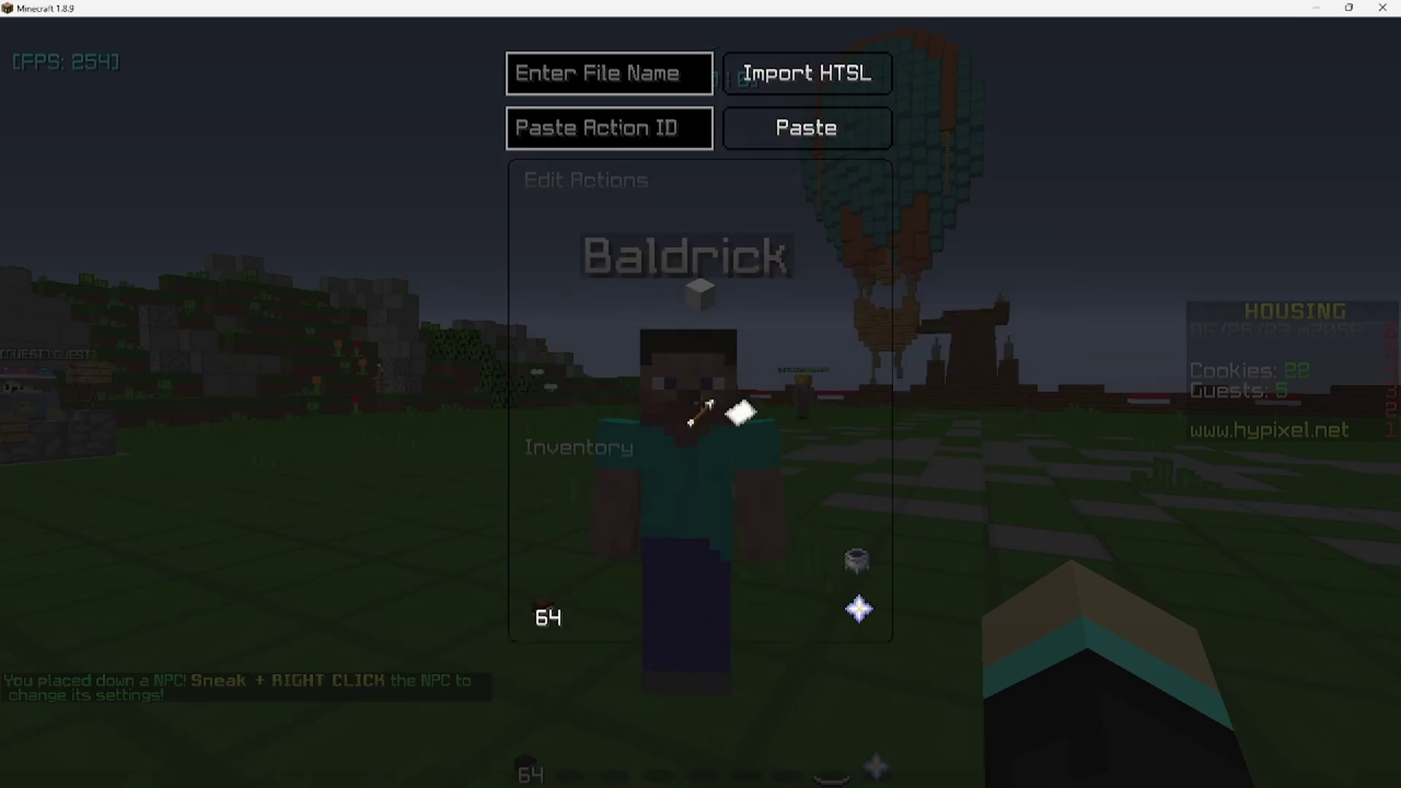
left_click(628, 92)
type("monster1")
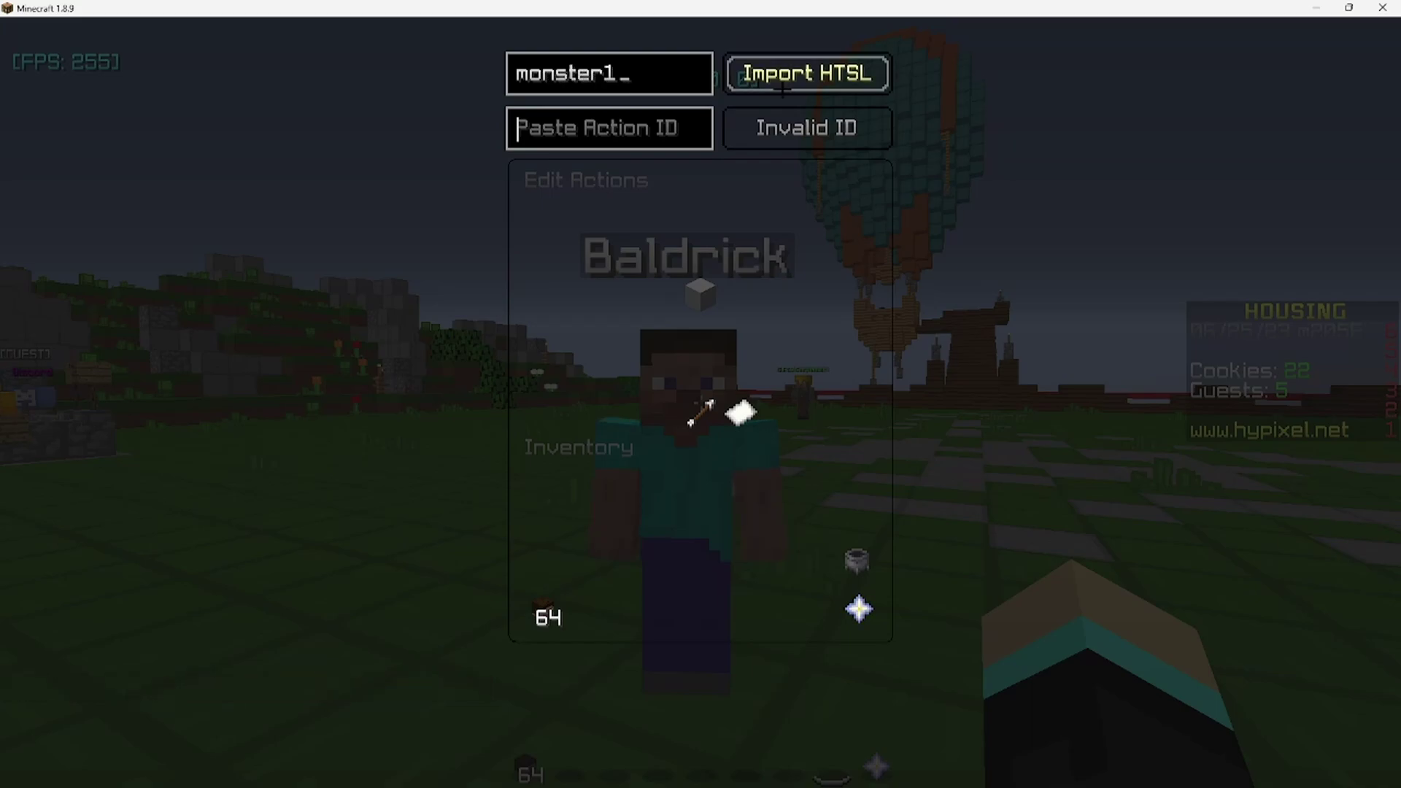
left_click(798, 70)
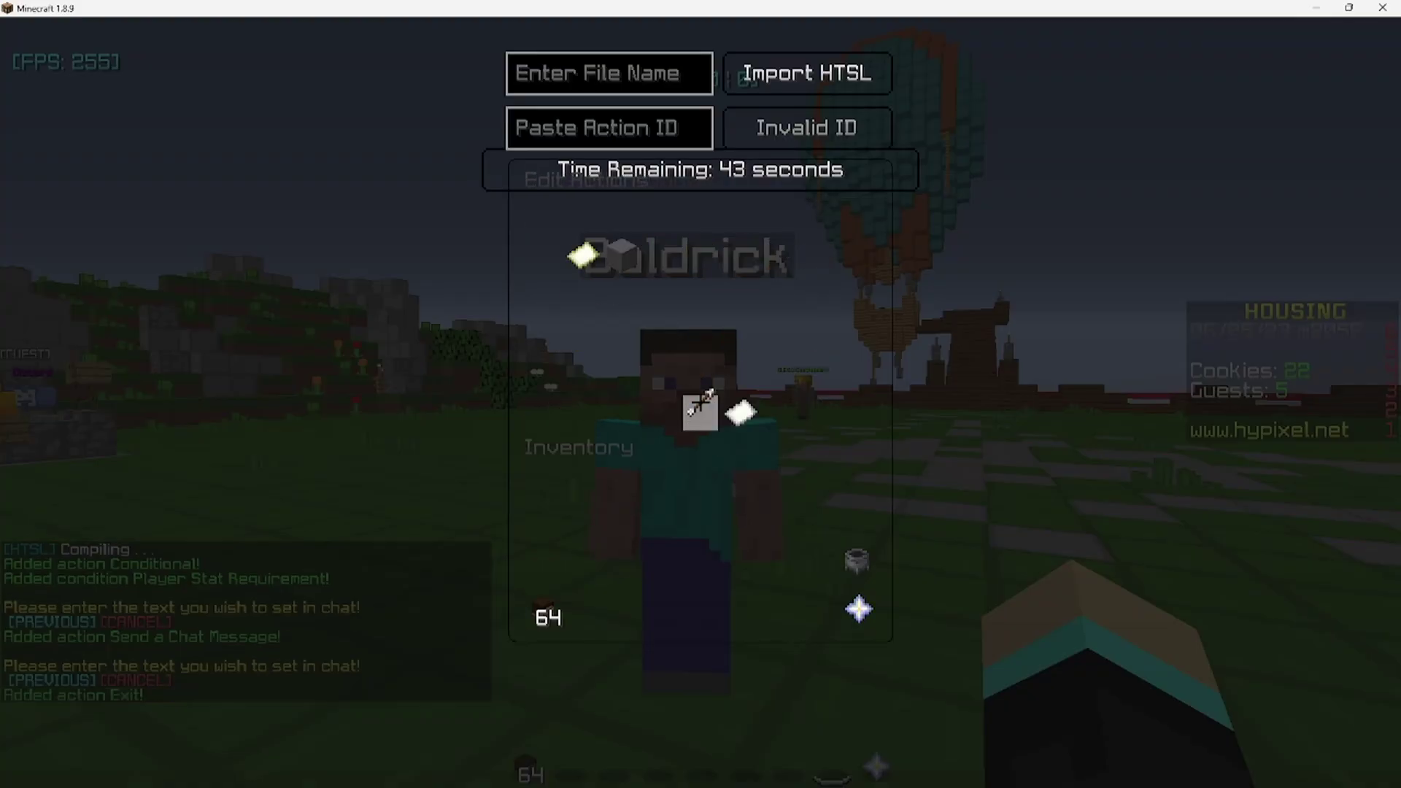
key("t")
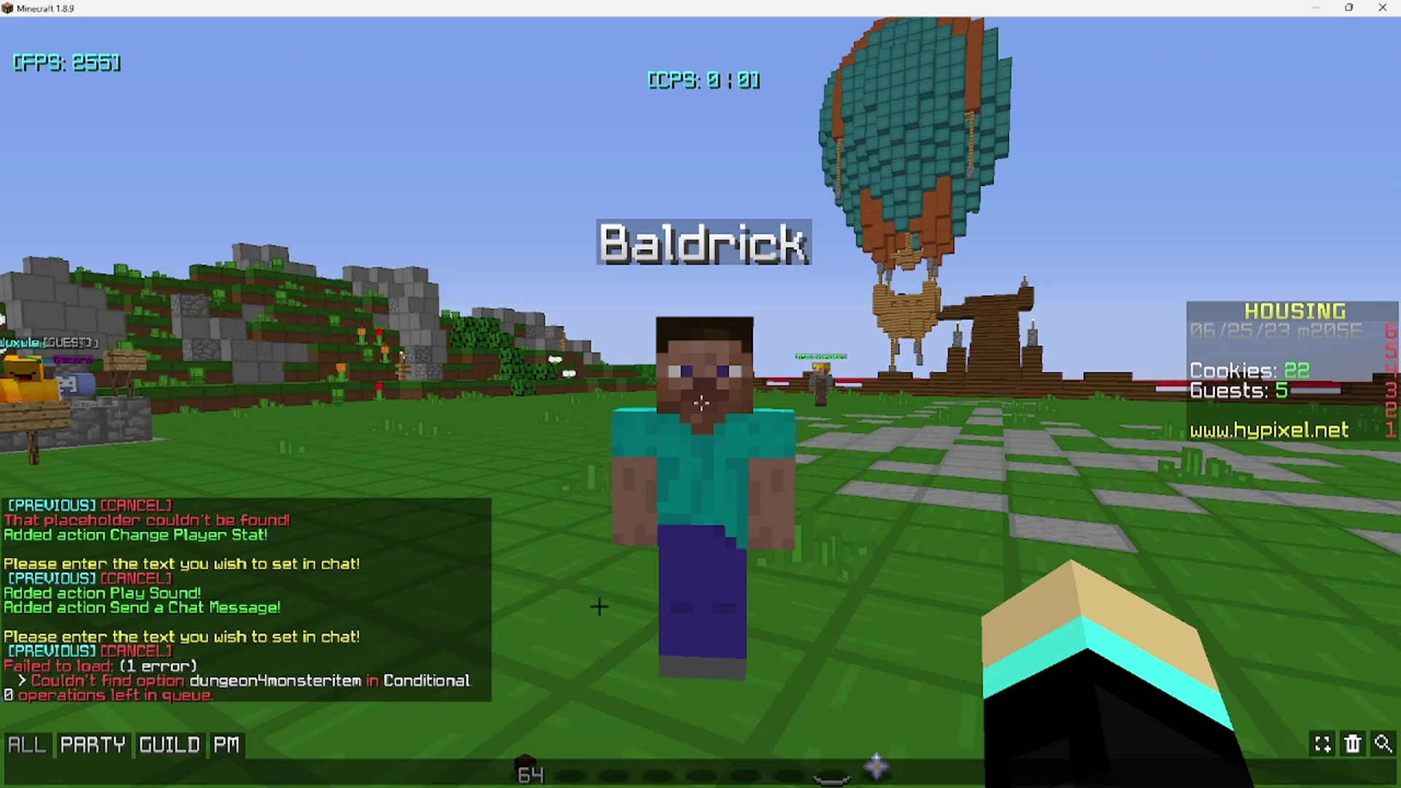
key("Escape")
key("ctrl")
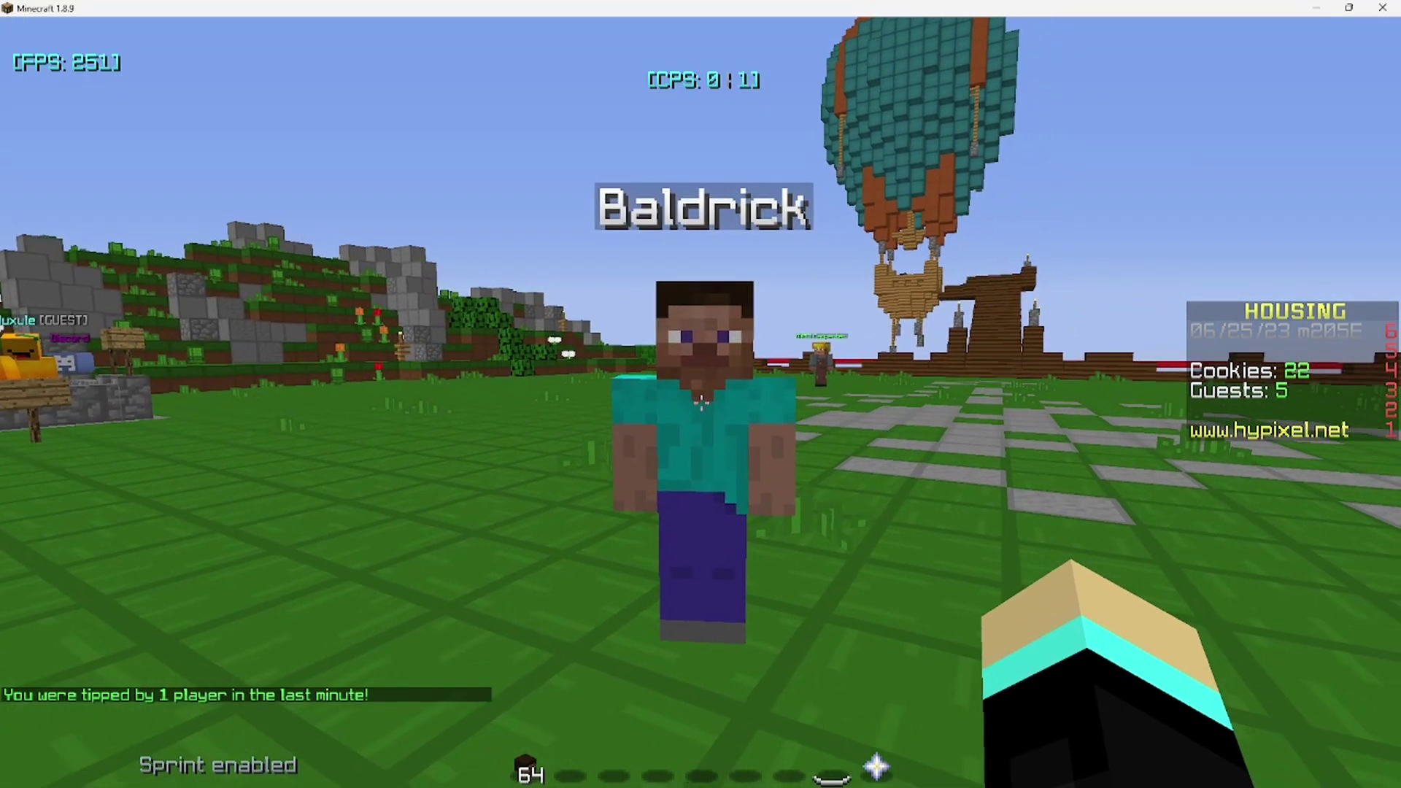
Try interacting with the NPC, then read the HTSL guide's syntax sections on the Hypixel forum and browse the mod links in Pinboard 1
right_click(701, 403)
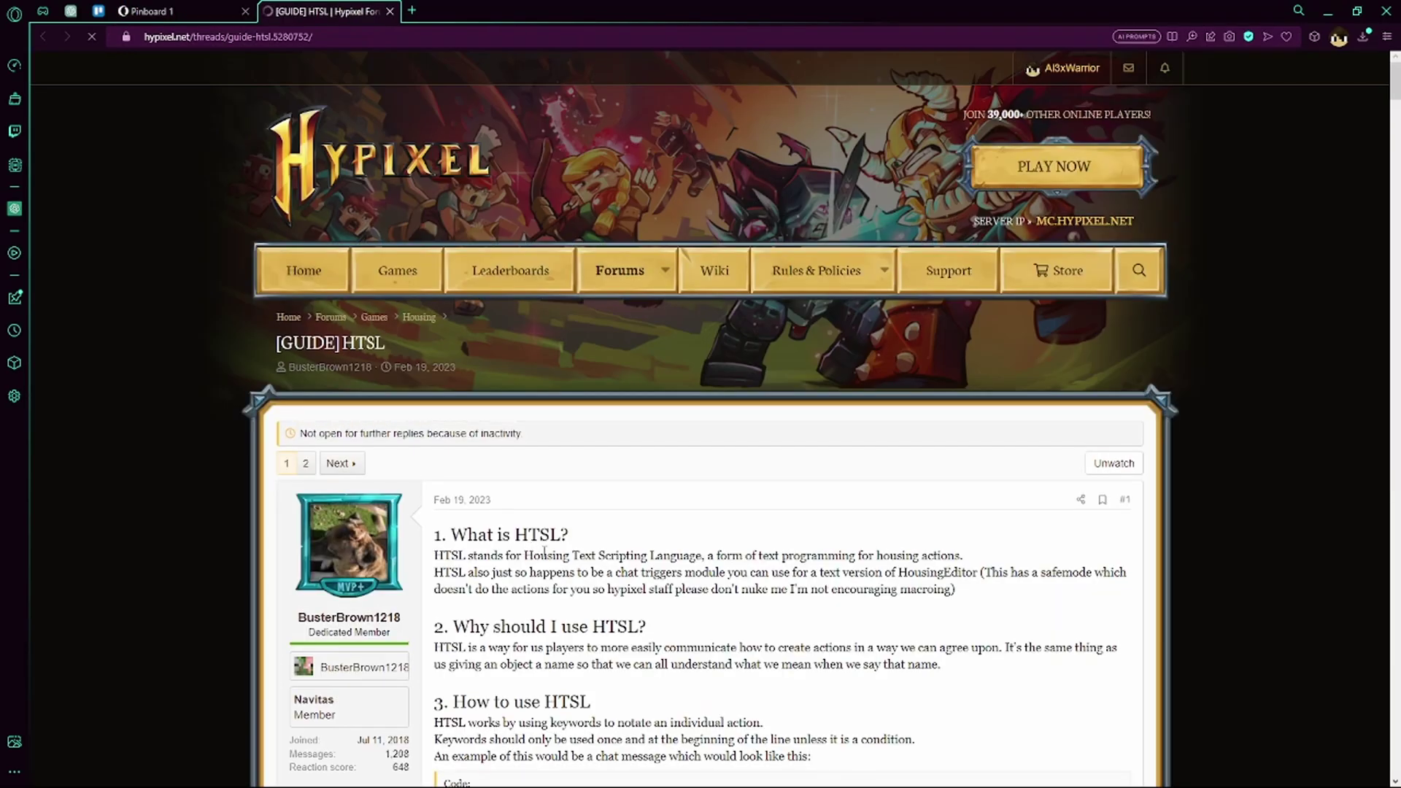
scroll(543, 547, "down", 4)
scroll(543, 545, "down", 12)
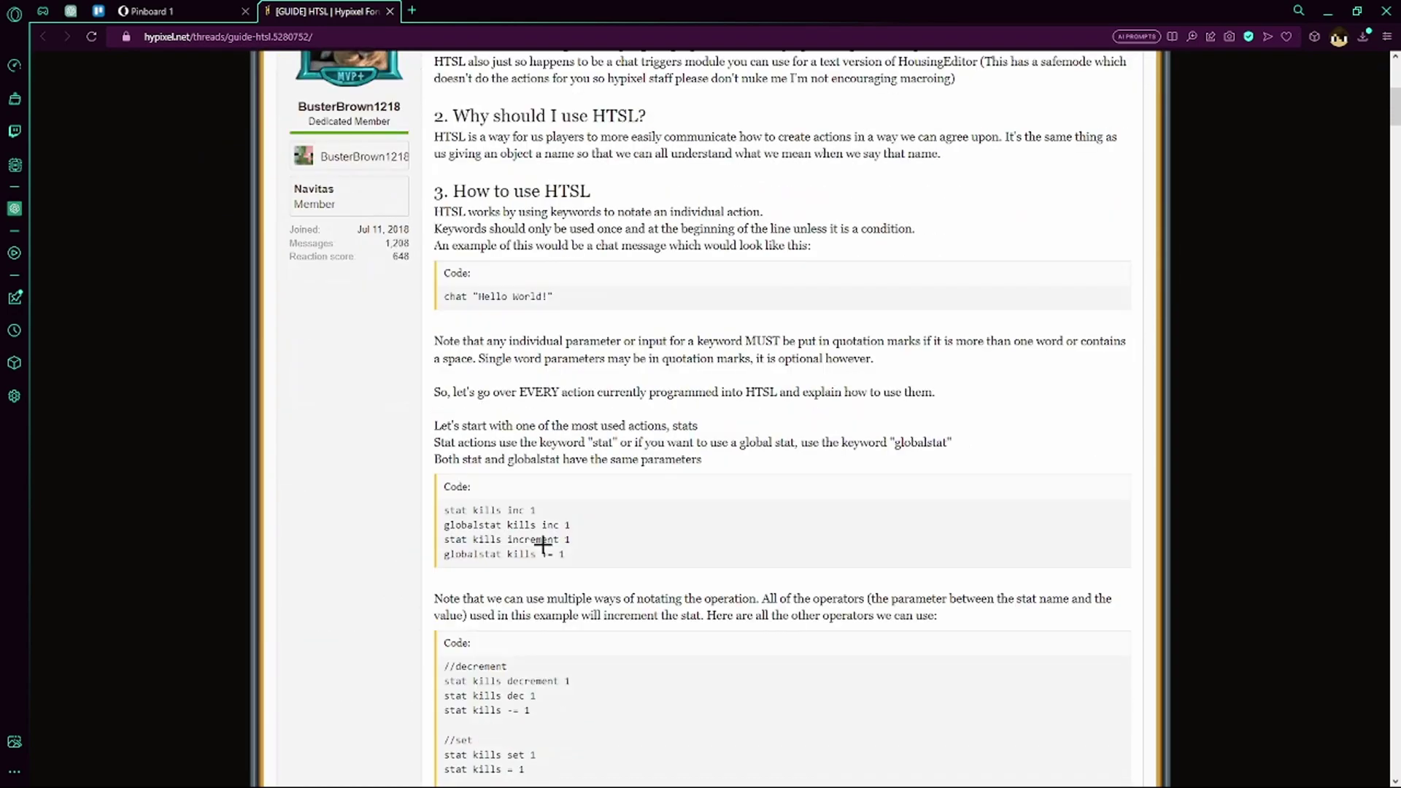
scroll(543, 545, "down", 3)
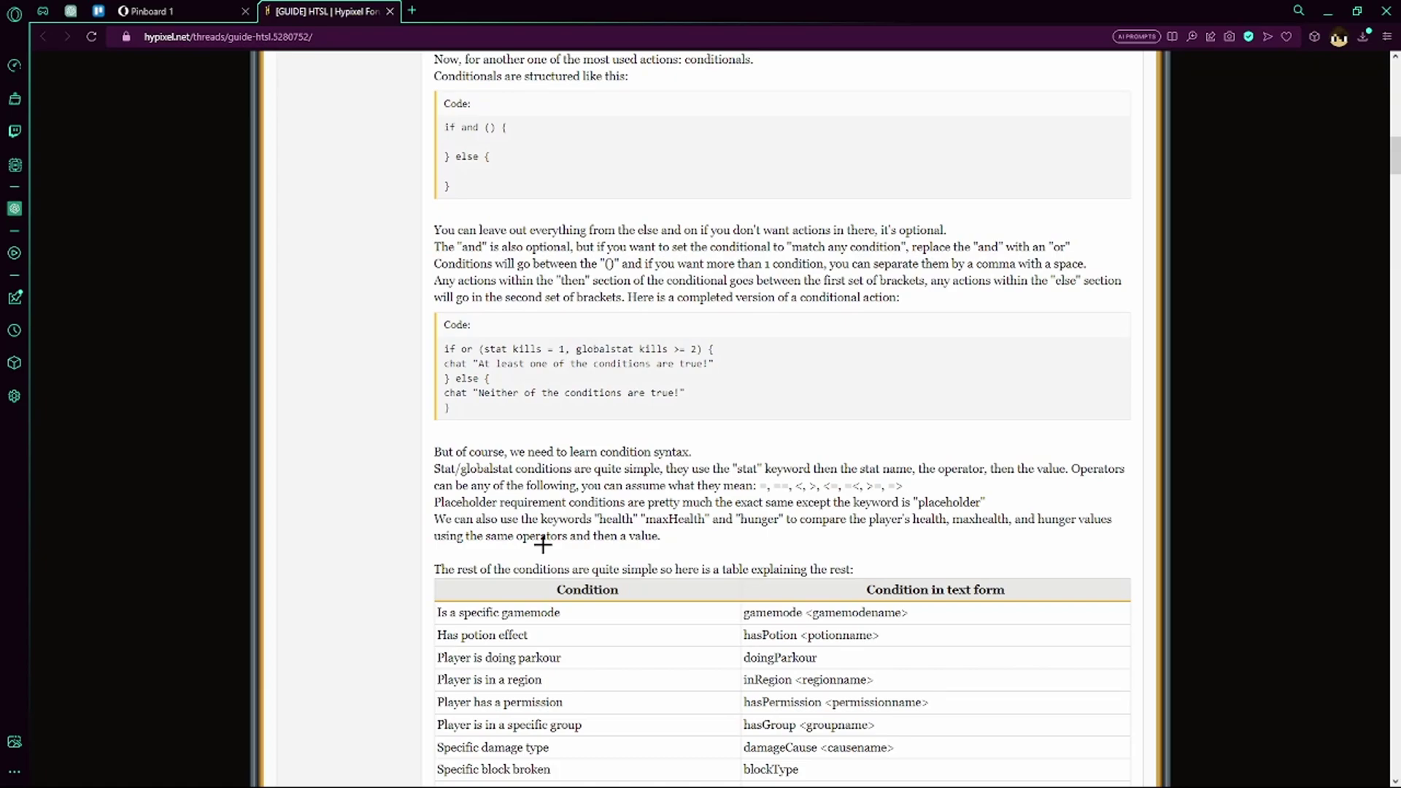
scroll(543, 544, "down", 4)
scroll(543, 545, "down", 6)
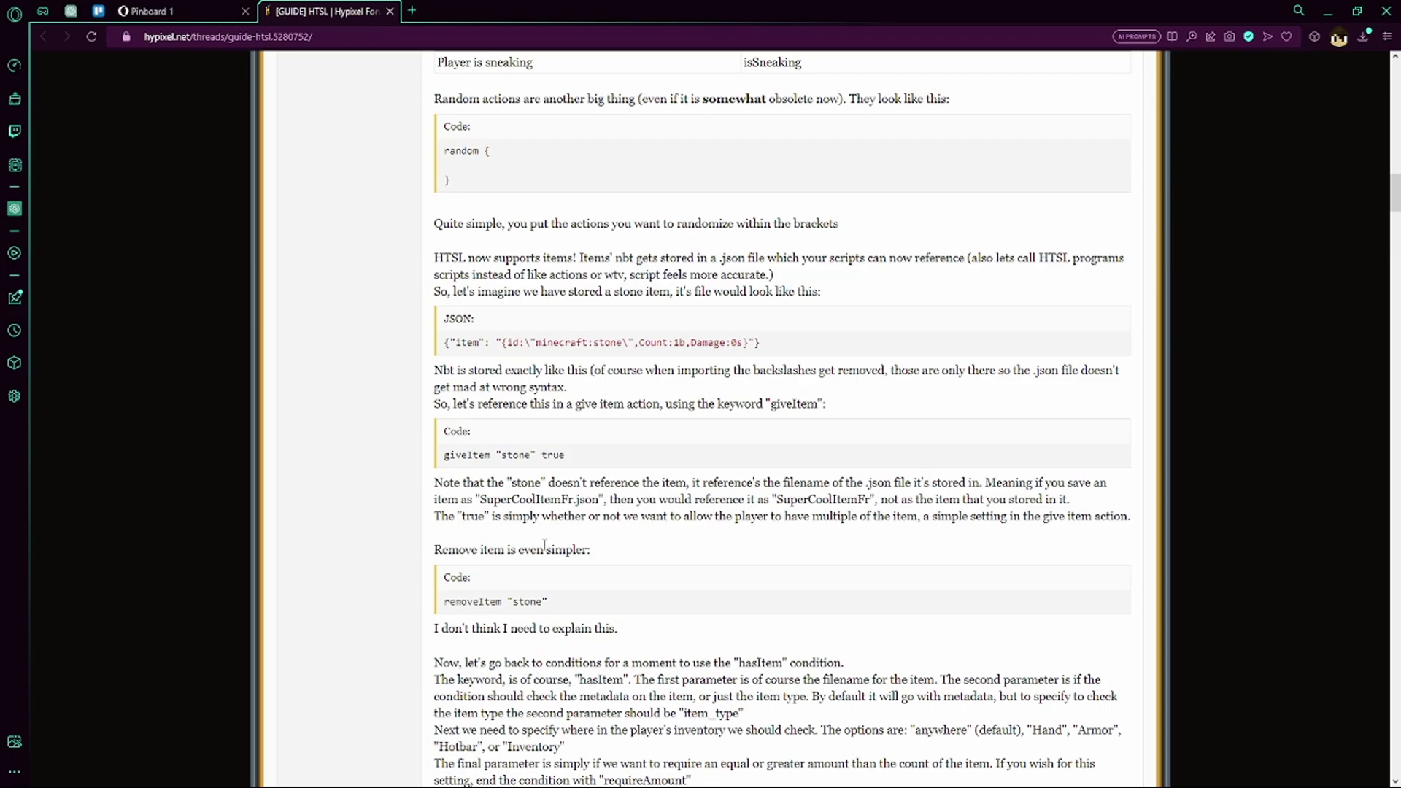
scroll(544, 544, "down", 9)
key("ctrl+Tab")
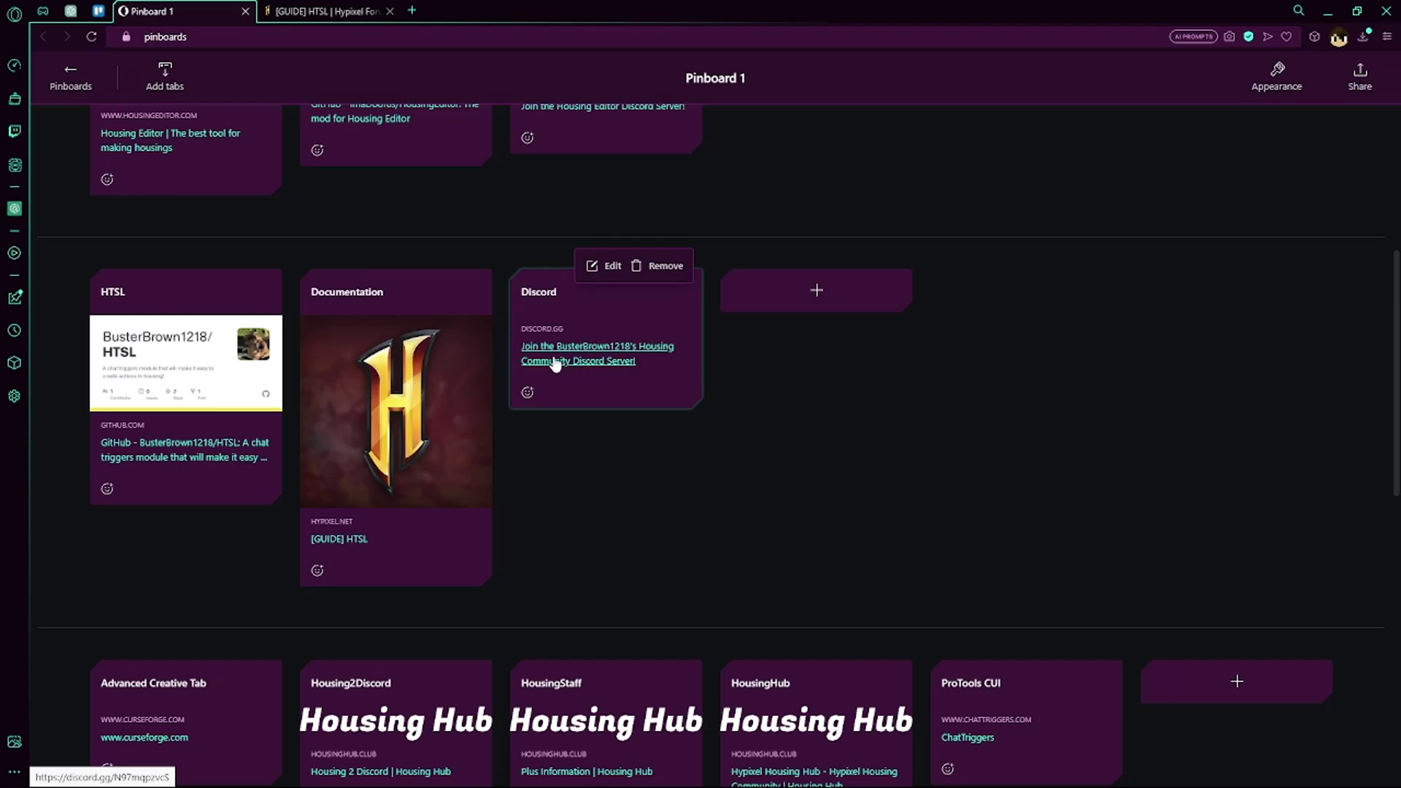
scroll(607, 518, "down", 5)
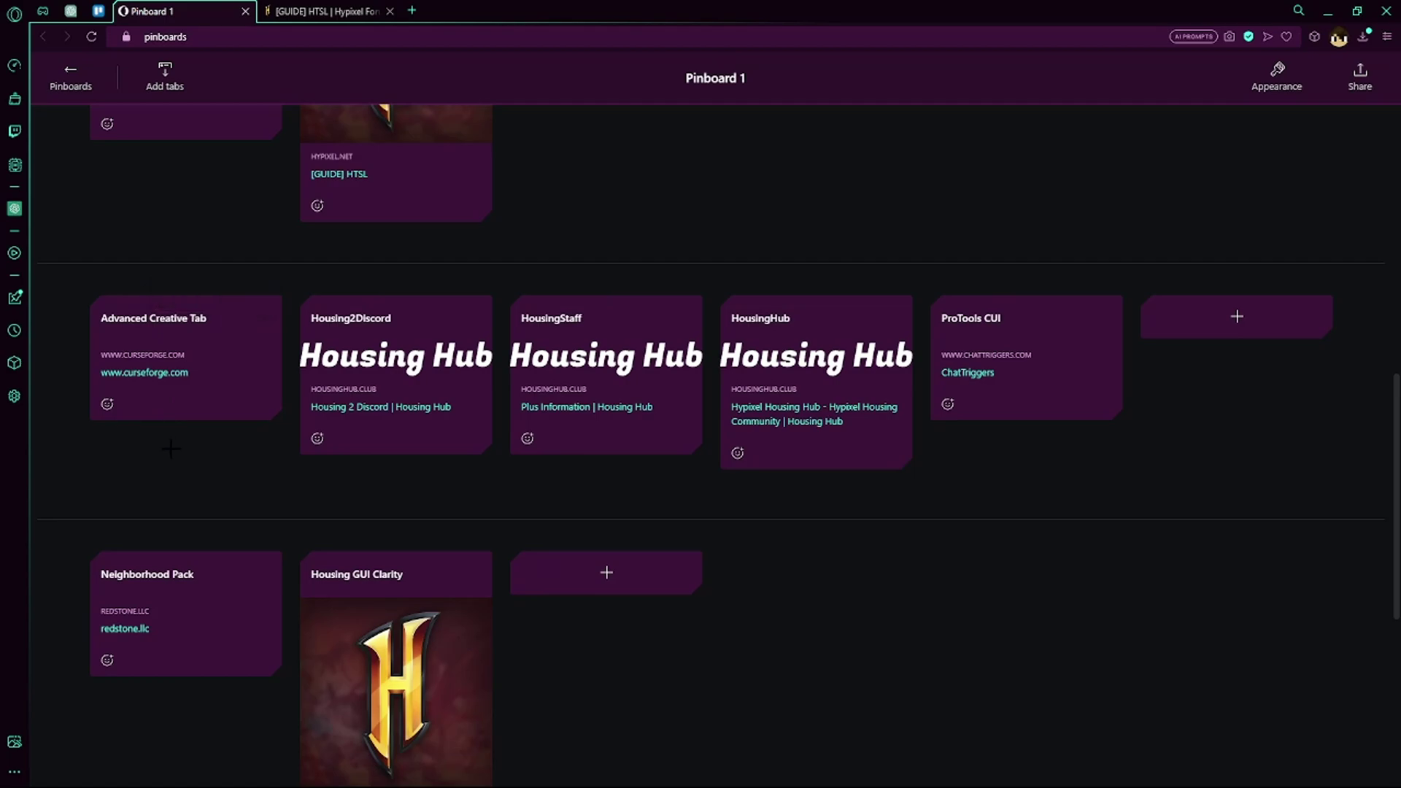
Switch to Minecraft and take an Iron Sword from the creative Combat items into the first hotbar slot
left_click(771, 772)
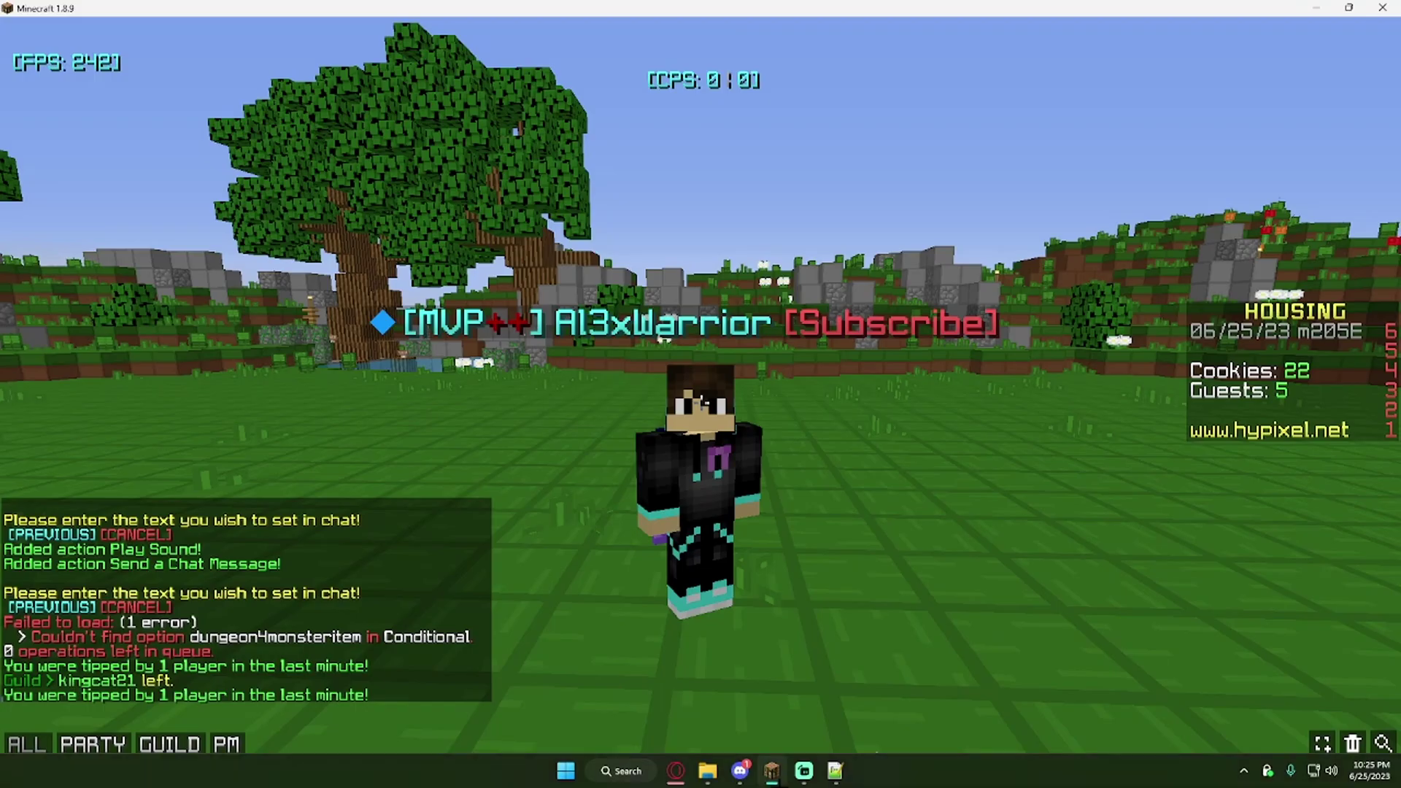
key("e")
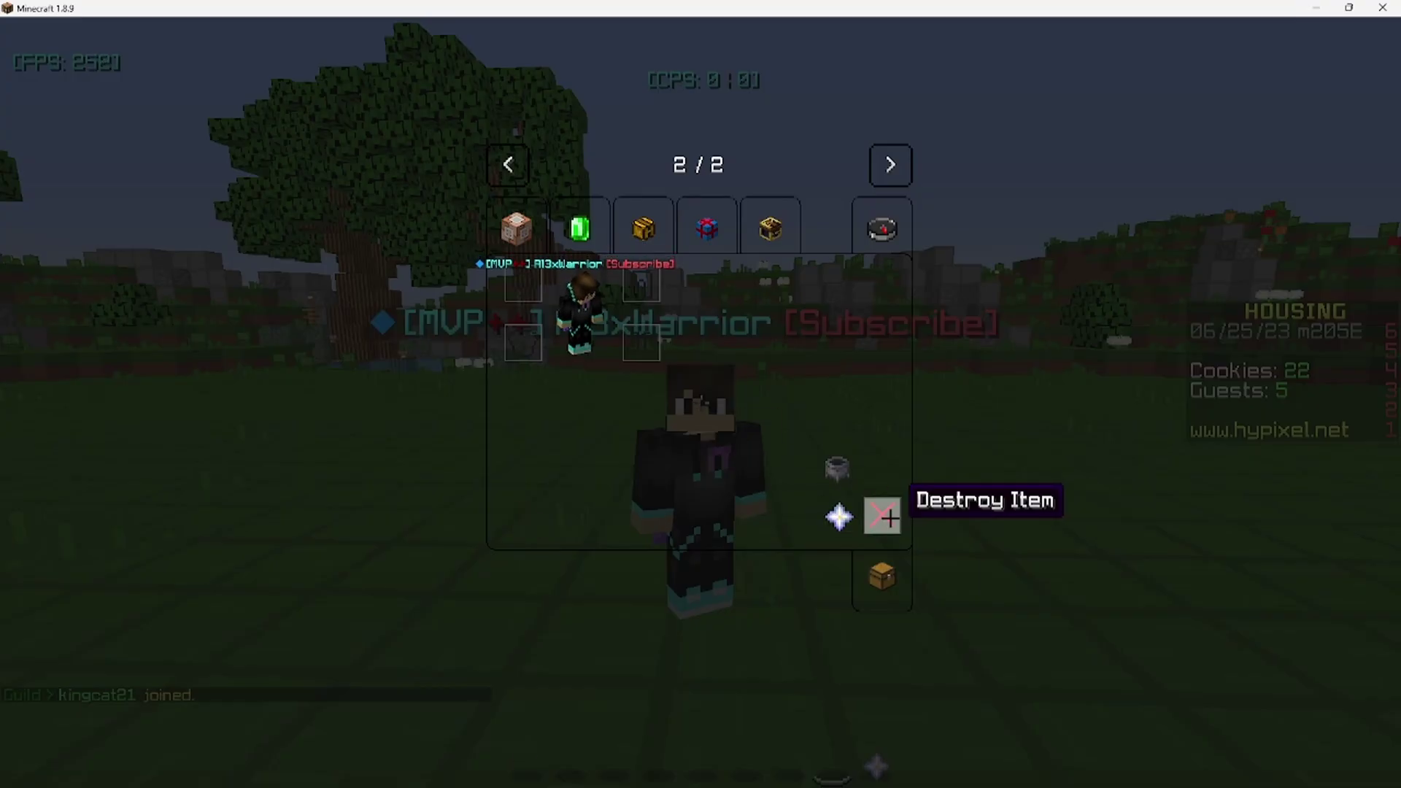
left_click(508, 165)
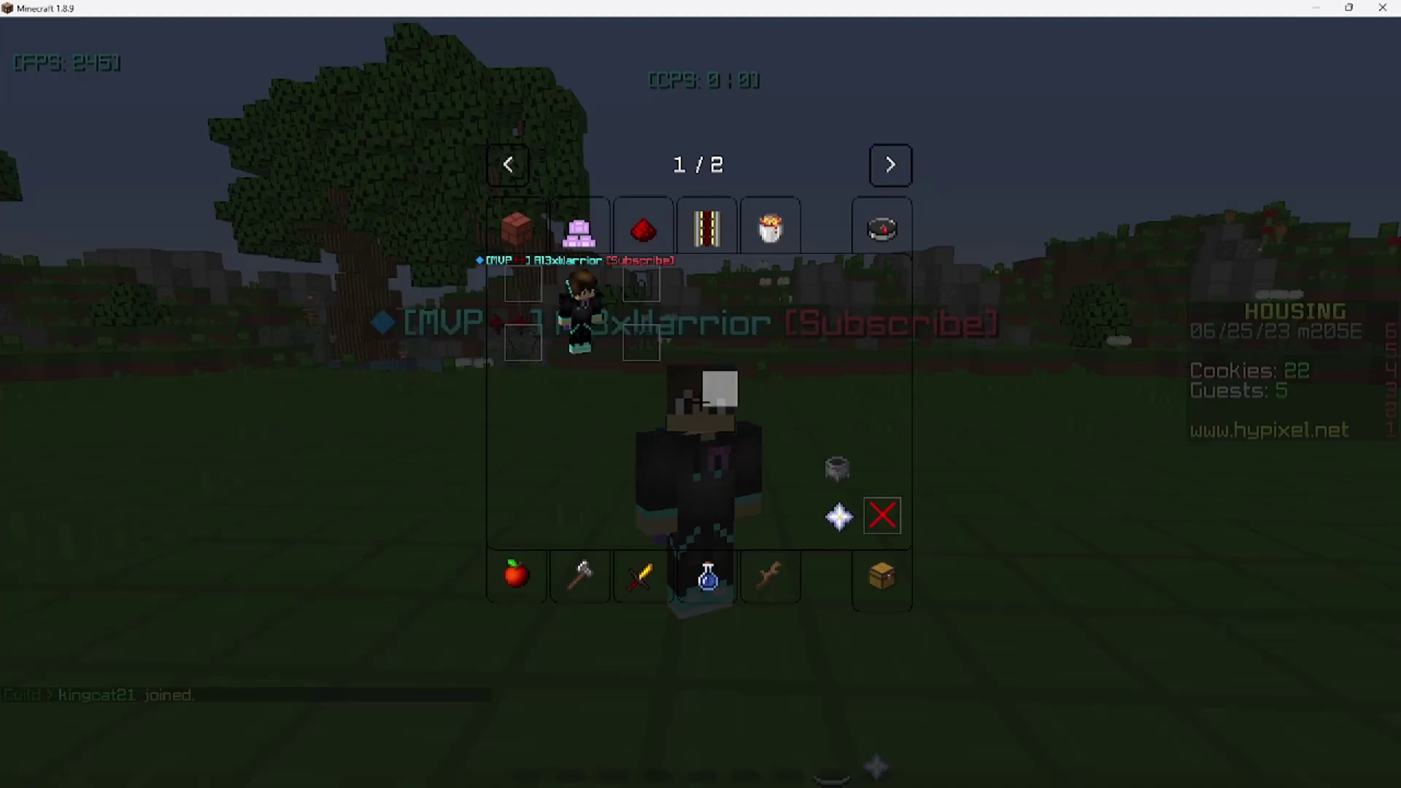
left_click(636, 578)
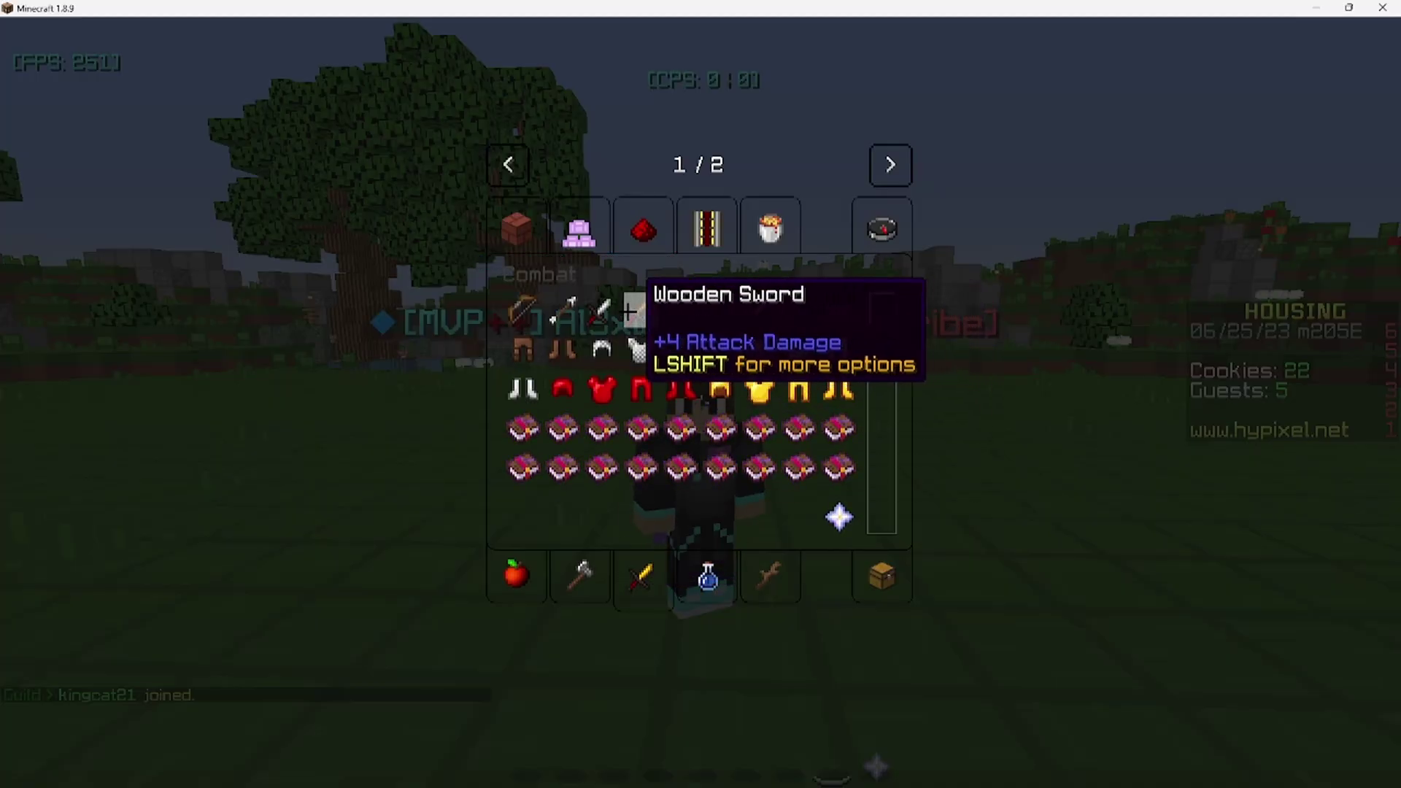
left_click(613, 313)
left_click(523, 515)
key("e")
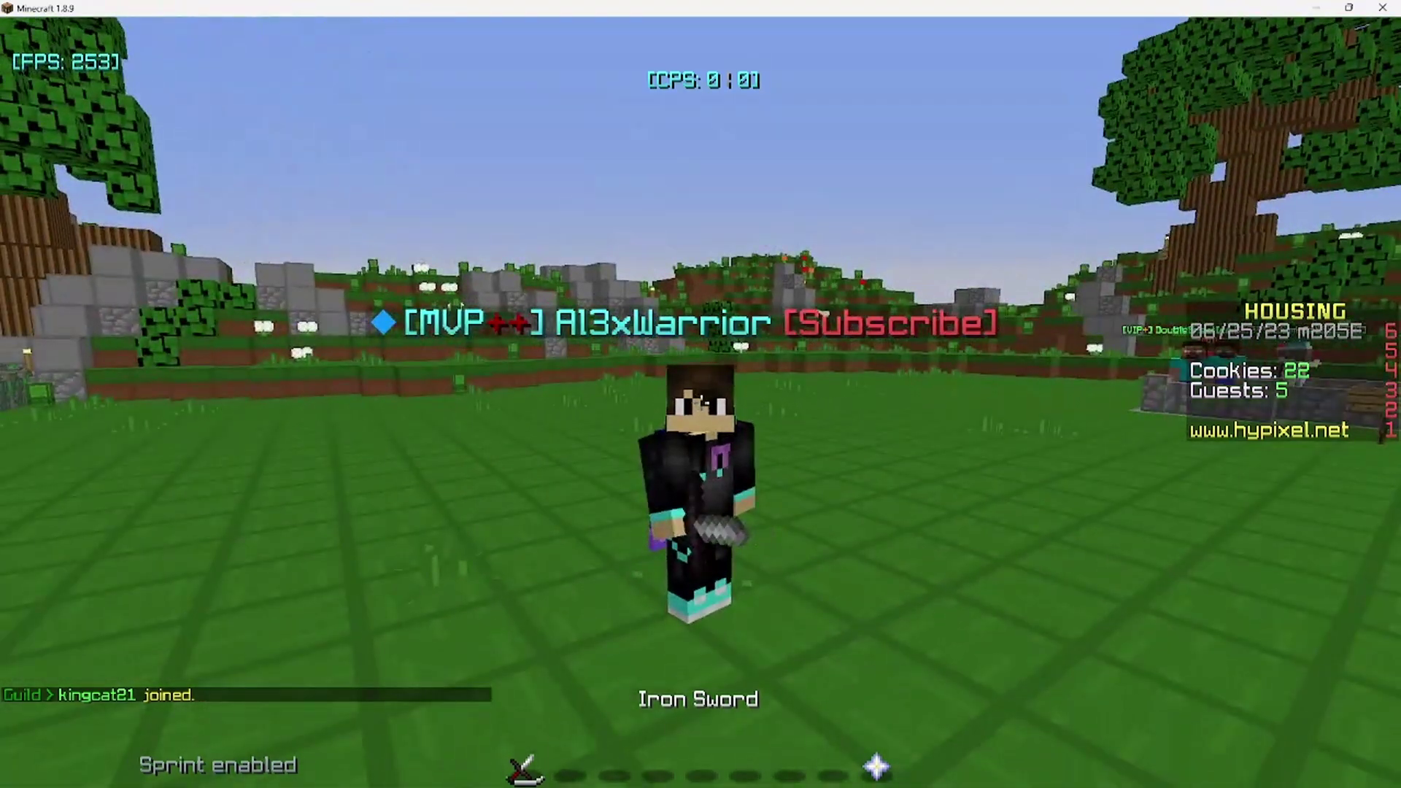
Rename the held Iron Sword with a long placeholder text starting with "wahdda jdd jdh" and save the item
right_click(701, 394)
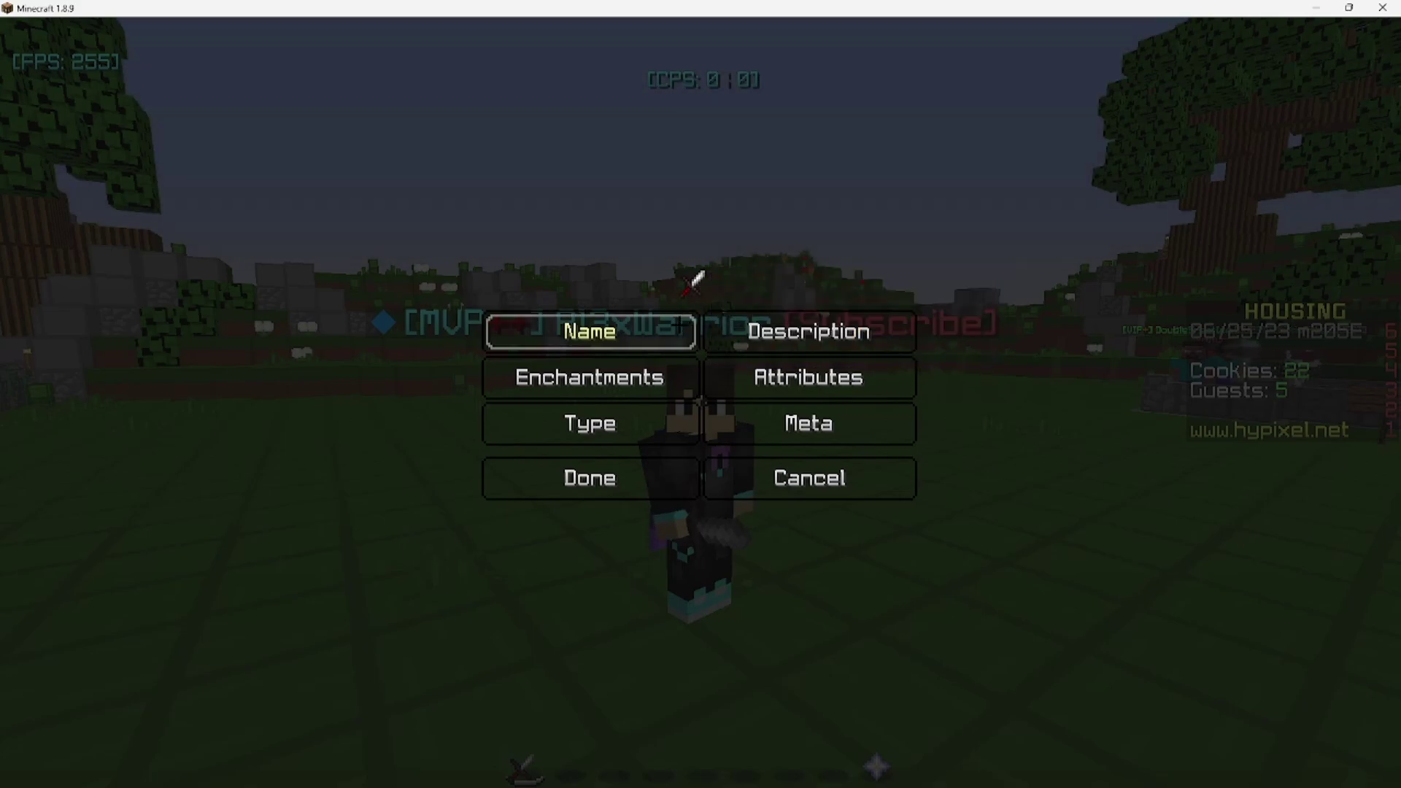
left_click(617, 332)
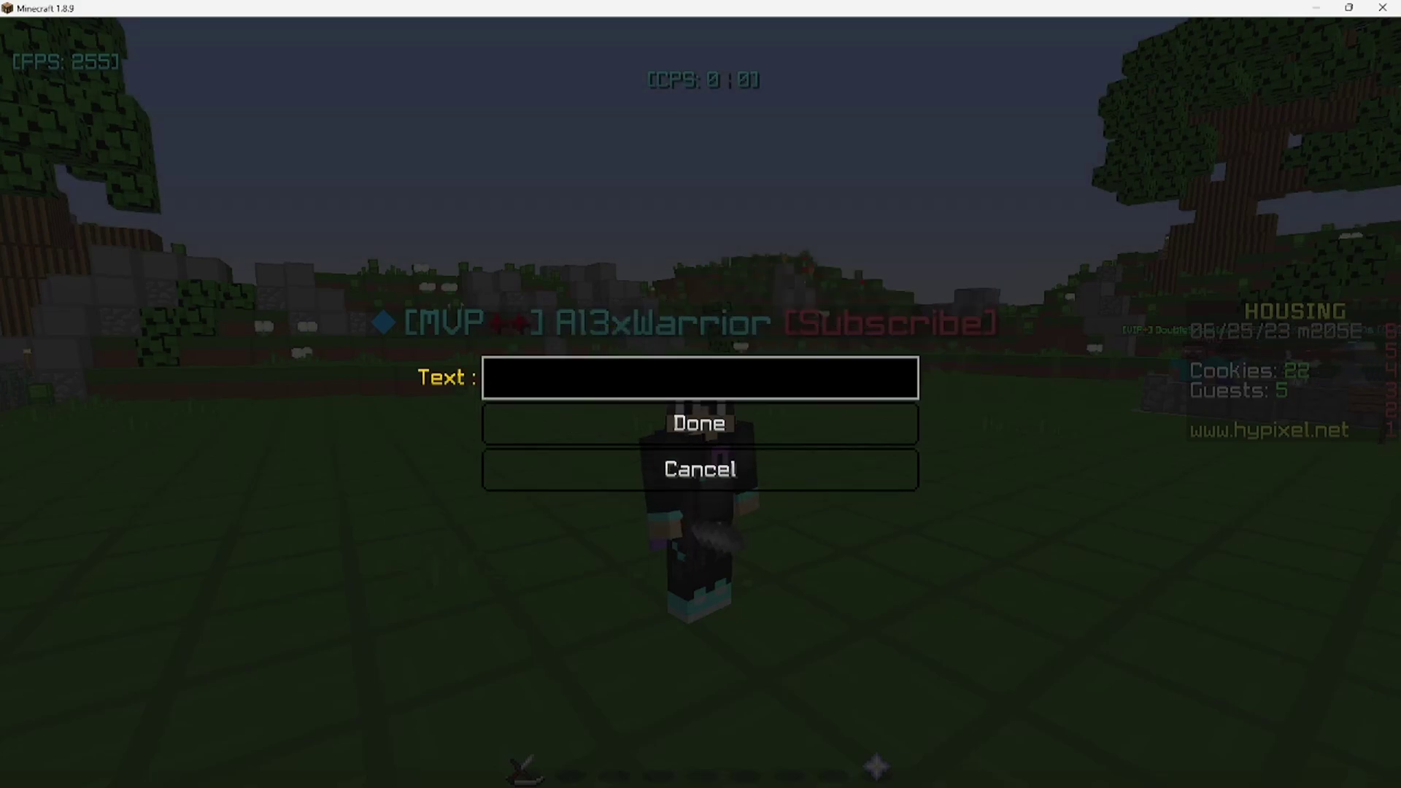
type("wahdda jdd jdh jksad jkhasd jhsad jhksad jhksadk jhsahk jdas jhkda jkhs jkhd")
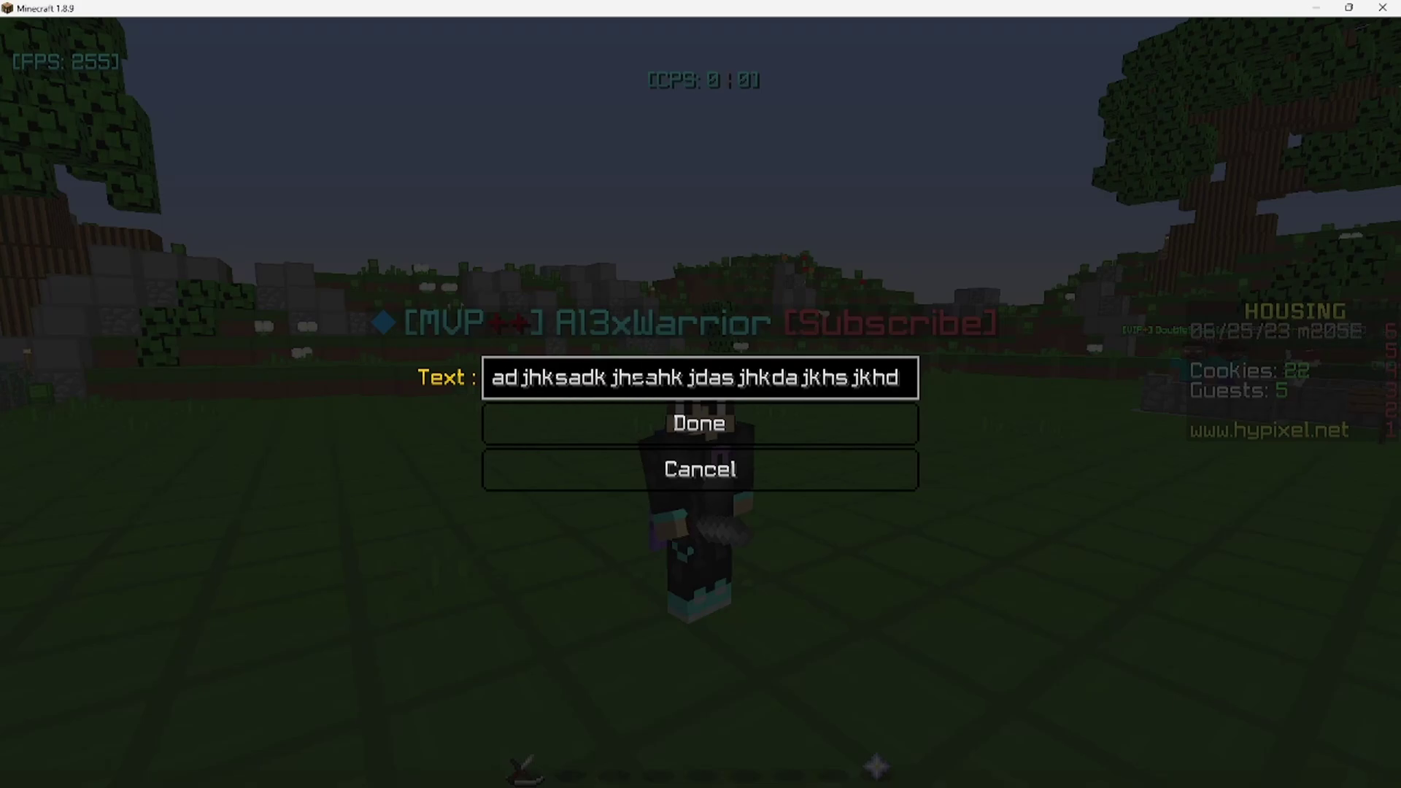
left_click(701, 423)
left_click(591, 478)
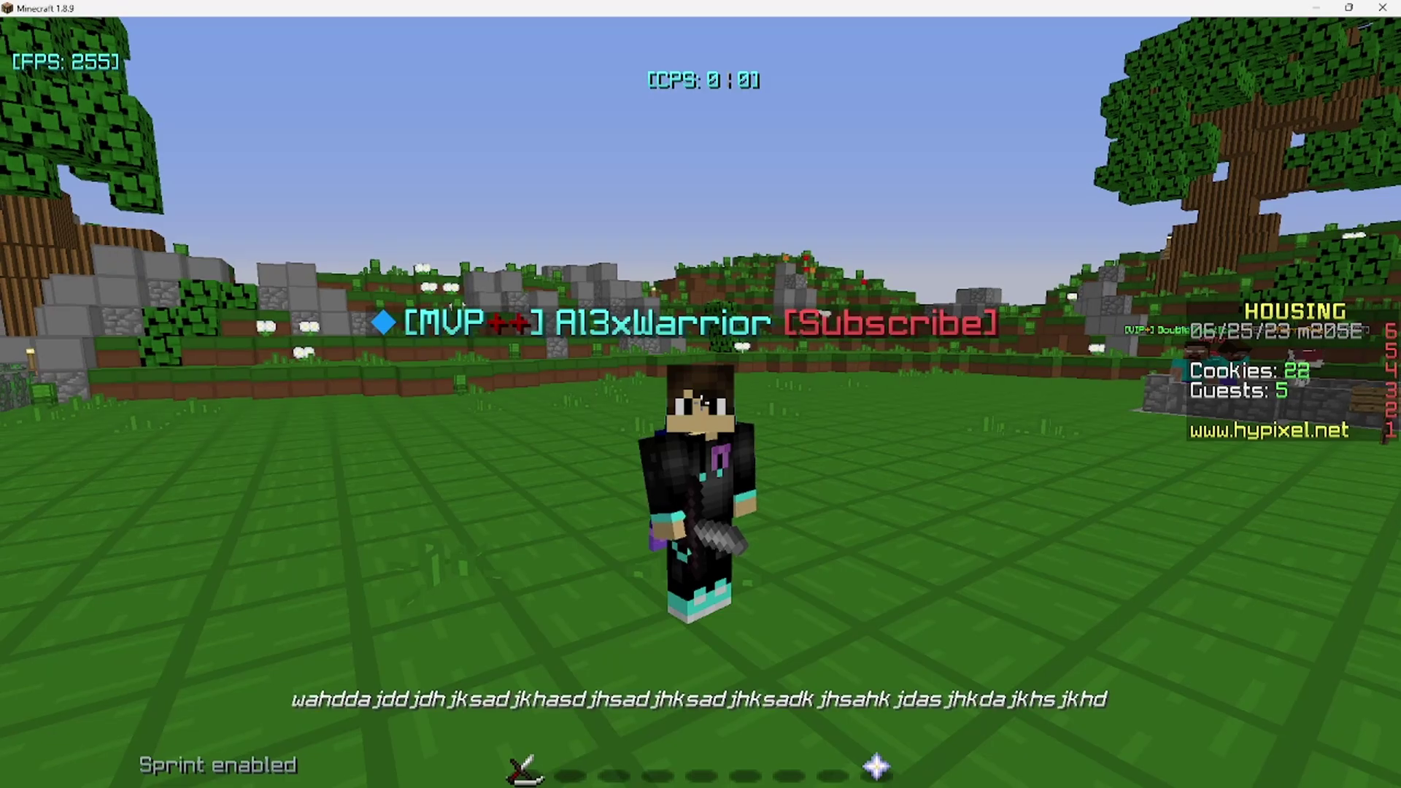
Run /item for the held sword to look at the Edit Item menu's rename option, and leave it
type("/item")
key("Return")
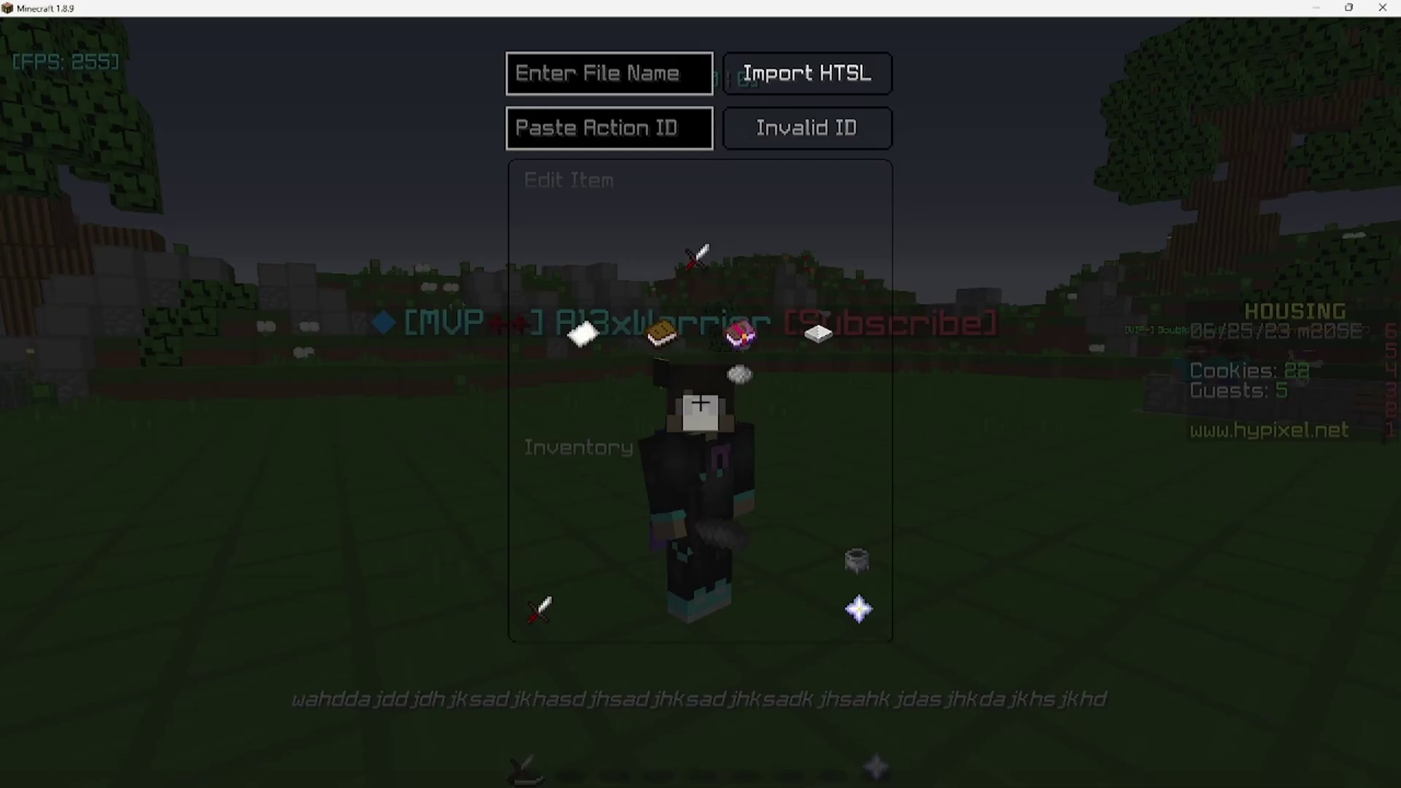
left_click(581, 336)
key("Escape")
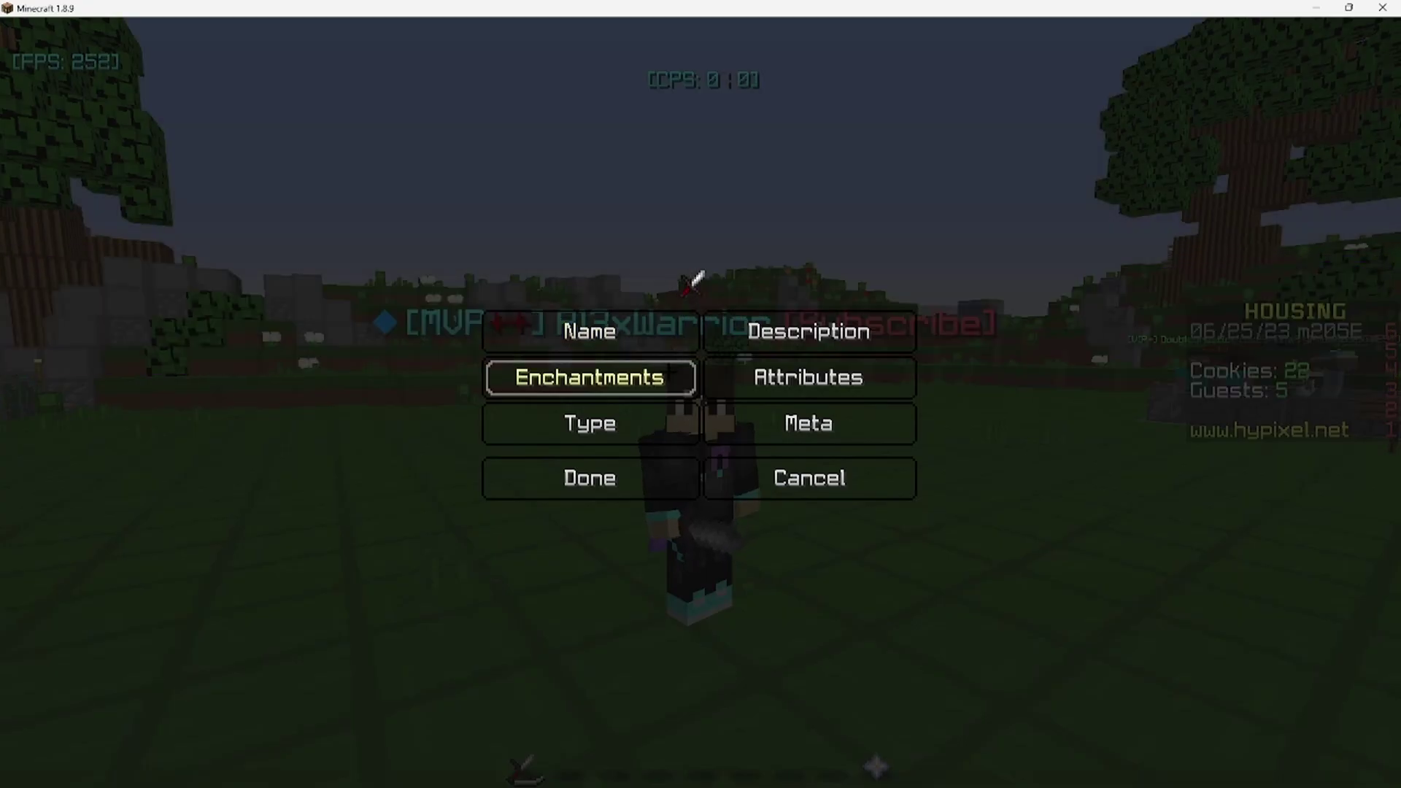
Add a placeholder description line starting with "wad jadwad" to the sword, save it, and check the Edit Item menu
left_click(809, 331)
left_click(699, 84)
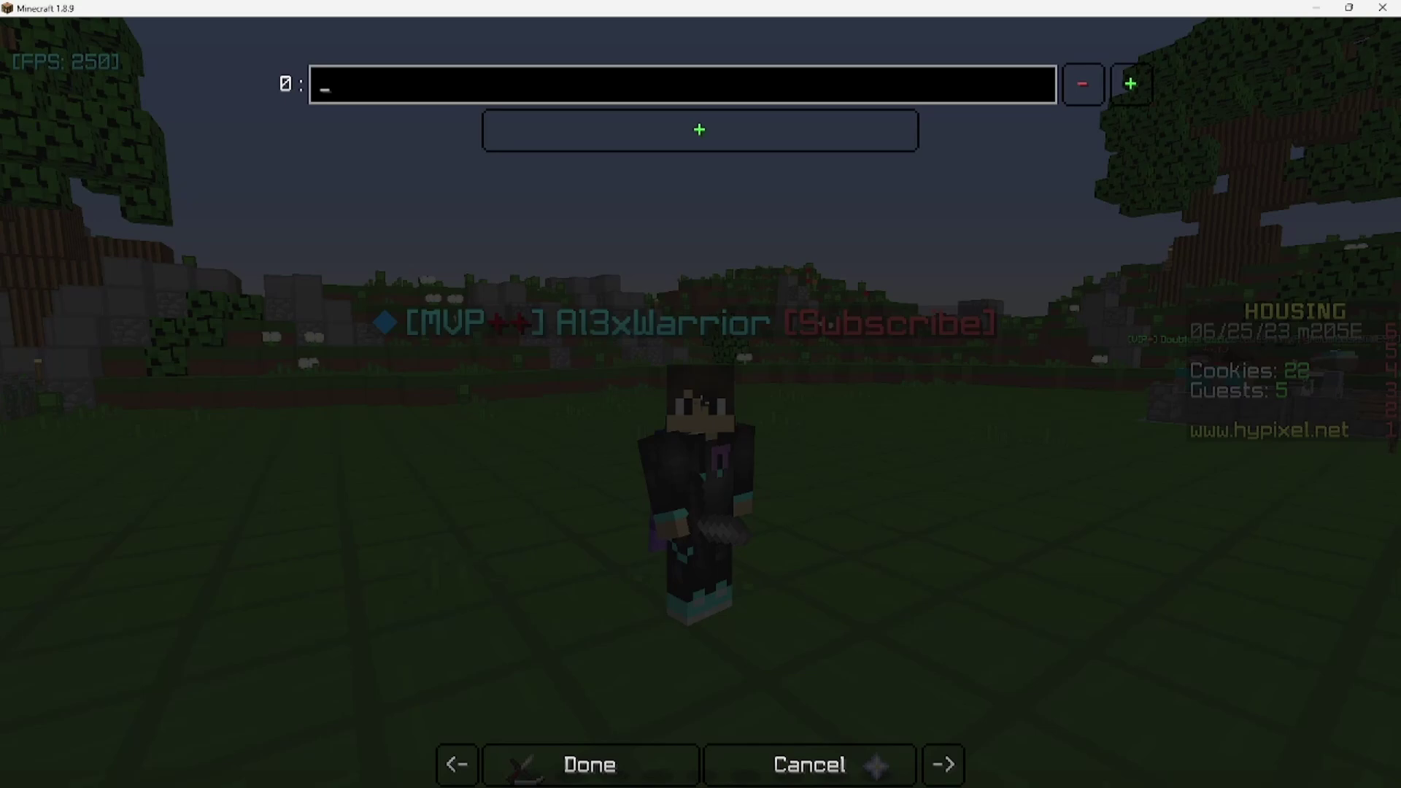
type("wad jadwad jkak jhdawk jhdaw jkhdwa jhk jkhd^")
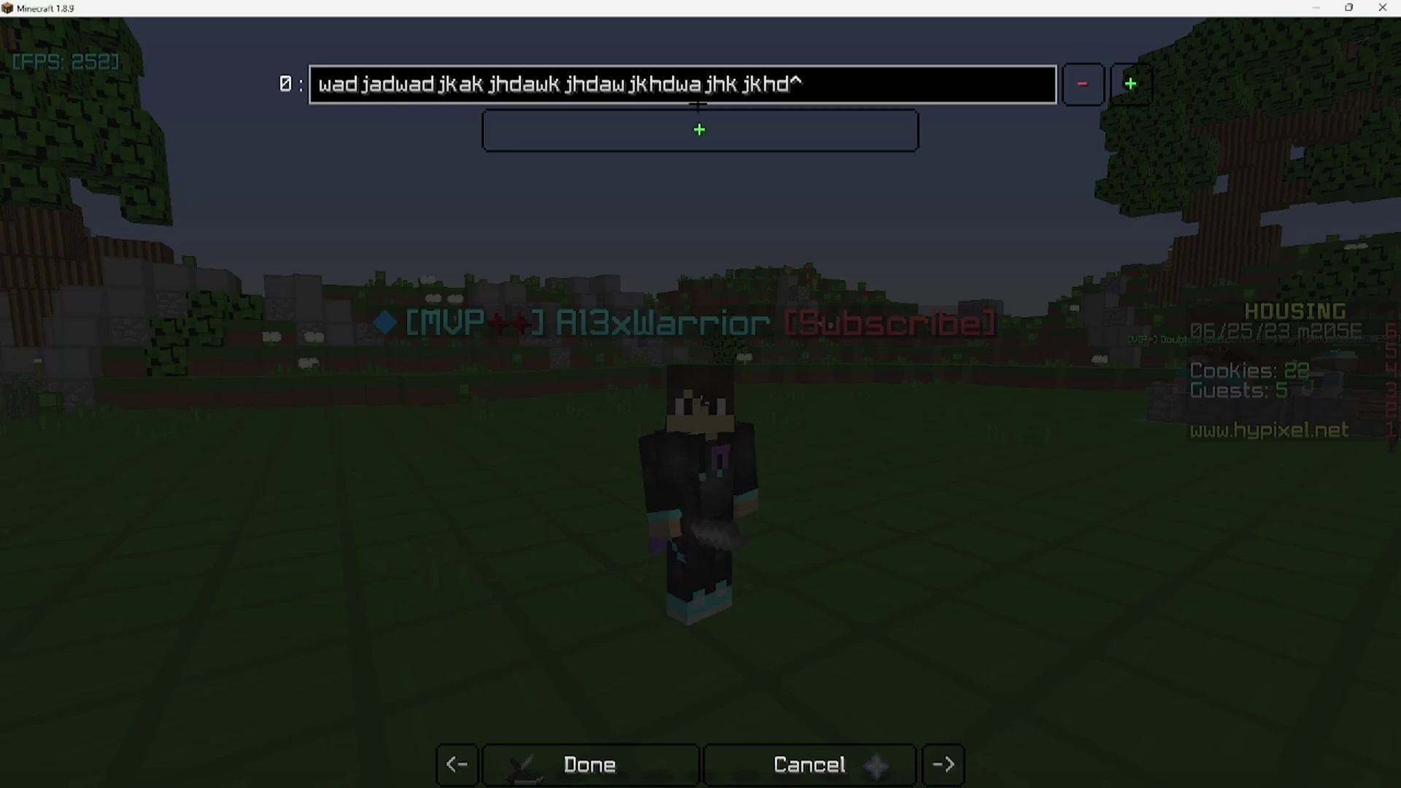
type("fluahfuaw")
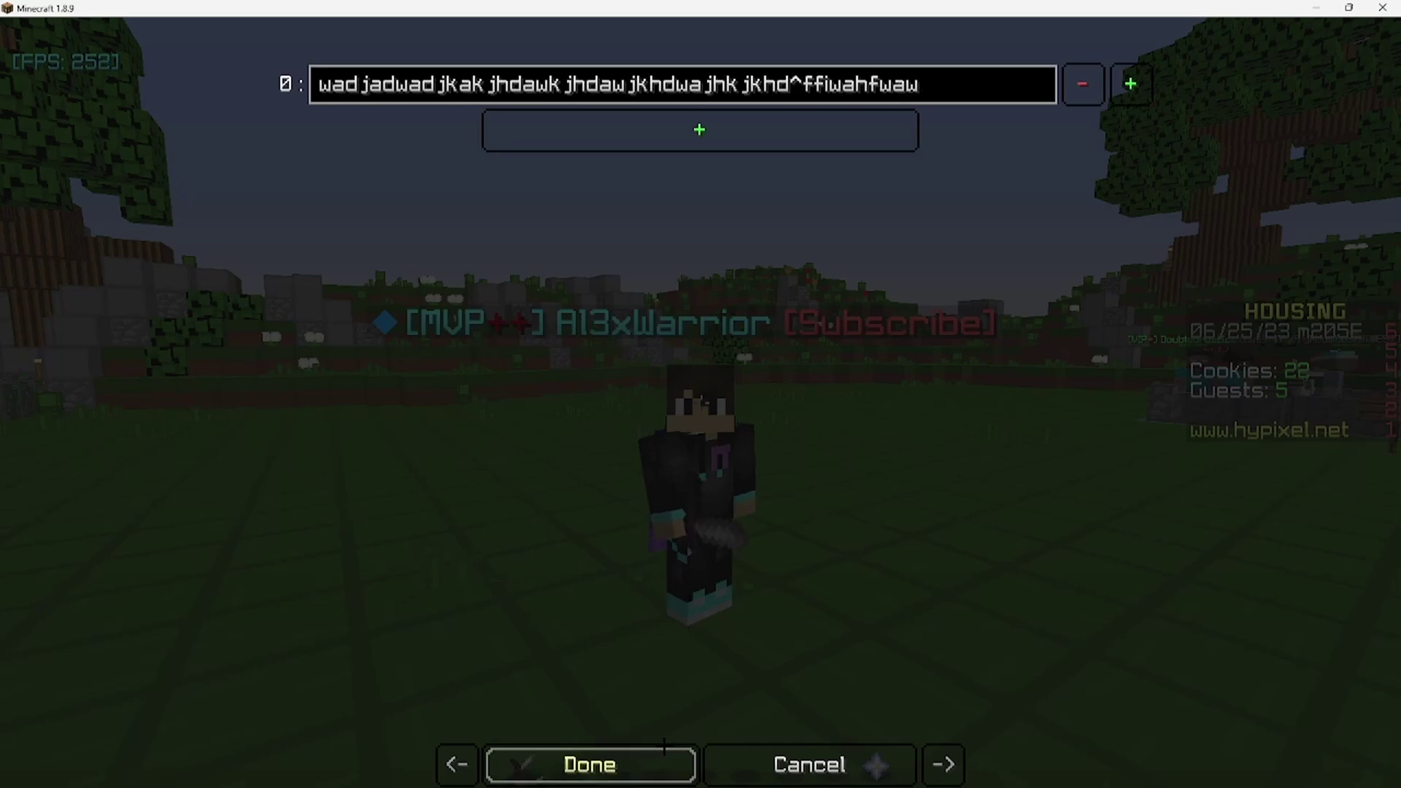
left_click(628, 765)
left_click(627, 479)
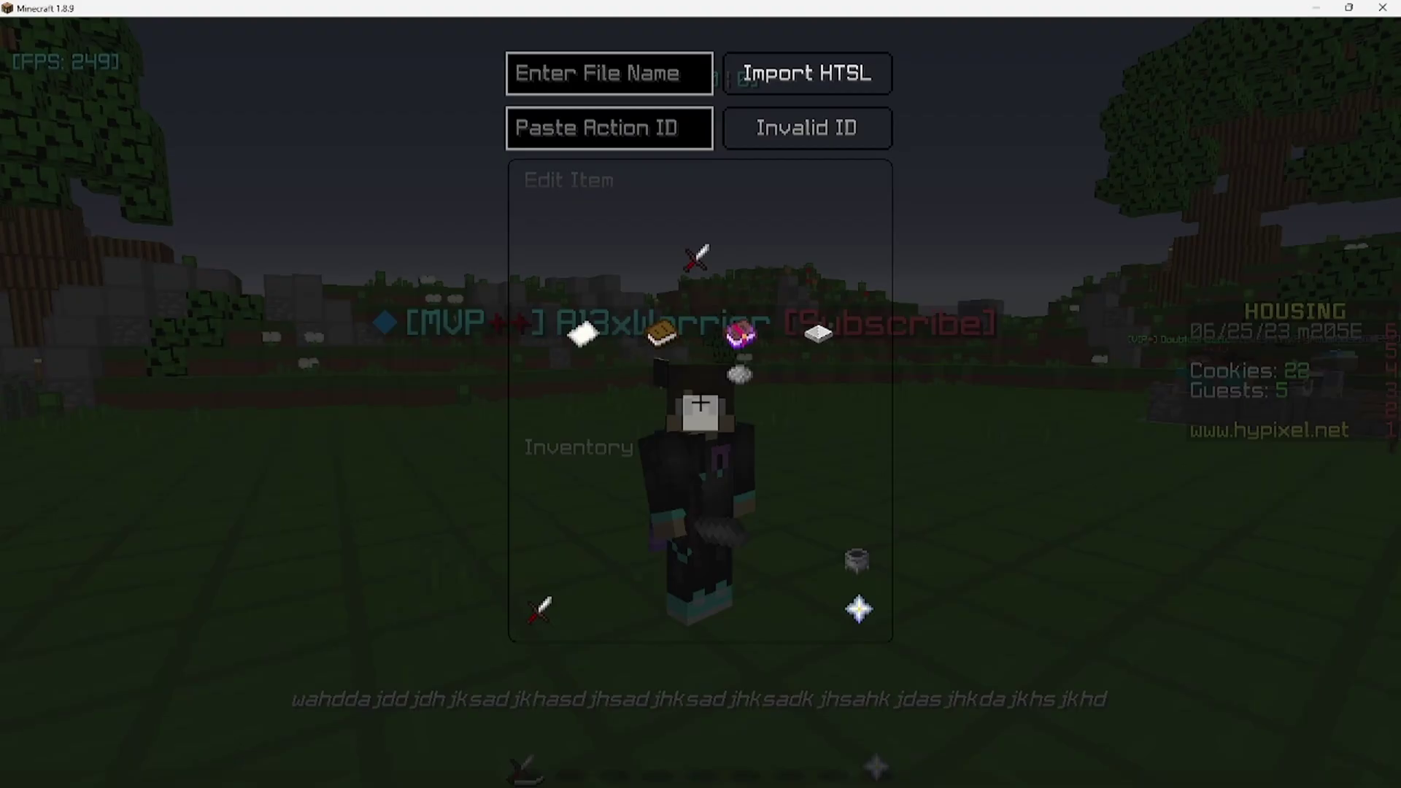
key("Escape")
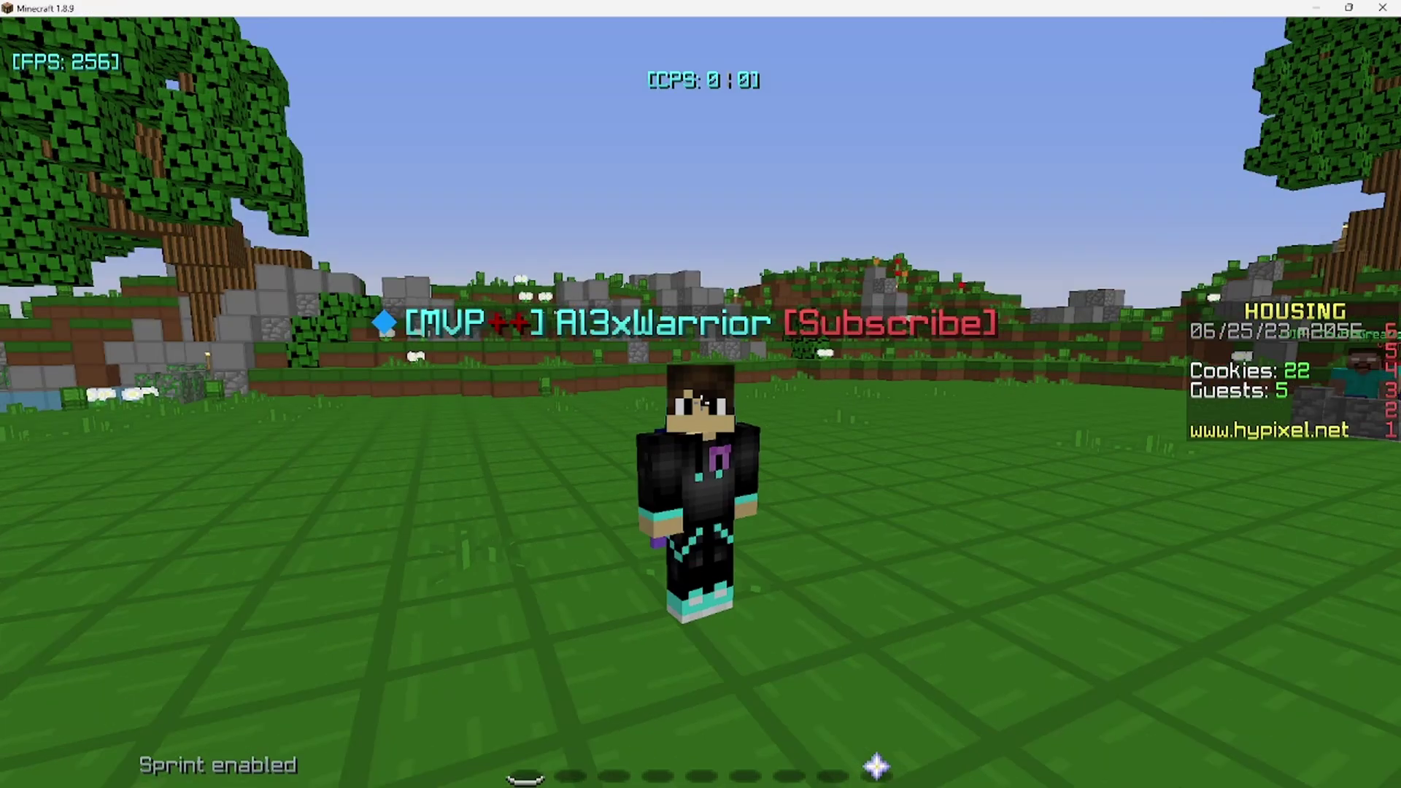
Switch to the browser's pinboard and open the Housing 2 Discord page of Housing Hub
key("t")
left_click(677, 771)
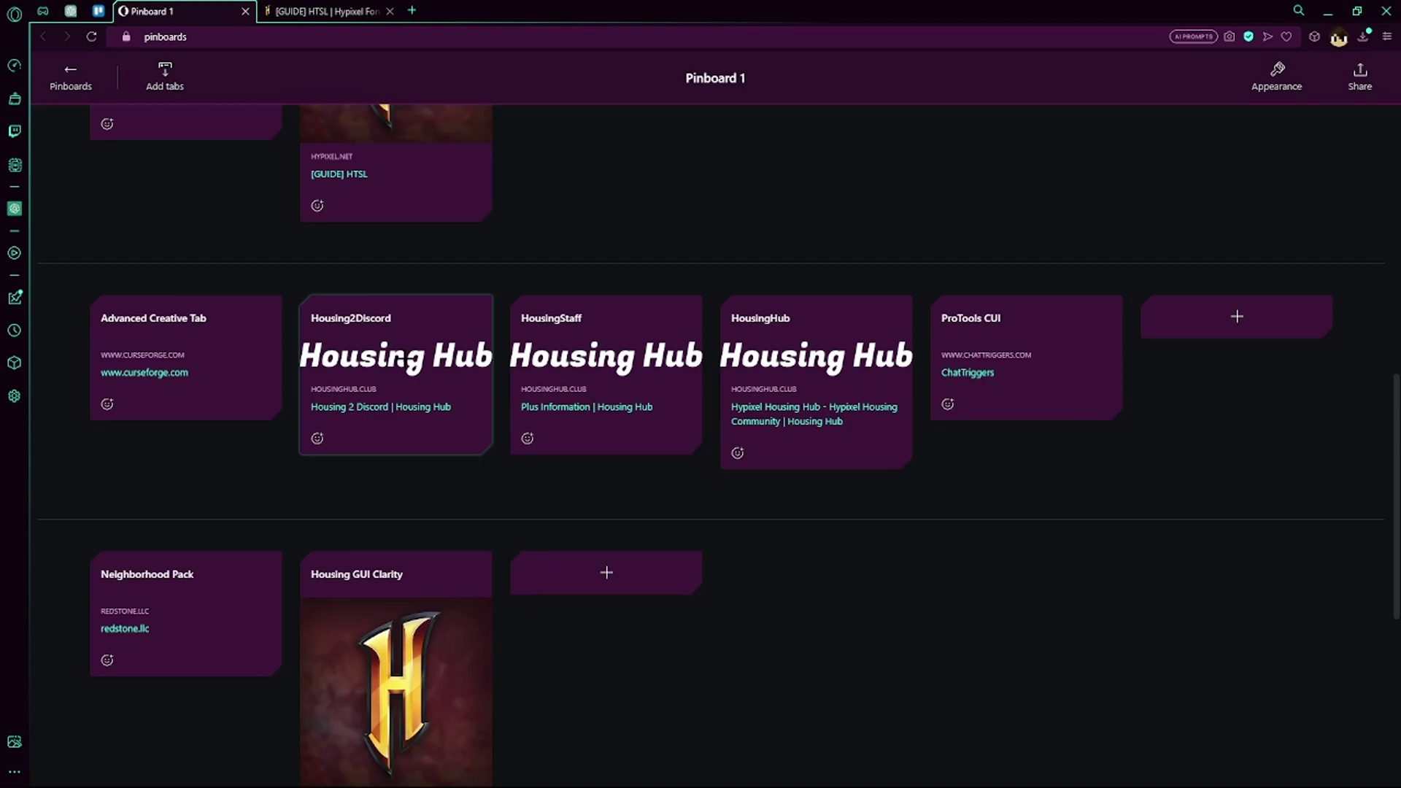
mouse_move(411, 358)
mouse_move(359, 334)
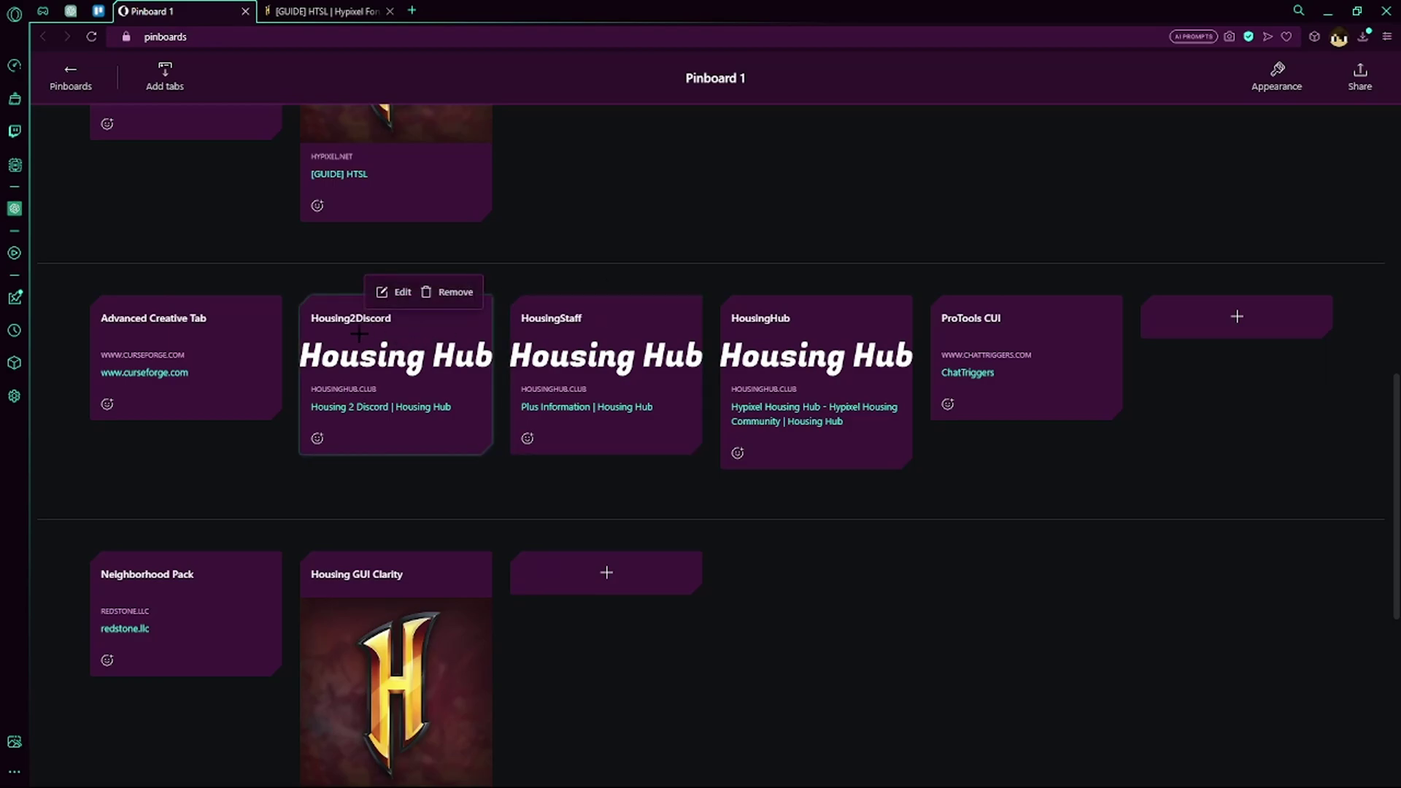
mouse_move(605, 365)
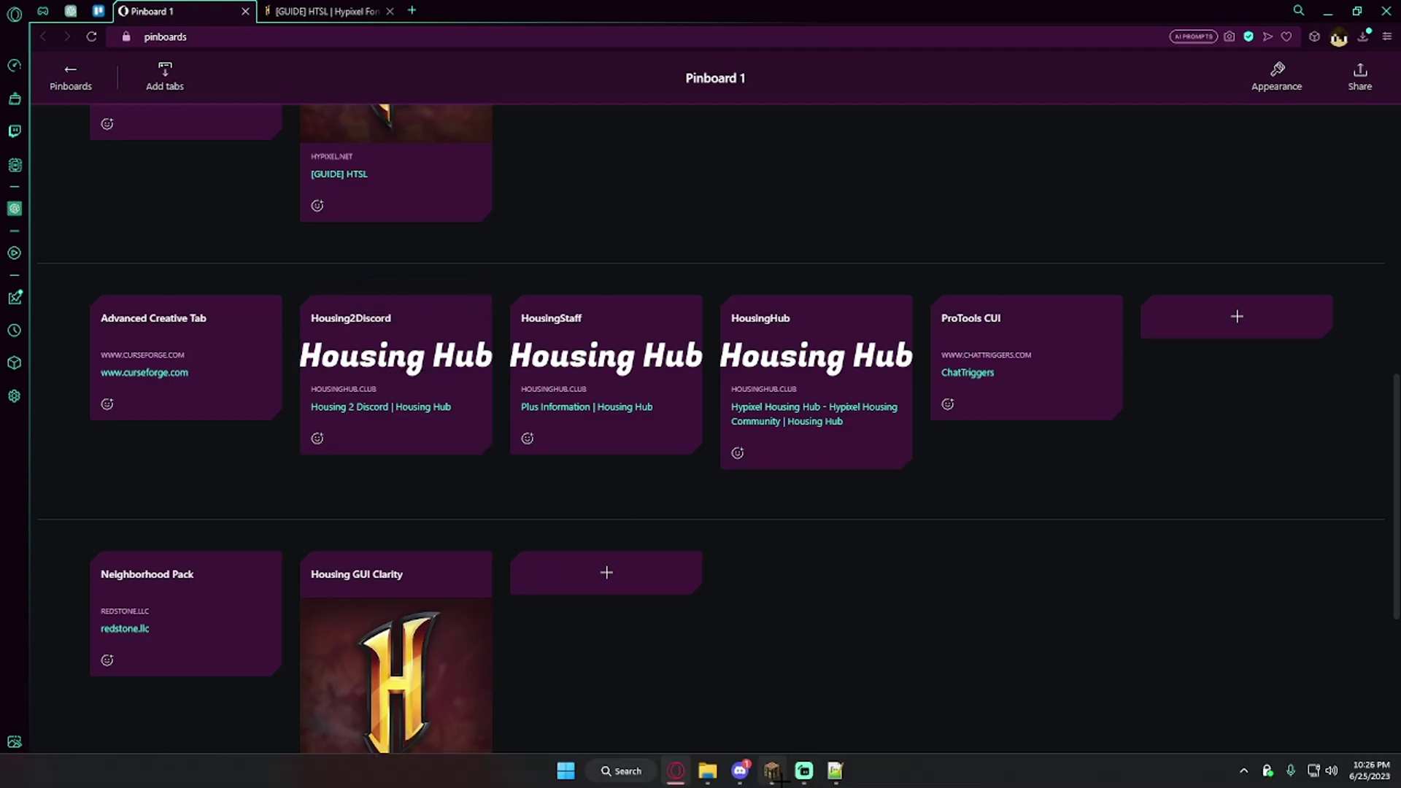
left_click(772, 771)
key("Escape")
key("t")
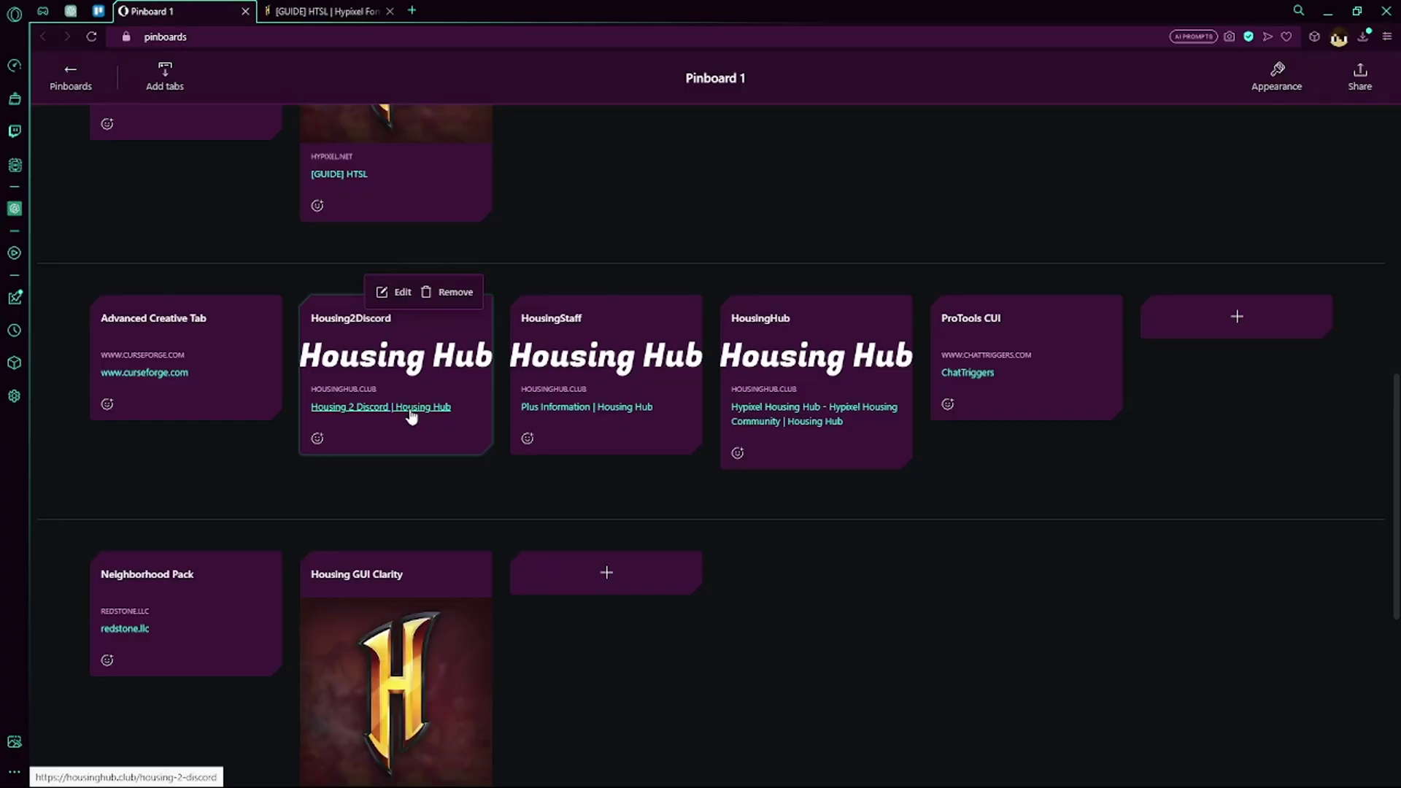
left_click(411, 415)
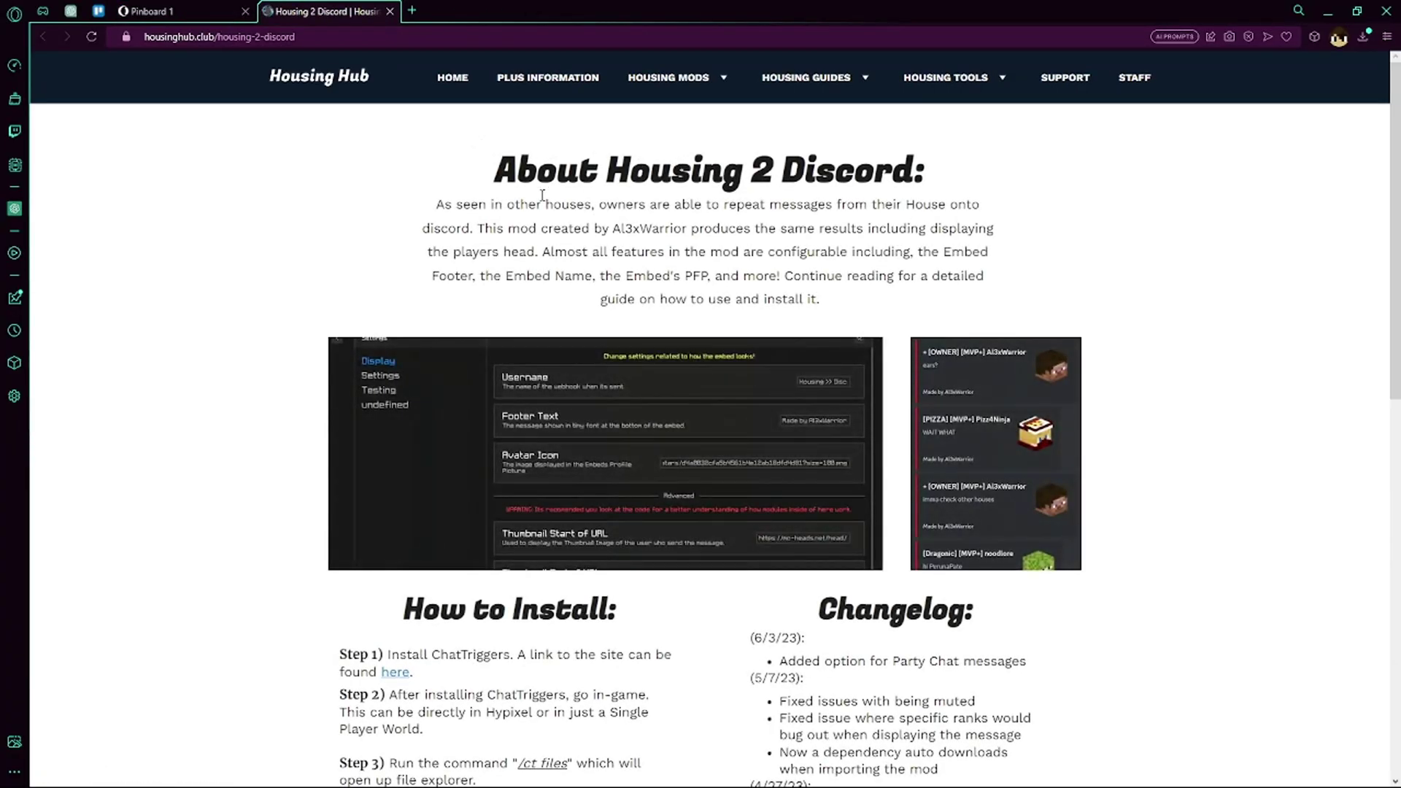
Examine the Housing 2 Discord page's description, install steps, changelog and download section
scroll(468, 403, "down", 4)
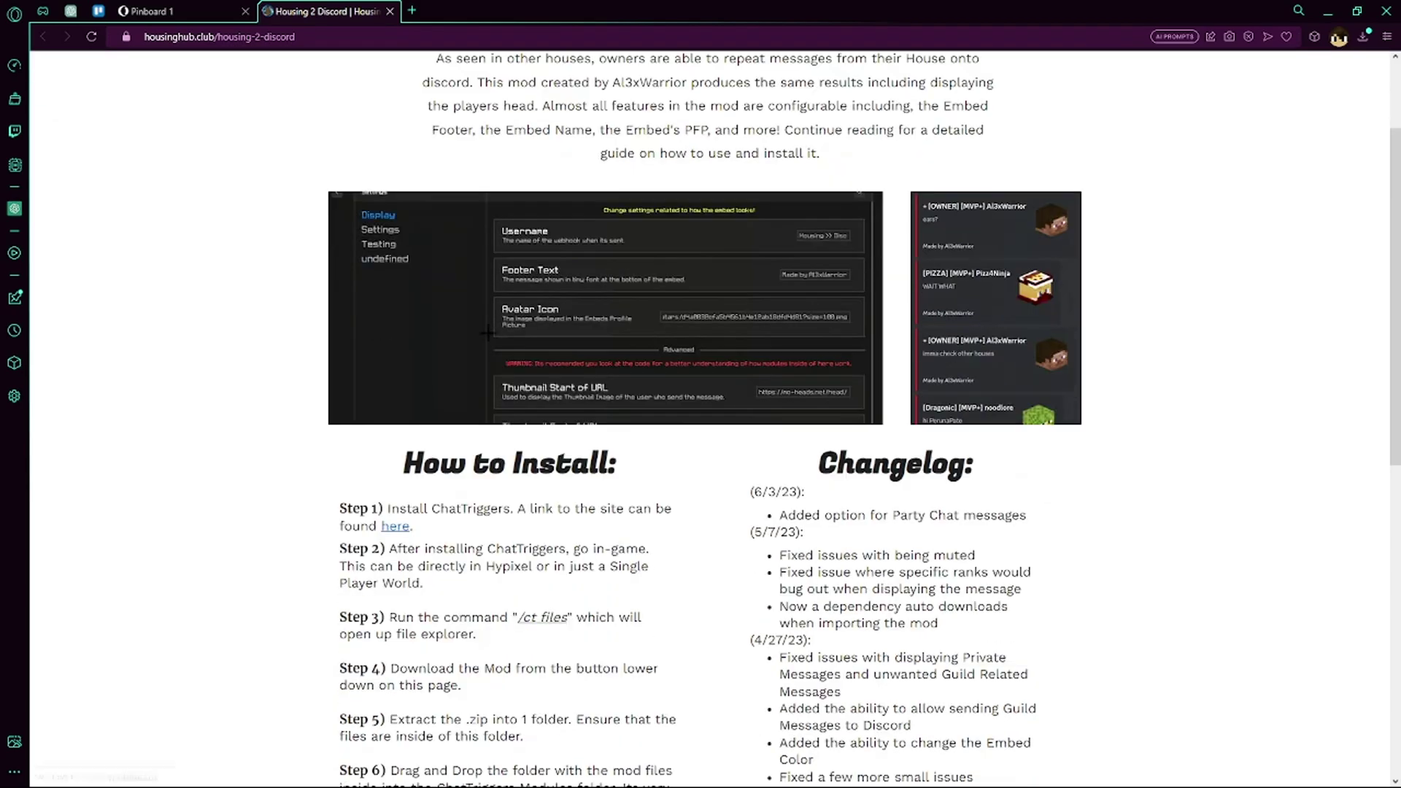
scroll(468, 403, "up", 3)
scroll(847, 502, "down", 2)
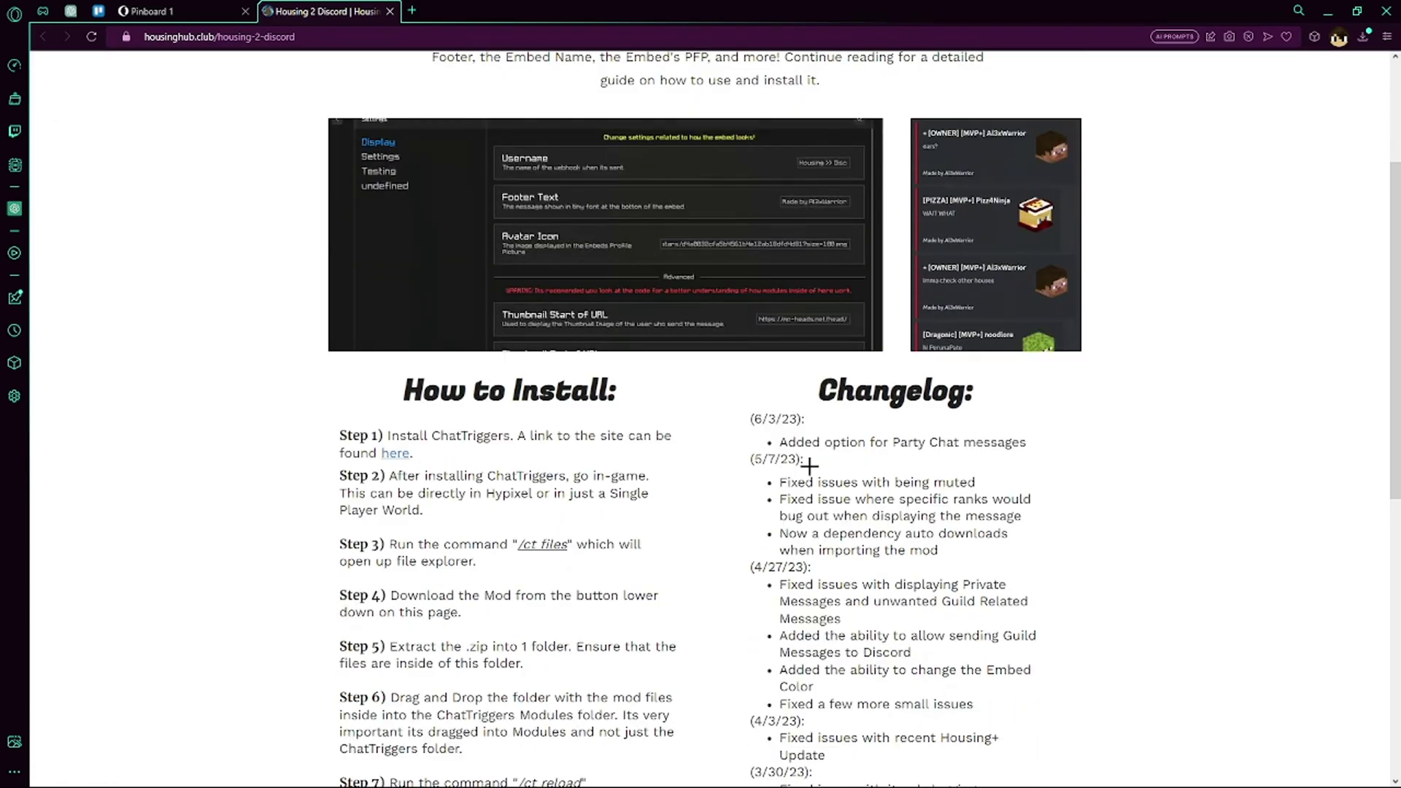
scroll(838, 536, "down", 5)
scroll(844, 563, "up", 6)
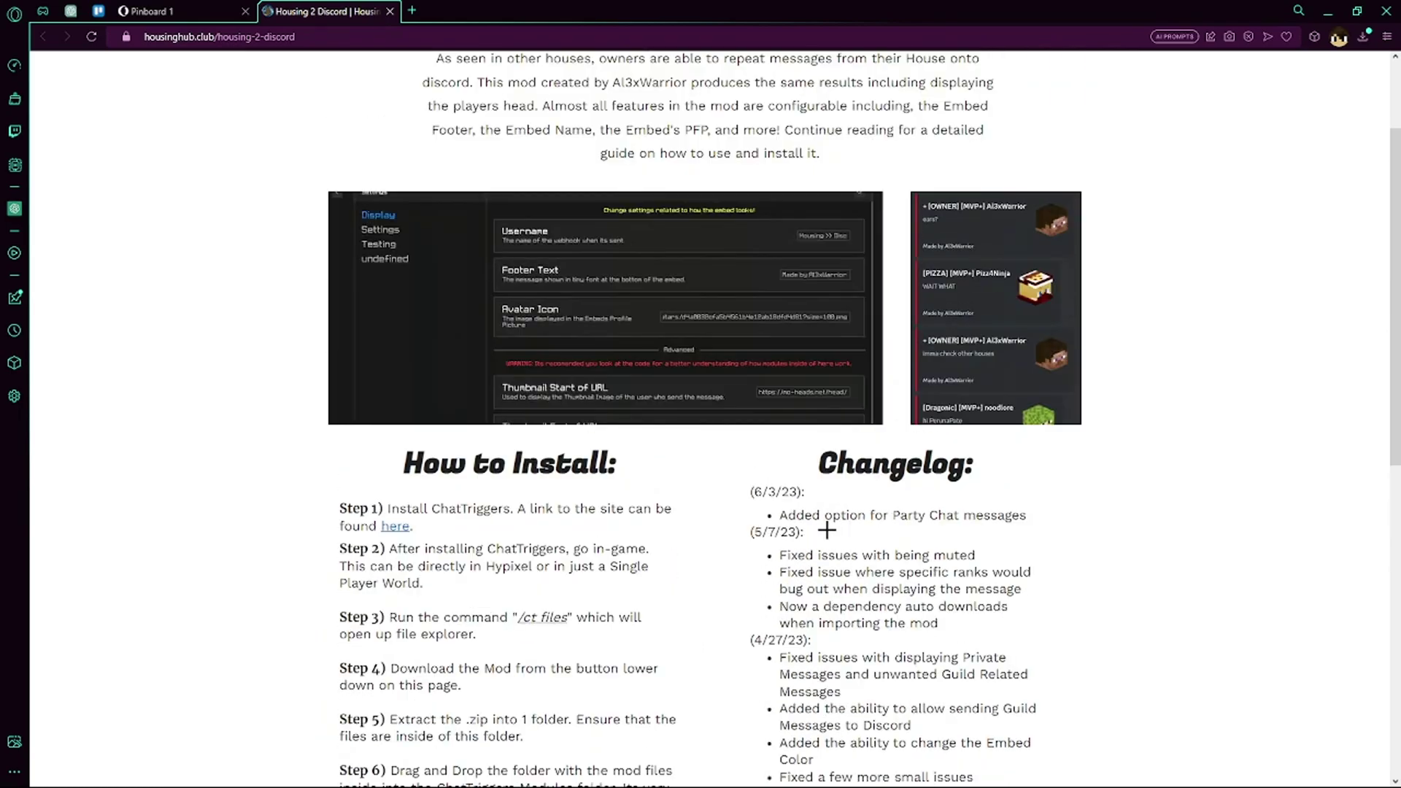
scroll(910, 531, "down", 4)
scroll(800, 530, "down", 5)
scroll(800, 531, "up", 5)
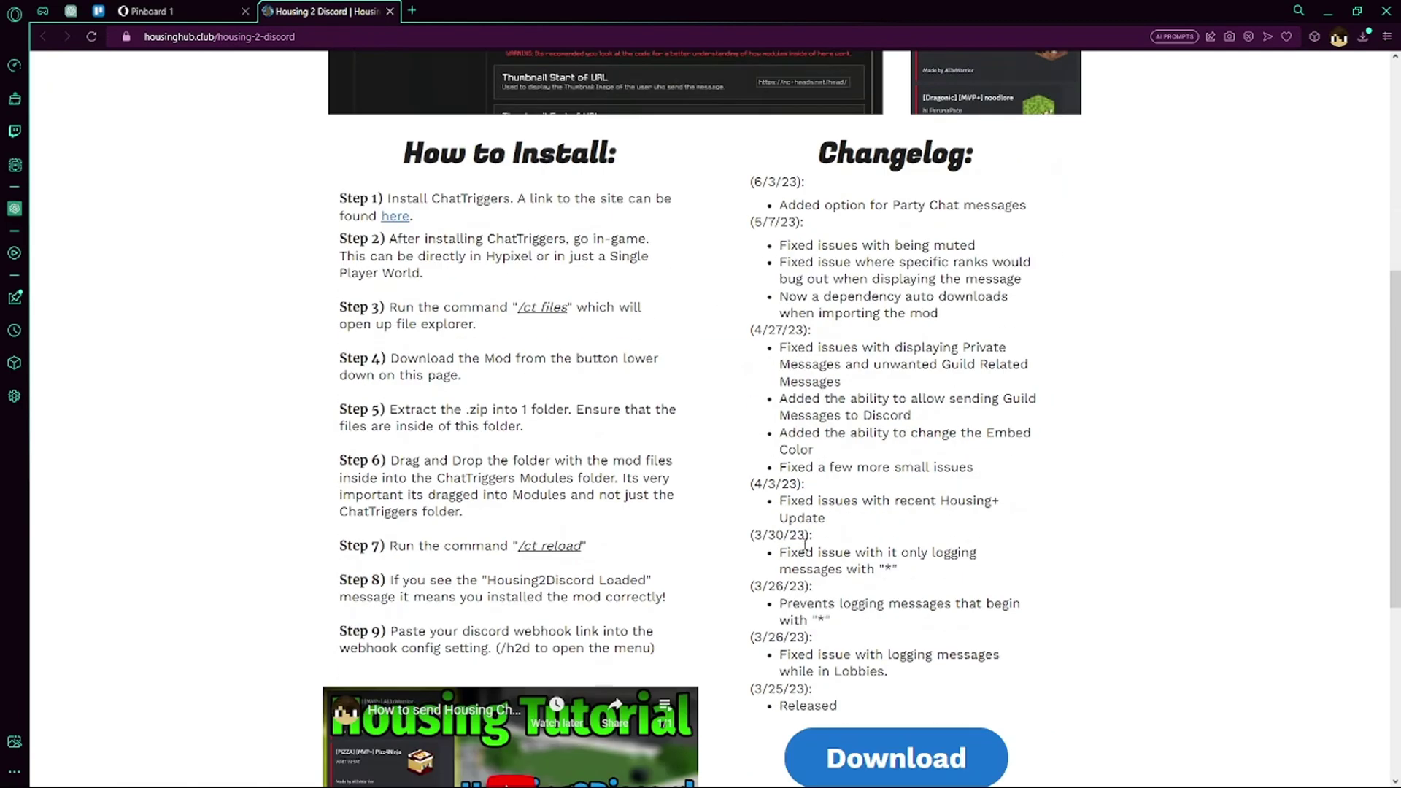
scroll(867, 469, "down", 4)
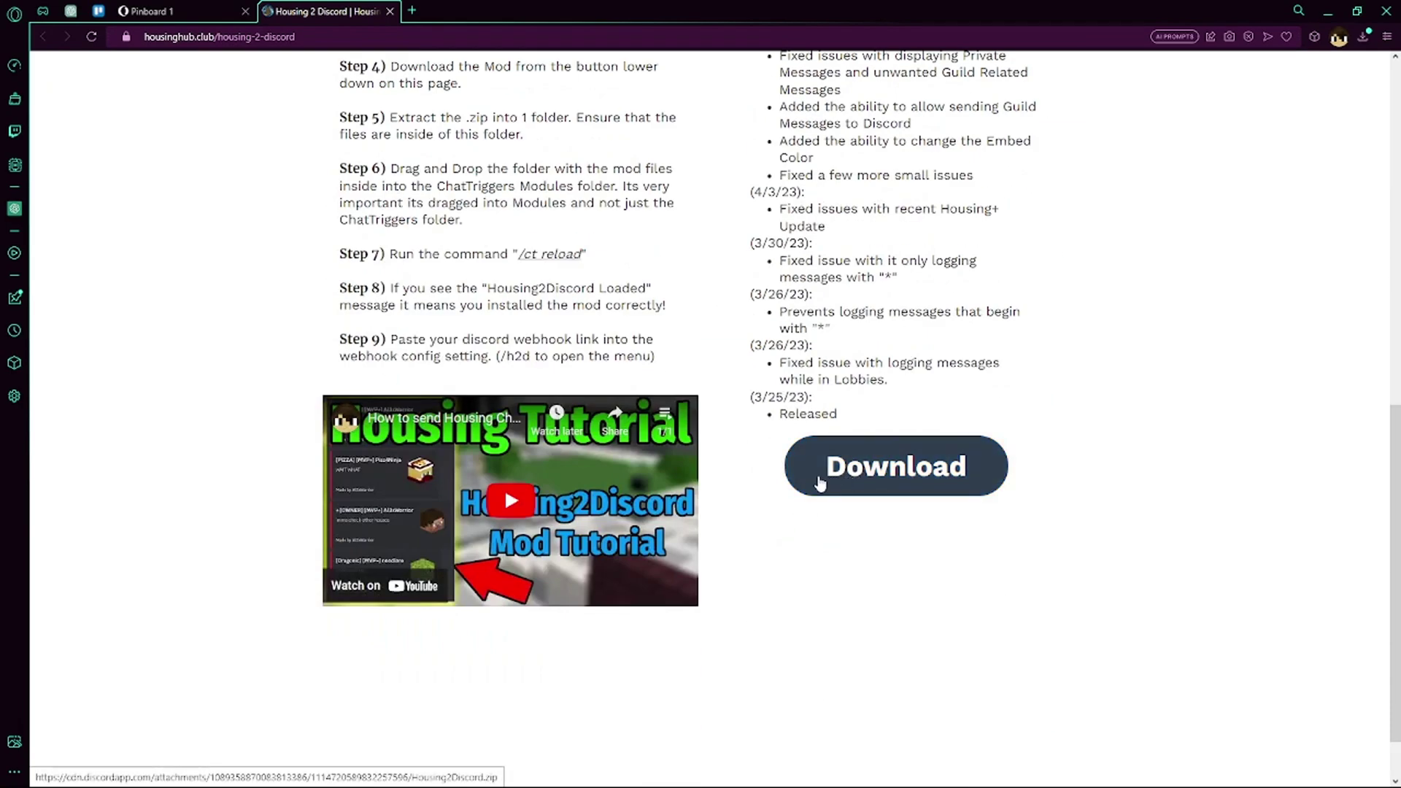
scroll(775, 478, "up", 10)
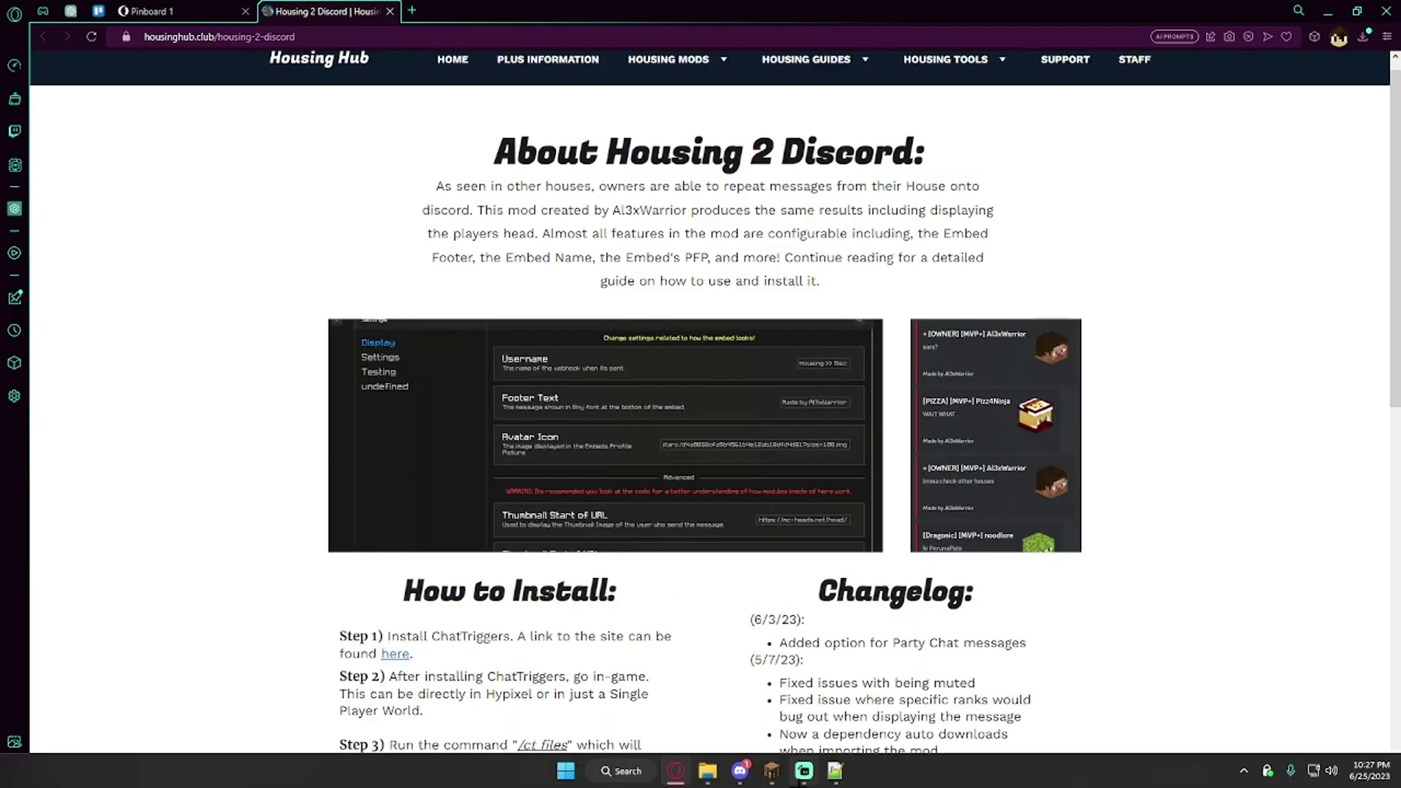
Switch to Minecraft and try to import the module with /ct import Housing2Discord
left_click(772, 772)
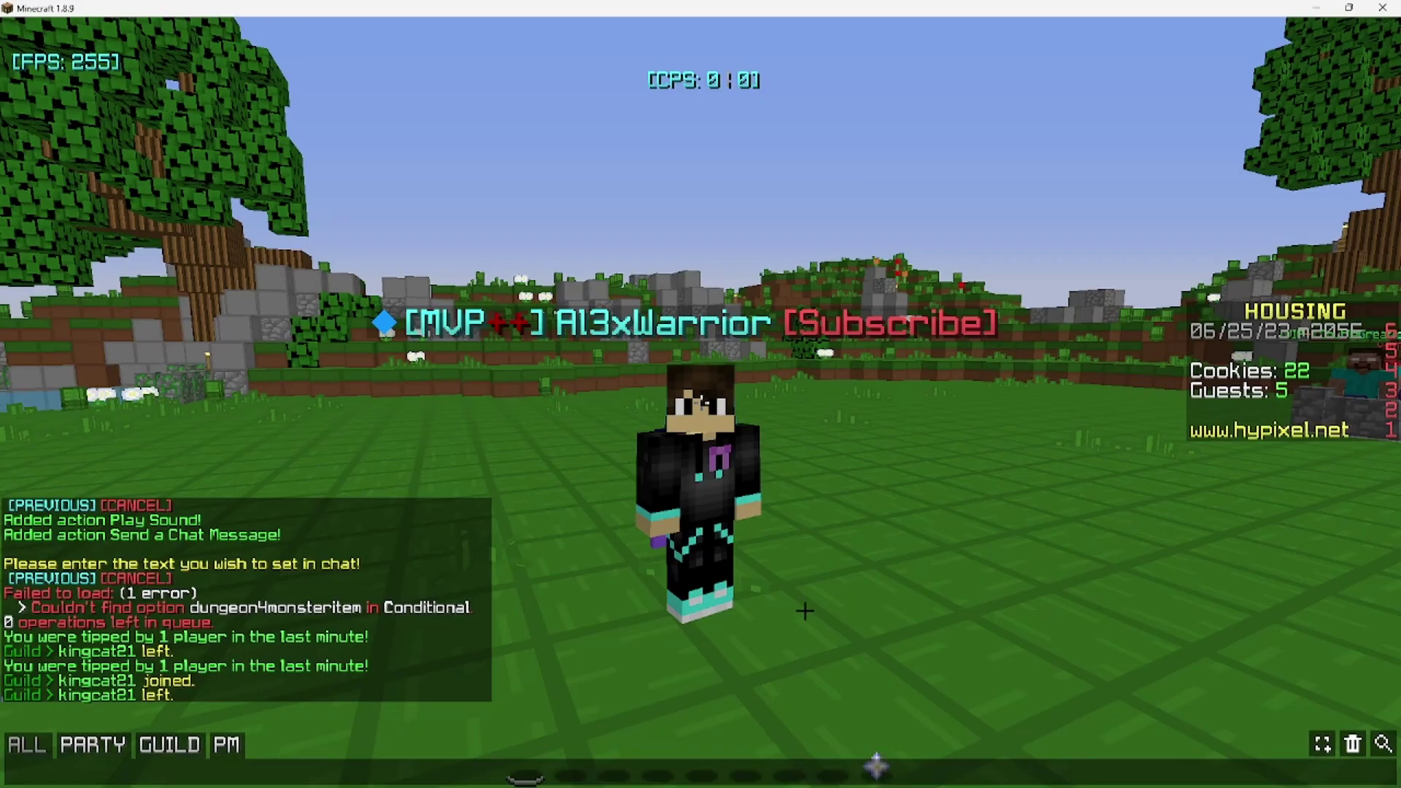
type("/ct import Housing2Dis")
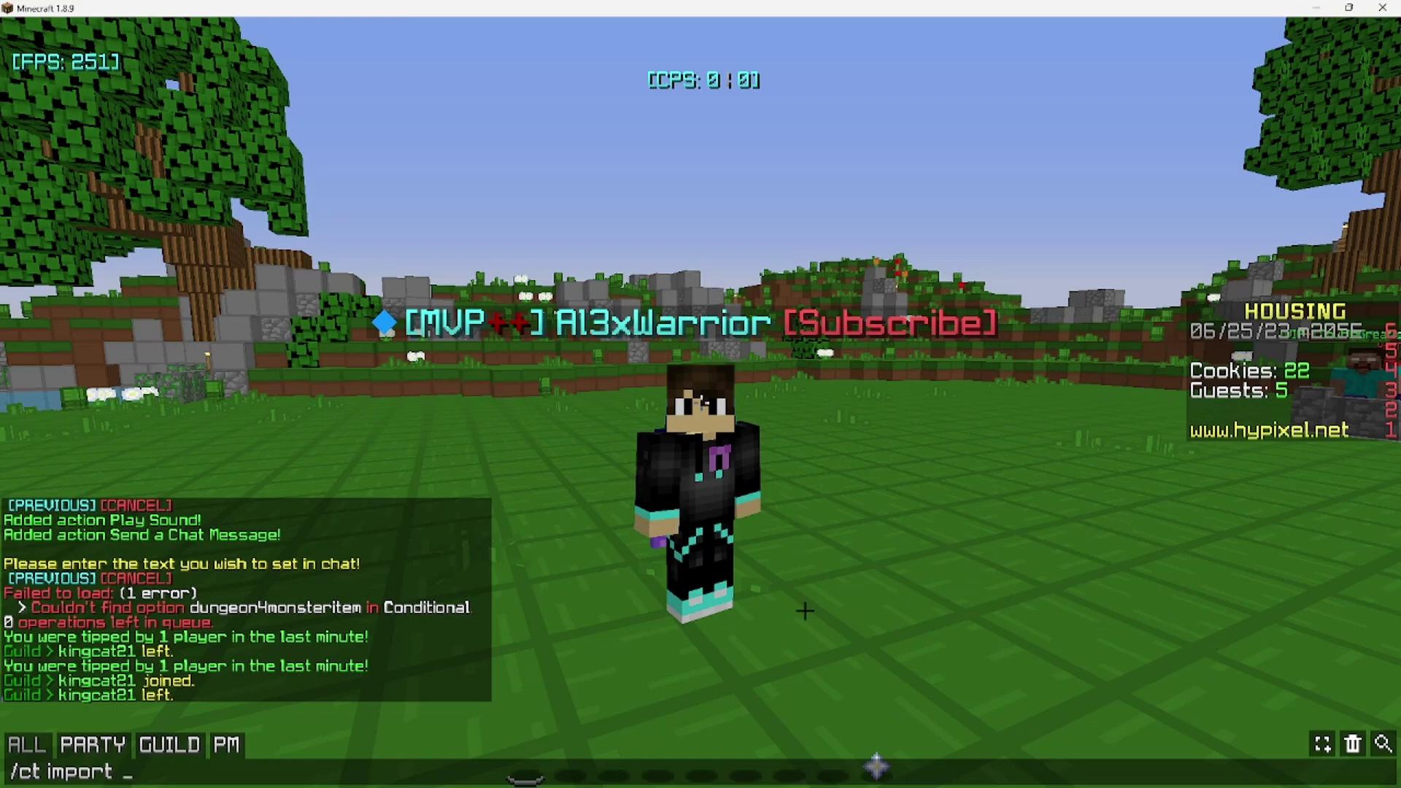
type("cord")
key("Return")
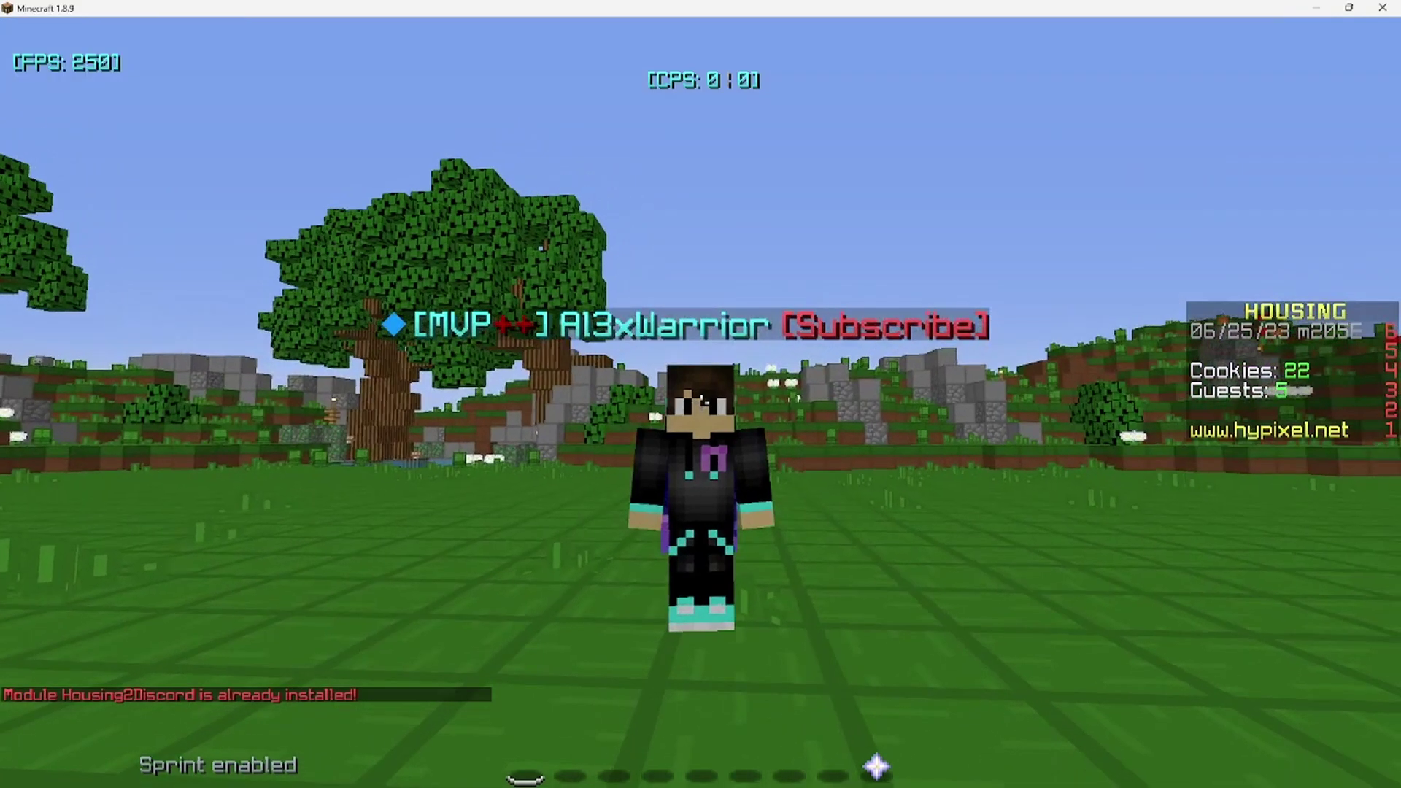
Run /h2d to open the Housing2Discord settings
type("/ct re")
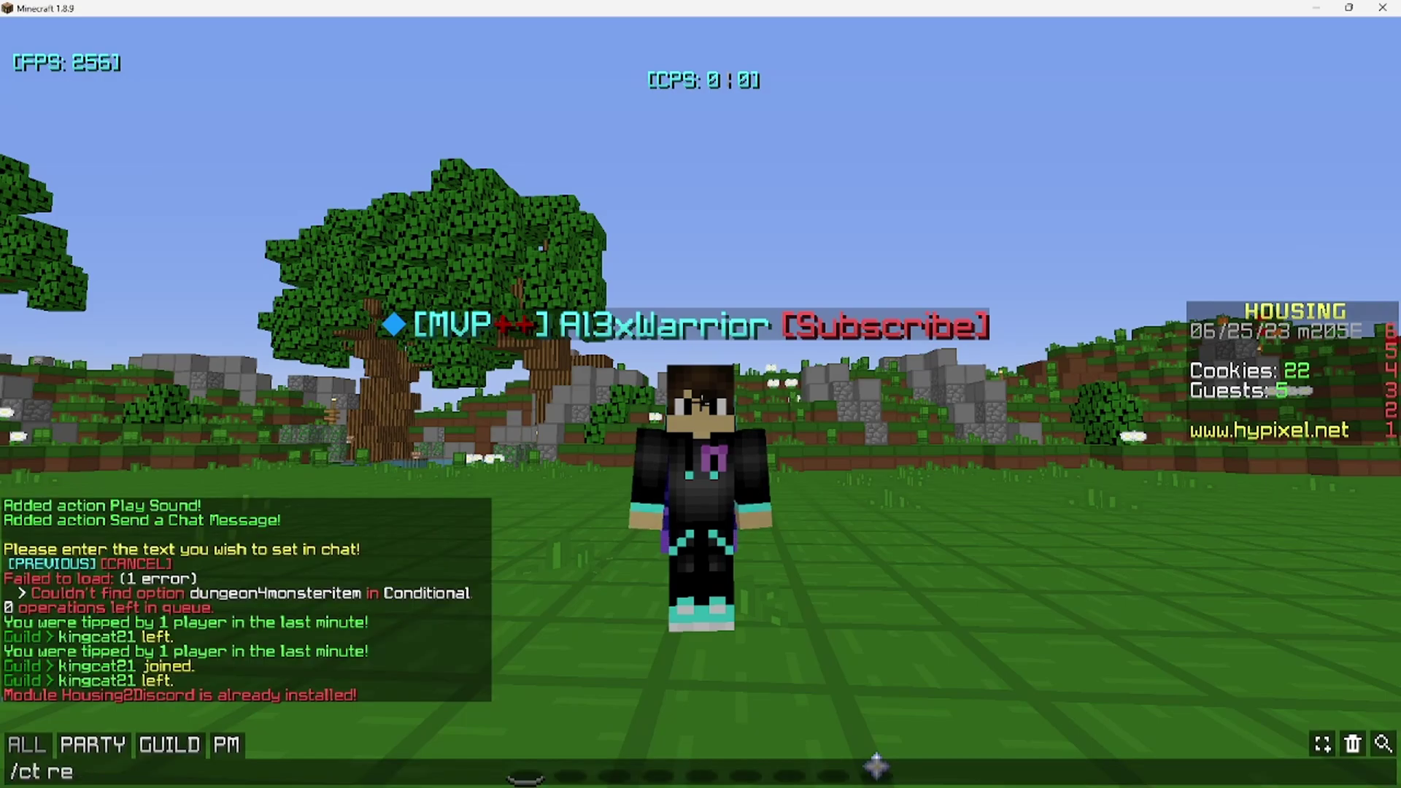
key("Escape")
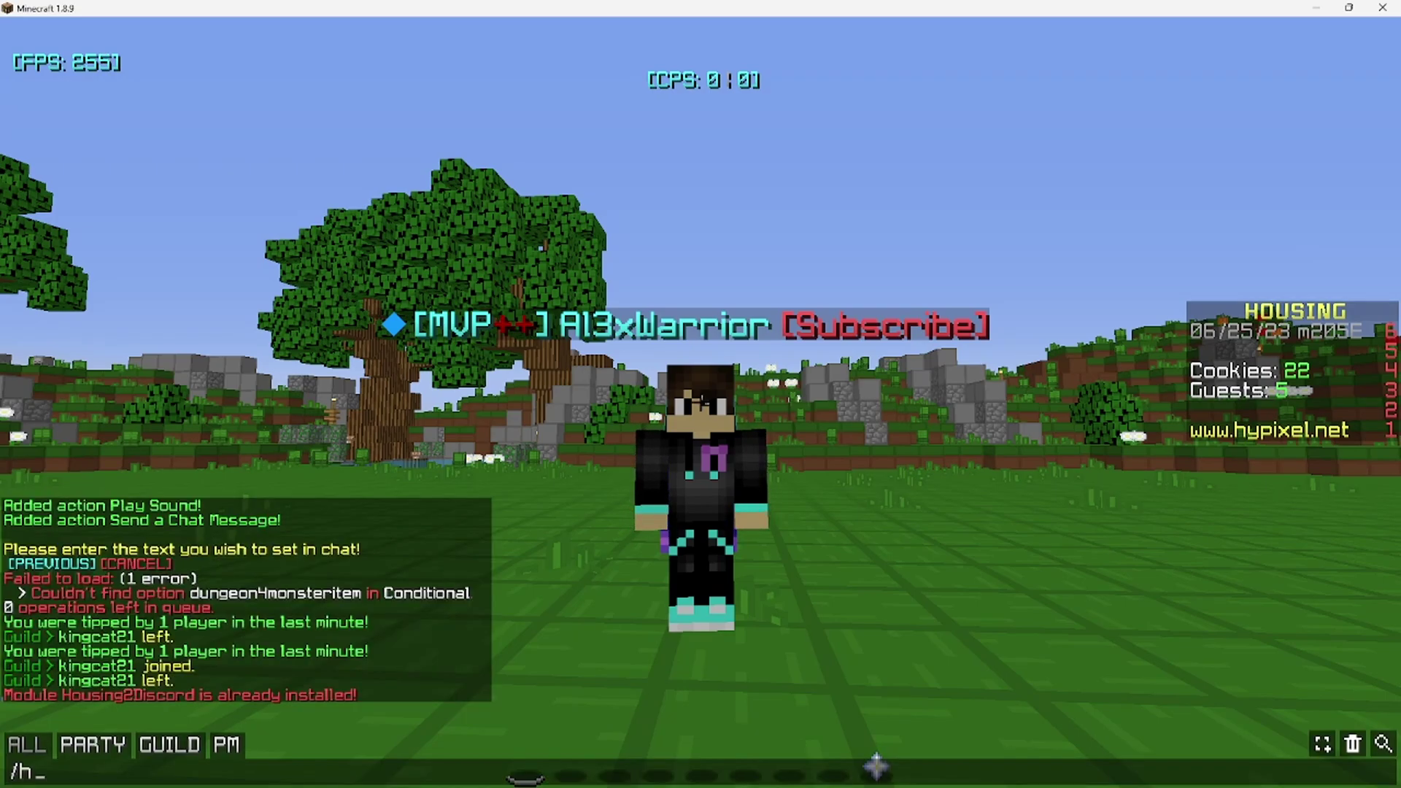
type("/h2d")
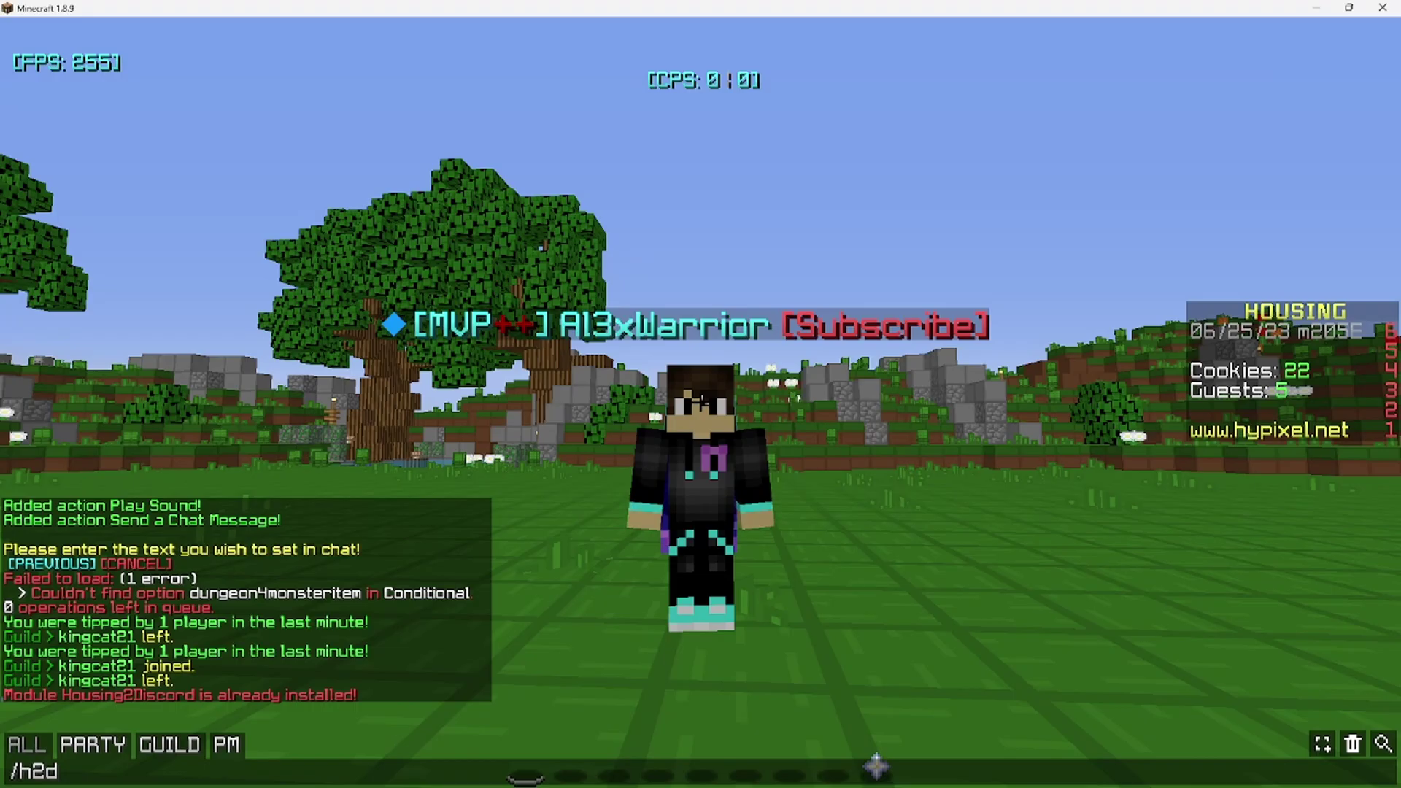
key("Return")
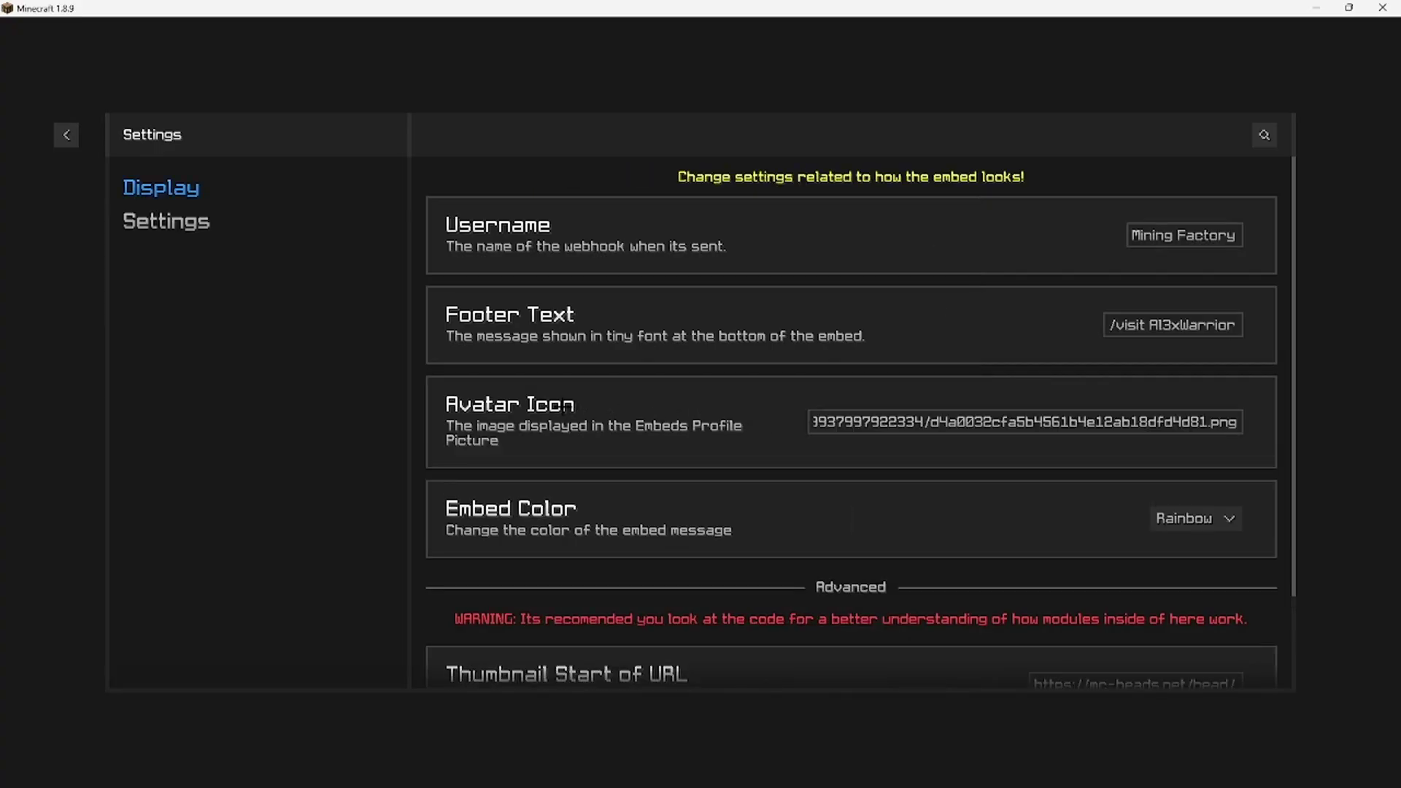
Examine the Housing2Discord module settings and the Display options for the embed, including the advanced thumbnail URL options
left_click(167, 221)
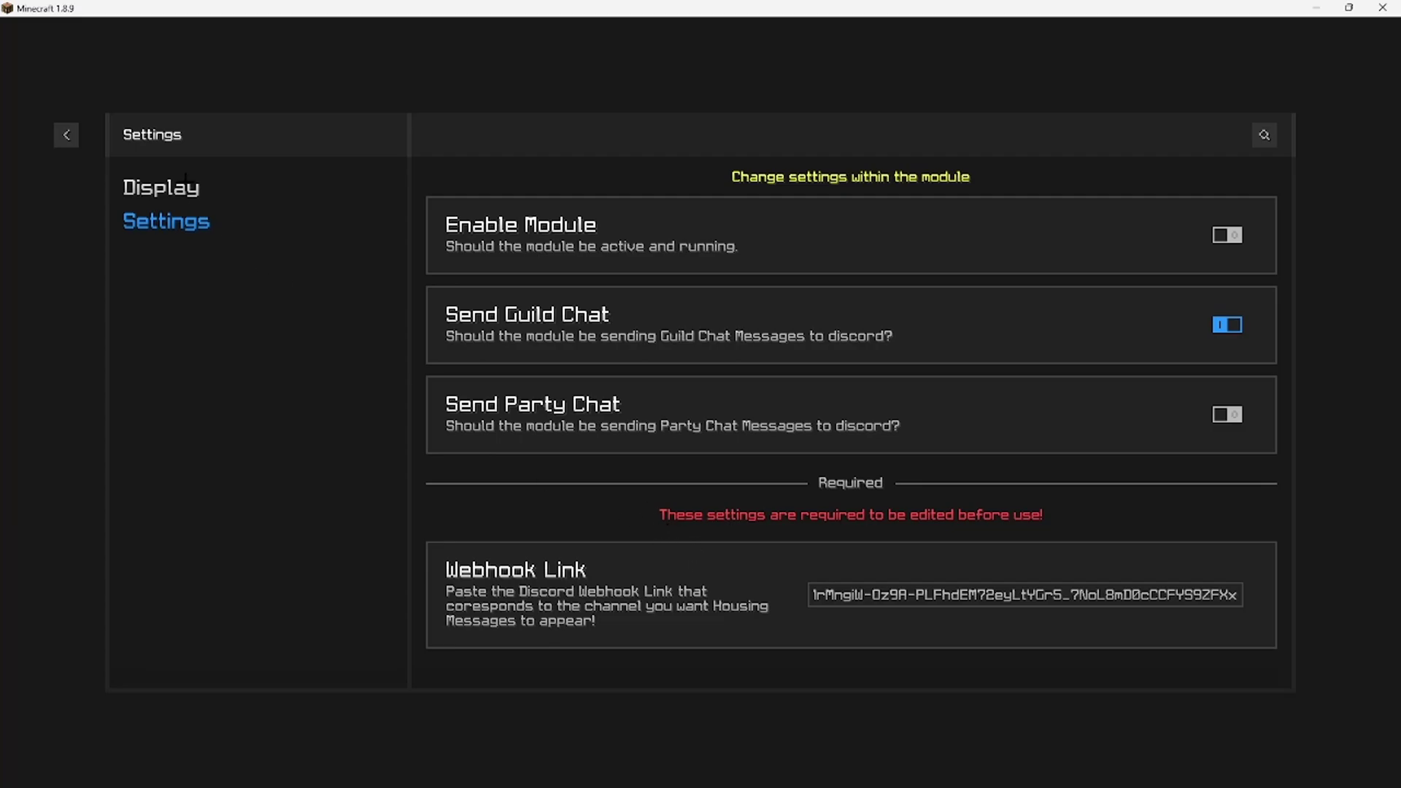
left_click(160, 187)
scroll(559, 509, "down", 3)
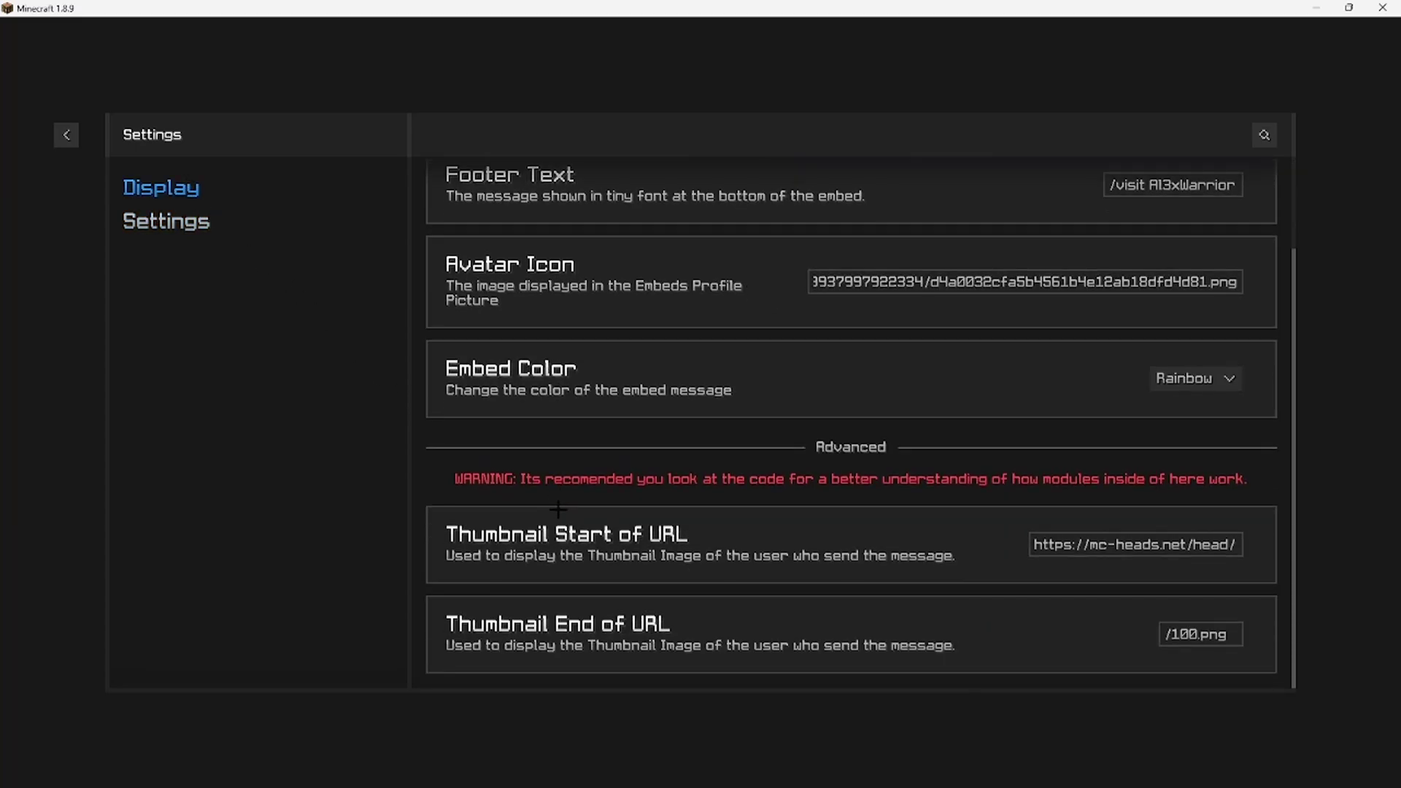
scroll(556, 504, "up", 3)
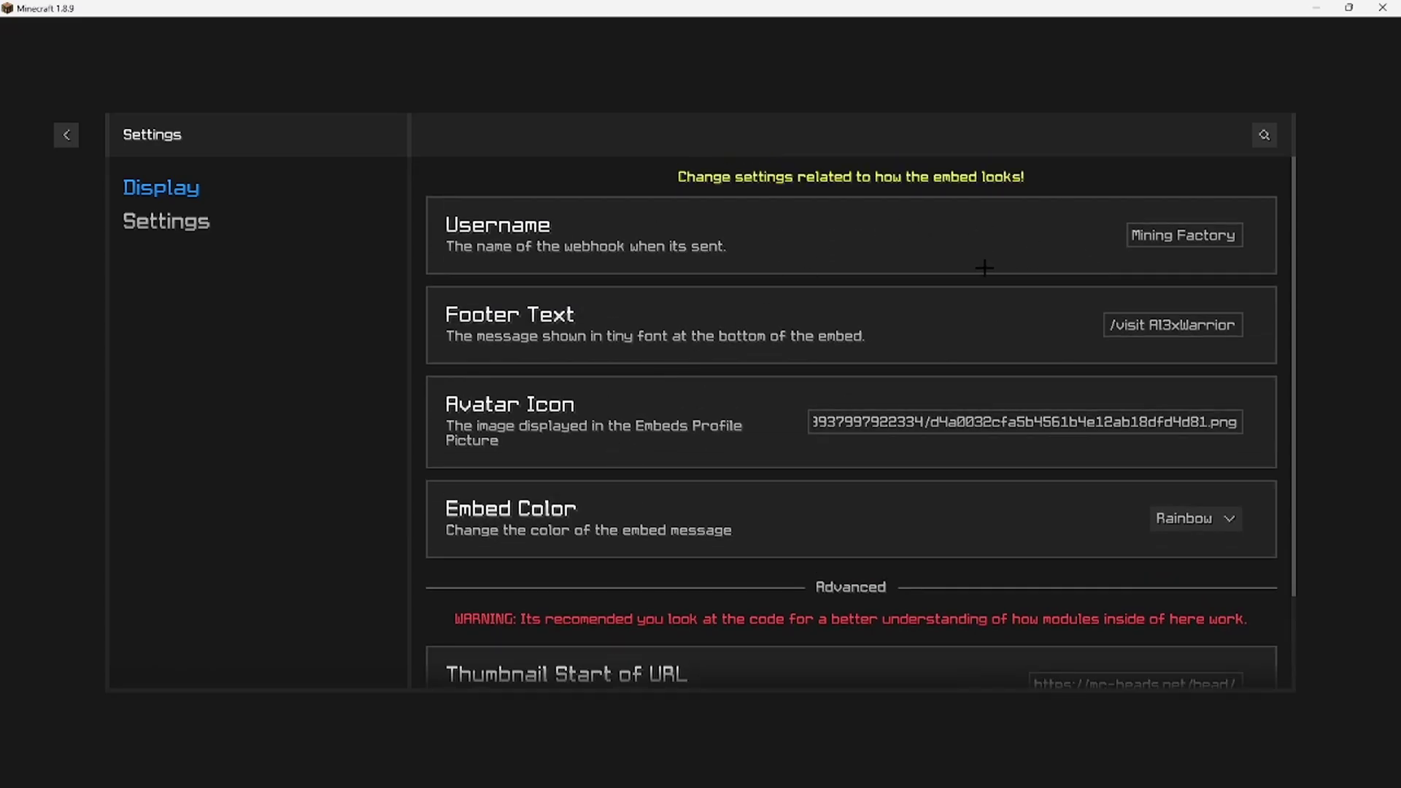
scroll(978, 300, "down", 1)
scroll(730, 380, "down", 3)
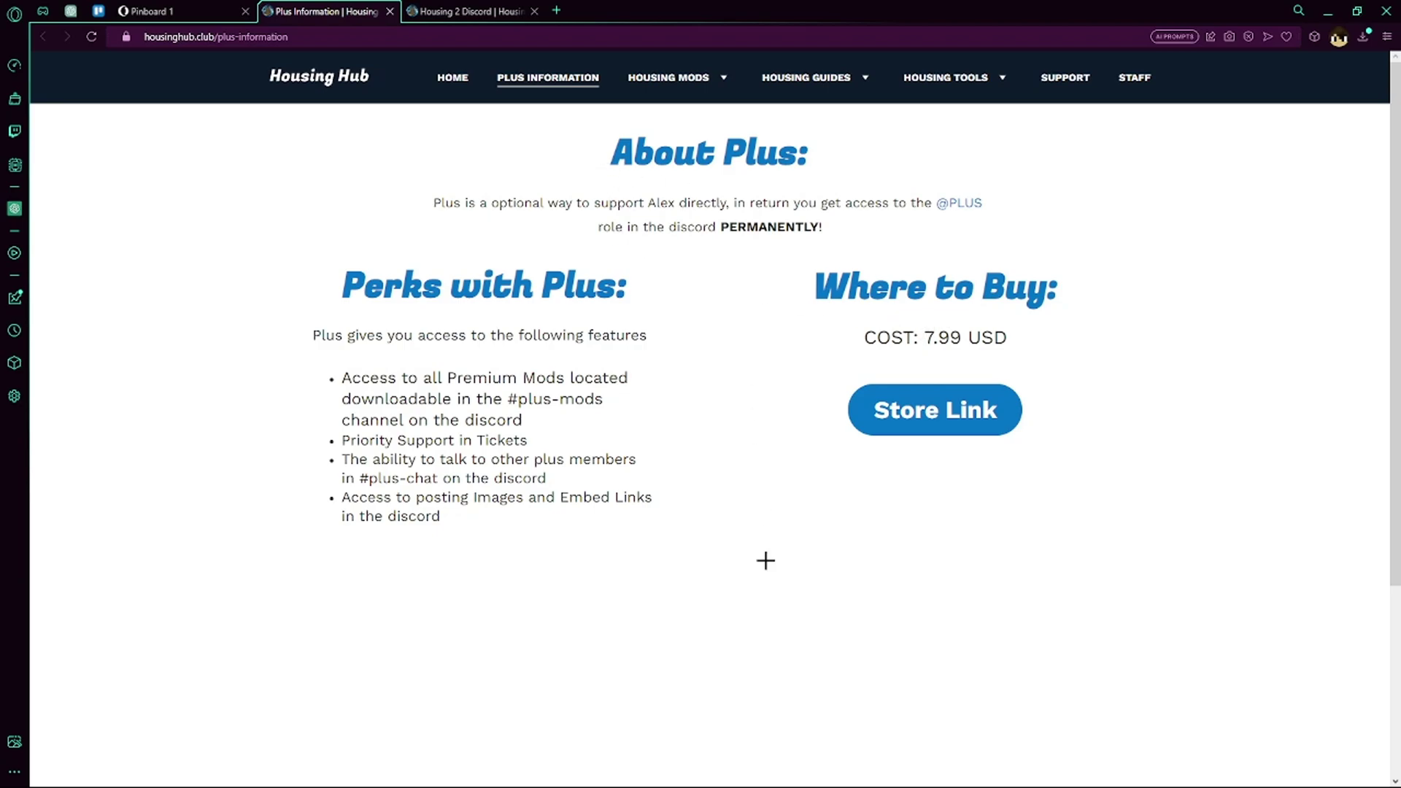
Switch from the Plus Information page to Minecraft and run /hstaff to open the HousingStaff settings
mouse_move(768, 785)
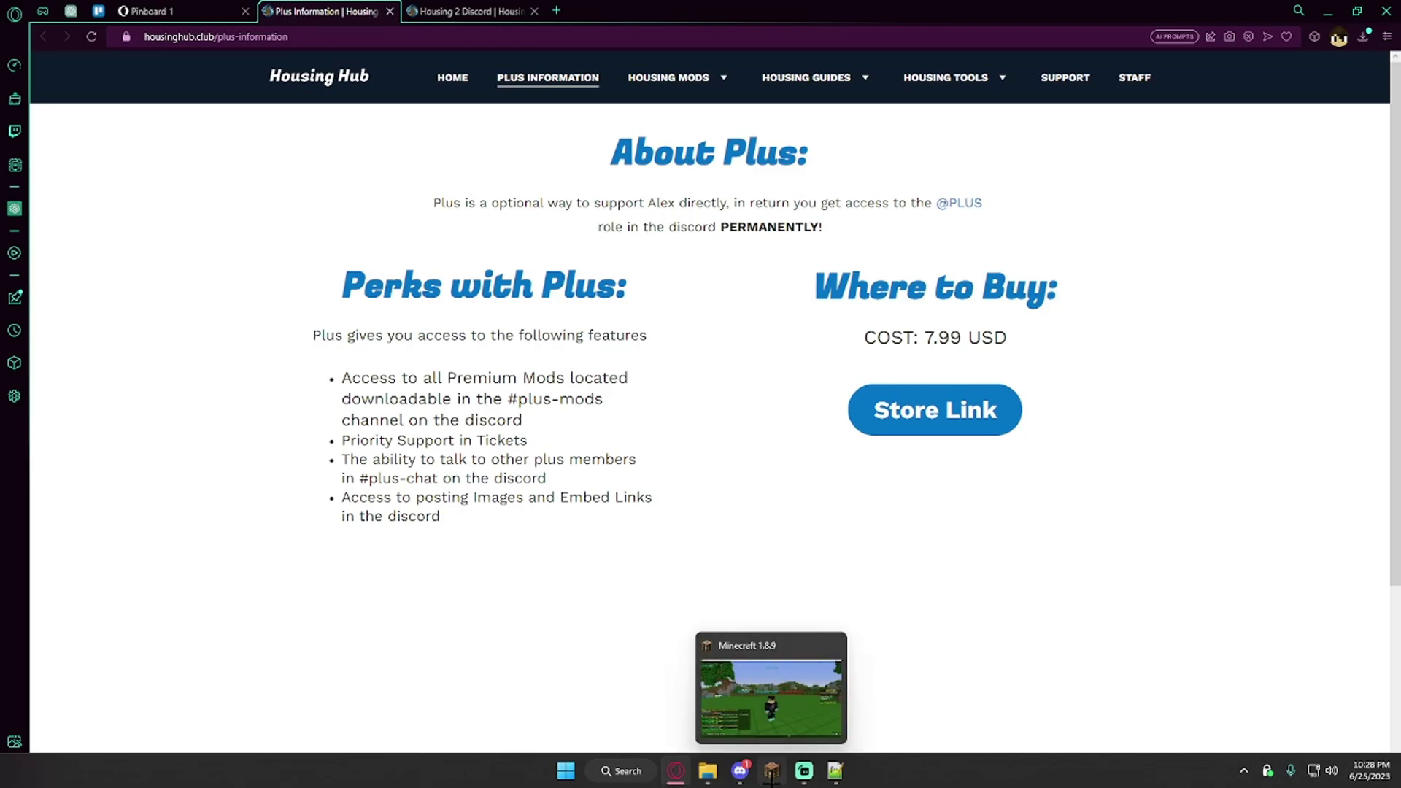
left_click(771, 780)
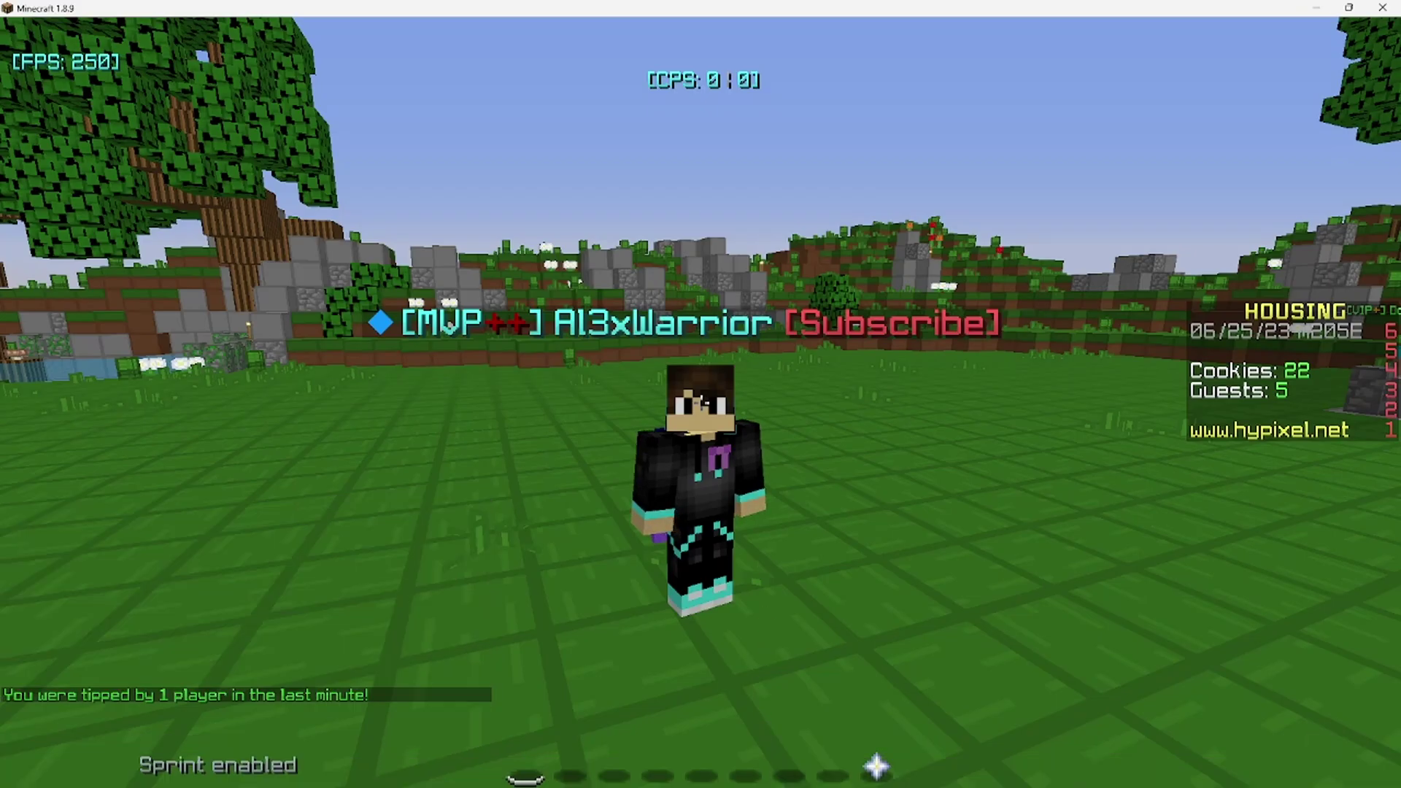
key("slash")
type("uh")
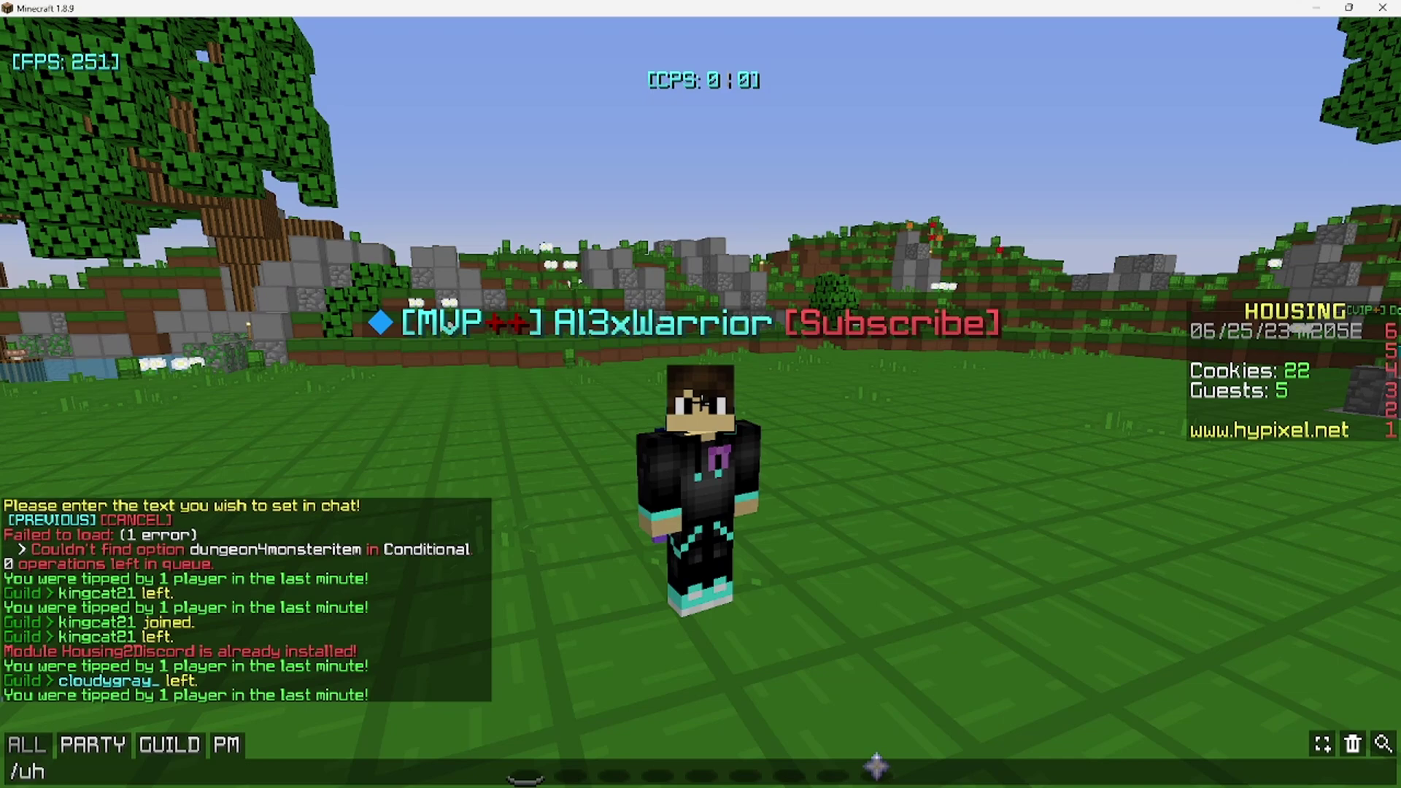
key("BackSpace")
key("BackSpace")
type("hs")
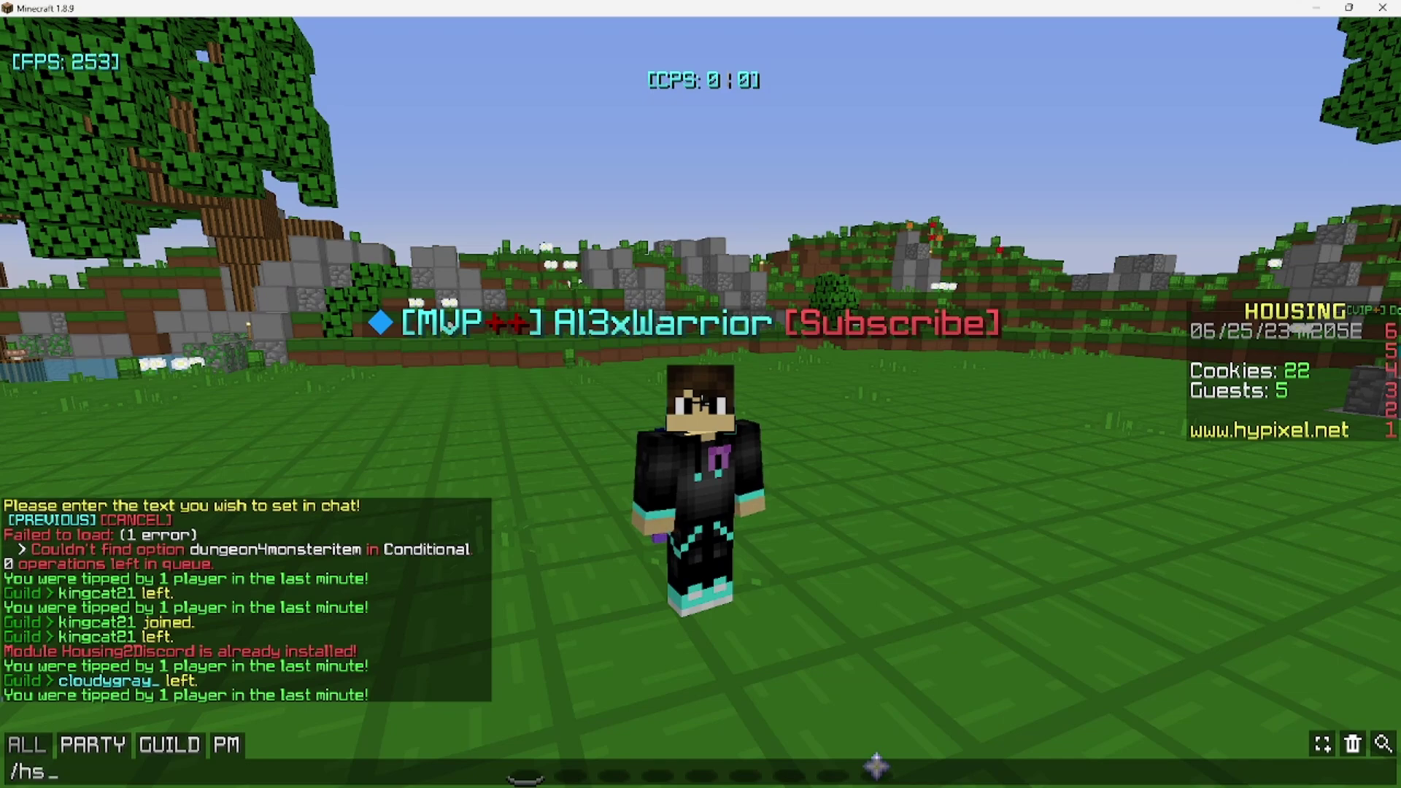
type("taff")
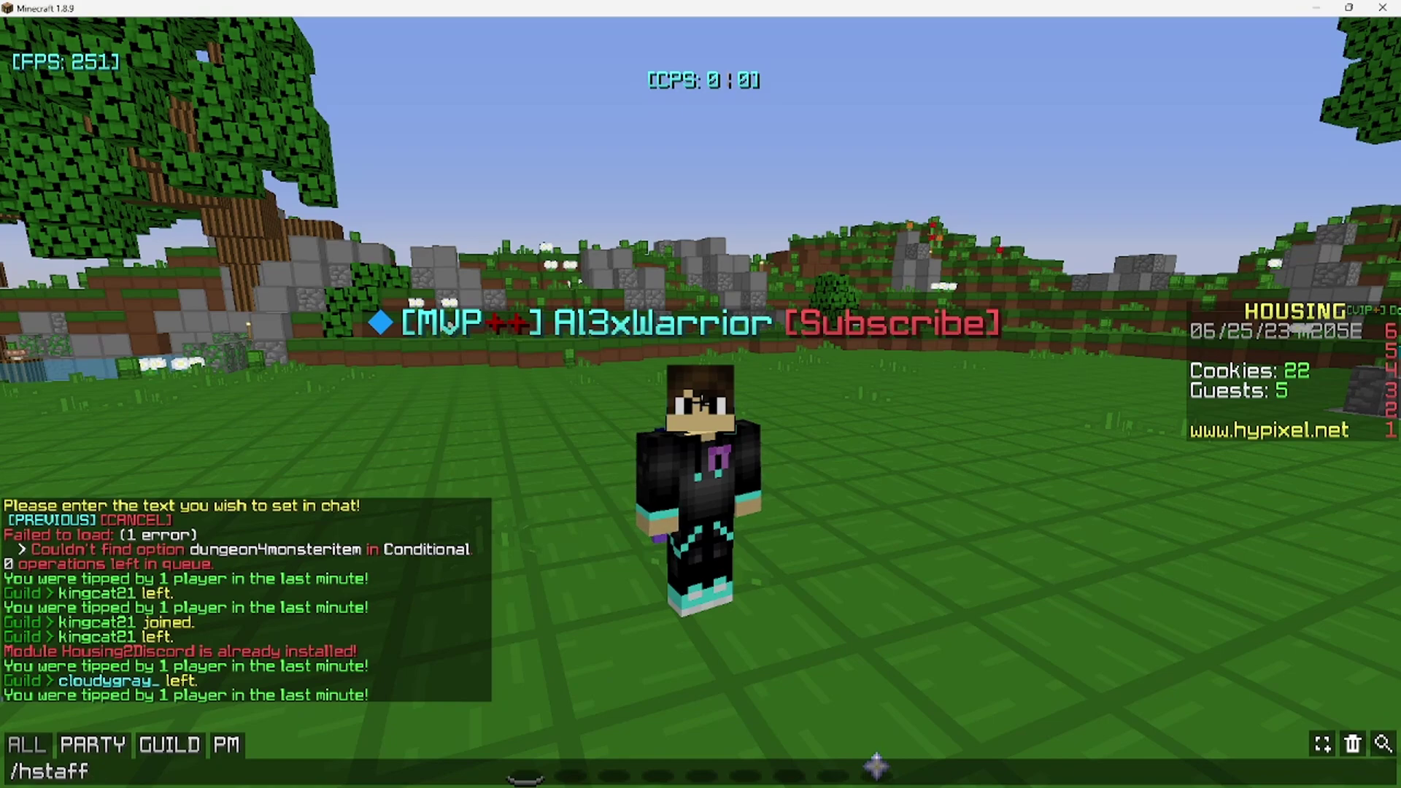
key("Return")
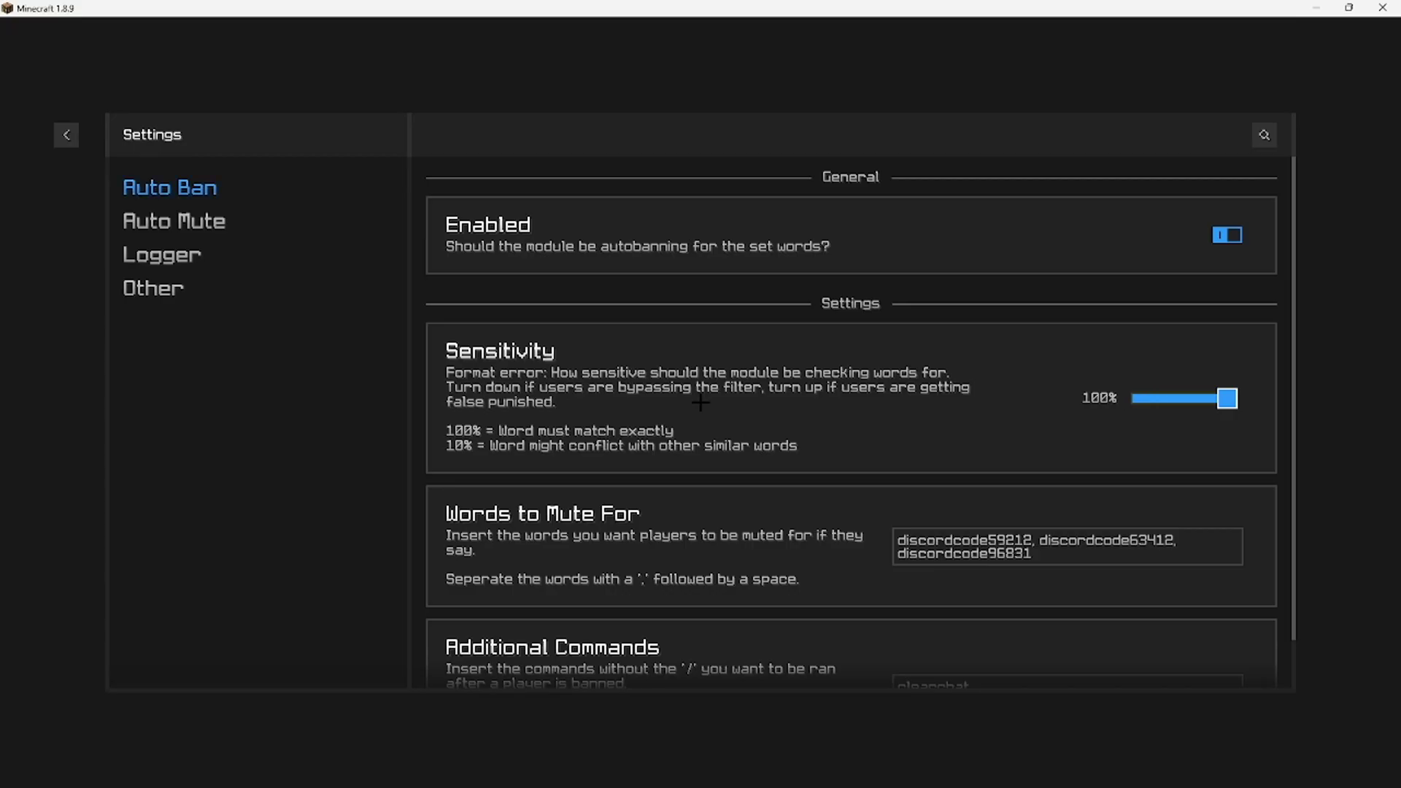
Try the Auto Ban sensitivity at 0% and return it to 100%
scroll(672, 402, "down", 2)
scroll(625, 401, "up", 2)
scroll(715, 292, "down", 1)
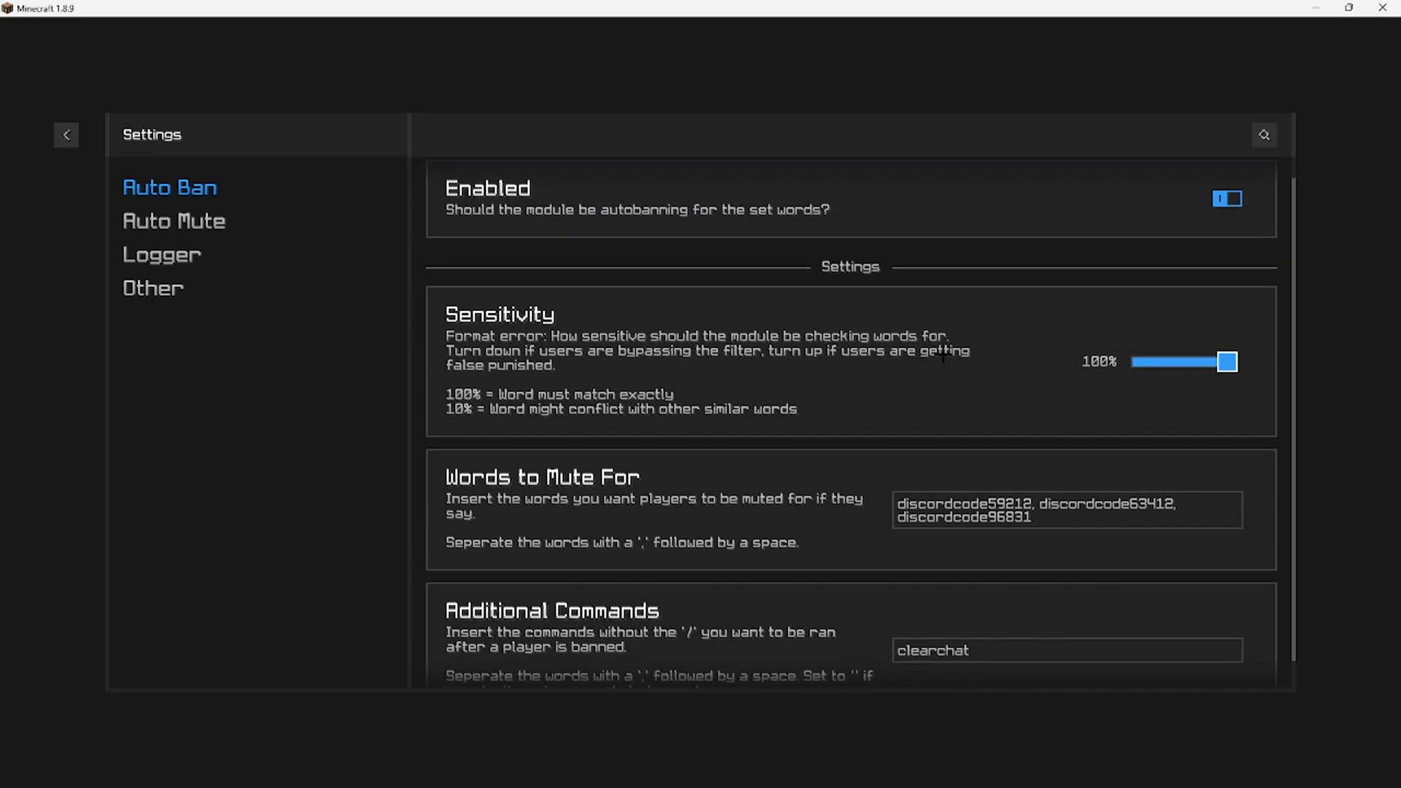
left_click_drag(1230, 361, 1284, 368)
left_click_drag(1226, 365, 1092, 385)
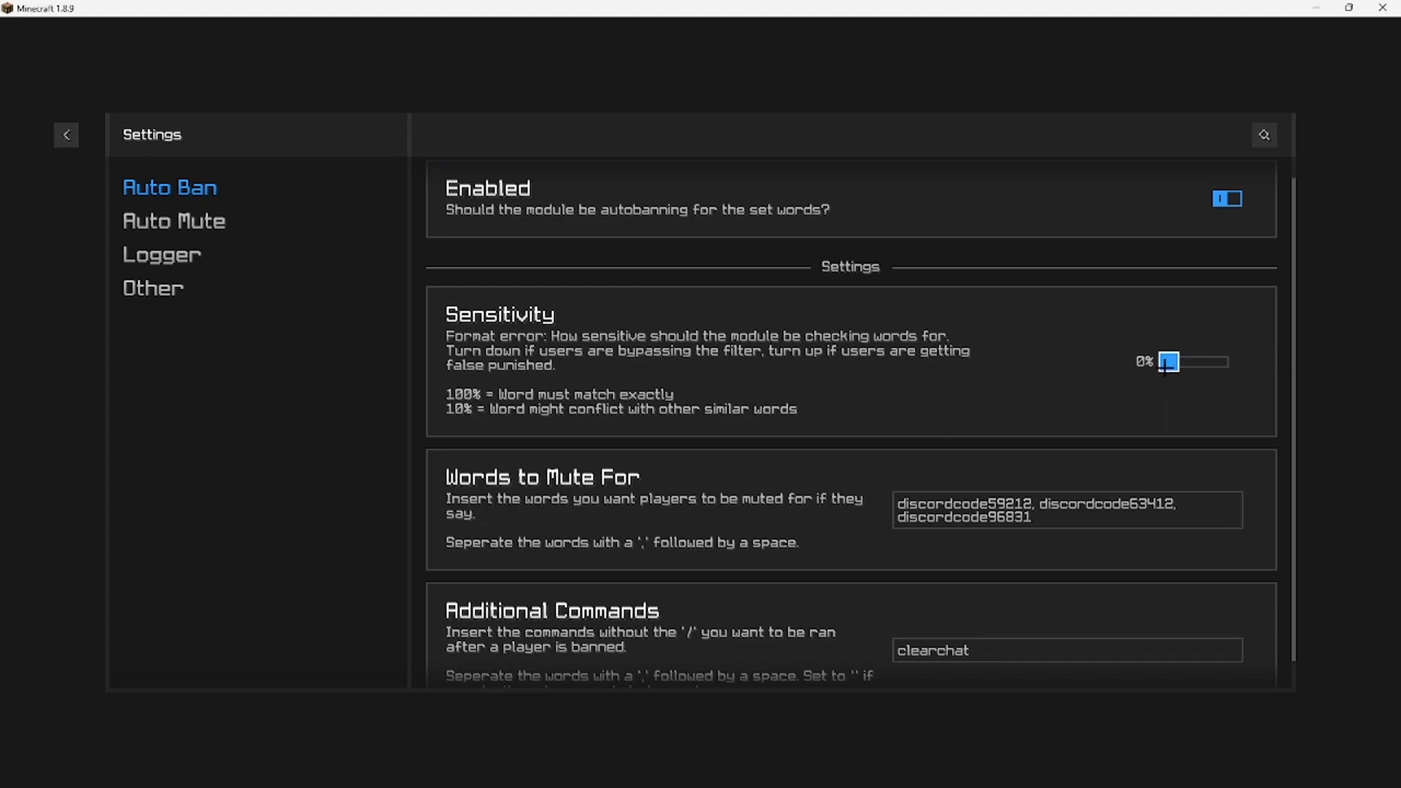
left_click_drag(1168, 361, 1240, 362)
Examine the Auto Ban word list and additional commands, plus the Auto Mute, Logger and Other settings
scroll(834, 420, "down", 1)
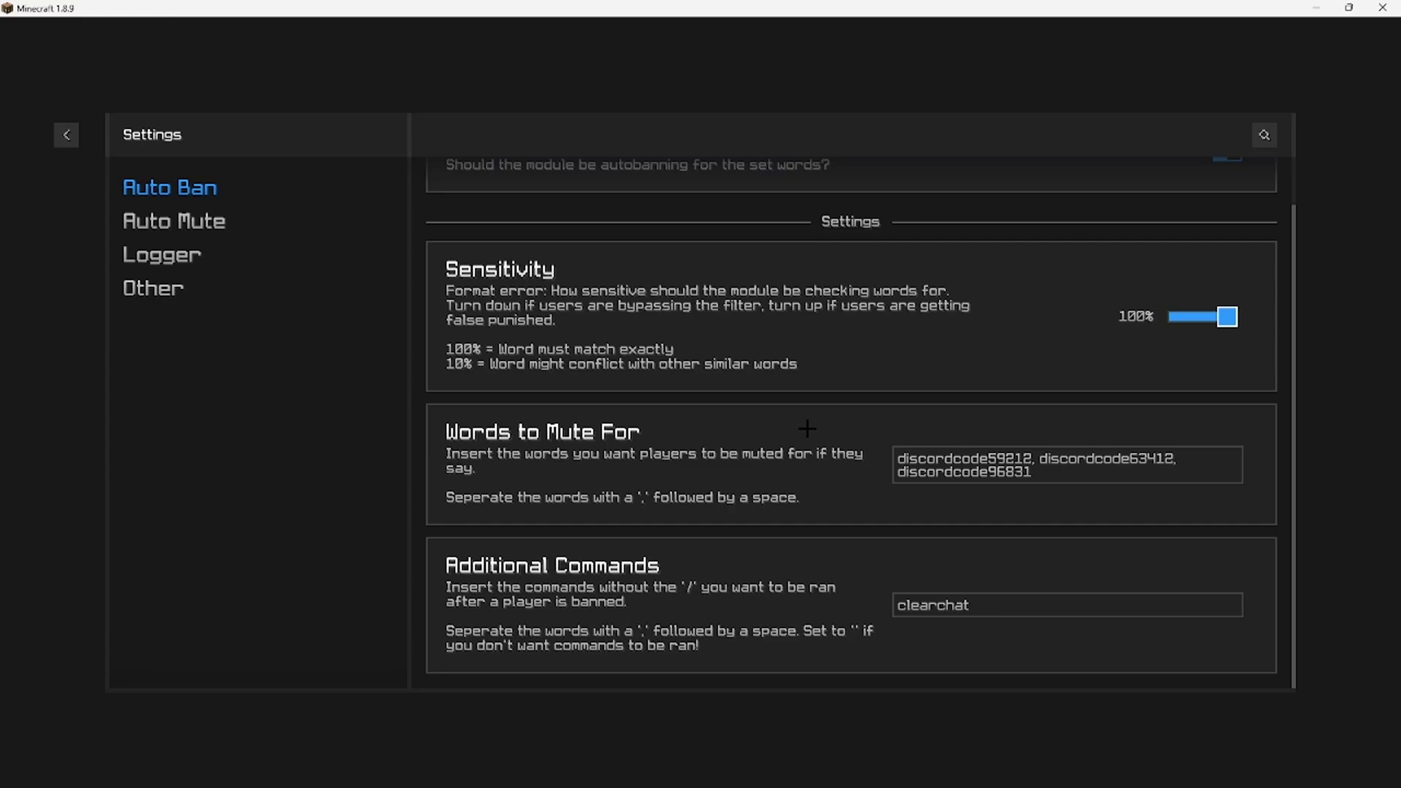
scroll(807, 428, "up", 4)
scroll(765, 401, "down", 4)
left_click(1008, 605)
left_click(174, 221)
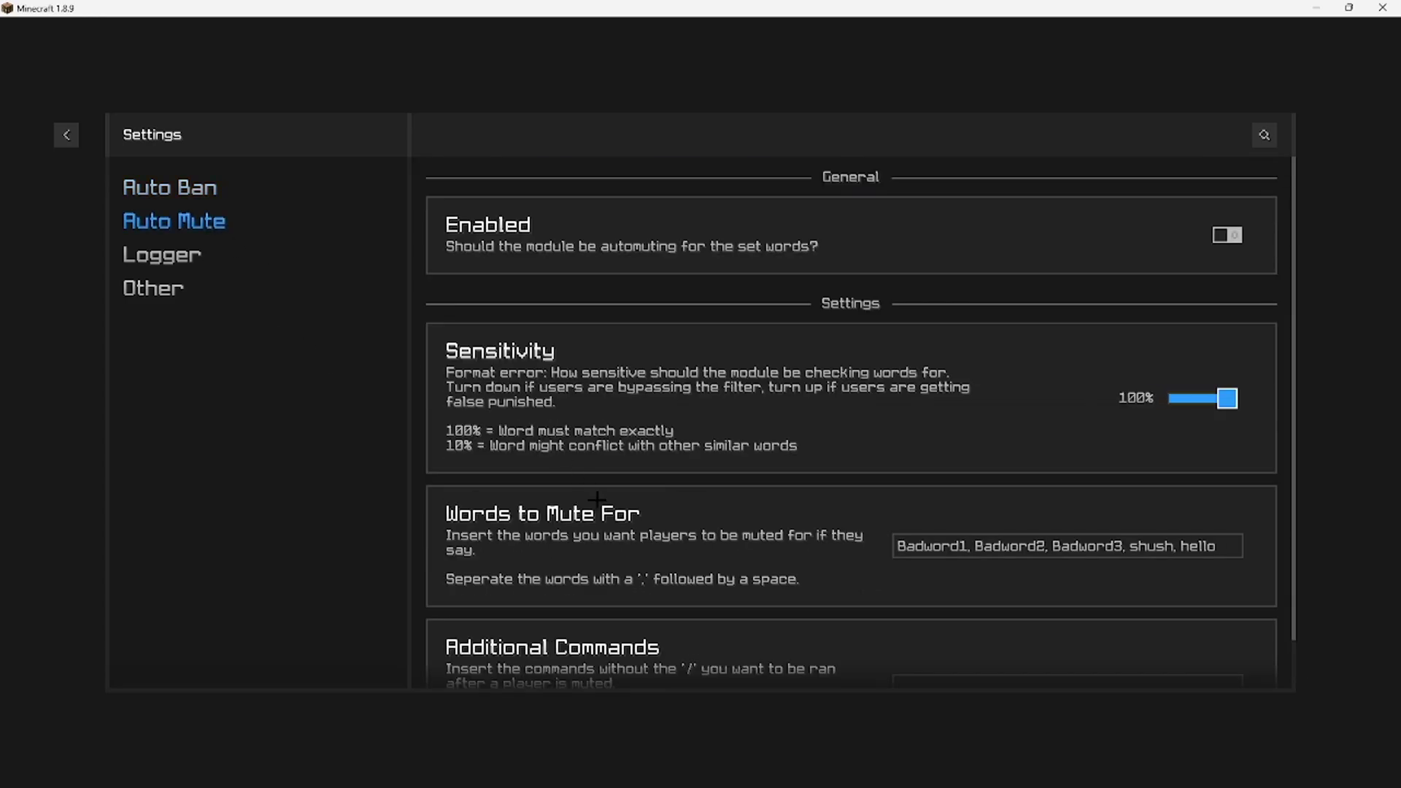
left_click(161, 255)
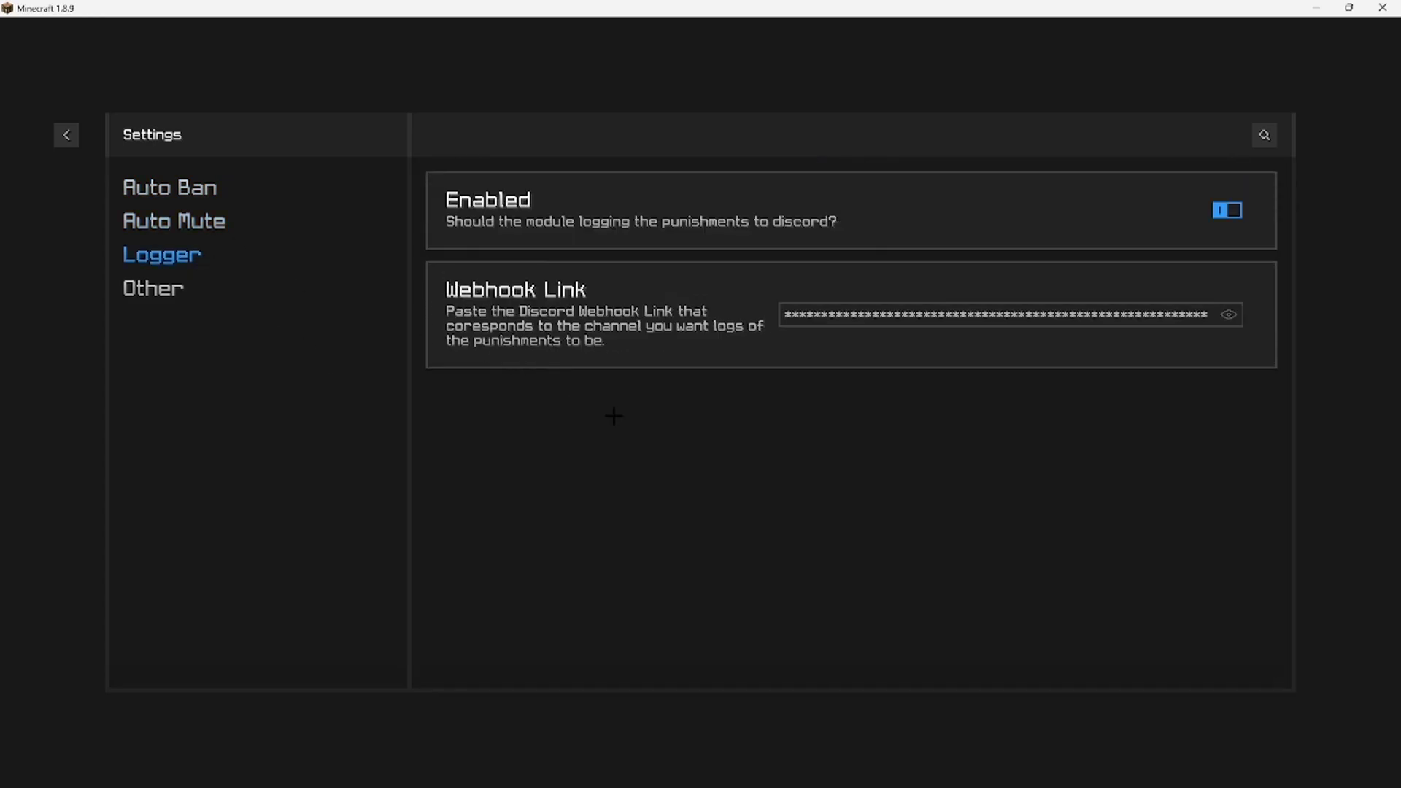
left_click(148, 289)
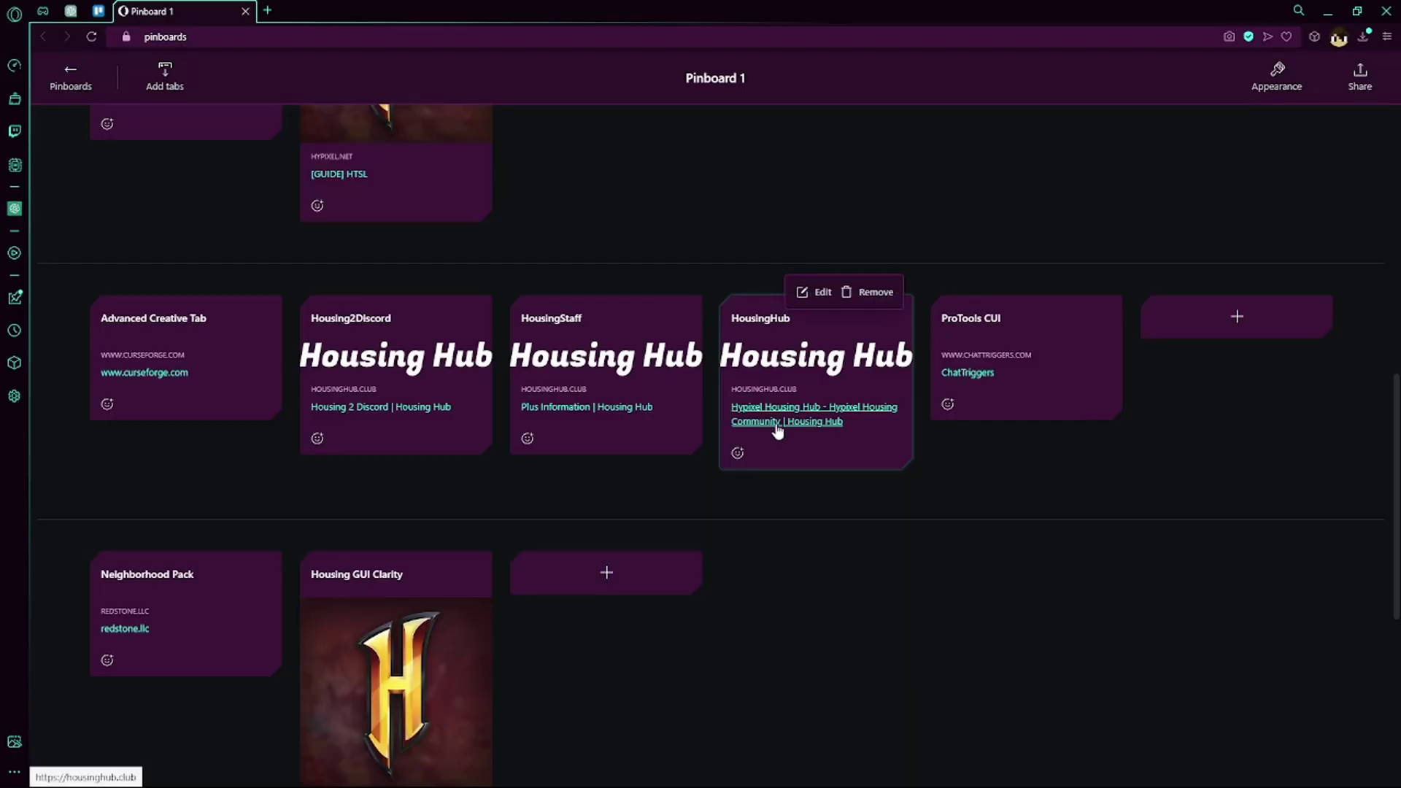
Open the Housing Hub home page from the browser's pinboard and go to its Housing Tools section
left_click(780, 416)
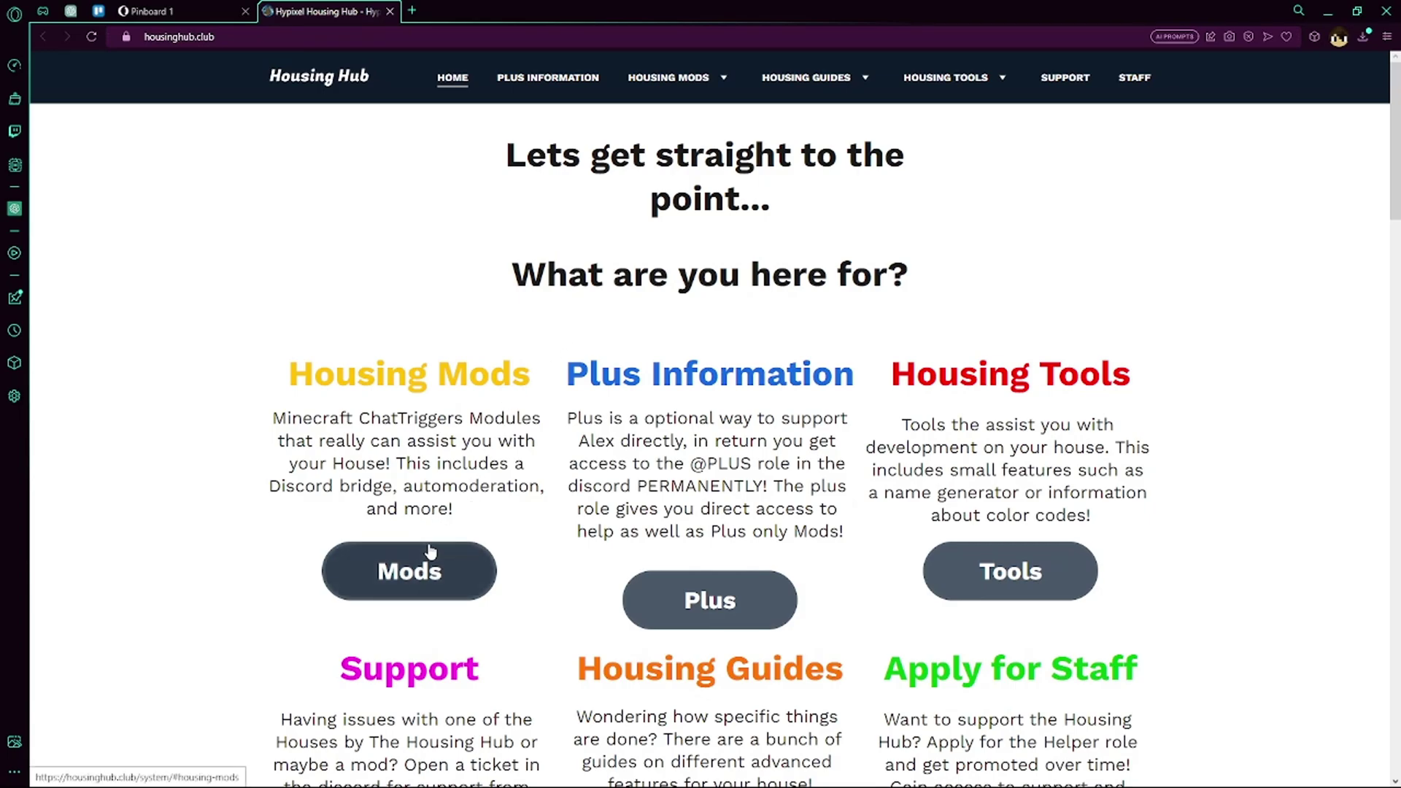
scroll(791, 548, "down", 3)
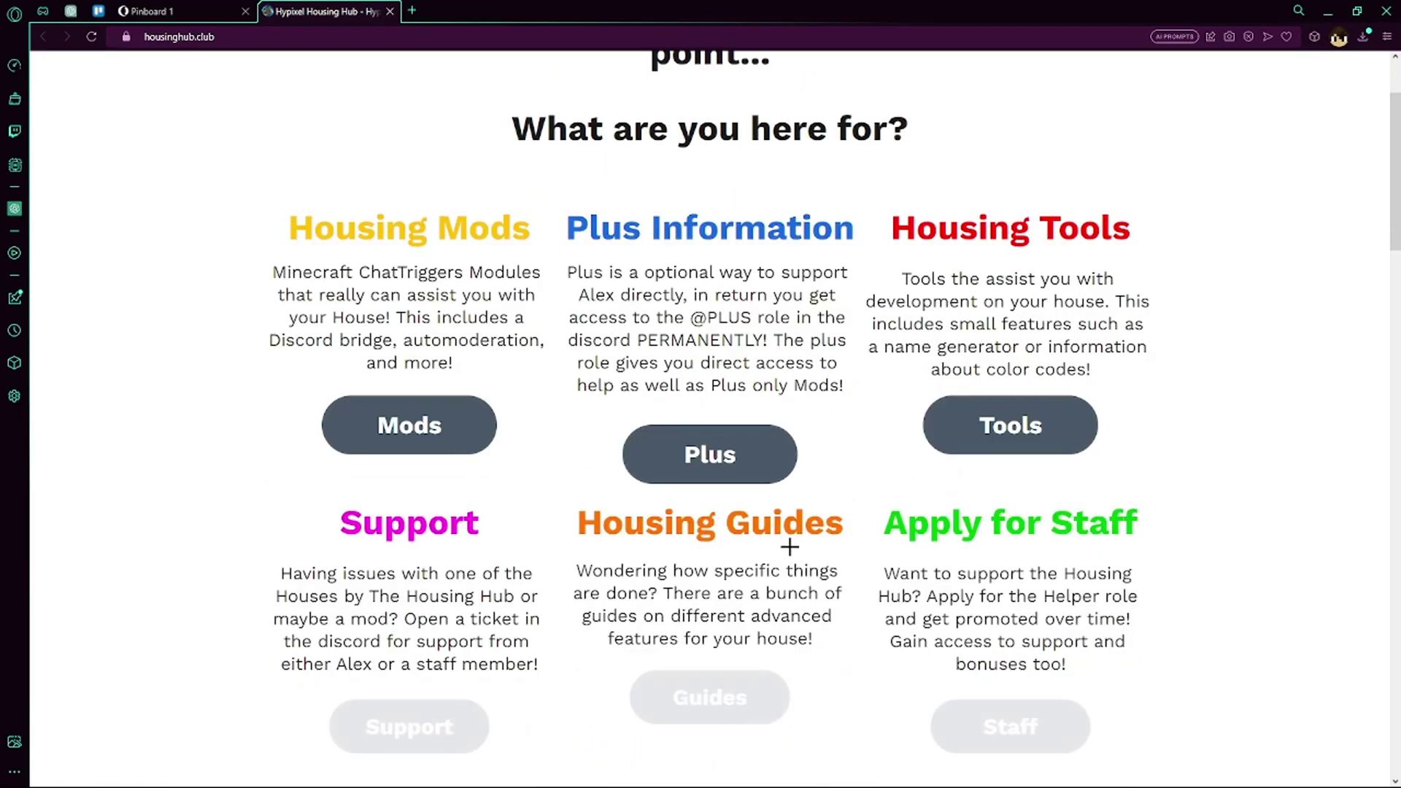
left_click(982, 350)
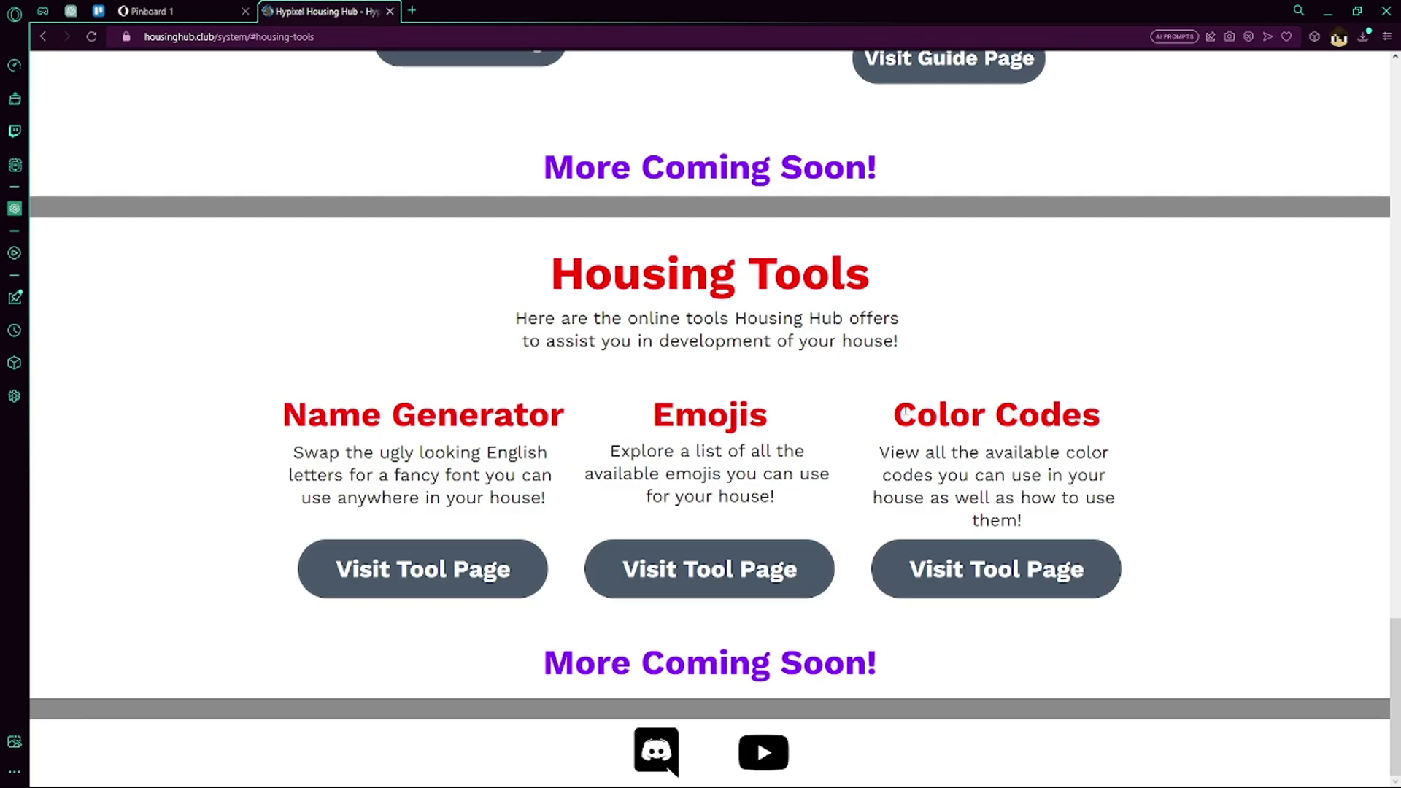
Look through the Housing Guides on offer on the Housing Hub site and return to the start of the page
scroll(988, 510, "up", 10)
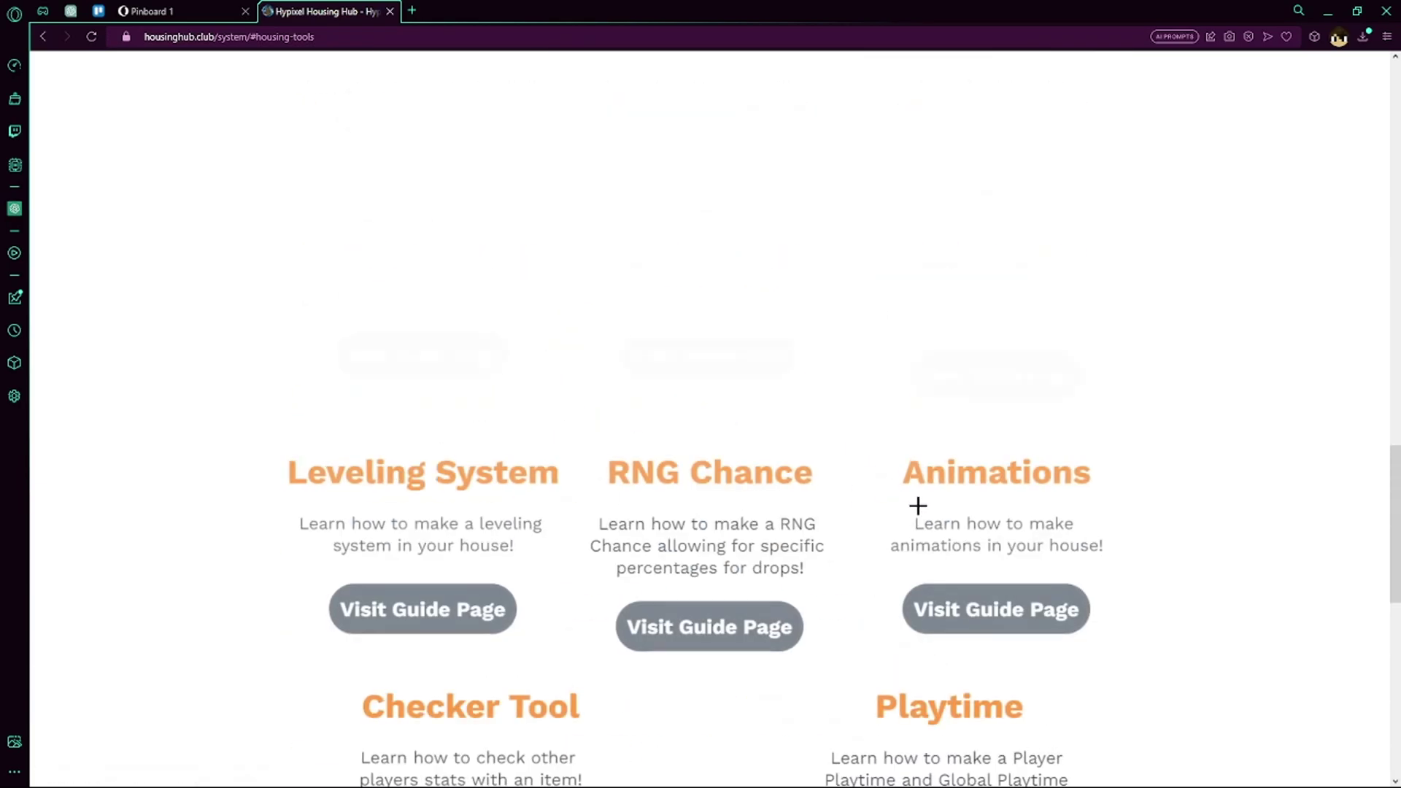
scroll(854, 508, "up", 5)
scroll(730, 453, "down", 2)
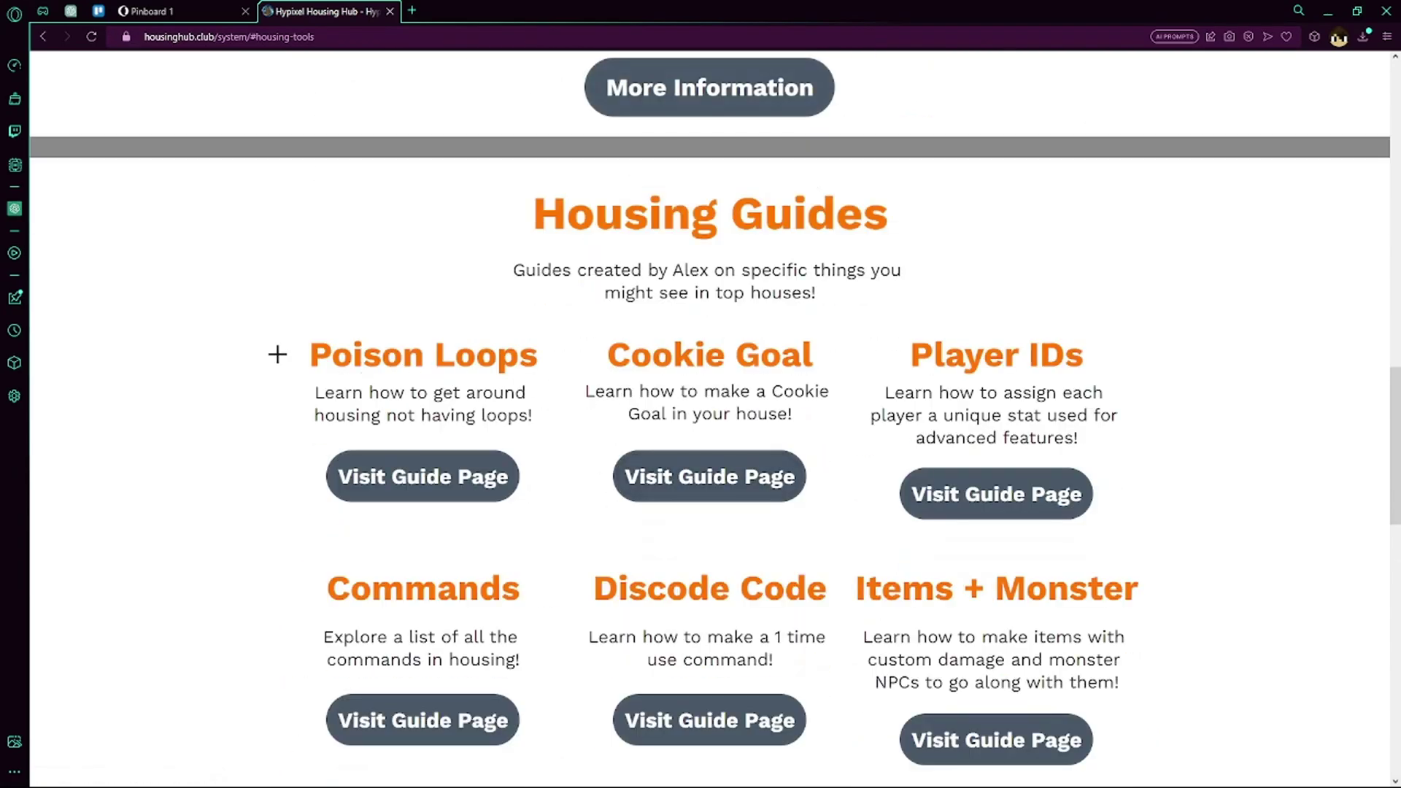
scroll(292, 356, "down", 3)
scroll(308, 359, "down", 1)
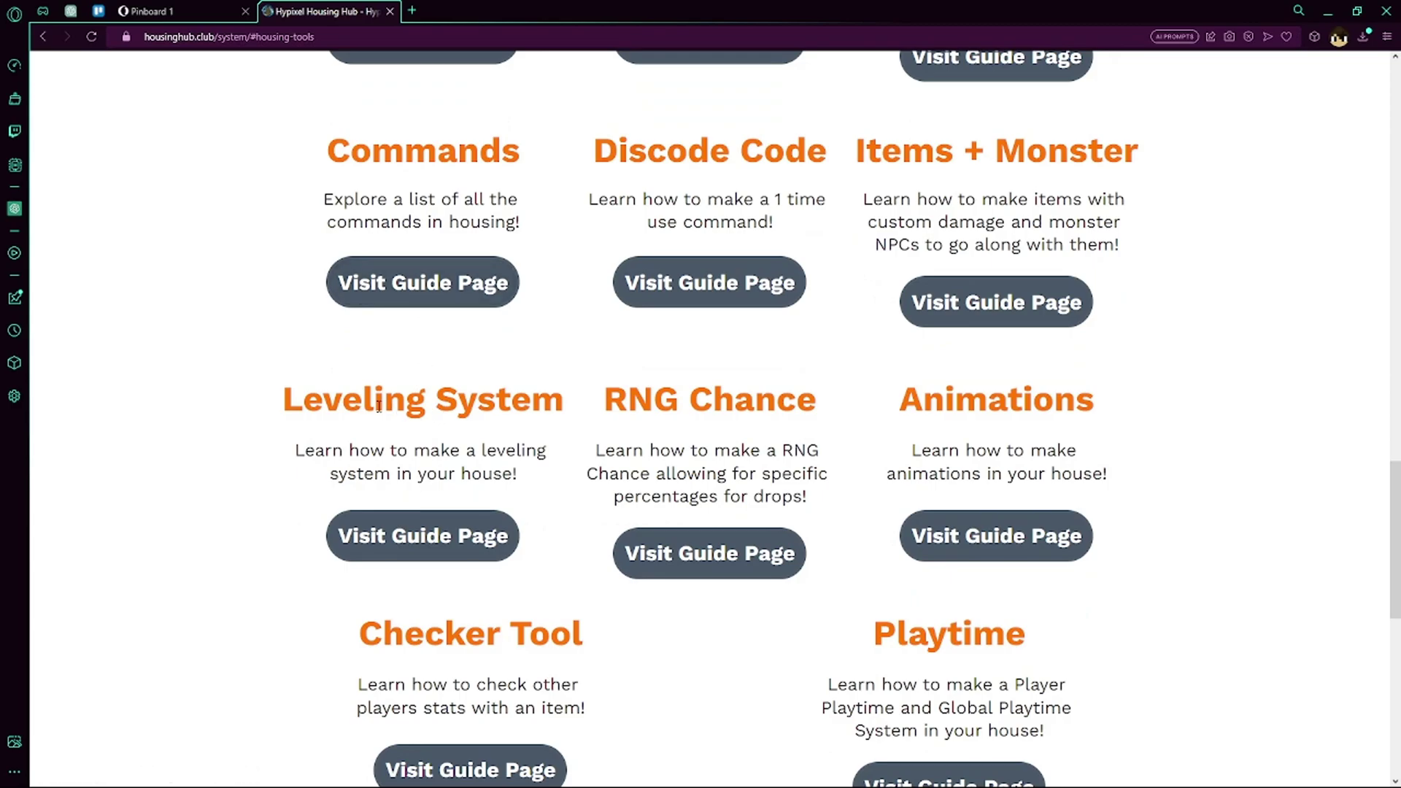
scroll(949, 420, "down", 2)
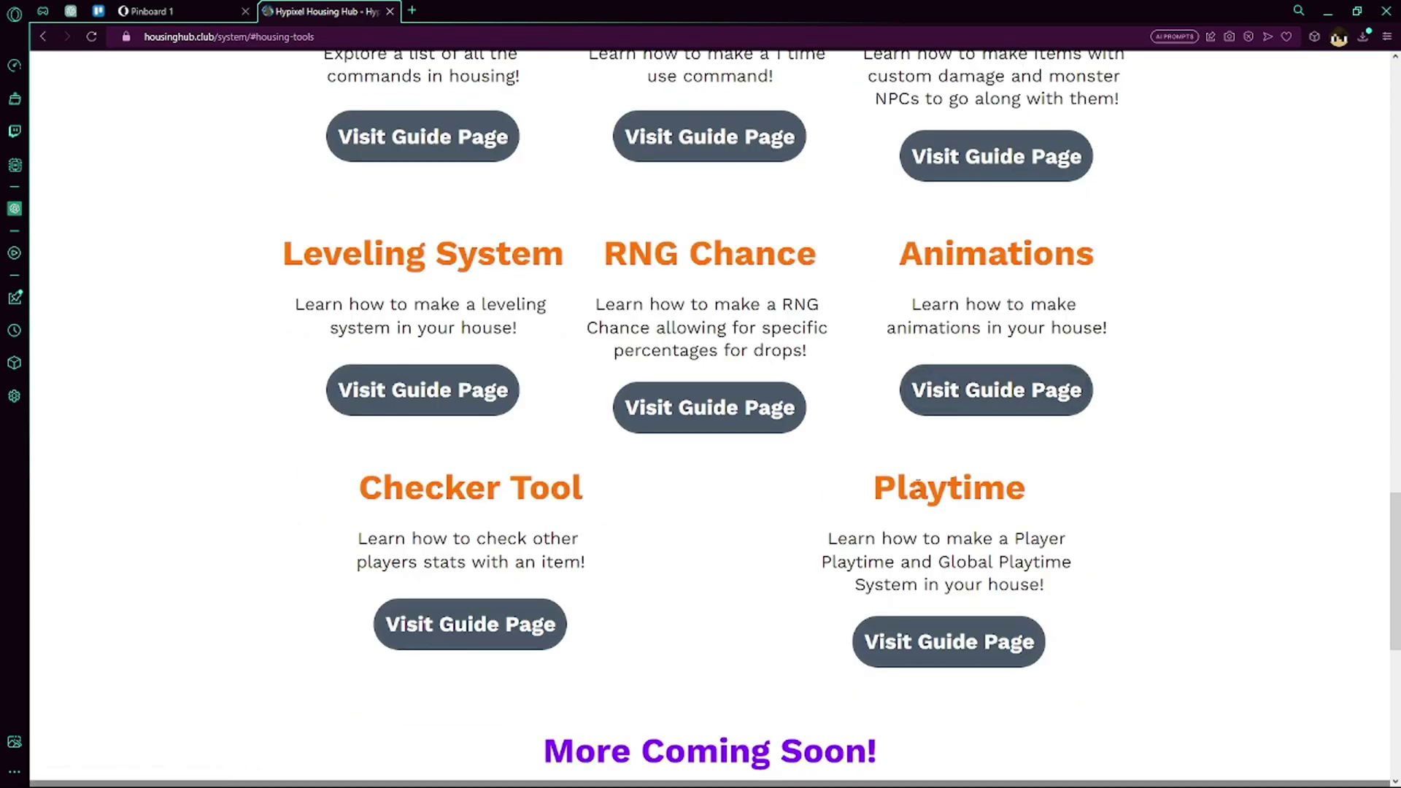
scroll(688, 439, "up", 8)
scroll(688, 439, "up", 10)
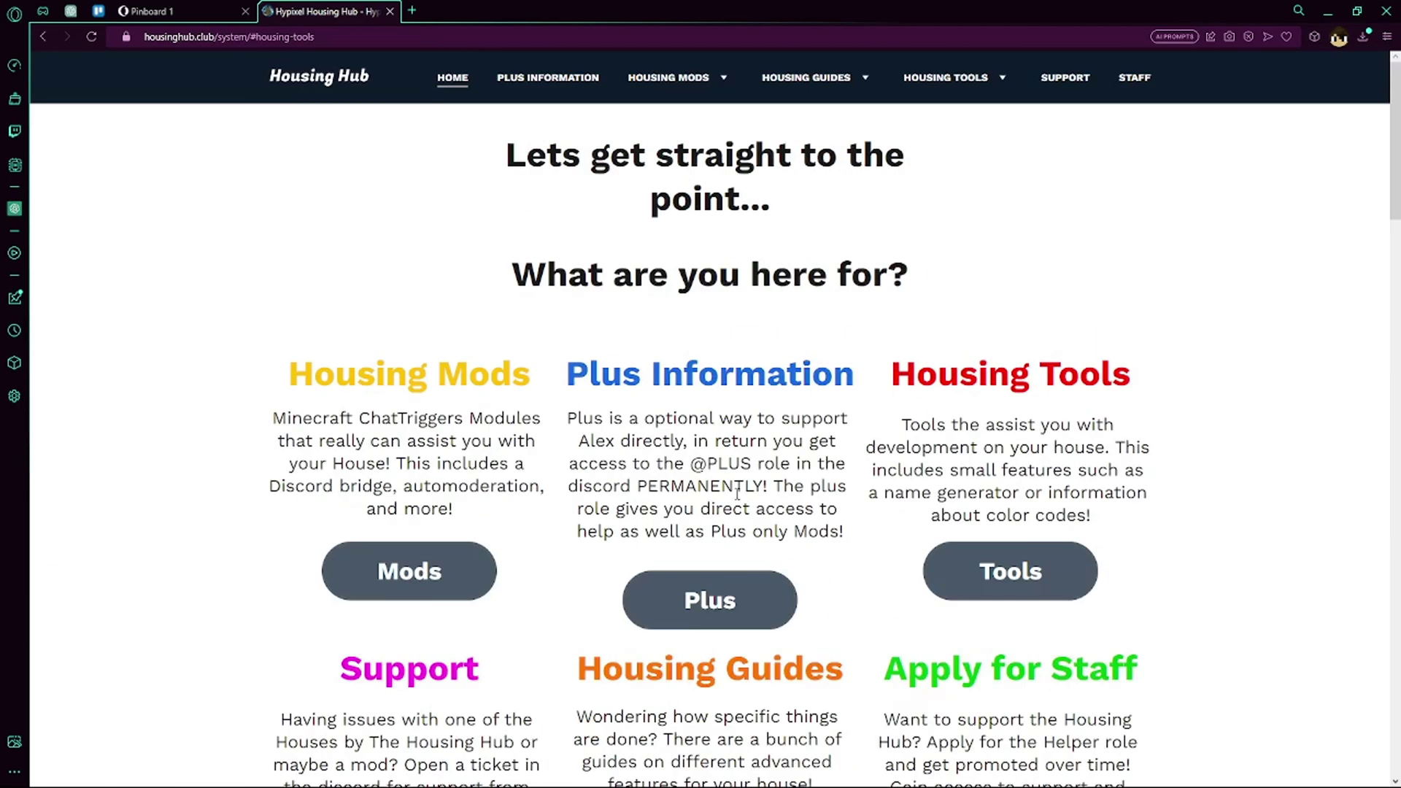
View the Housing Hub Staff page down to its application requirements, and close the page
left_click(1134, 80)
scroll(854, 306, "down", 15)
scroll(795, 336, "down", 3)
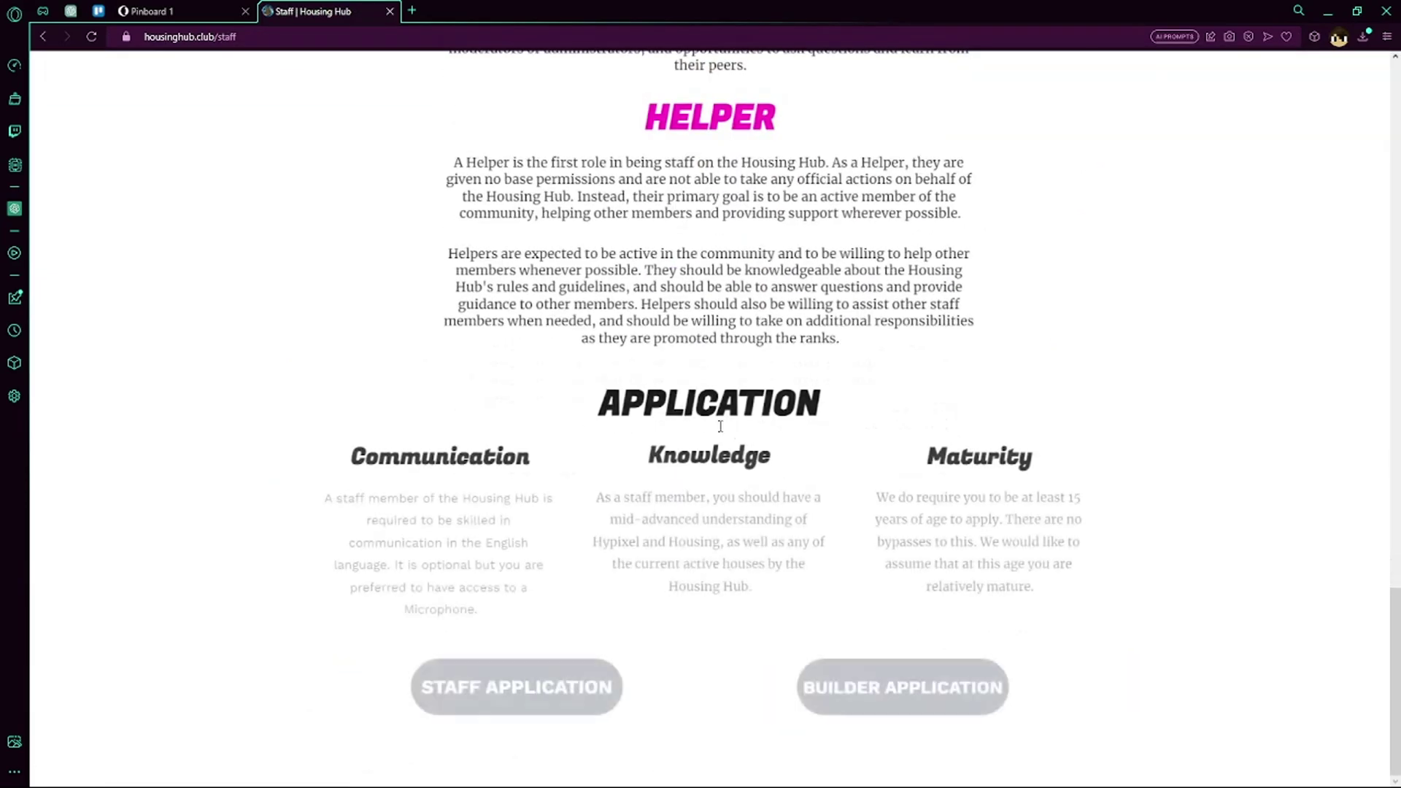
key("ctrl+w")
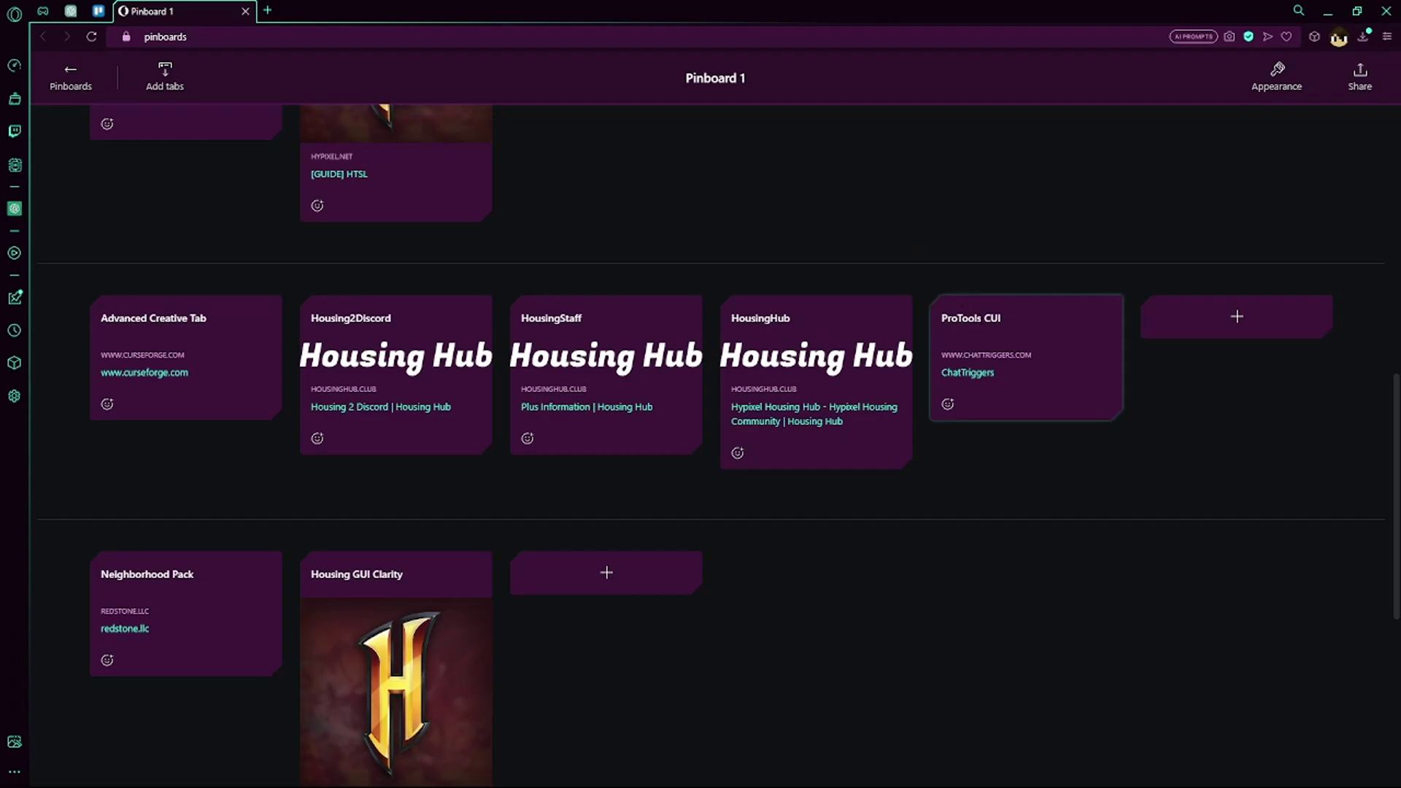
Open the ProTools CUI module page from the pinboard, and import ProtoolsCUI through ChatTriggers in the Minecraft chat
left_click(968, 373)
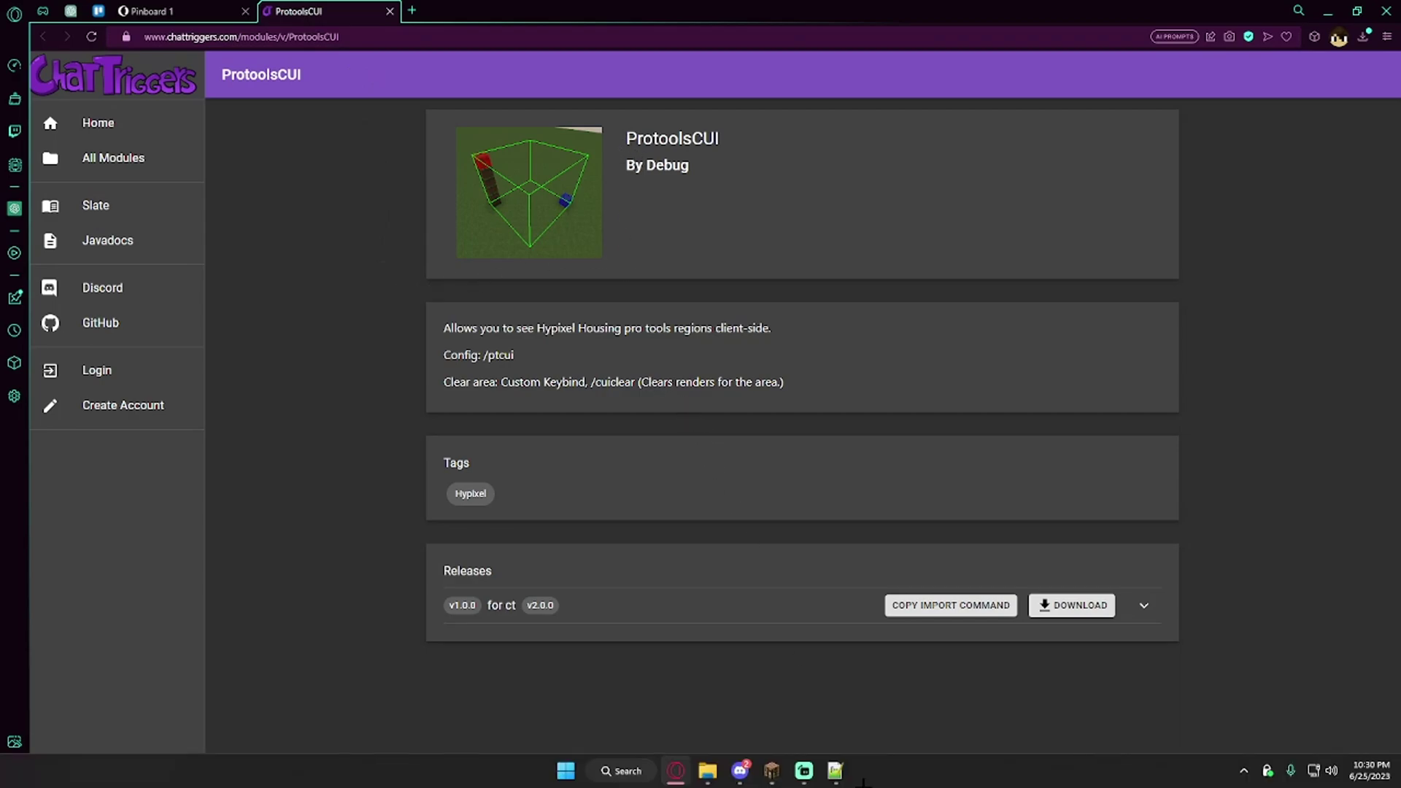
left_click(774, 770)
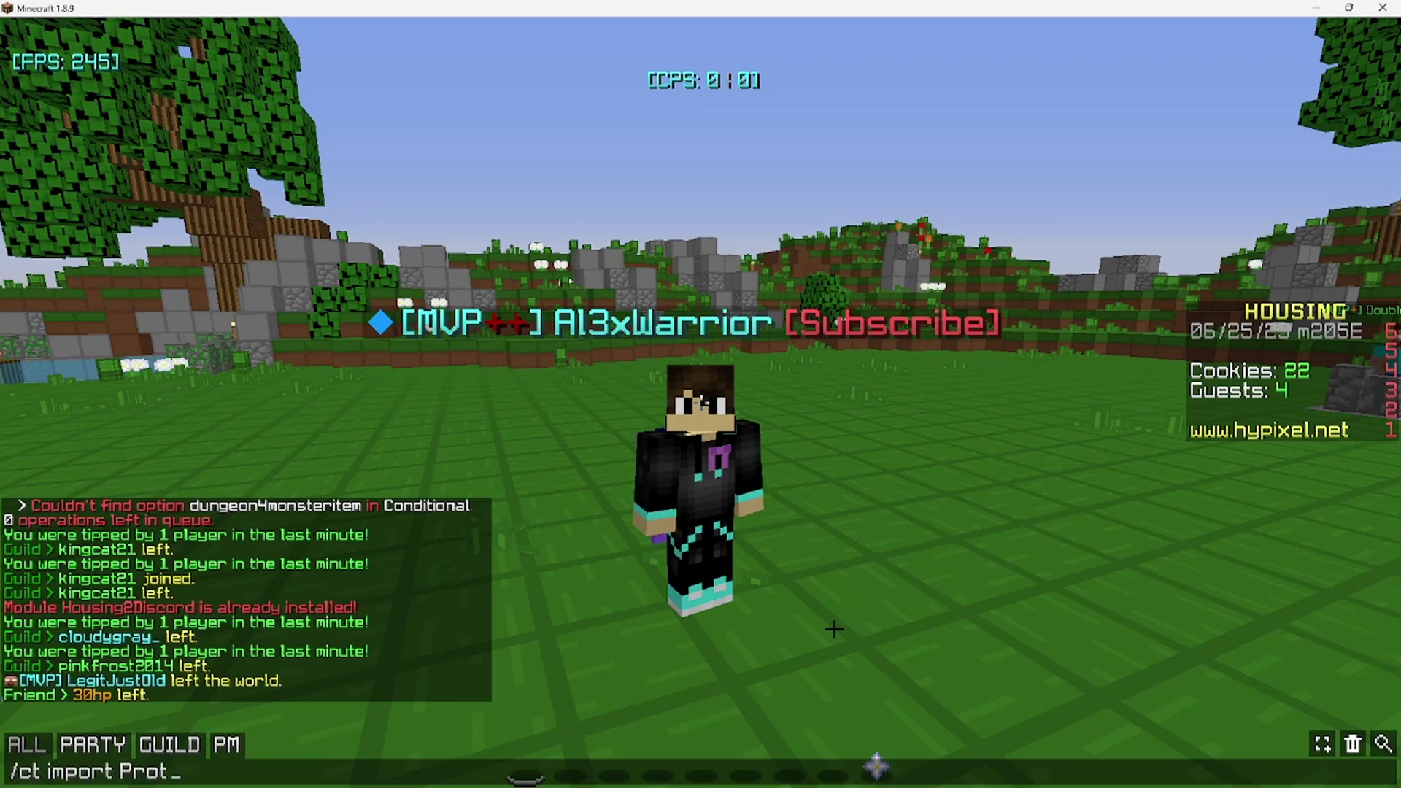
type("CUI")
key("Return")
Try to reload ChatTriggers, and get the Region Selection Tool with the //wand command
key("slash")
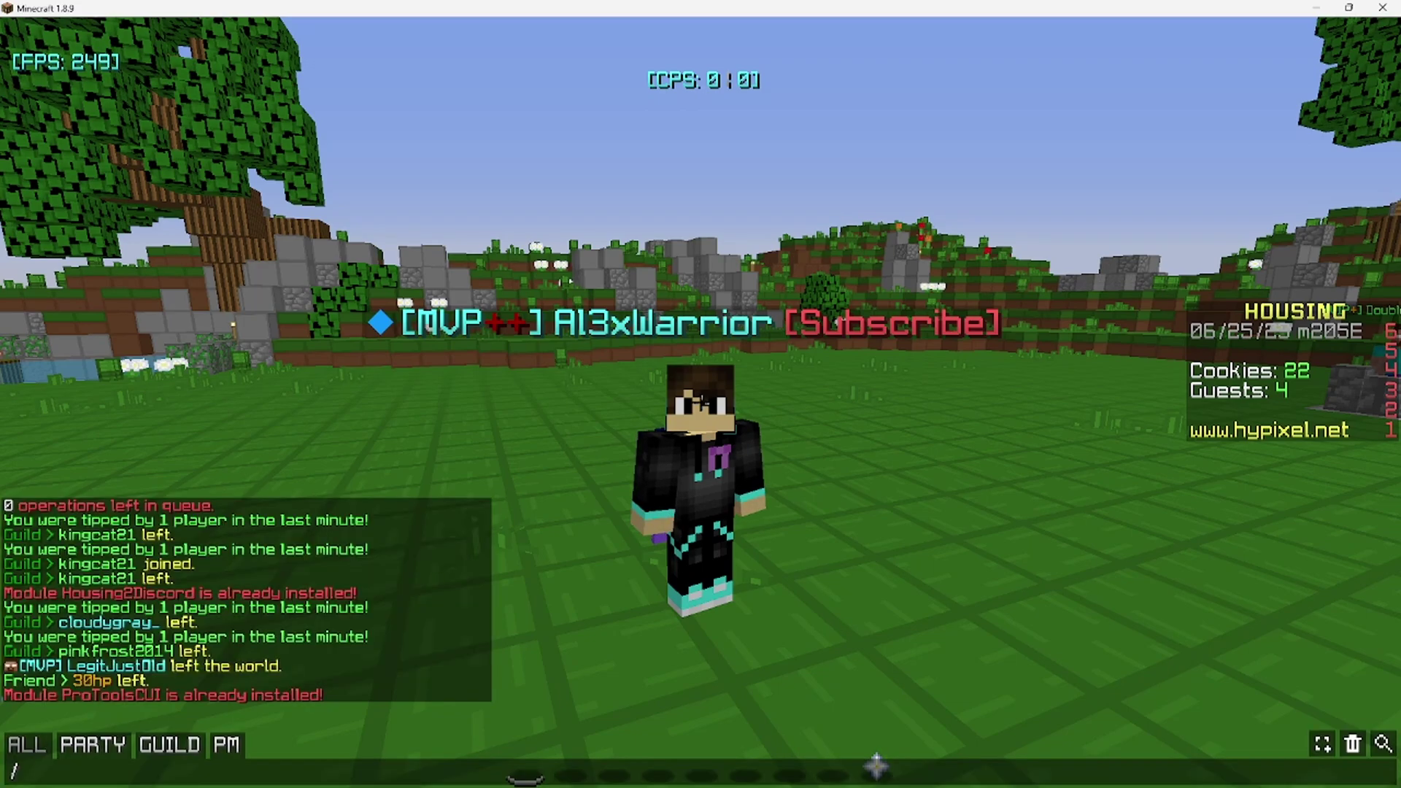
type("ct realod")
key("Return")
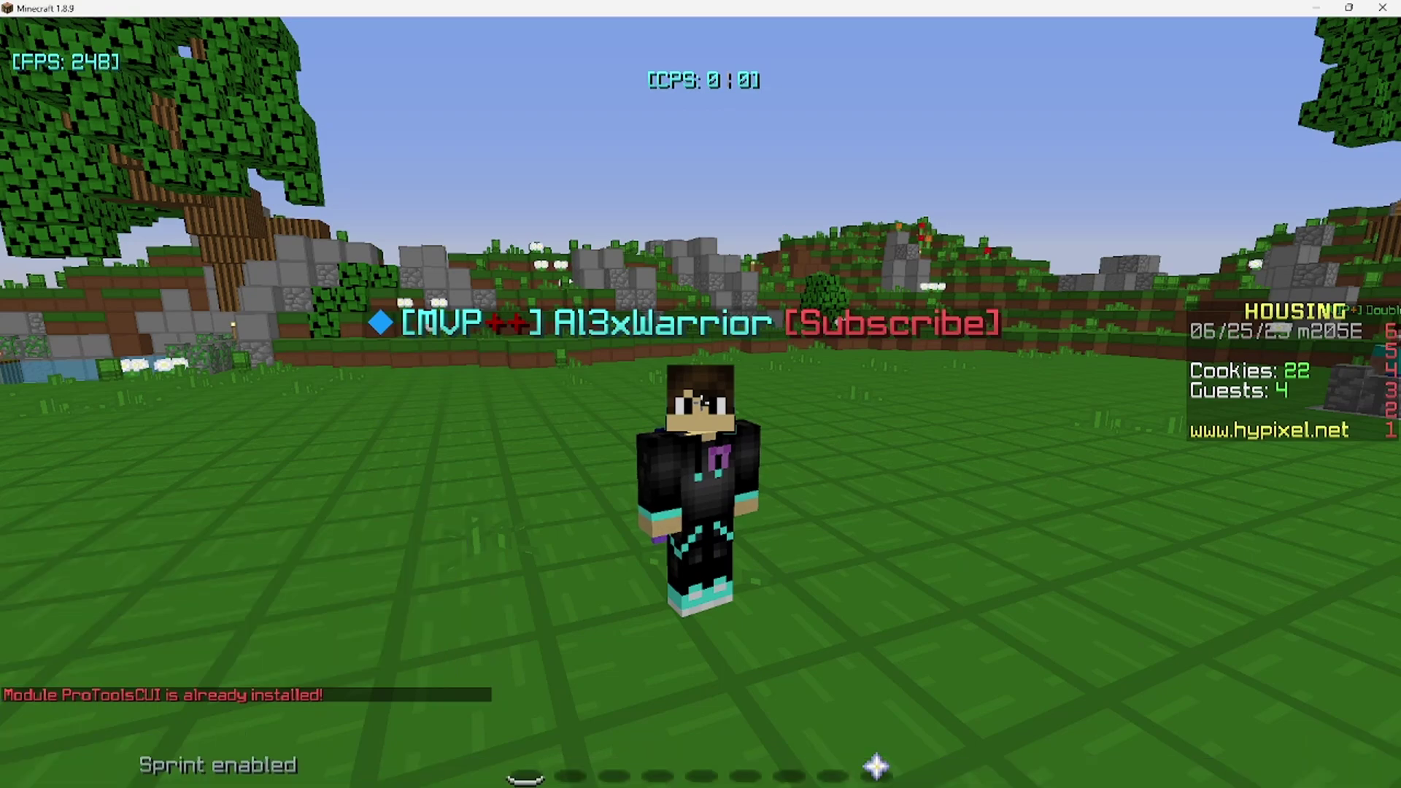
key("slash")
type("/wand")
key("Return")
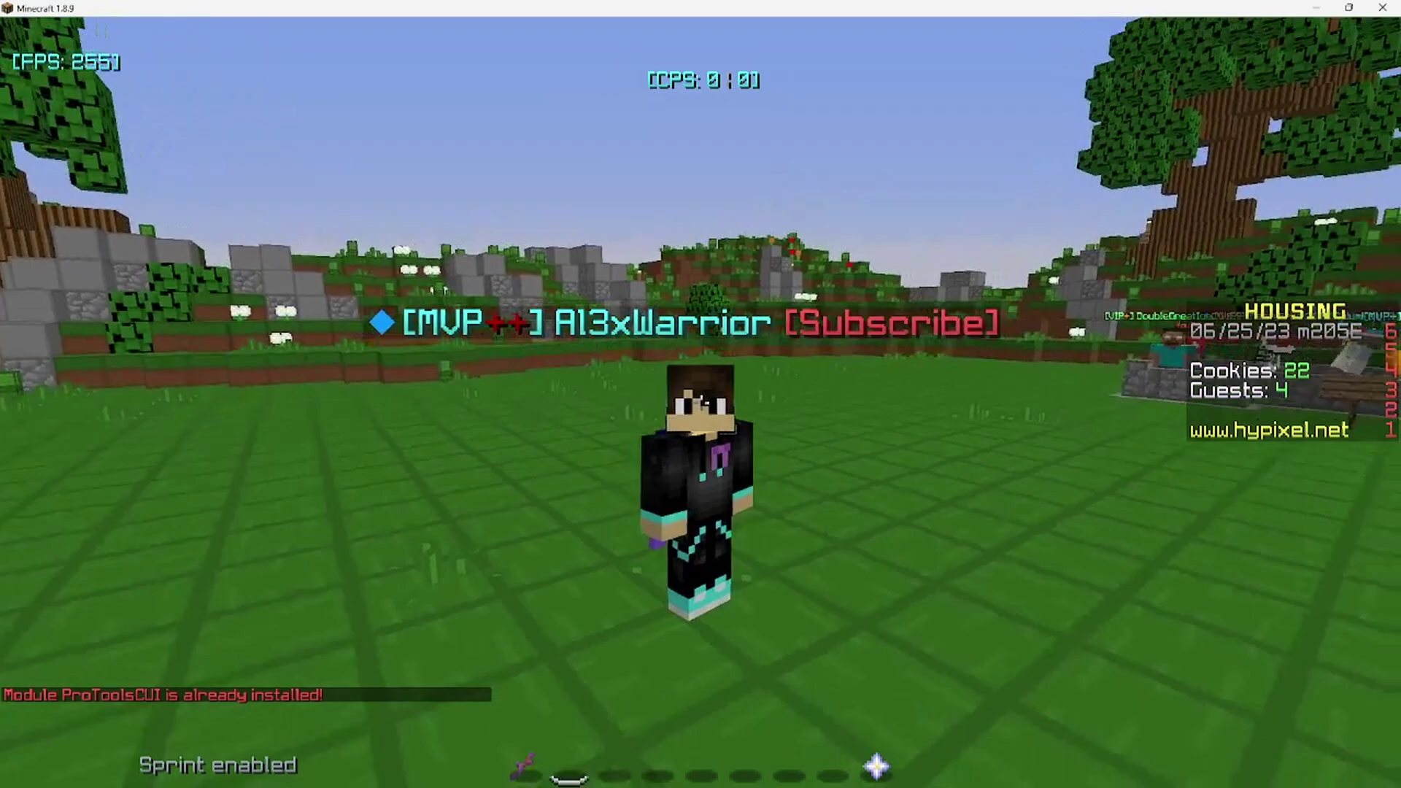
Place a grass block on the lawn in first-person view and mark it as Position A with the Region Selection Tool
key("F5")
key("F5")
middle_click(701, 403)
right_click(701, 402)
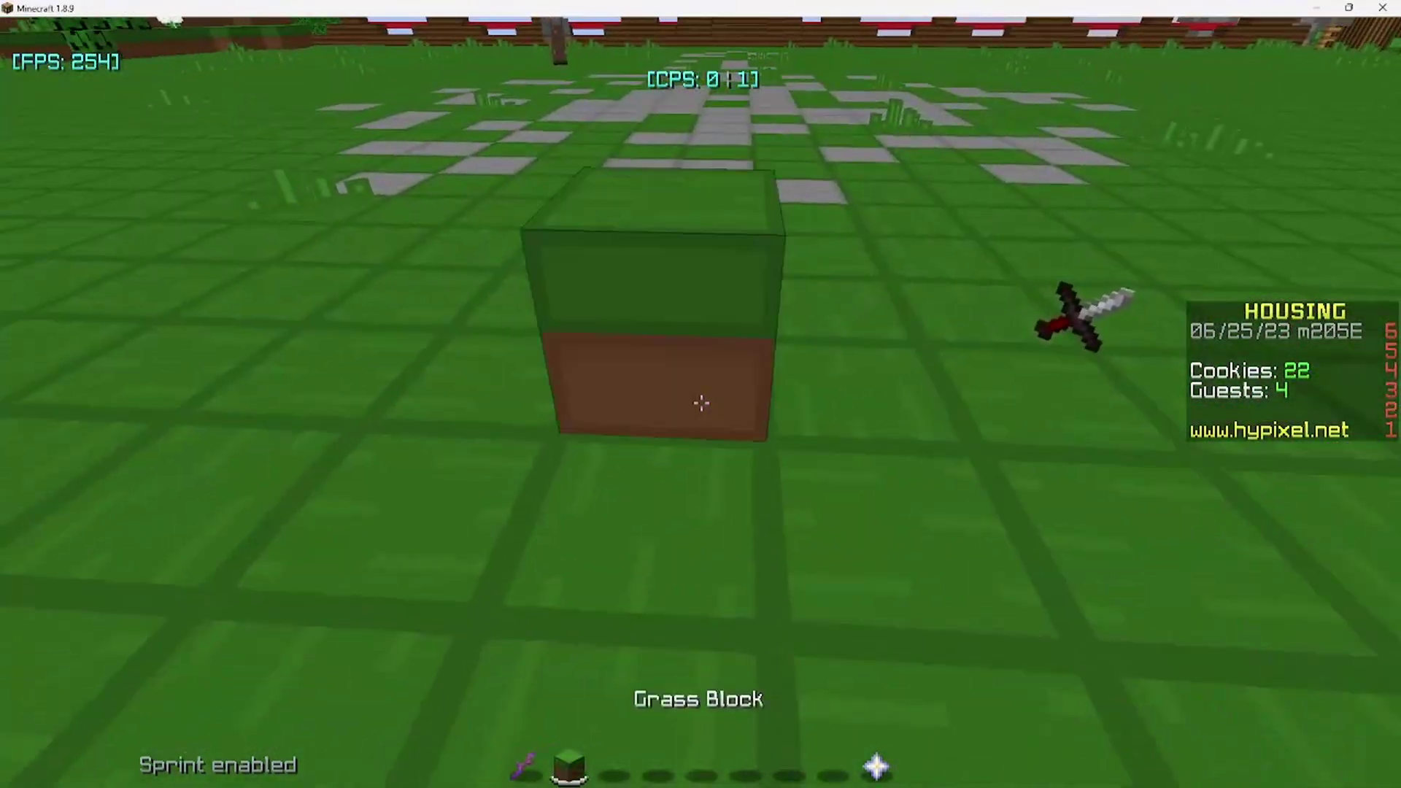
key("1")
left_click(701, 403)
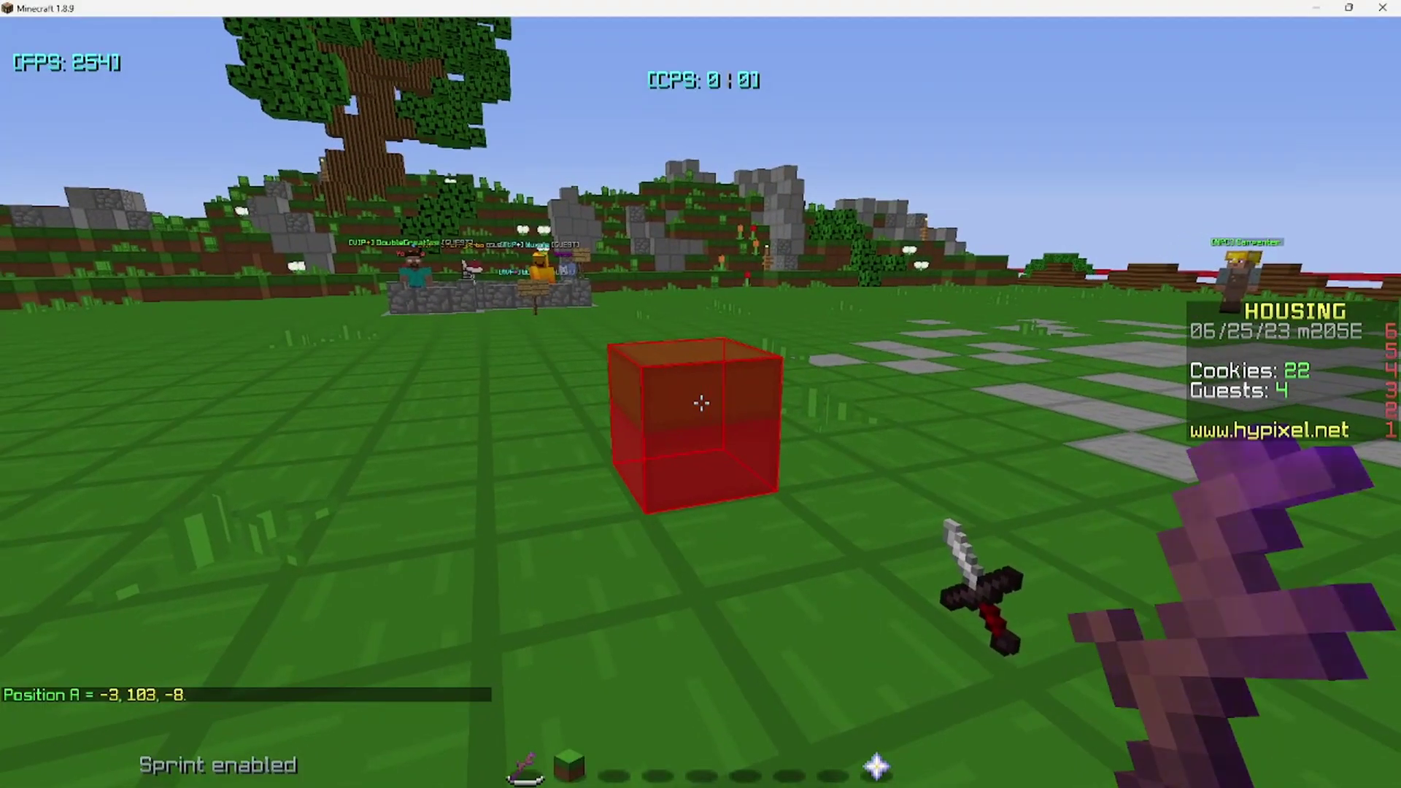
Stack a column of grass blocks a few blocks away and mark its top block as Position B of the region
key("2")
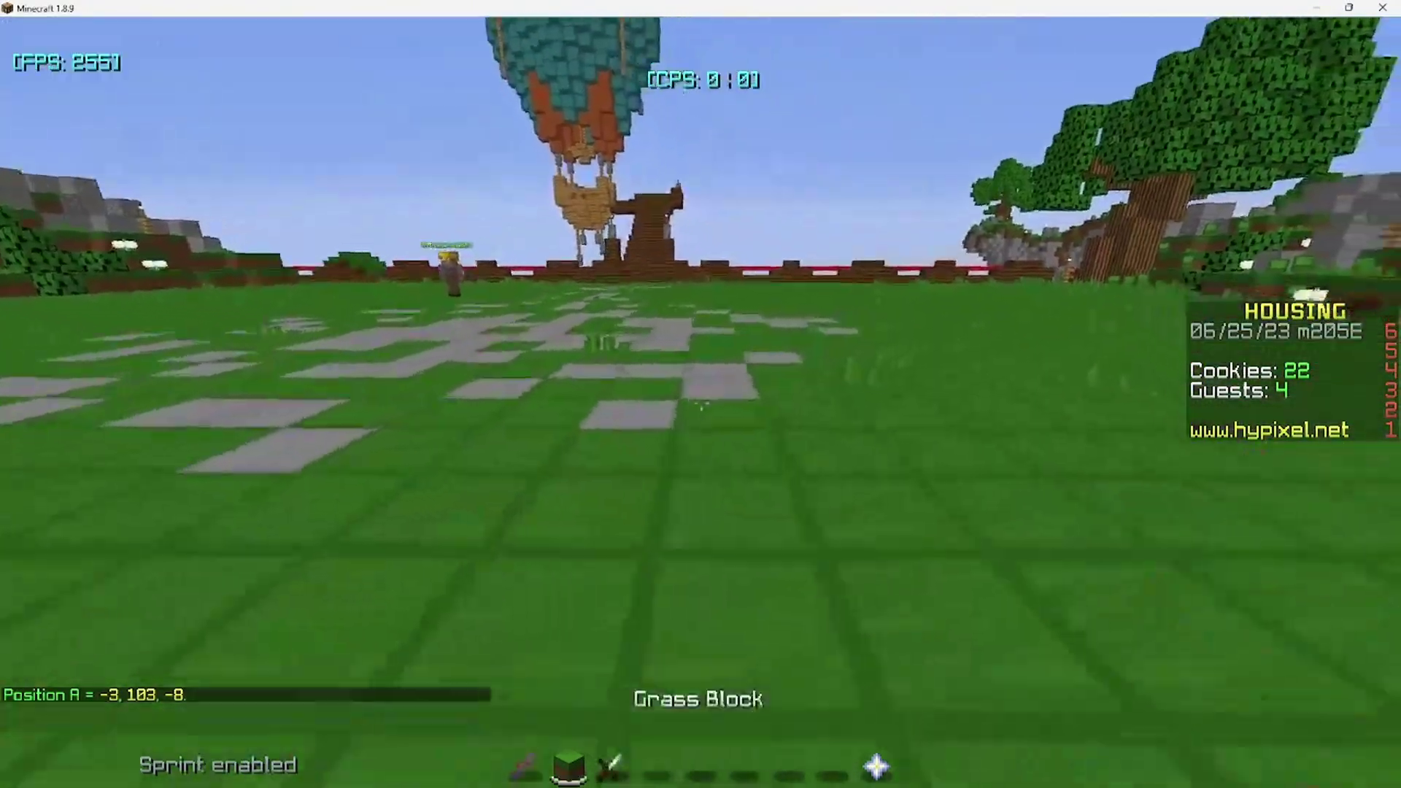
right_click(701, 403)
right_click(701, 403)
right_click(701, 403)
key("1")
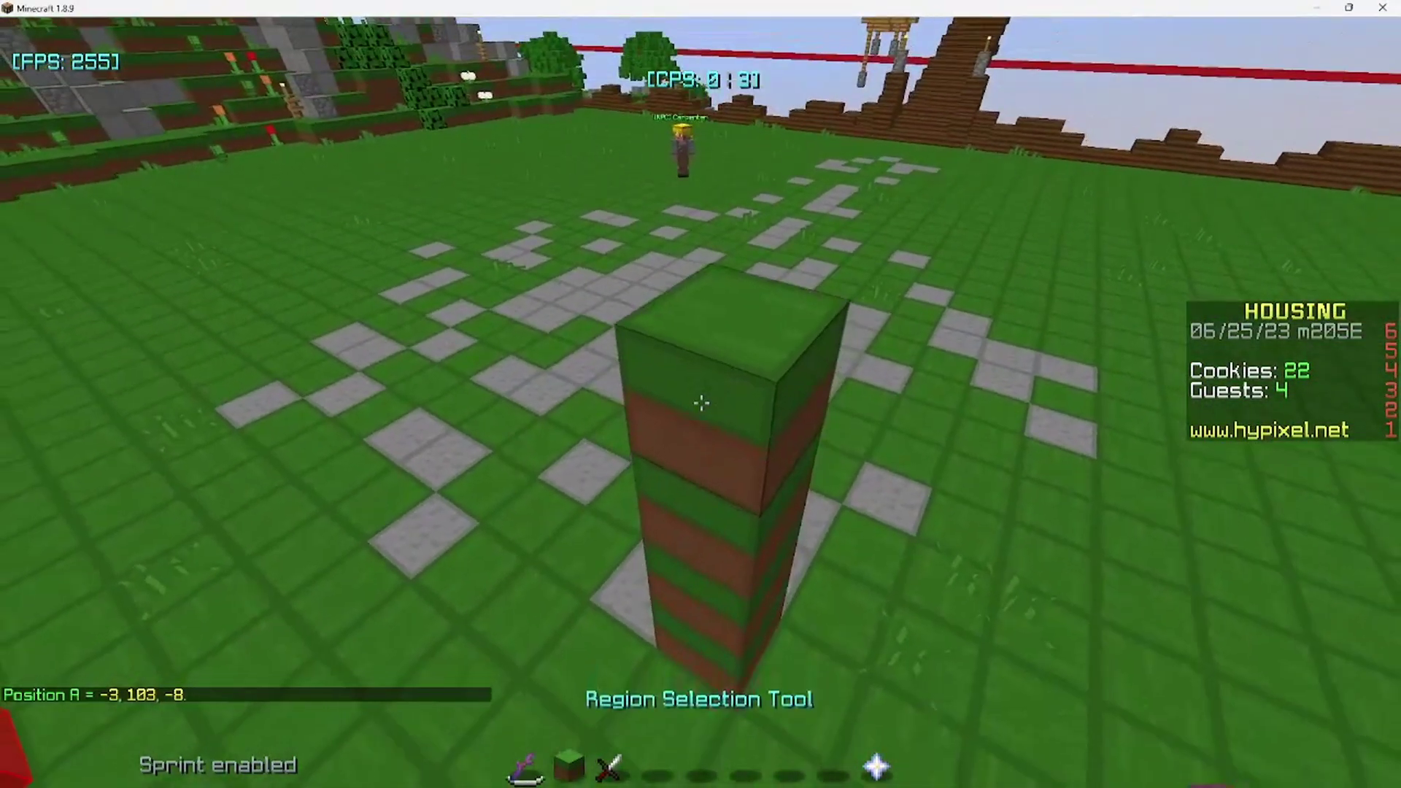
right_click(701, 402)
key("s")
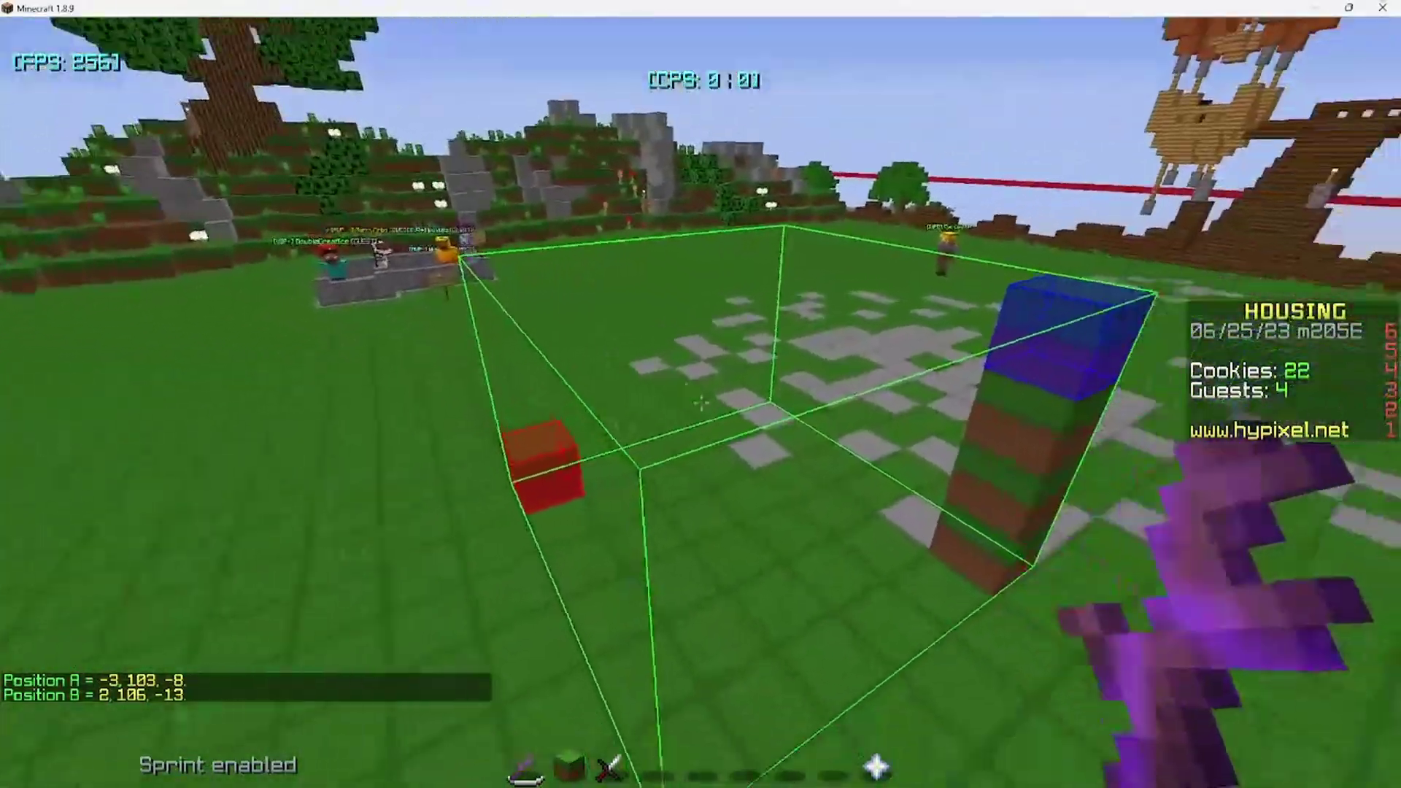
Set Position B onto the Position A block and clear the rendered region with the ProtoolsCUI clear command
key("w")
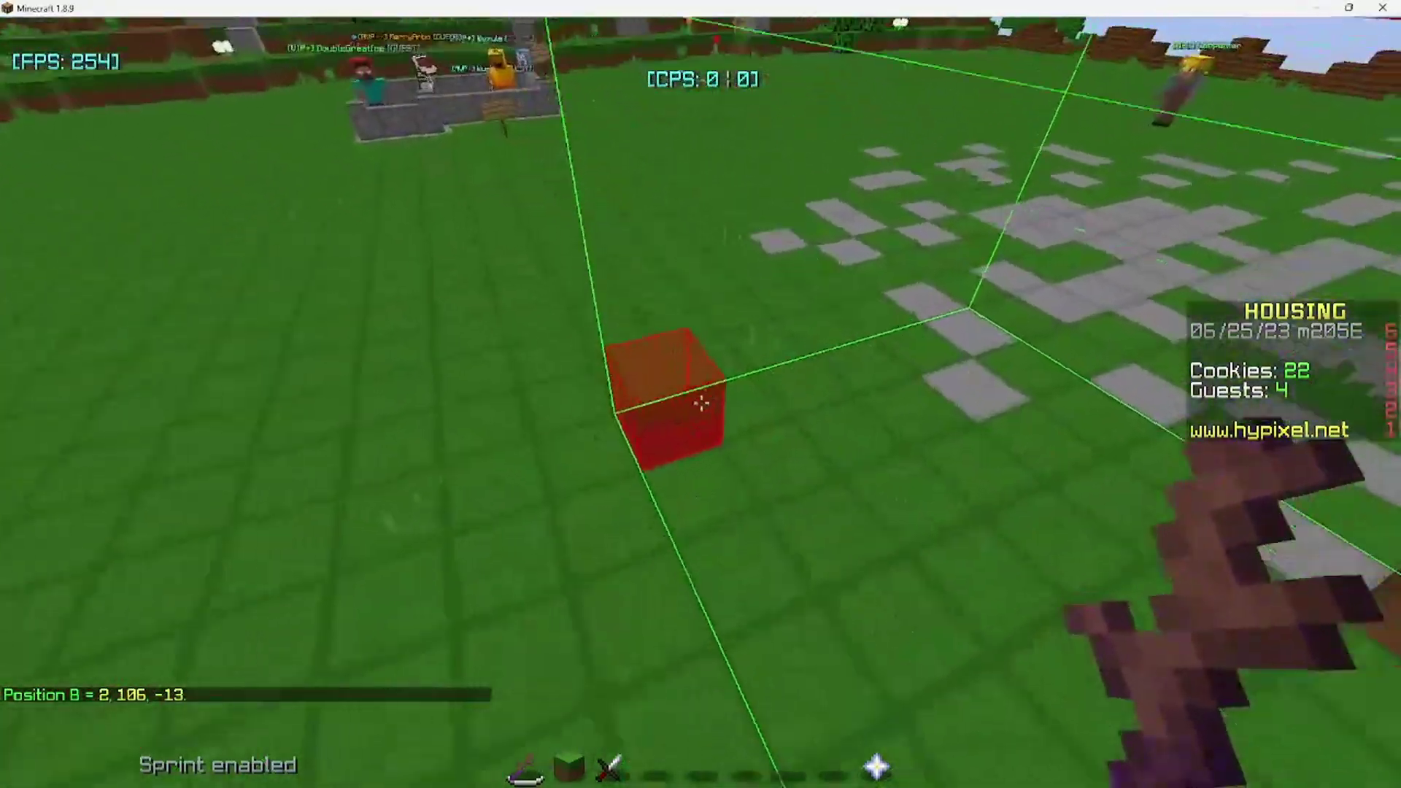
right_click(701, 403)
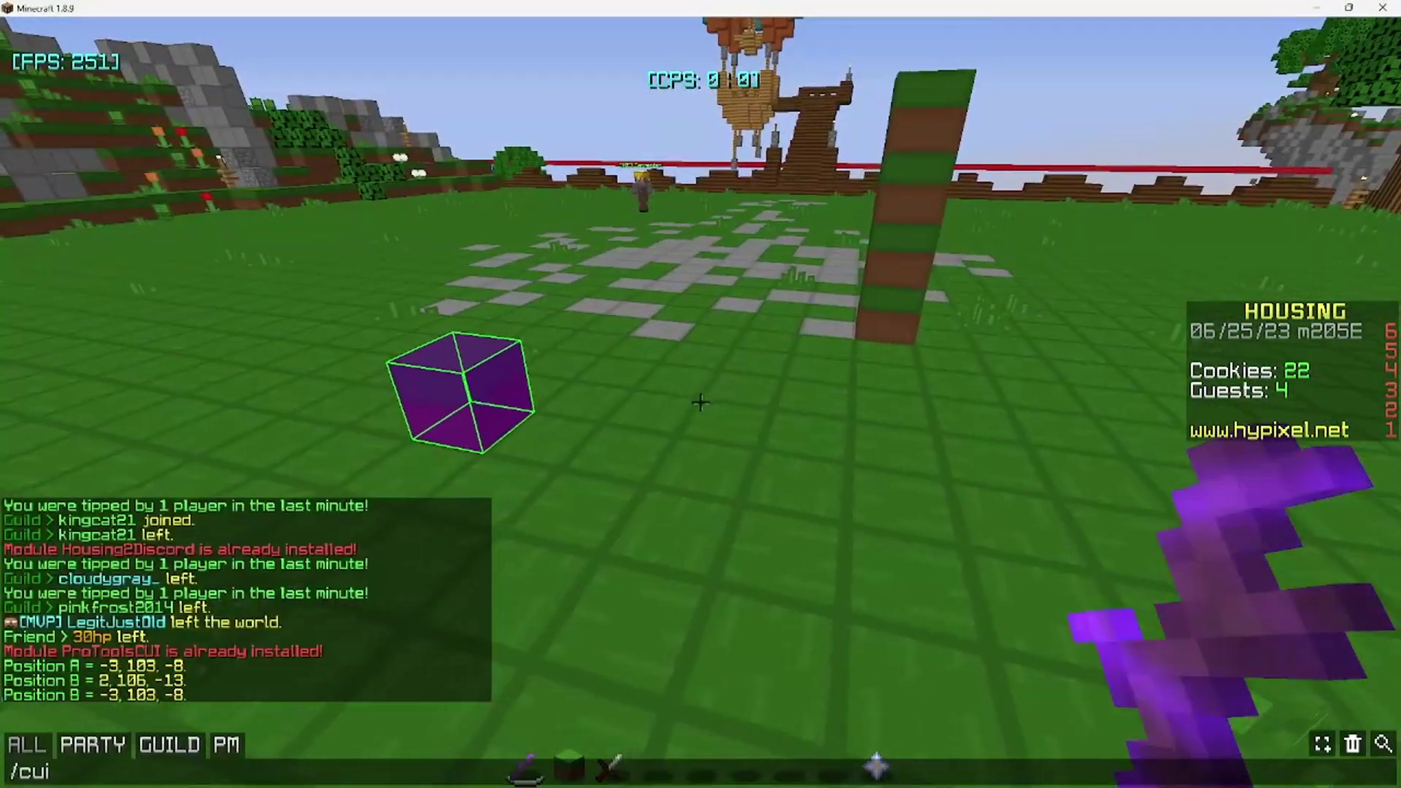
key("Return")
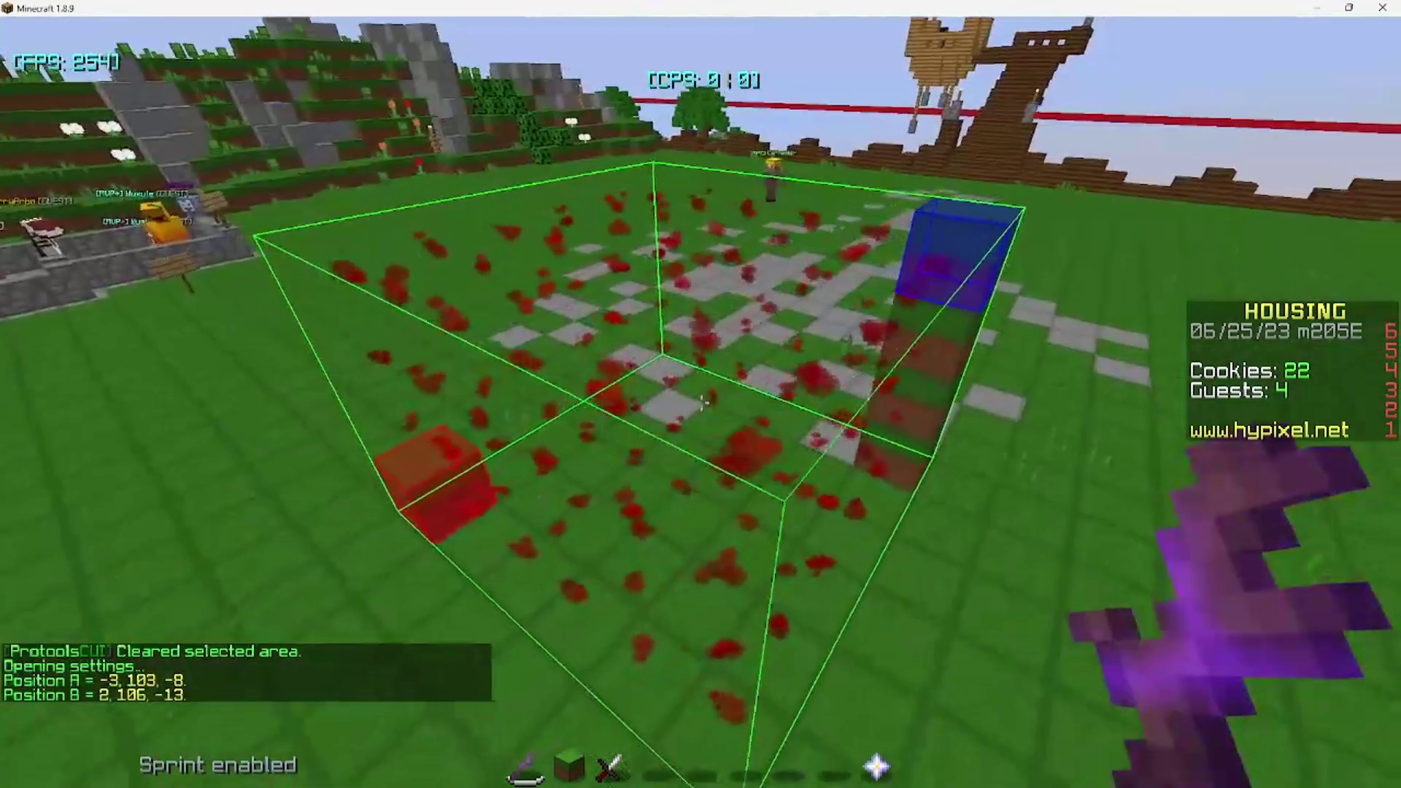
View the Personal Housing Settings with the /settings command and close them
key("slash")
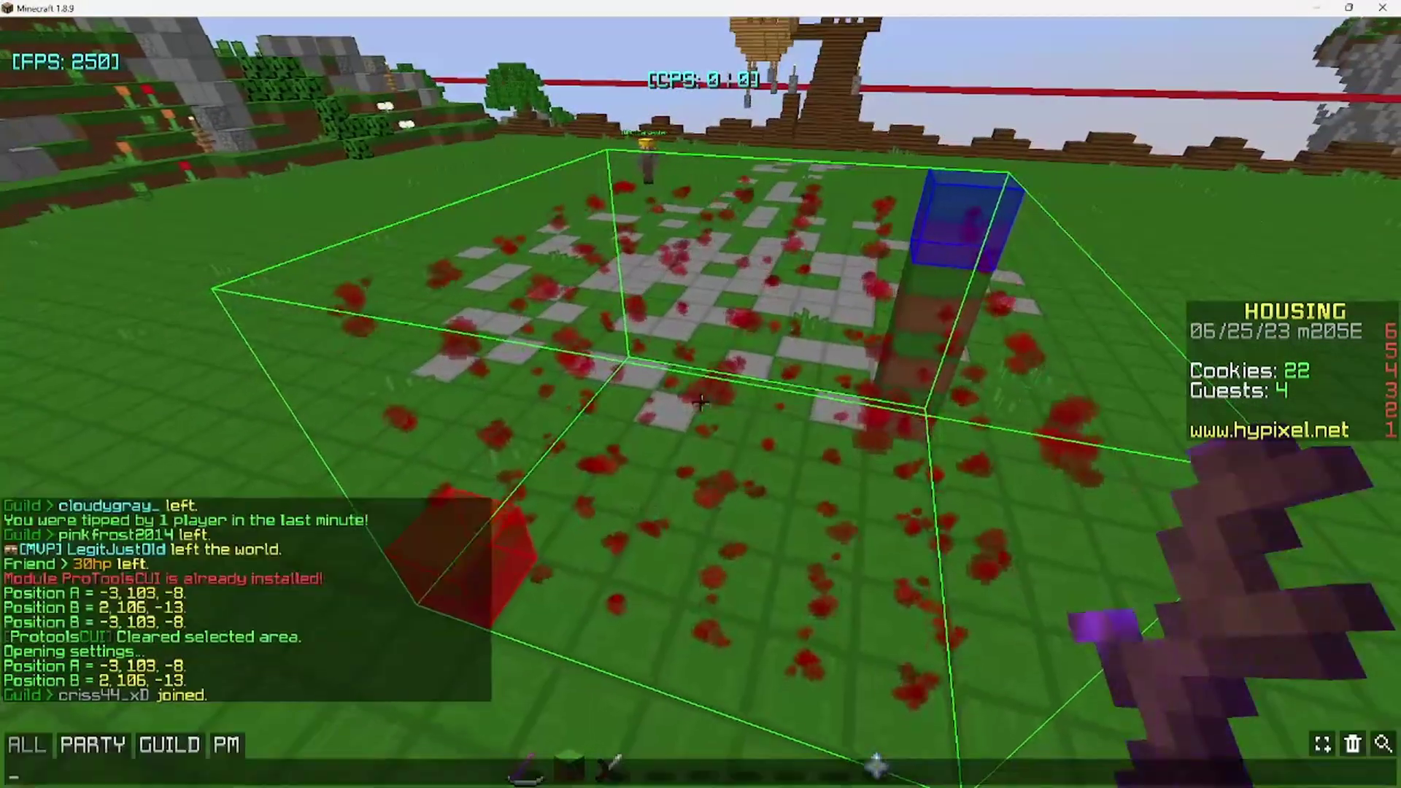
type("settings")
key("Return")
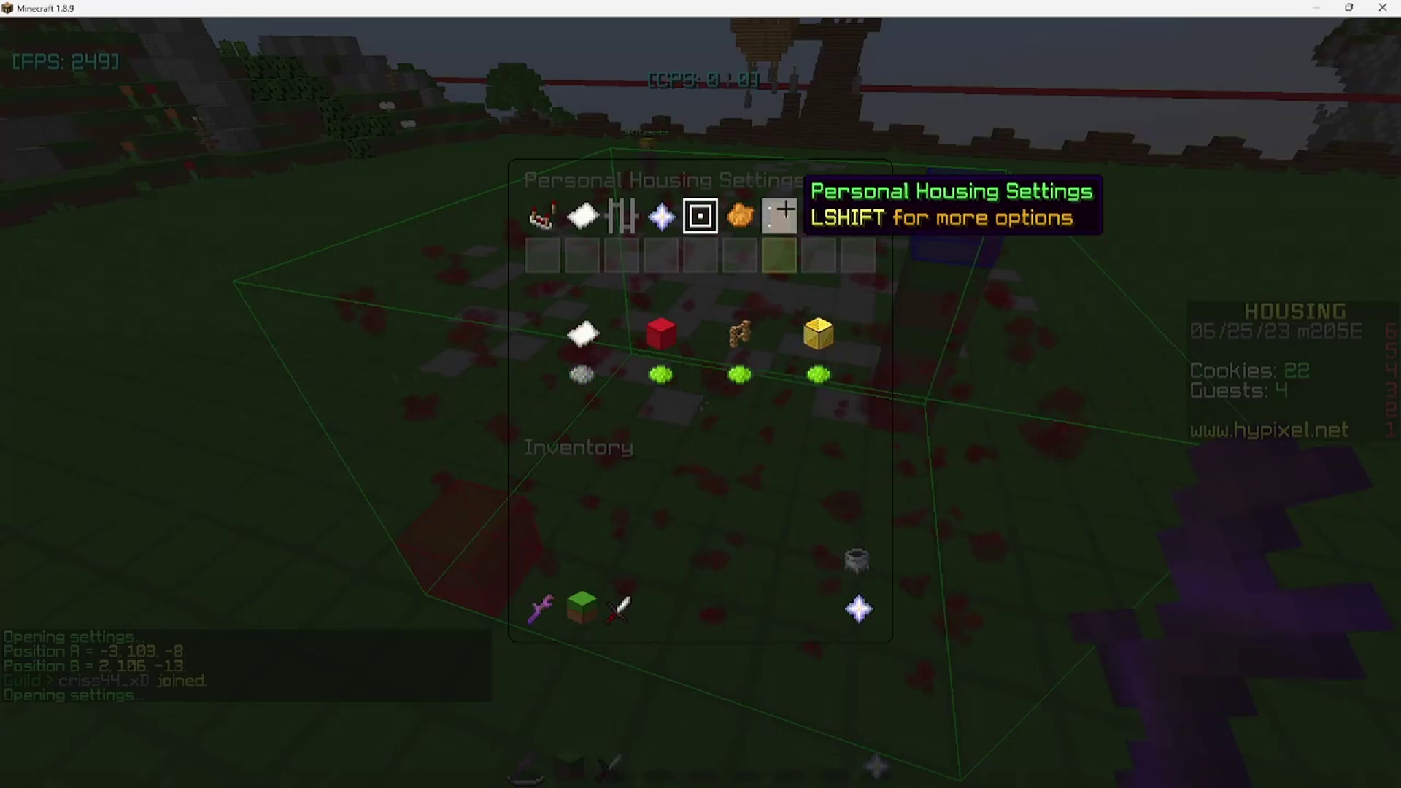
key("Escape")
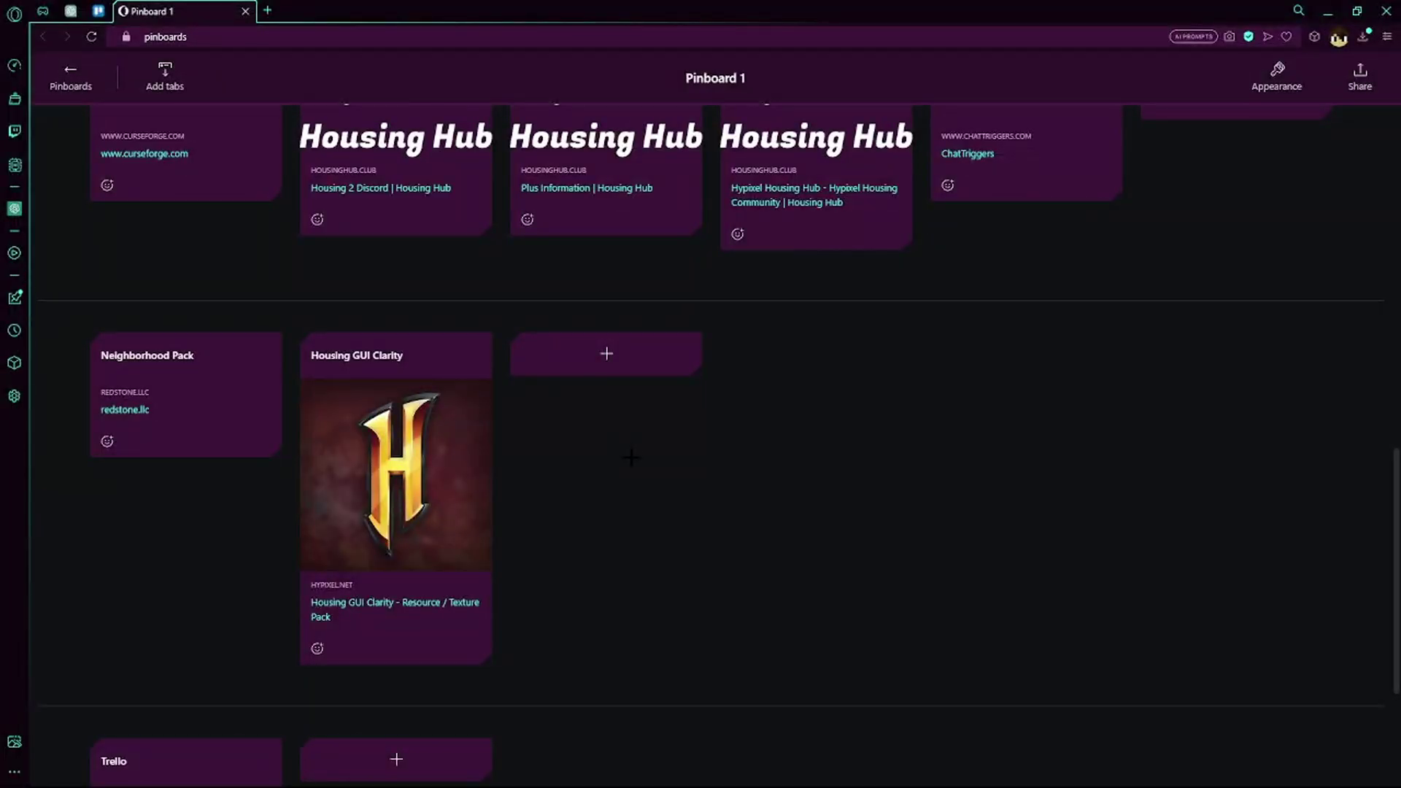
Open the Neighborhood Pack page in the browser from the pinboard and look over its texture overview
scroll(631, 457, "down", 1)
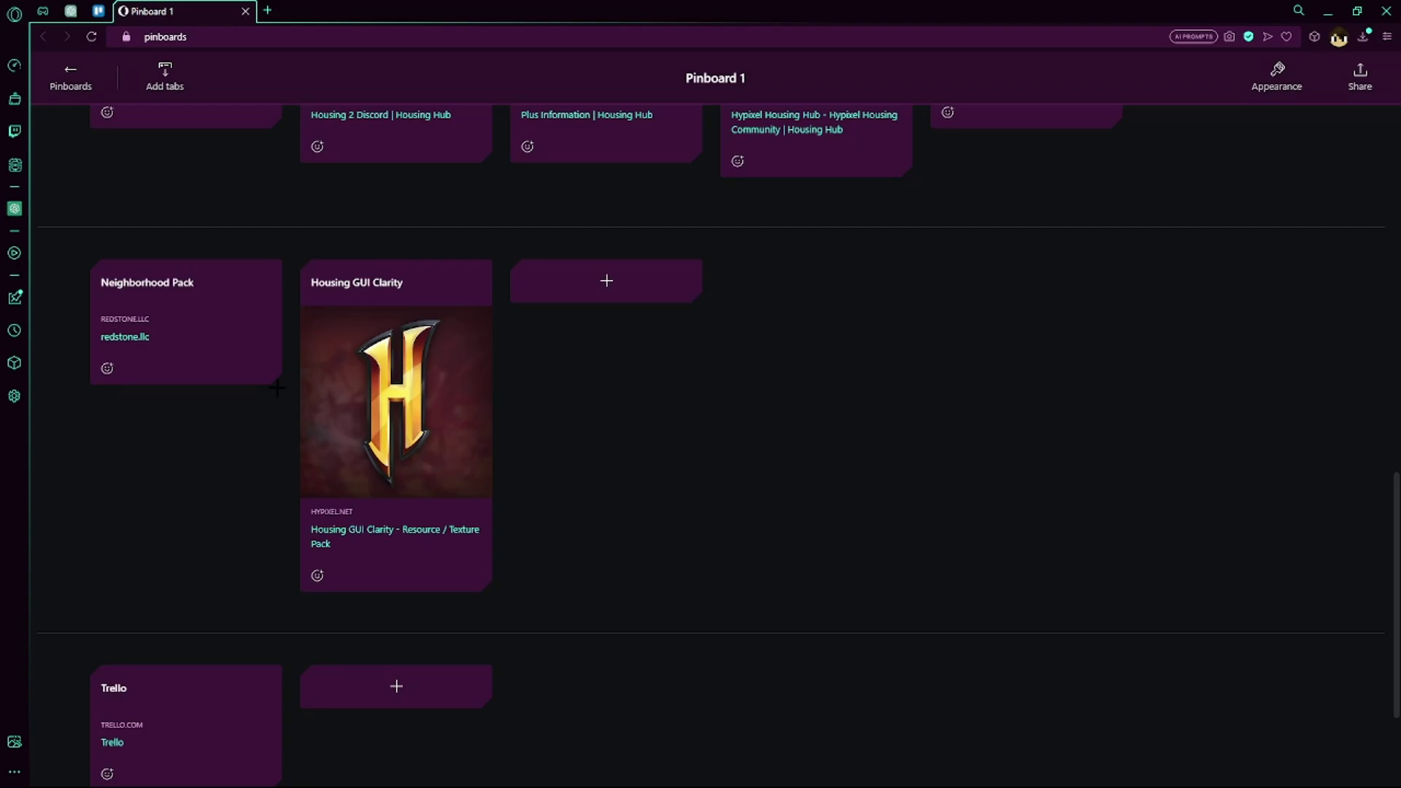
left_click(127, 338)
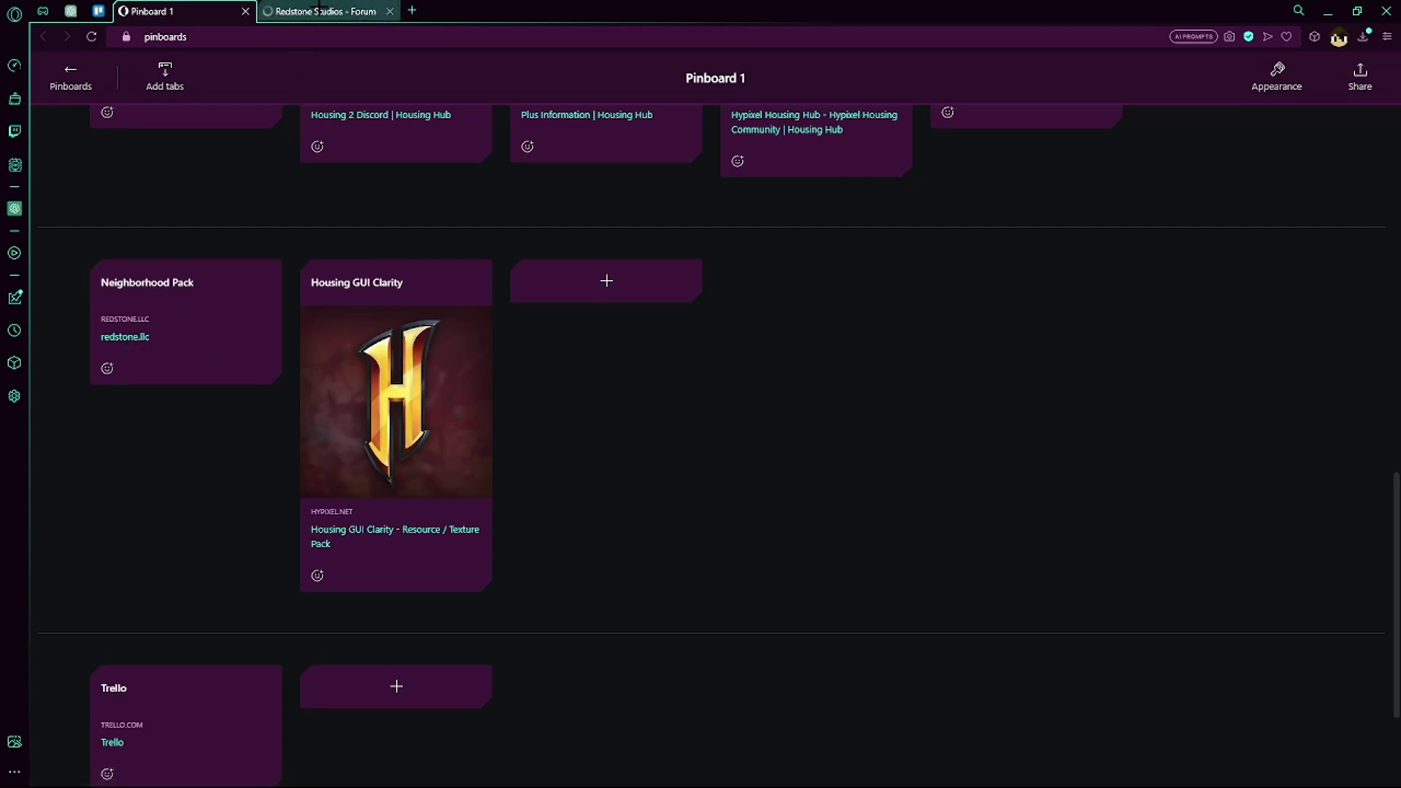
left_click(318, 10)
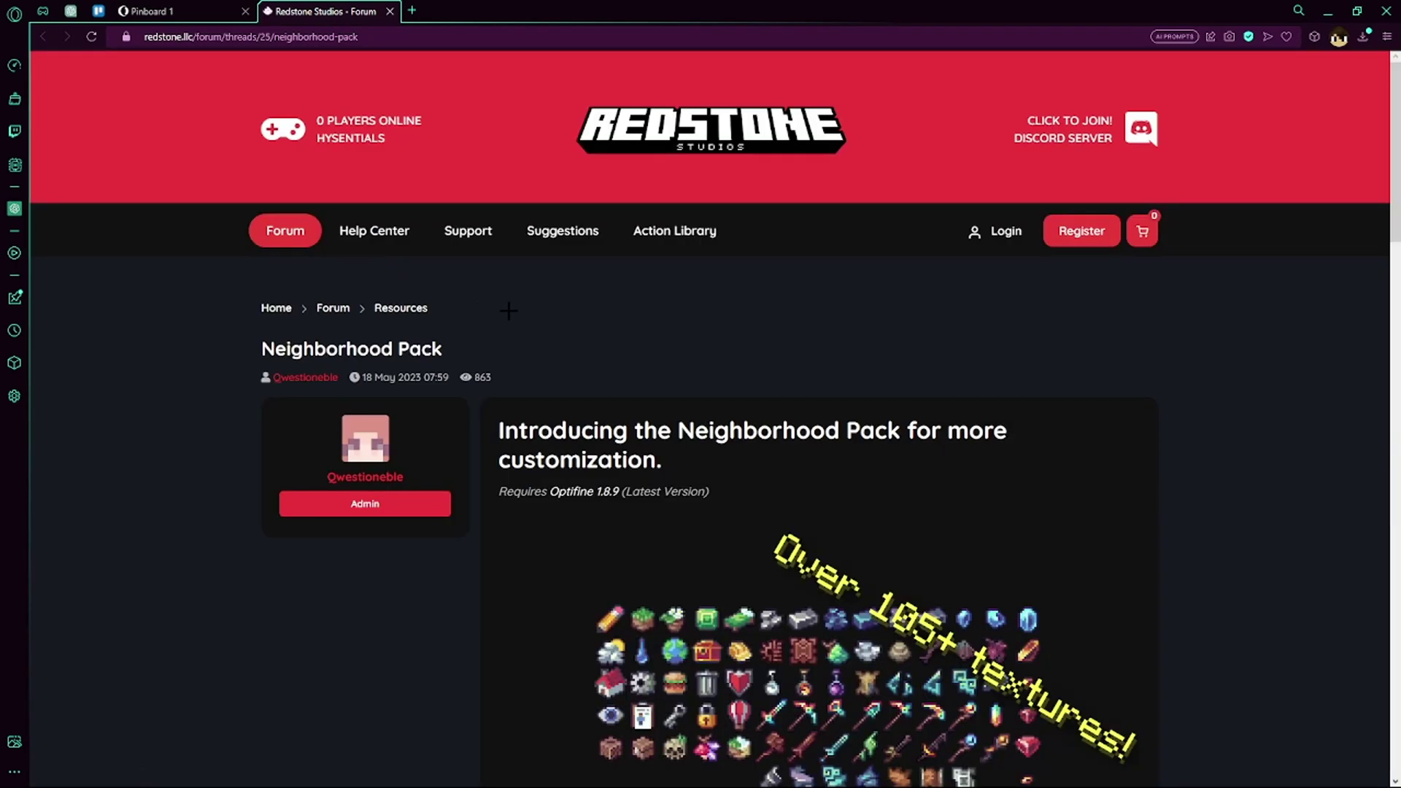
scroll(585, 338, "down", 3)
scroll(705, 380, "up", 3)
scroll(693, 401, "down", 8)
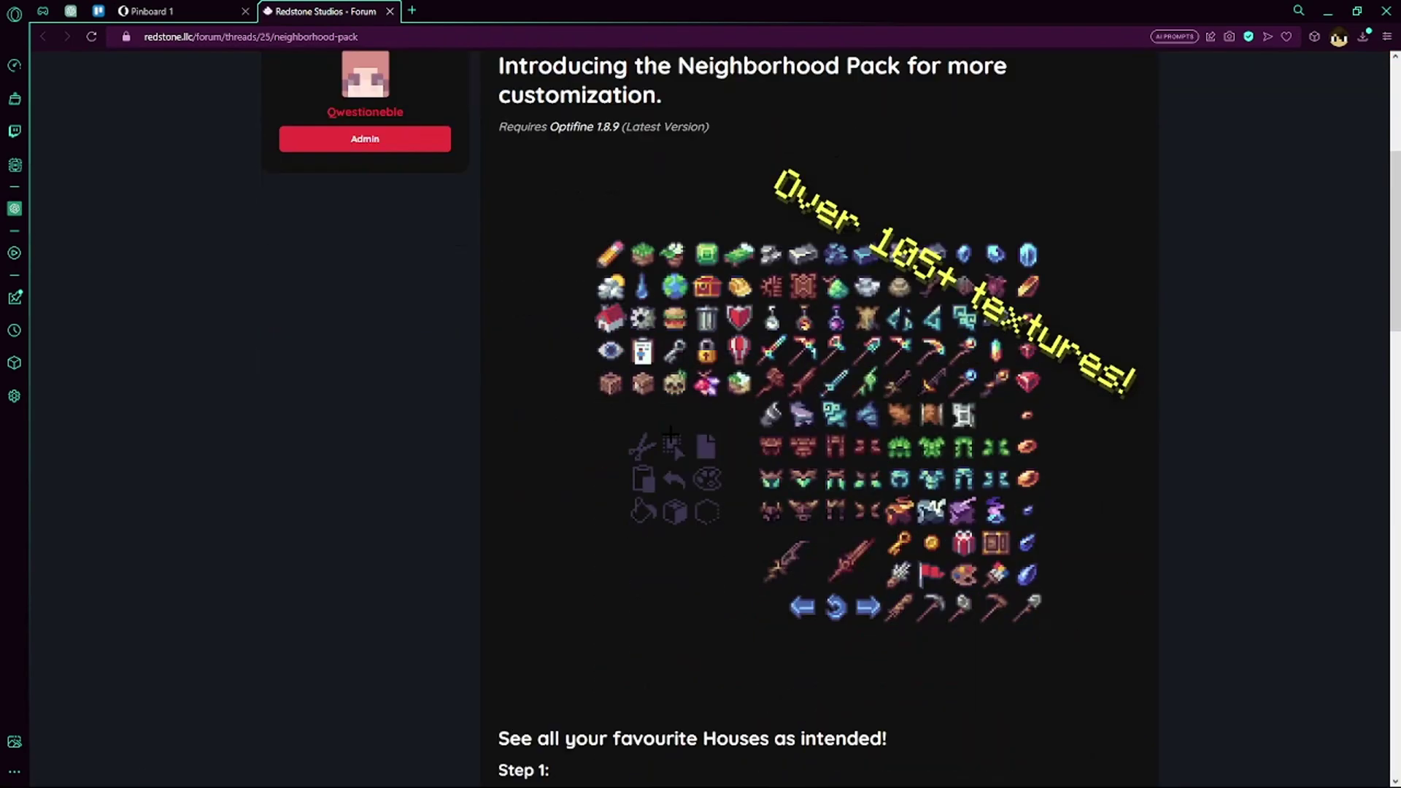
scroll(672, 432, "up", 4)
scroll(672, 432, "up", 4)
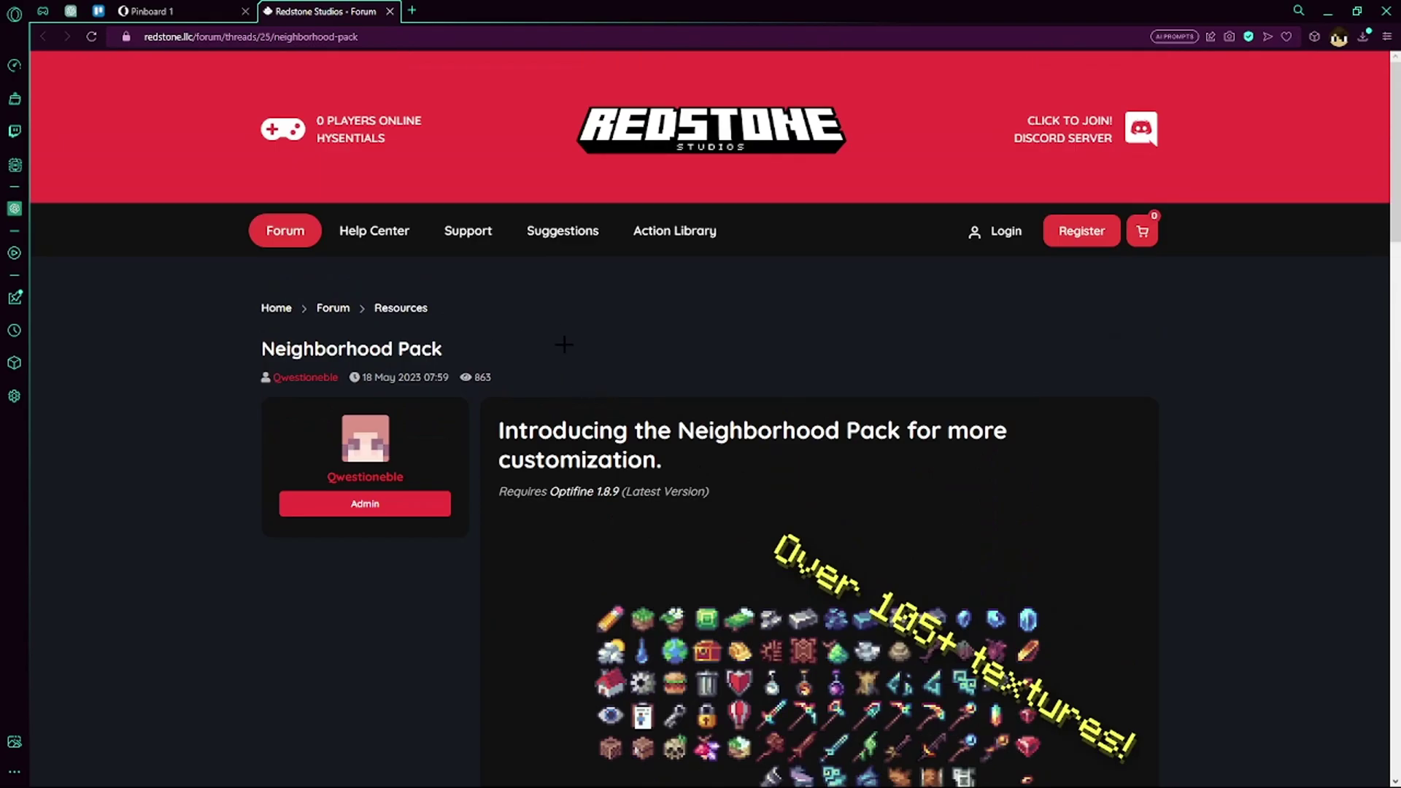
Read the Neighborhood Pack's installation steps, flavor descriptions and download options
scroll(563, 338, "down", 13)
scroll(582, 380, "down", 2)
scroll(584, 386, "up", 4)
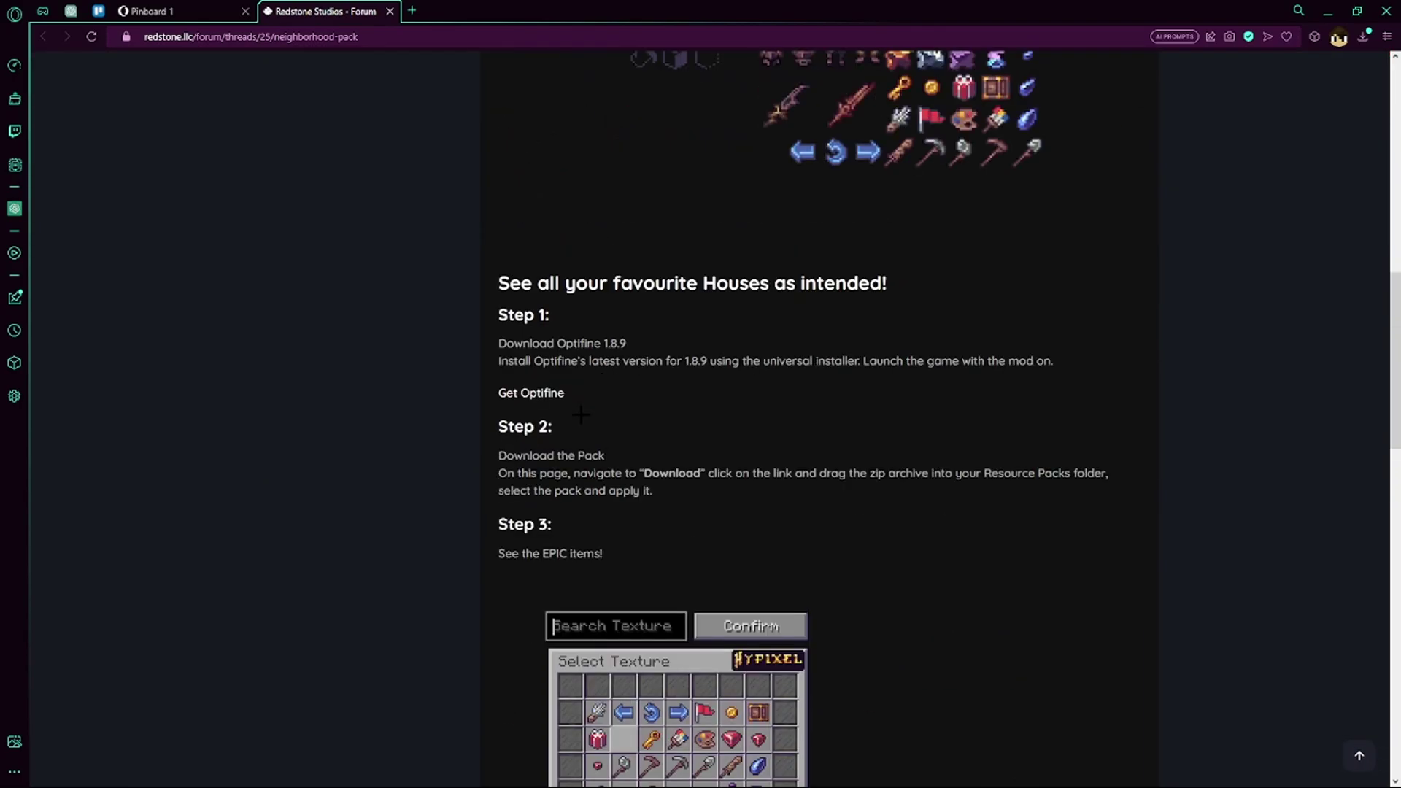
scroll(606, 391, "down", 13)
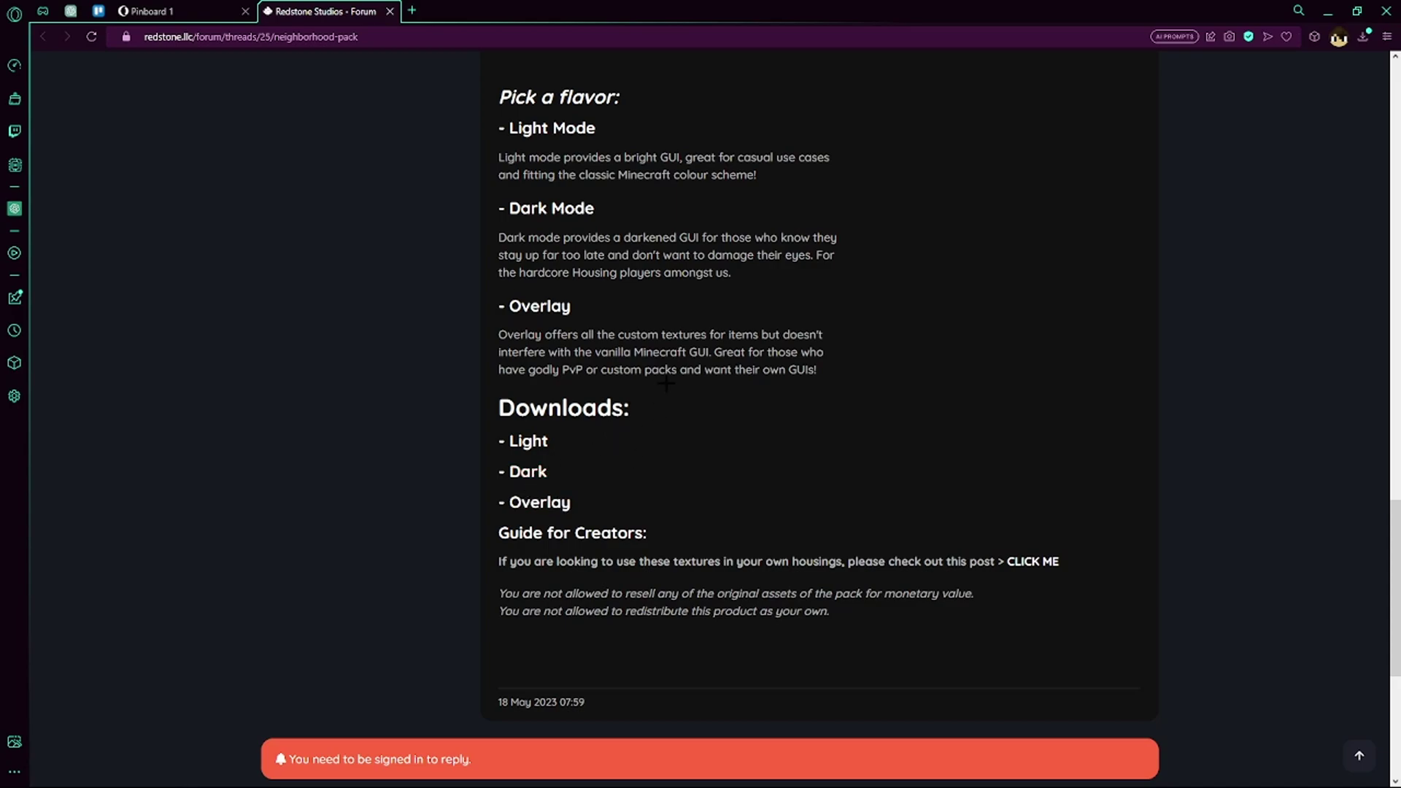
Switch to Minecraft and view the pack's textures in the Housing Menu and its Items page
key("alt+Tab")
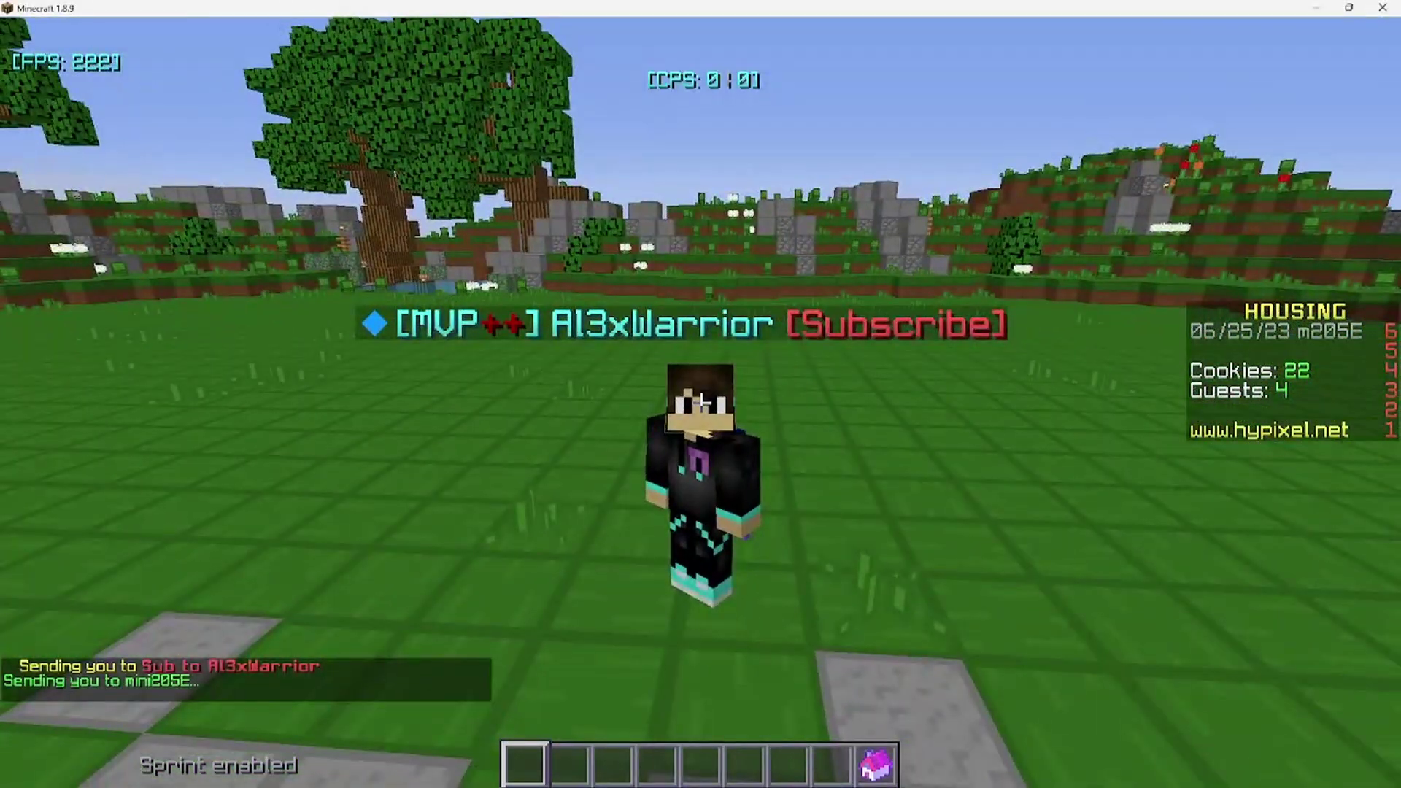
key("9")
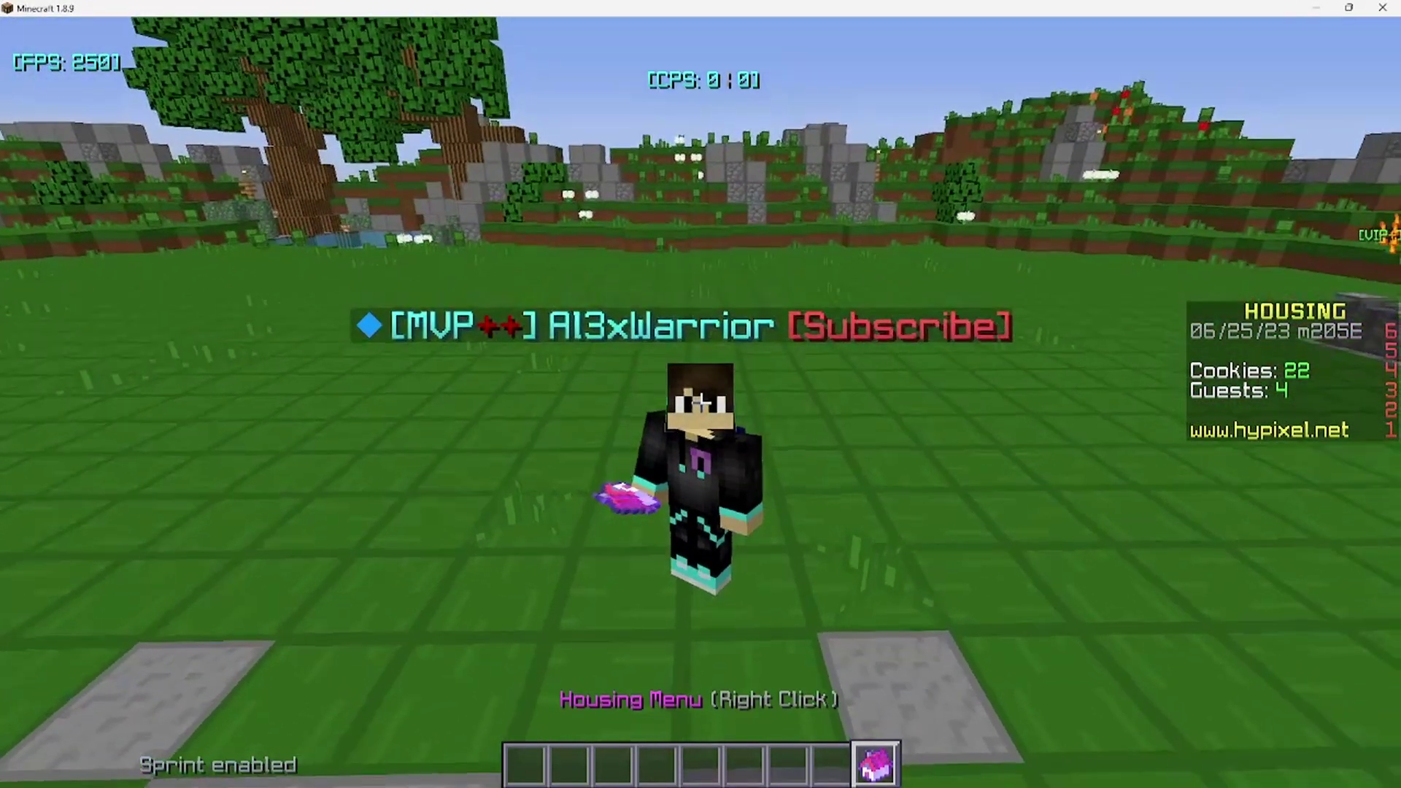
right_click(701, 401)
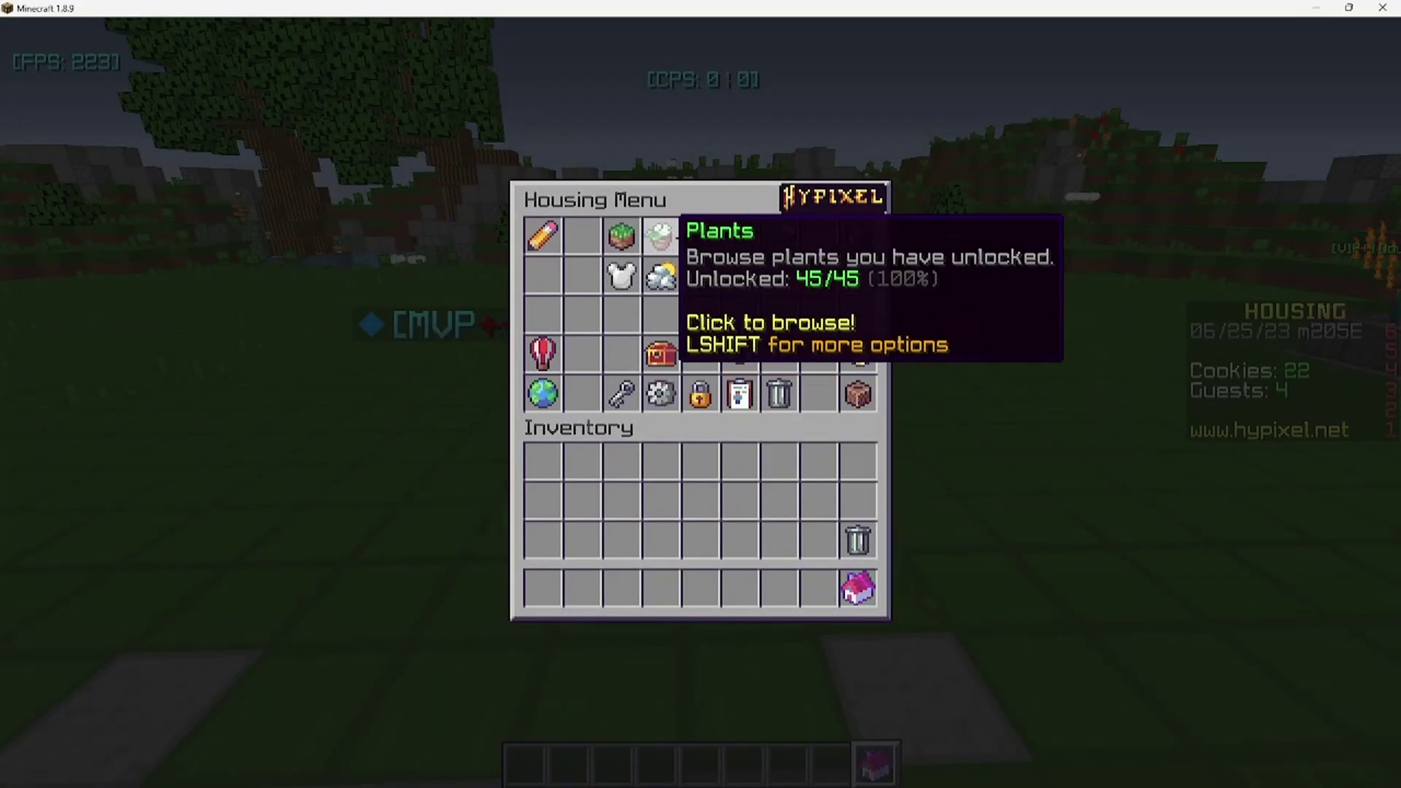
left_click(777, 245)
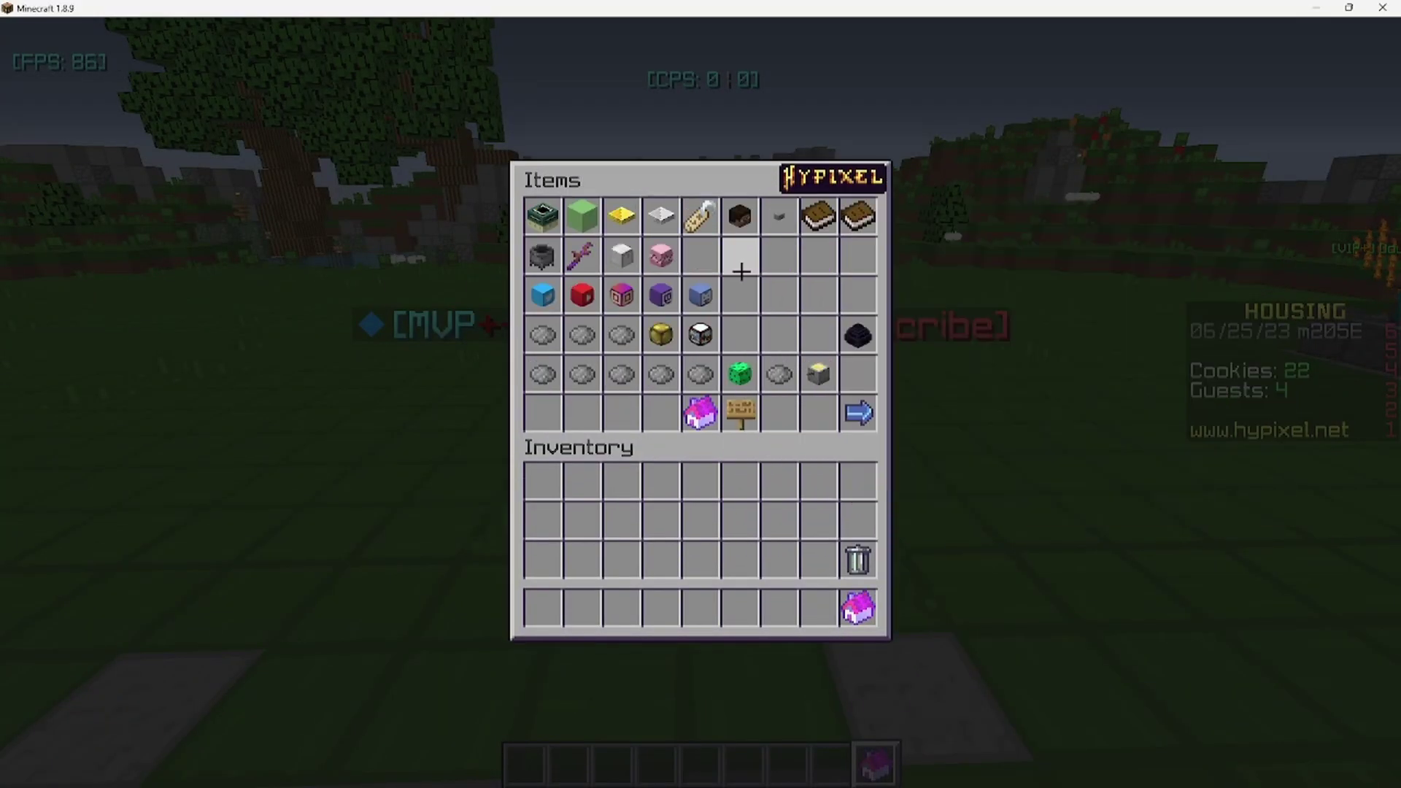
key("Escape")
Reopen the Housing Menu, view the House Settings page with the pack's textures, and close it
right_click(701, 401)
left_click(668, 374)
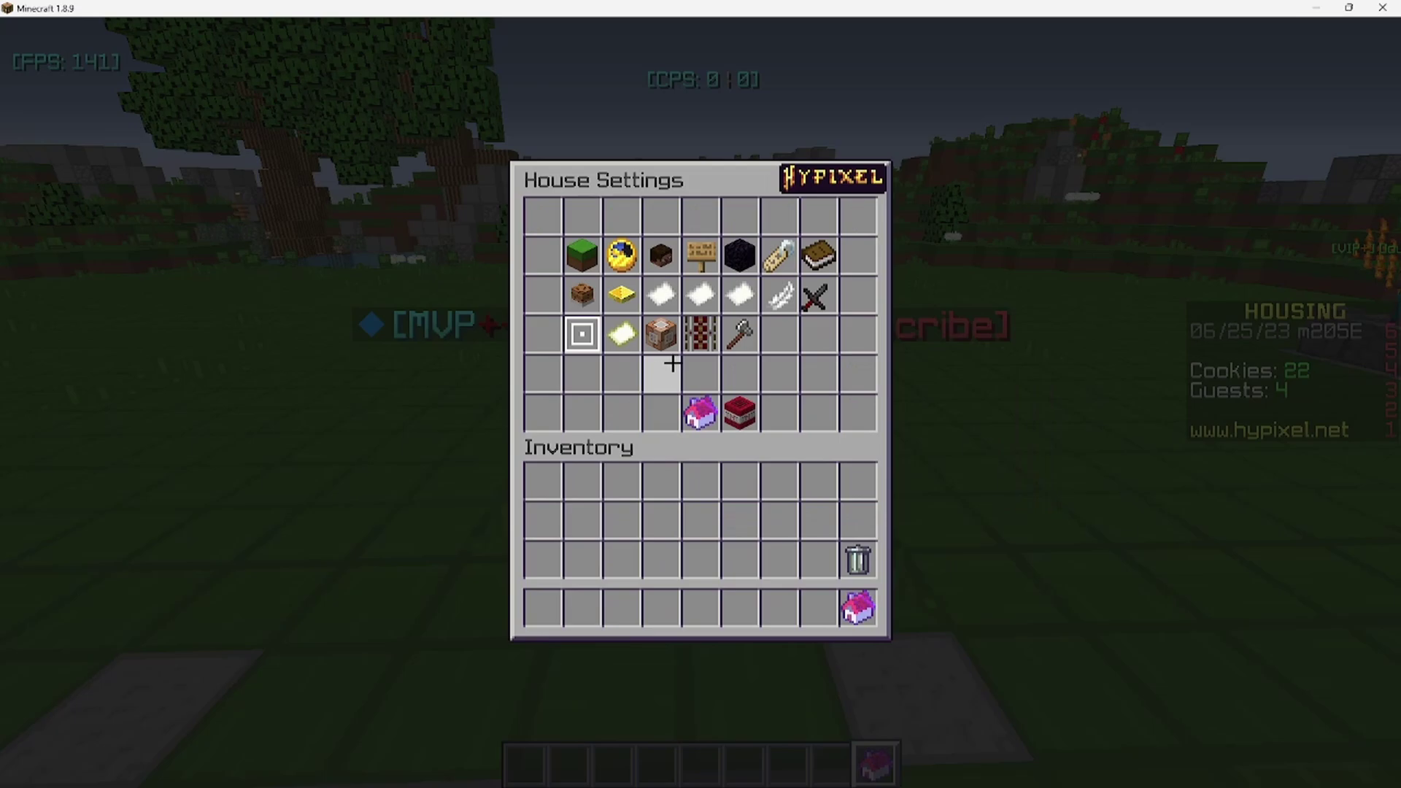
left_click(613, 406)
key("Escape")
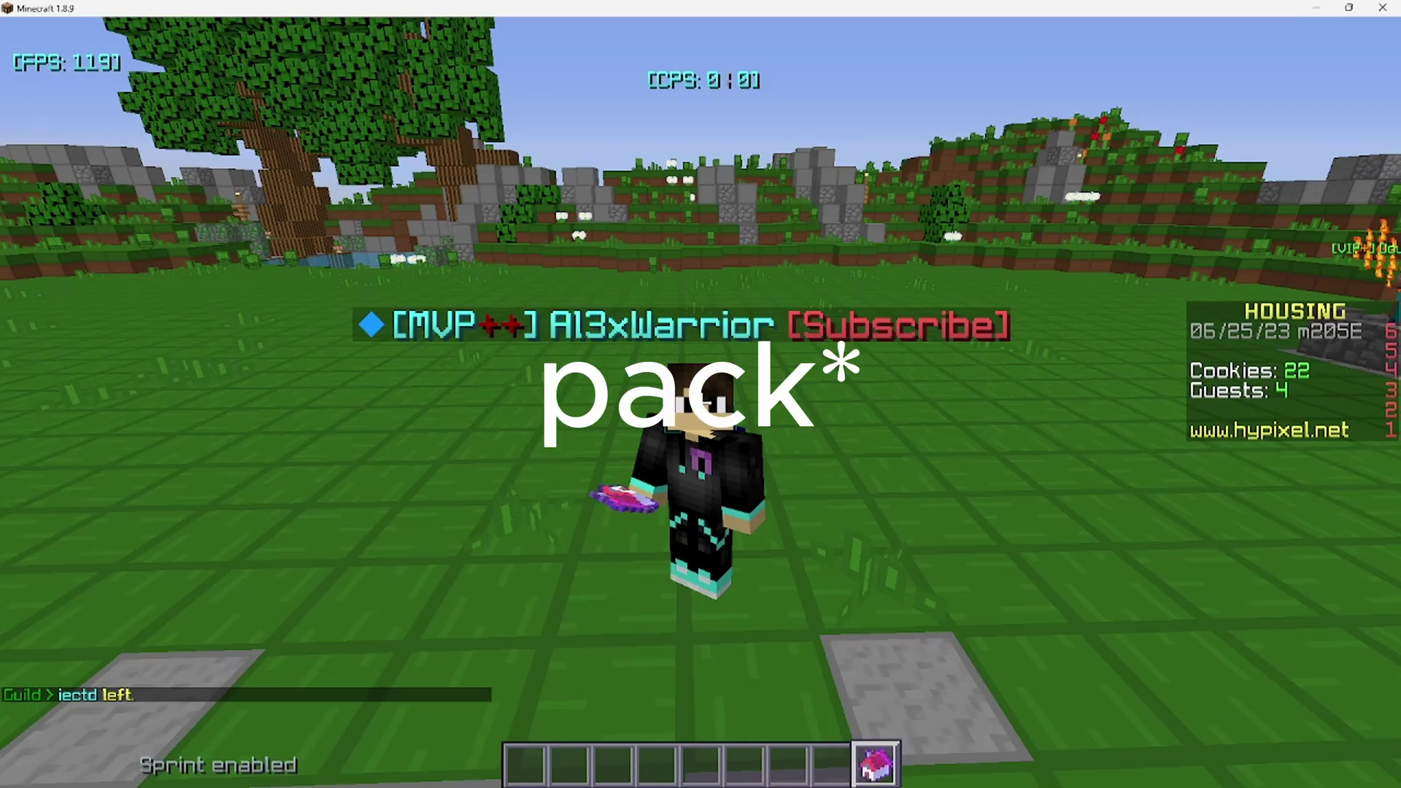
Put a sword from the creative inventory's Combat category into the first hotbar slot
key("e")
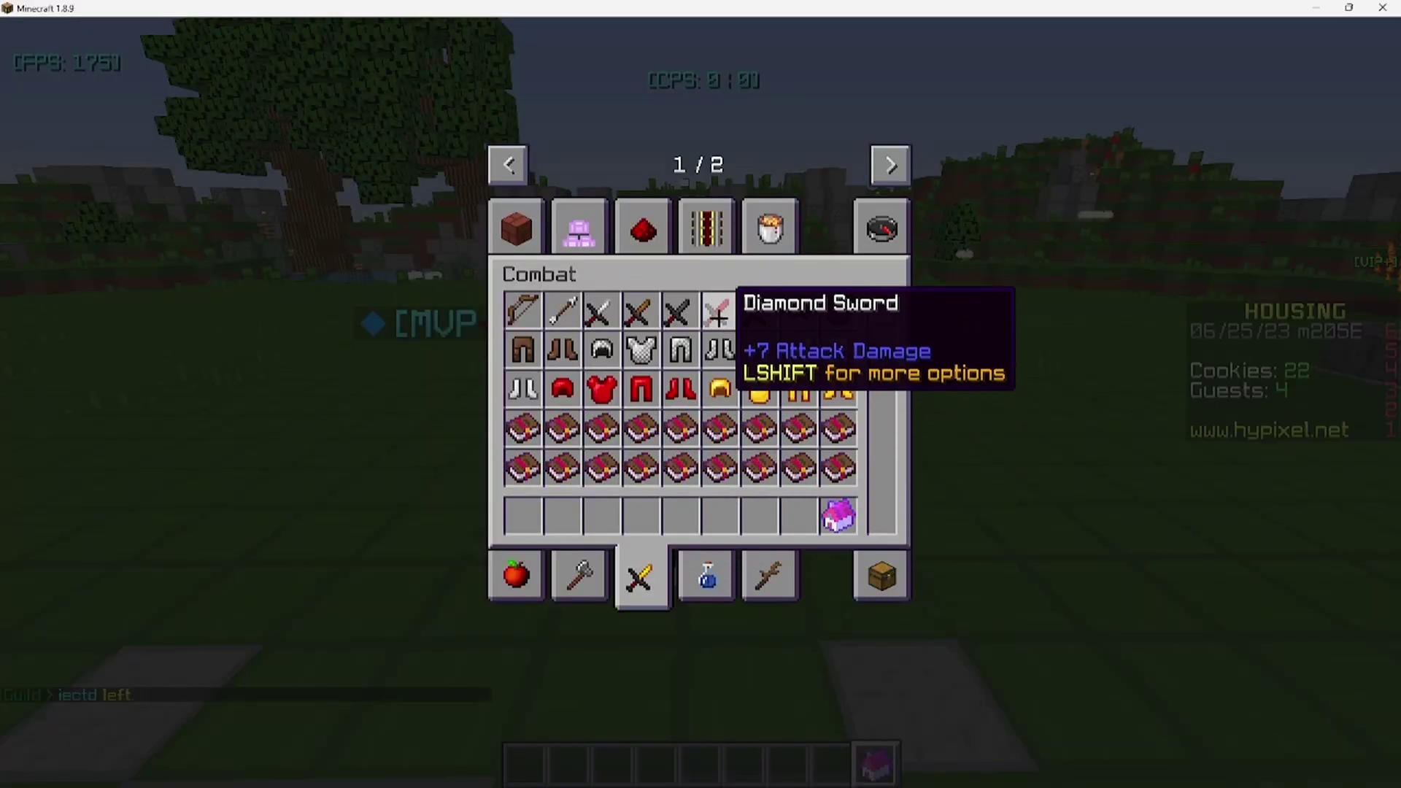
key("1")
key("e")
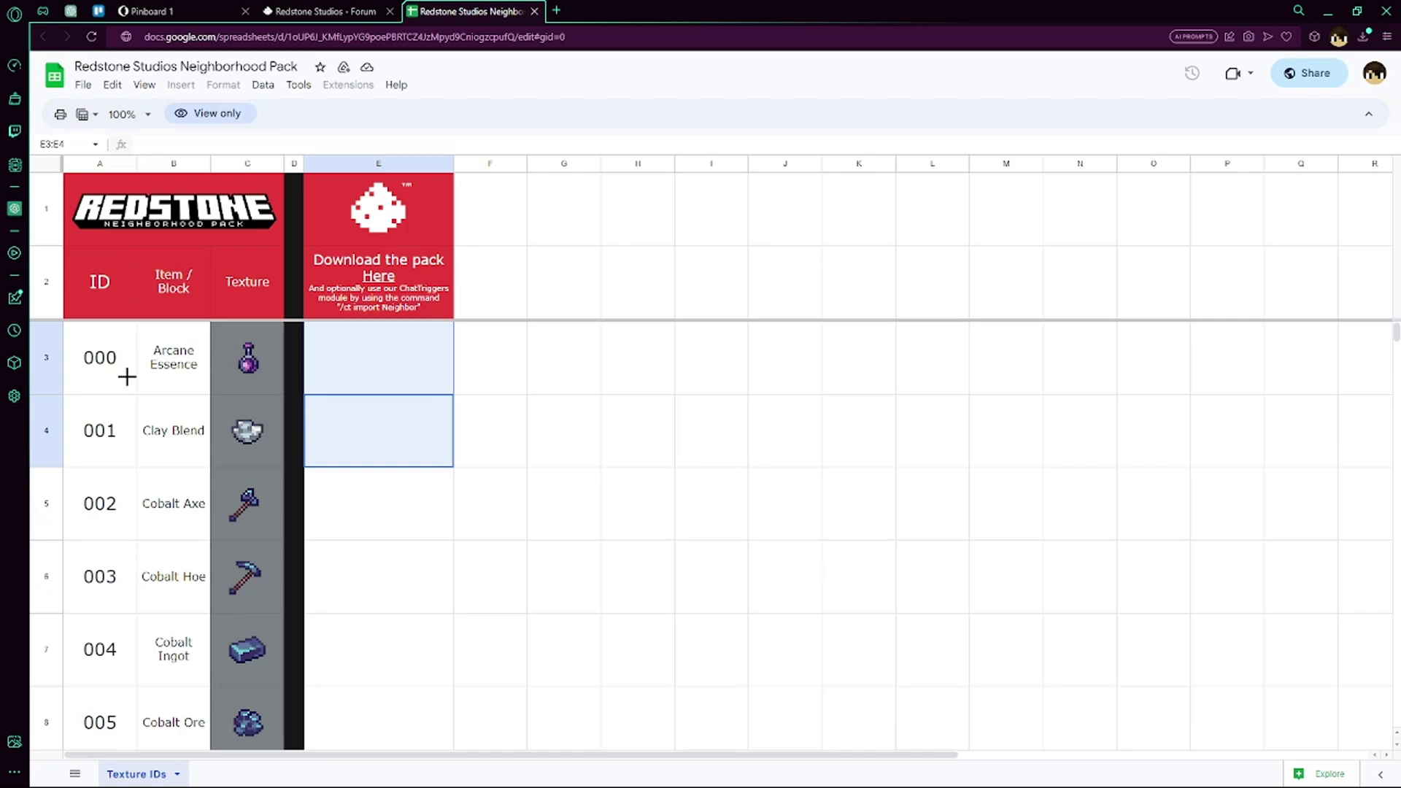
Look through the texture IDs in the Redstone Studios Neighborhood Pack spreadsheet, and return to Minecraft
scroll(181, 435, "down", 10)
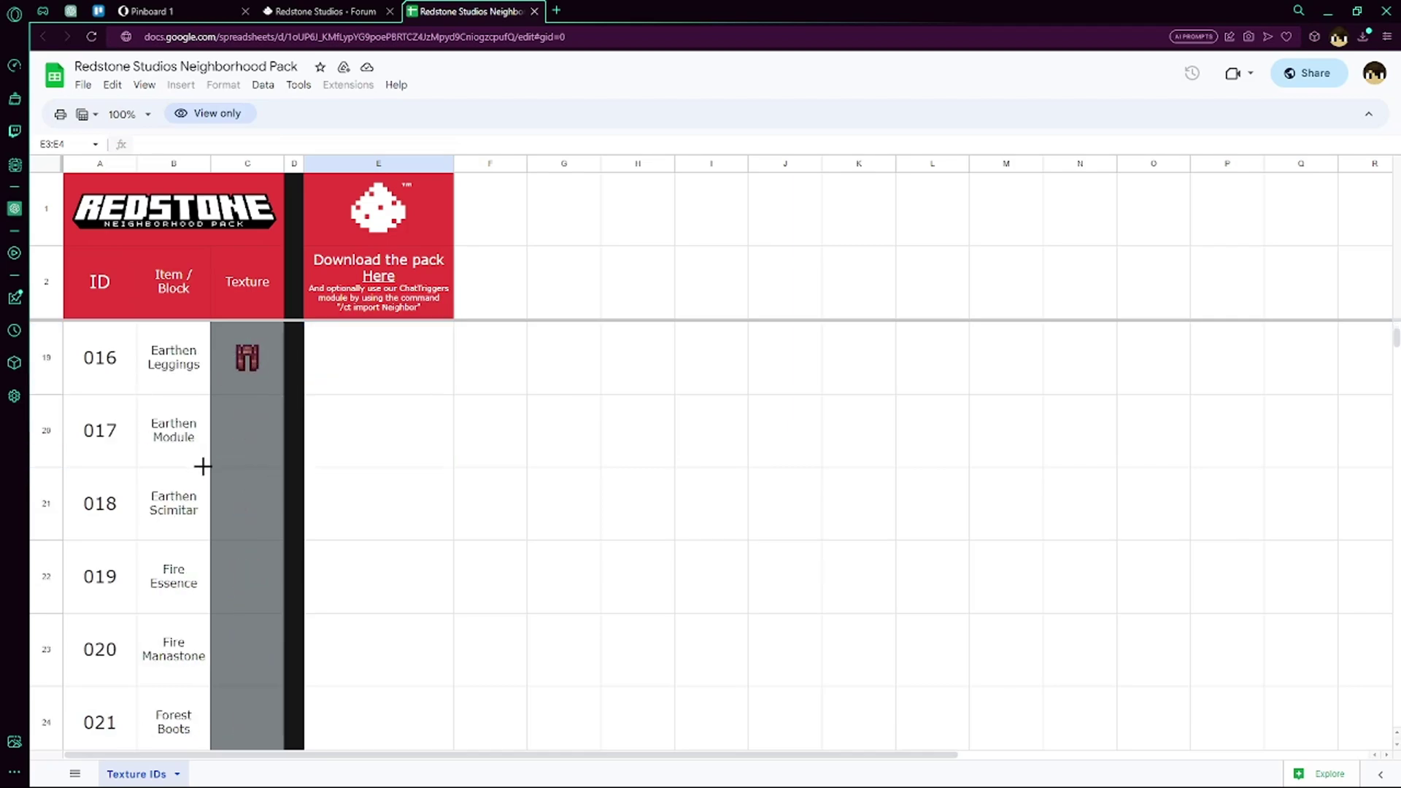
scroll(203, 466, "up", 10)
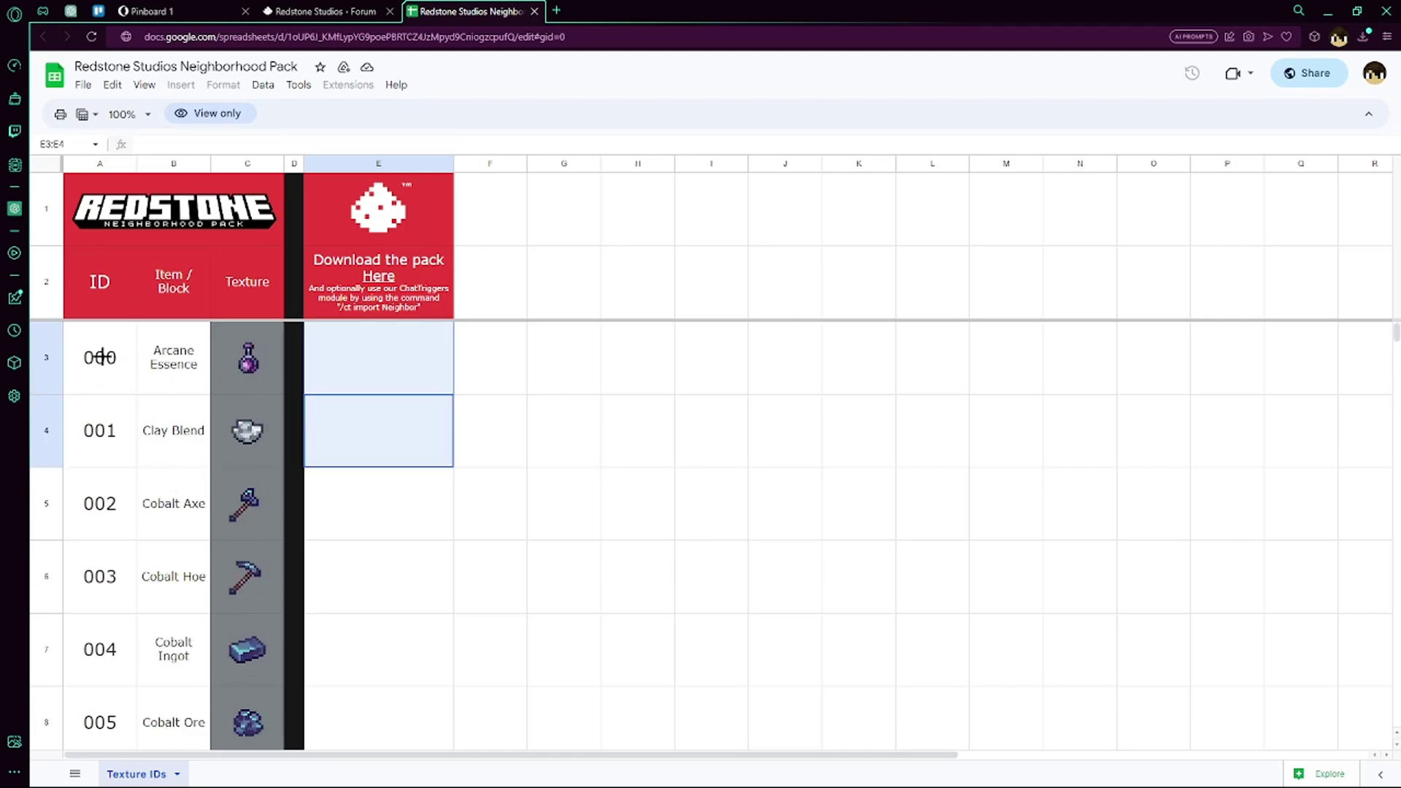
scroll(147, 521, "down", 4)
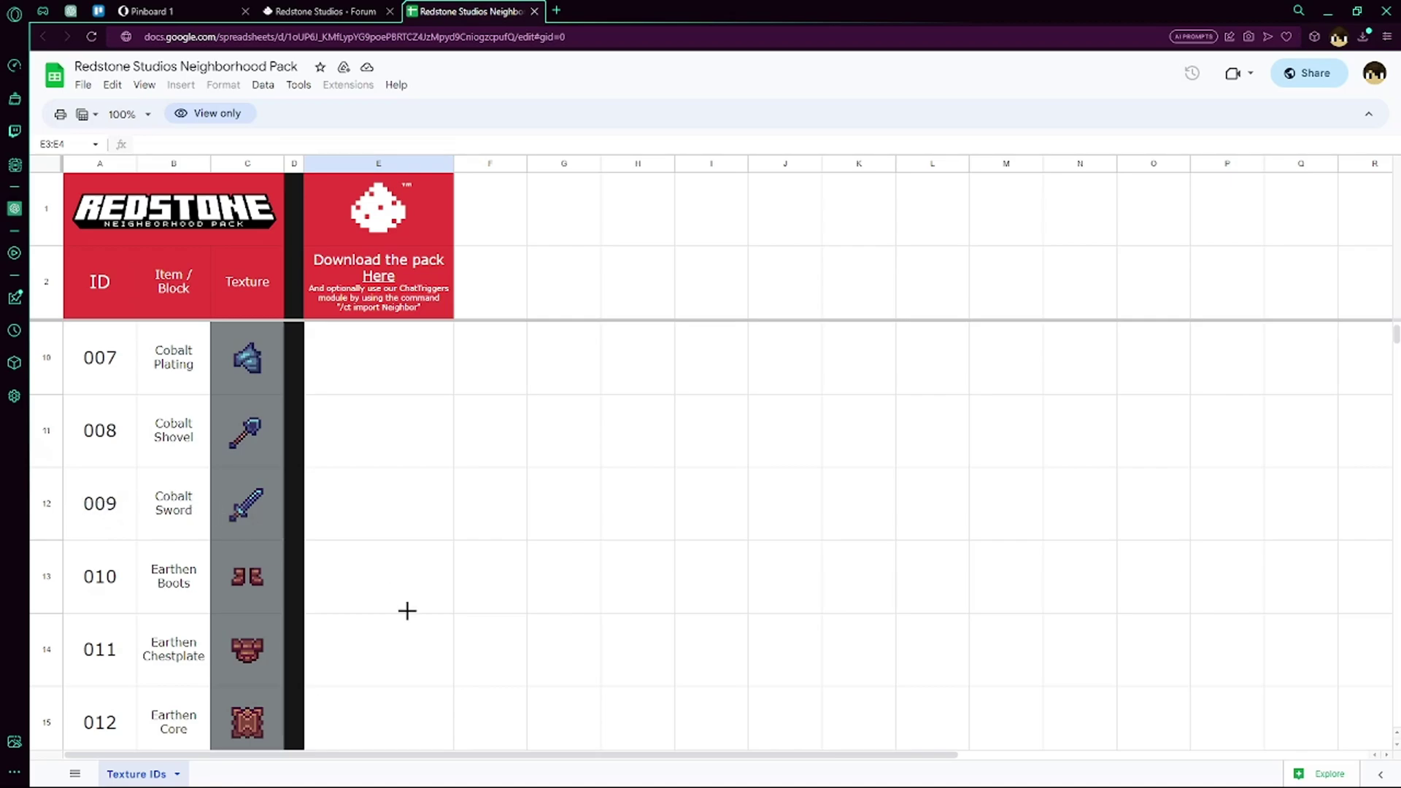
left_click(766, 780)
key("Escape")
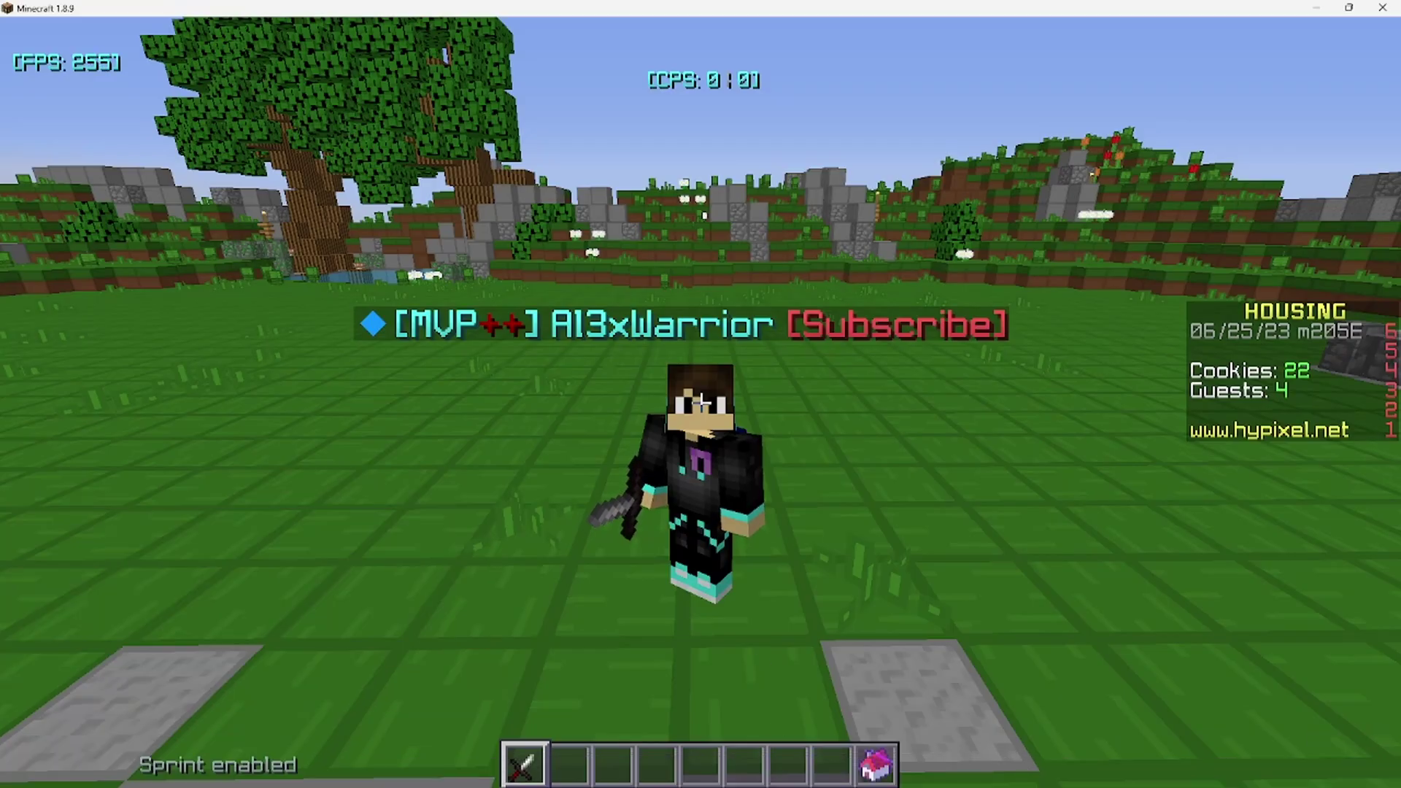
key("i")
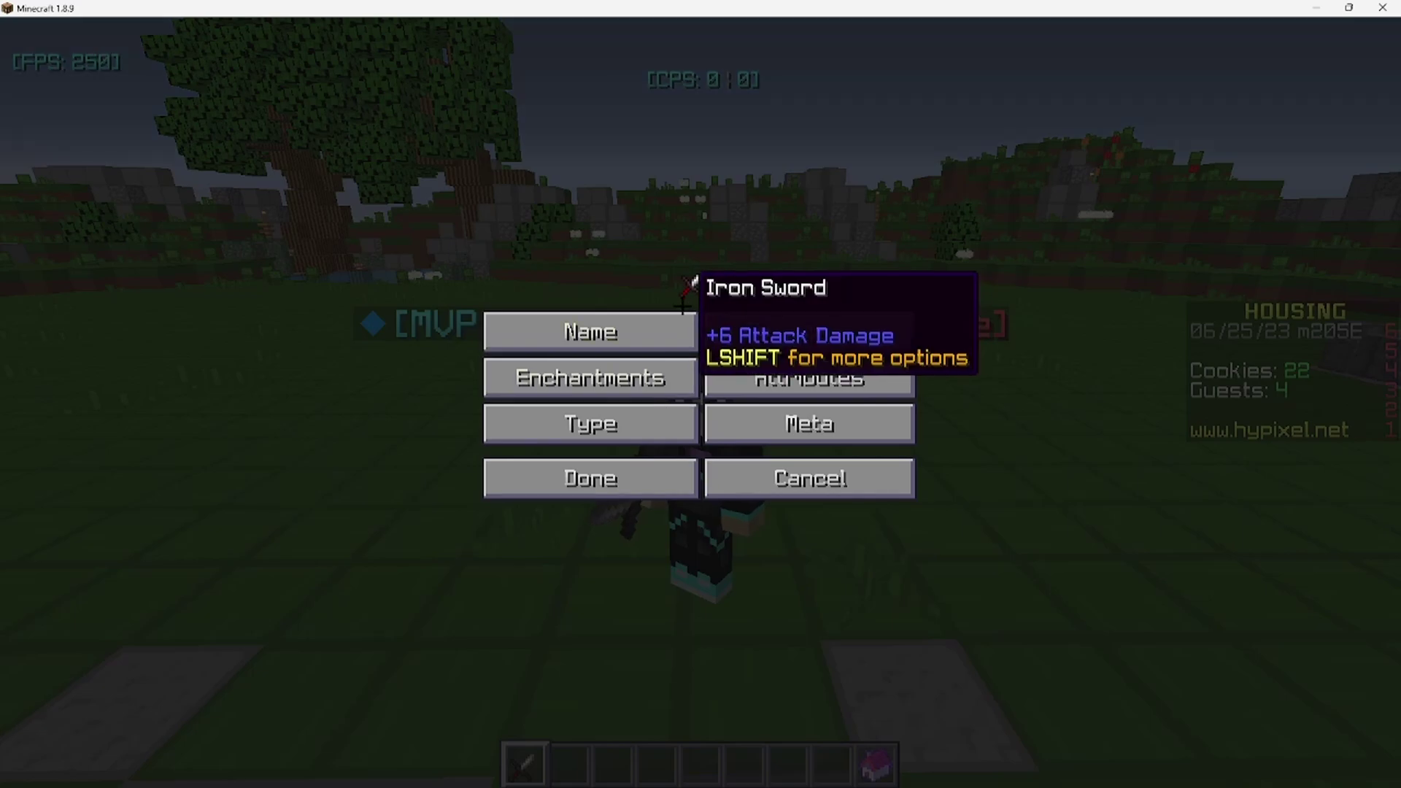
key("Escape")
key("t")
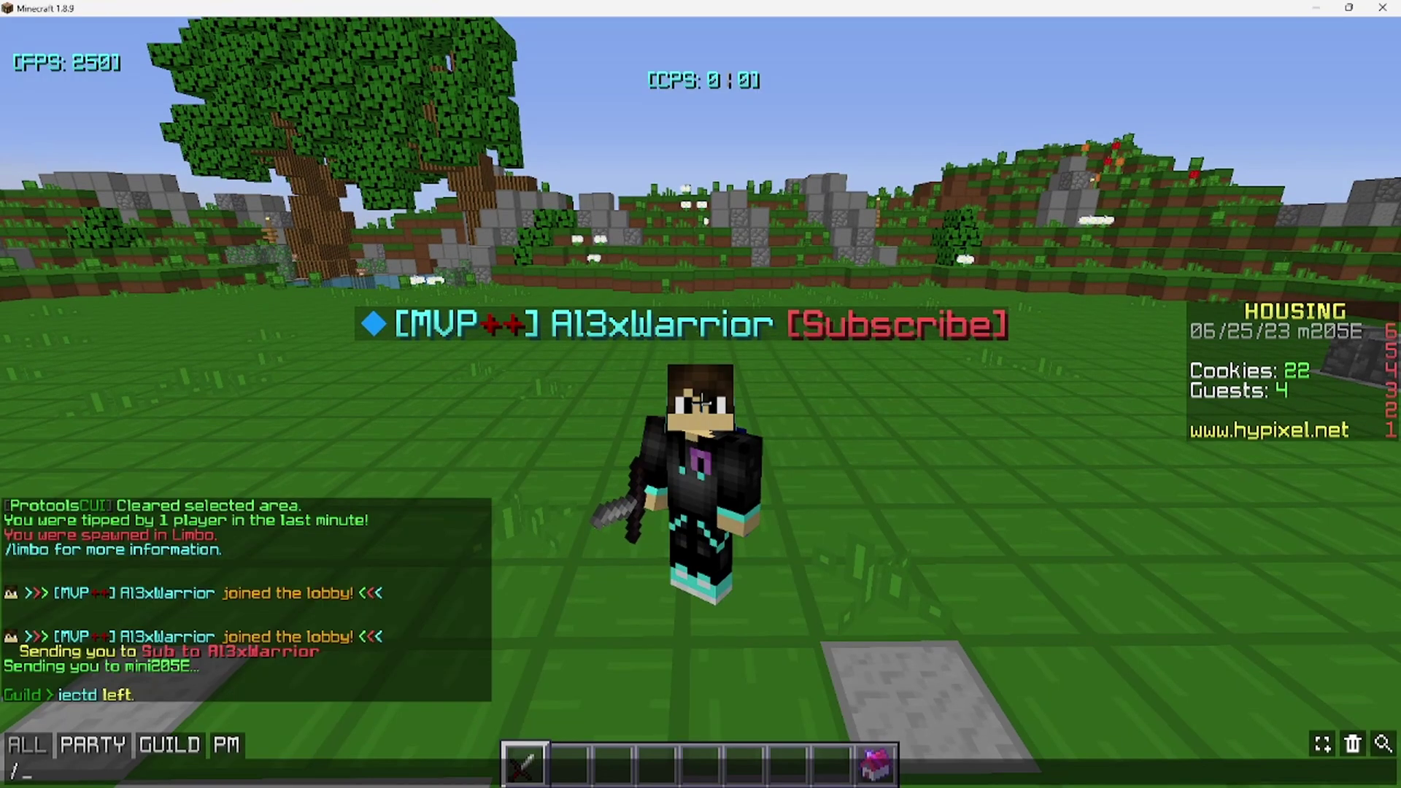
key("Escape")
key("i")
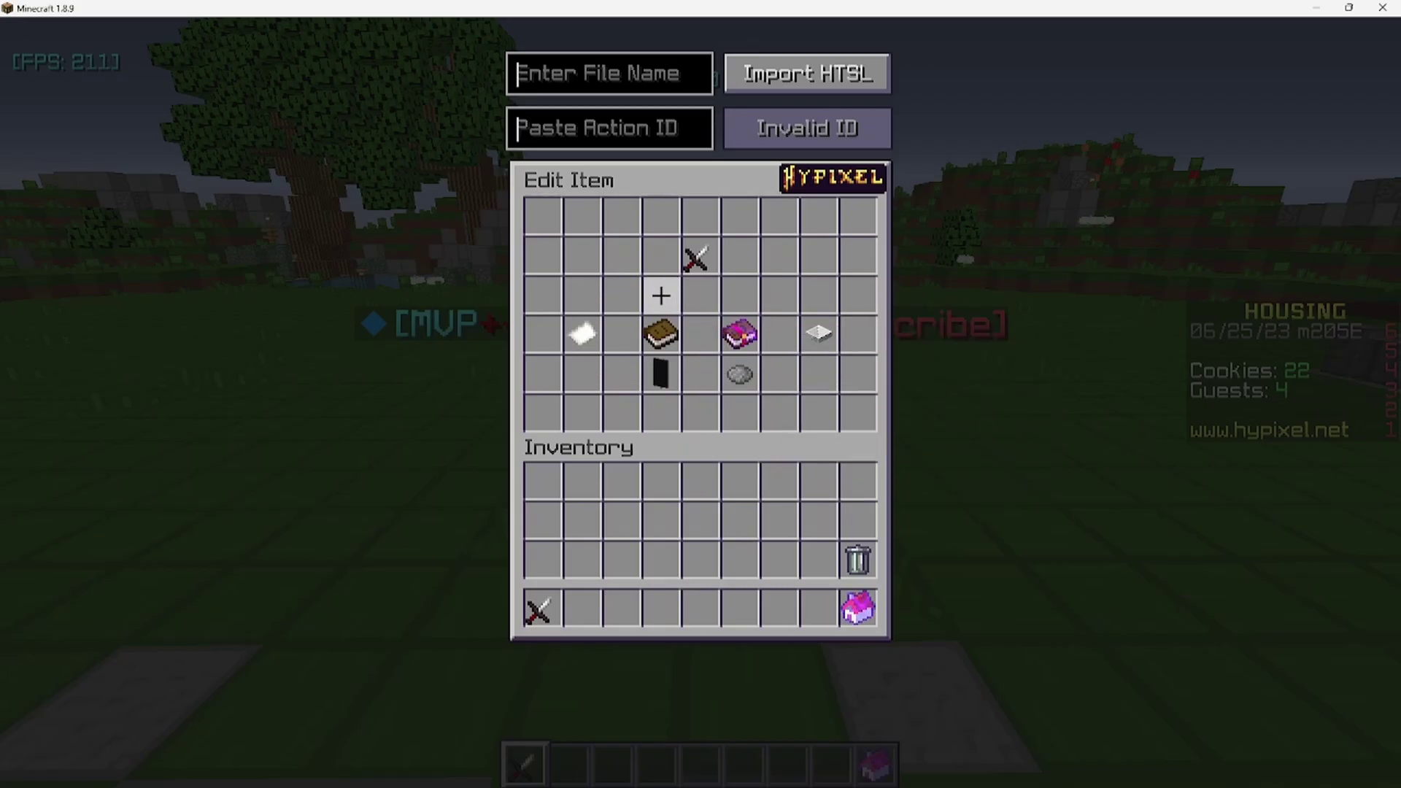
key("Escape")
Open the item editor for the held sword and enter the name &9Colbat Sword
key("i")
left_click(660, 337)
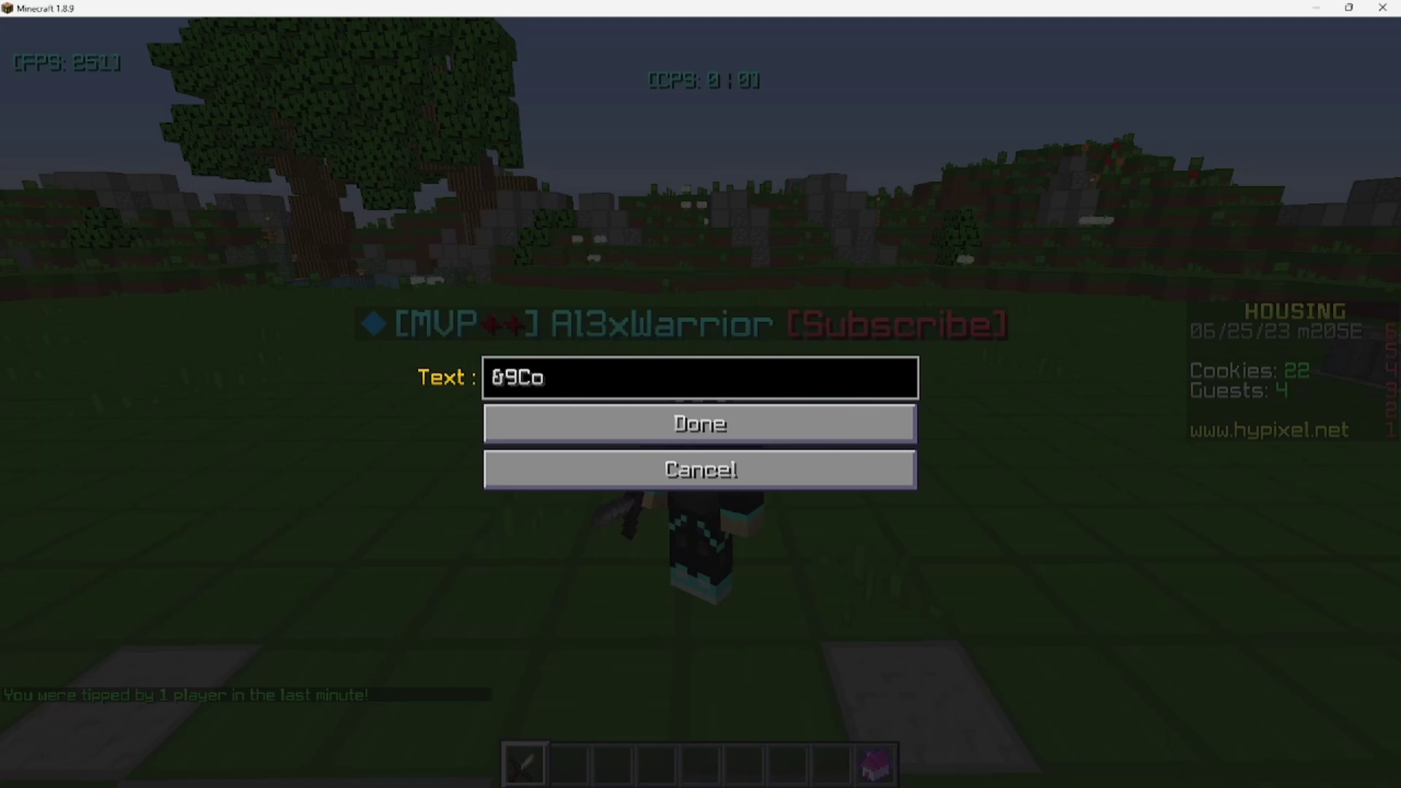
type("&9Colbat Sword")
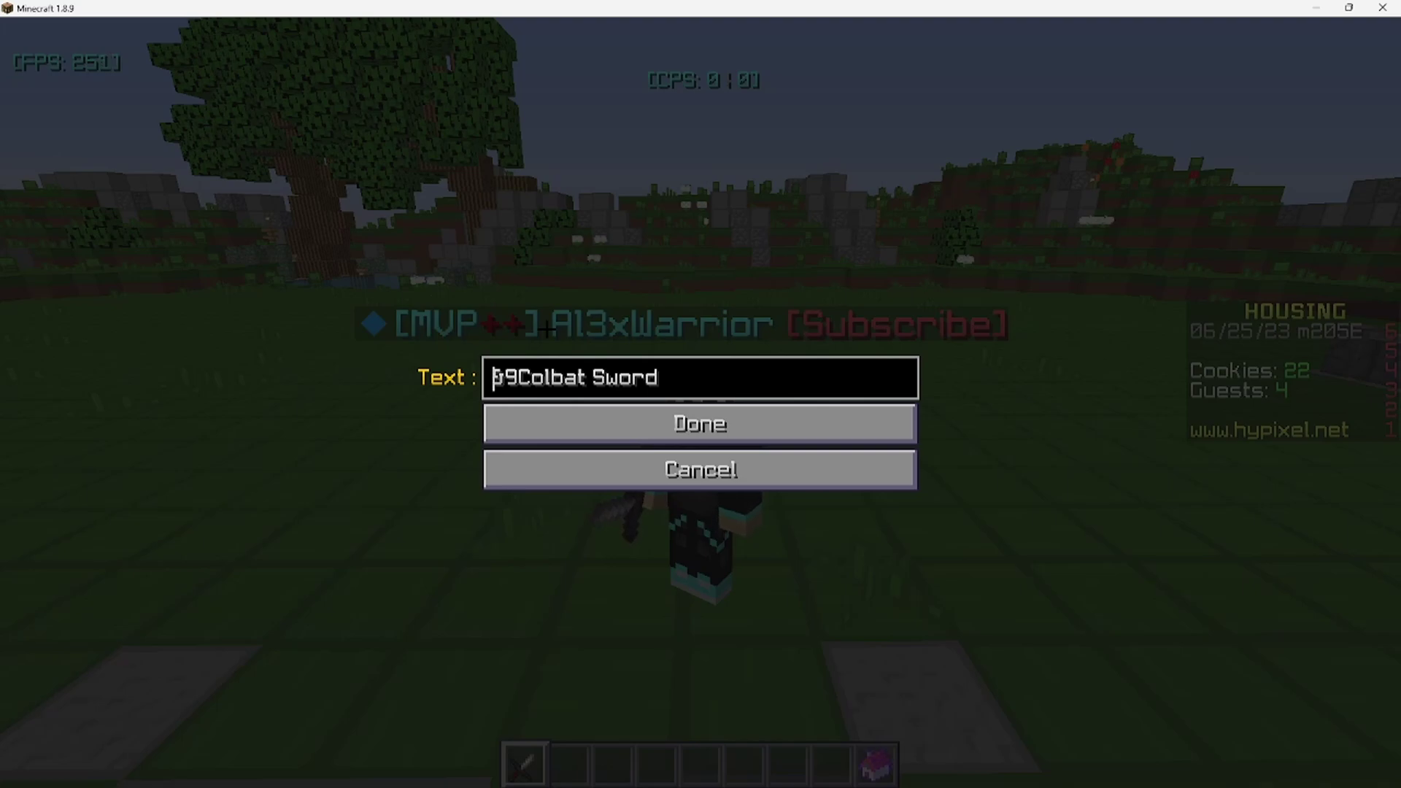
type("&0")
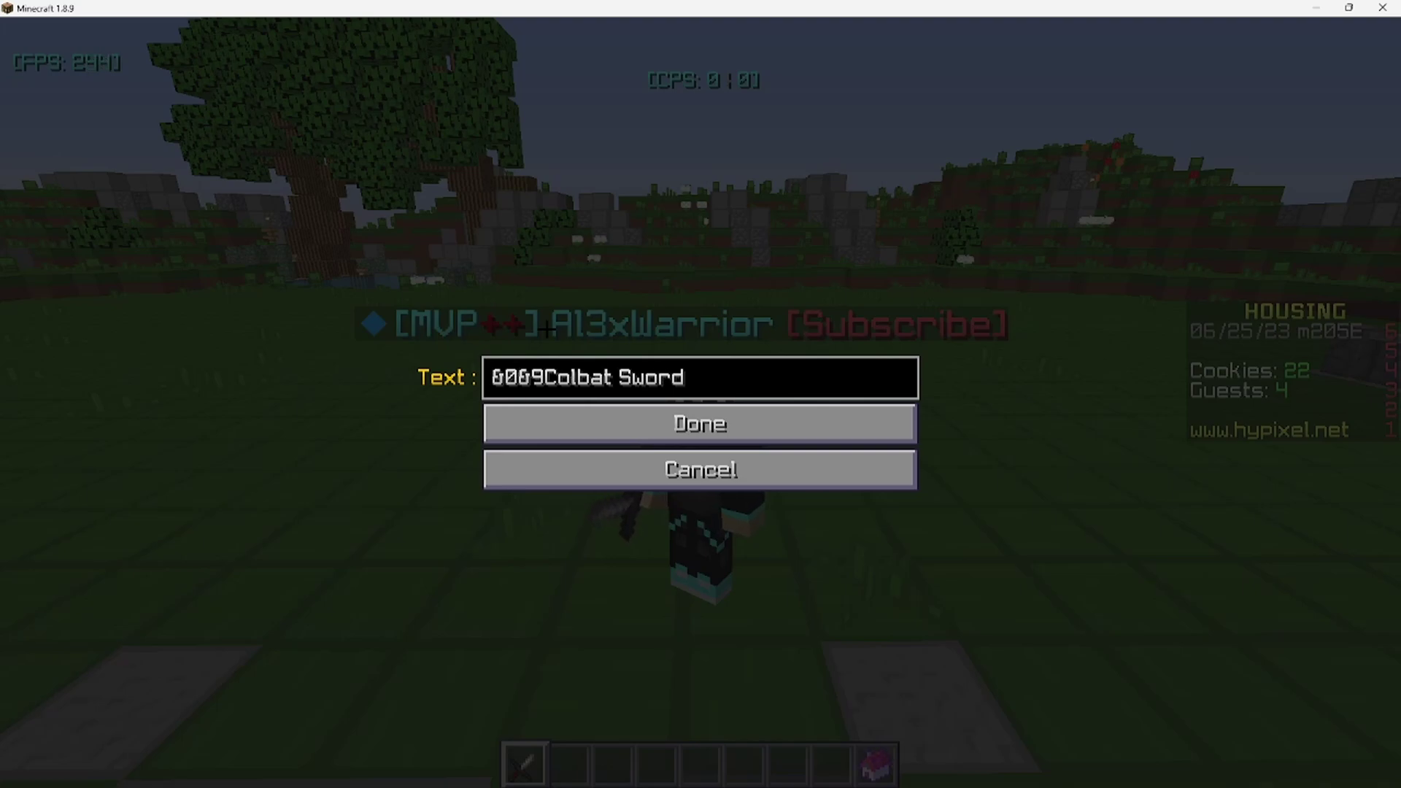
key("BackSpace")
key("BackSpace")
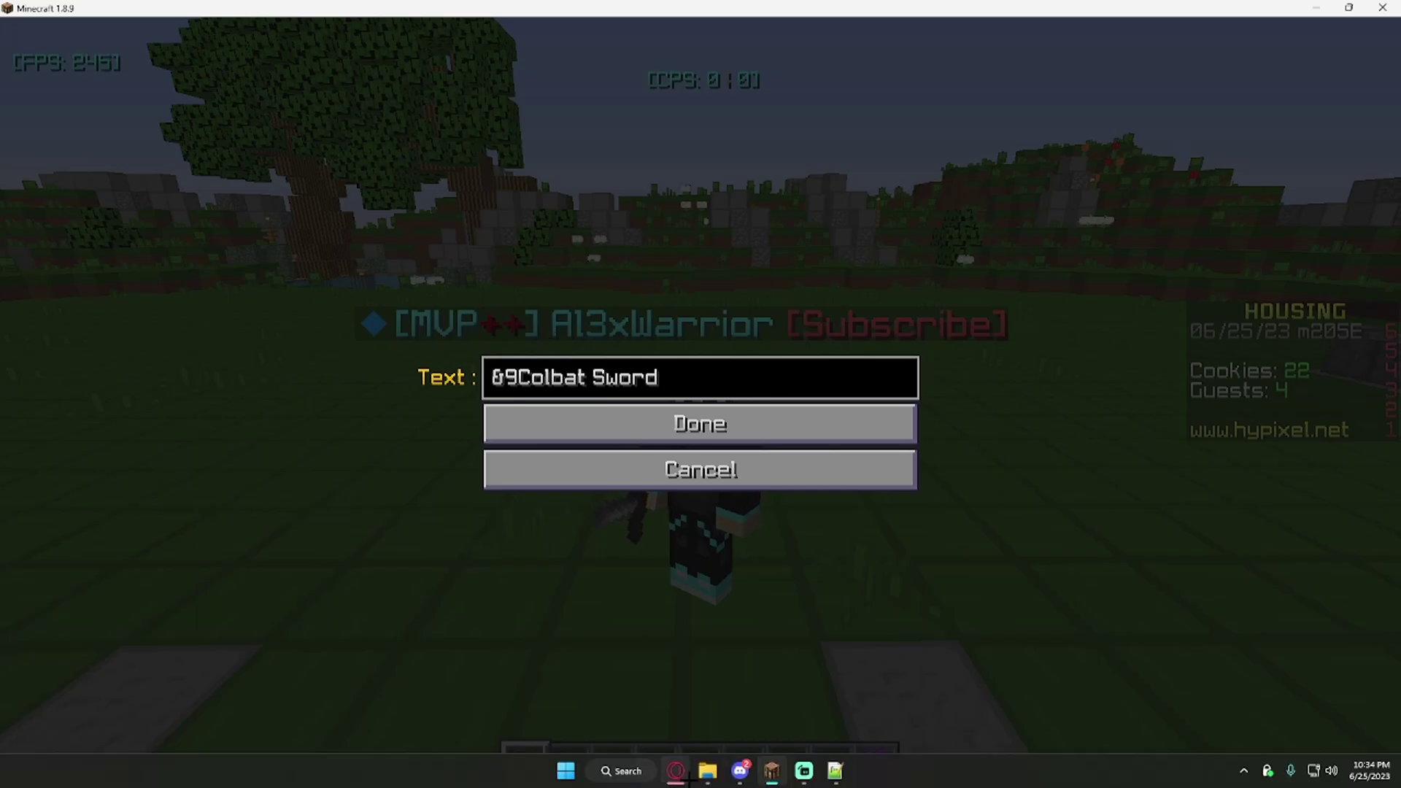
Check the Cobalt Sword's texture ID in the browser spreadsheet, and back in Minecraft rename the sword &0&0&9&9Colbat Sword and save it
mouse_move(676, 771)
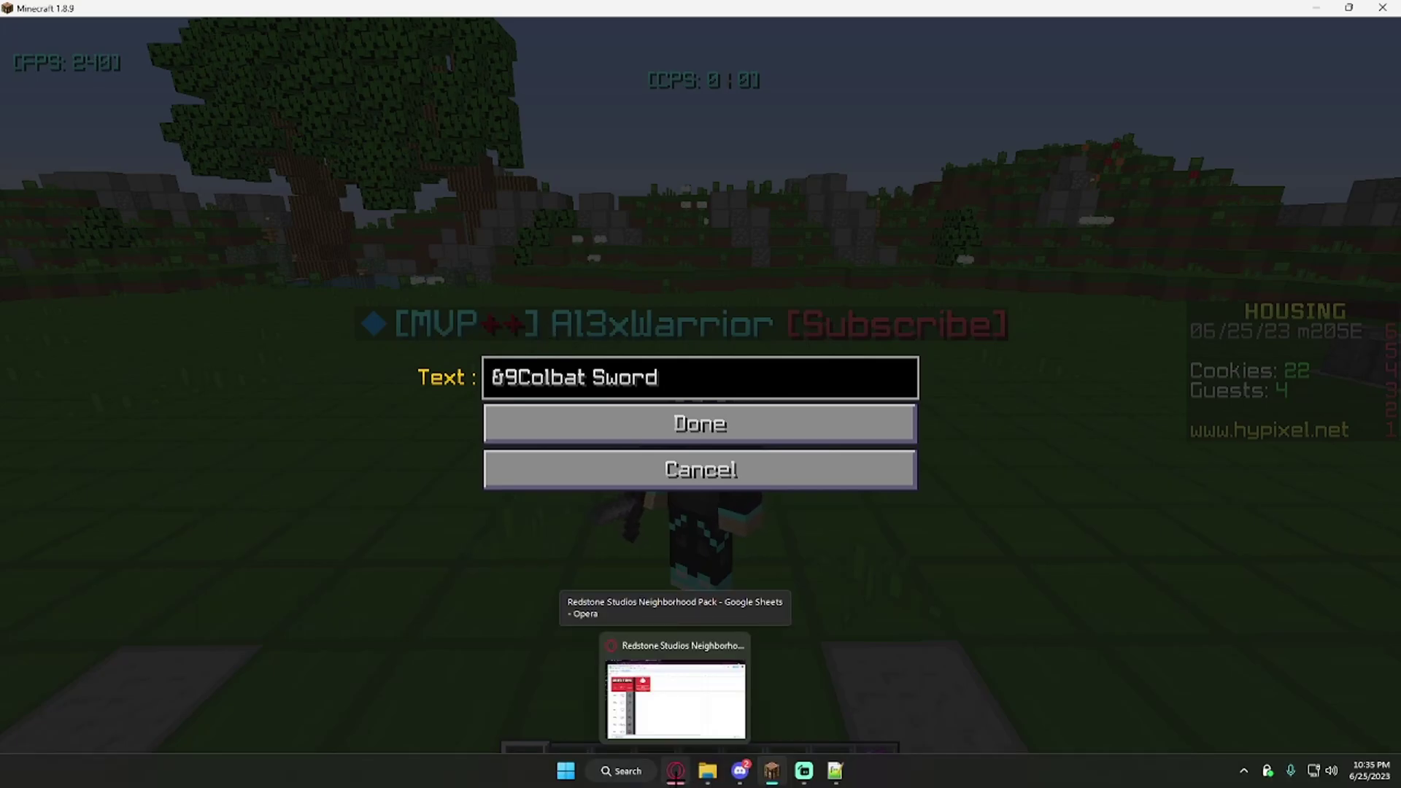
left_click(676, 701)
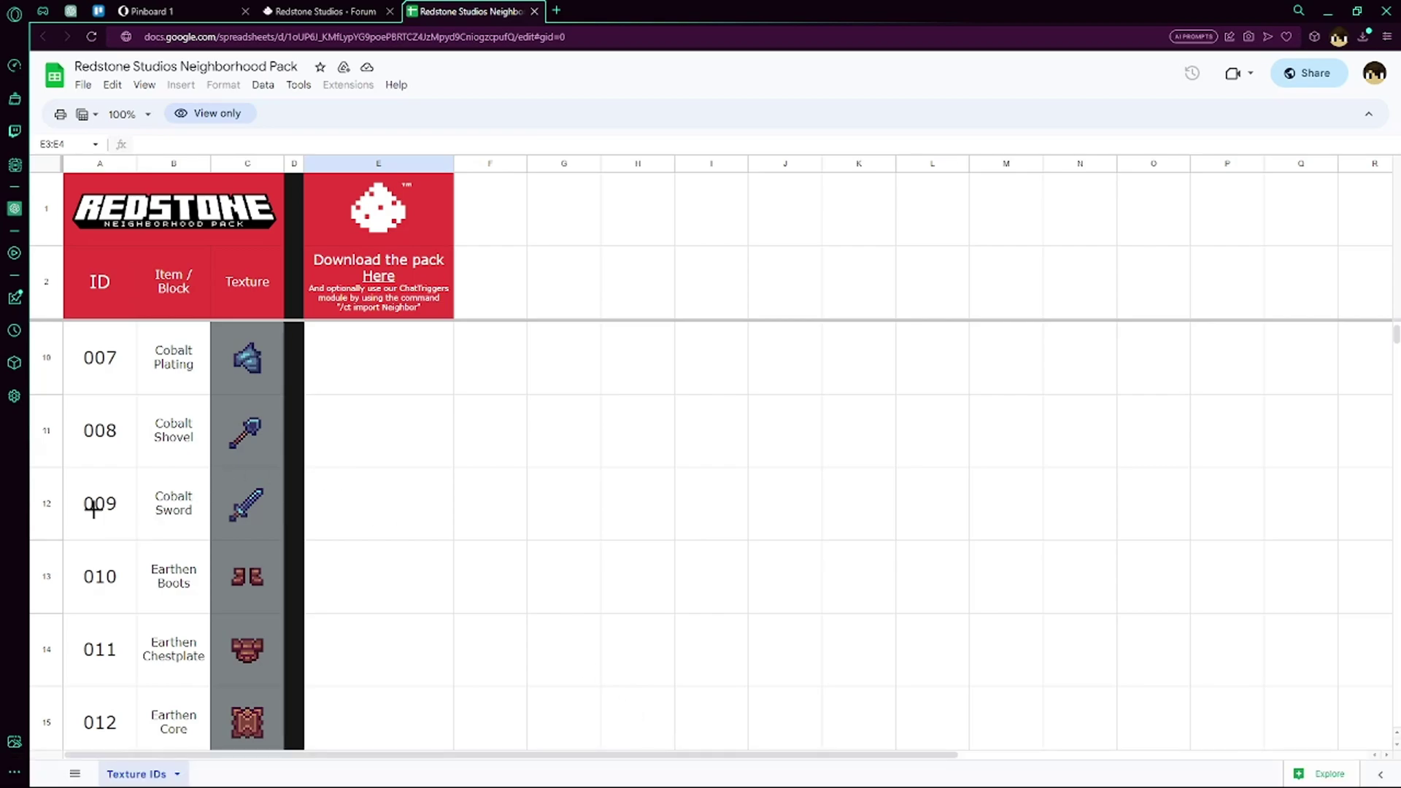
left_click(778, 772)
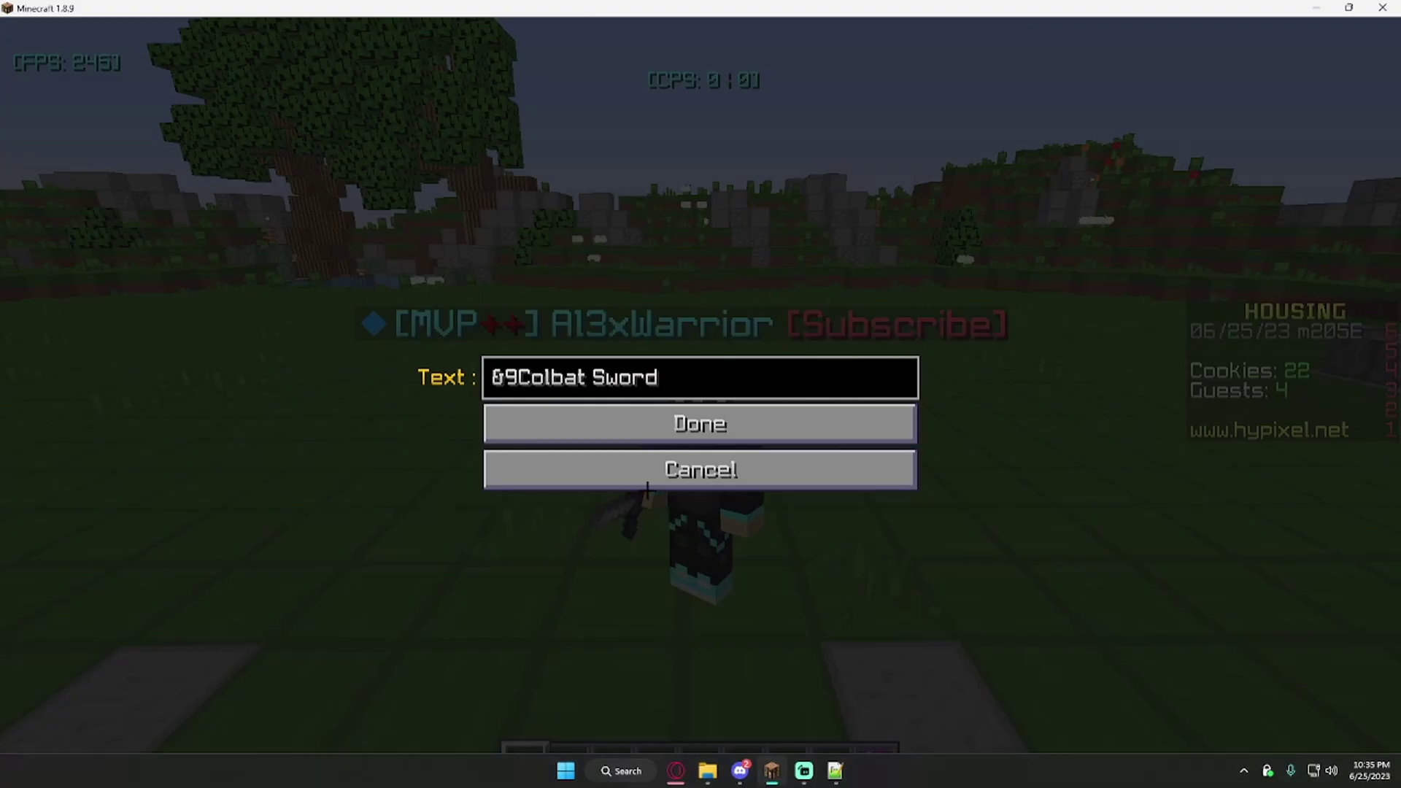
key("Home")
key("Right")
type("0&0&9&")
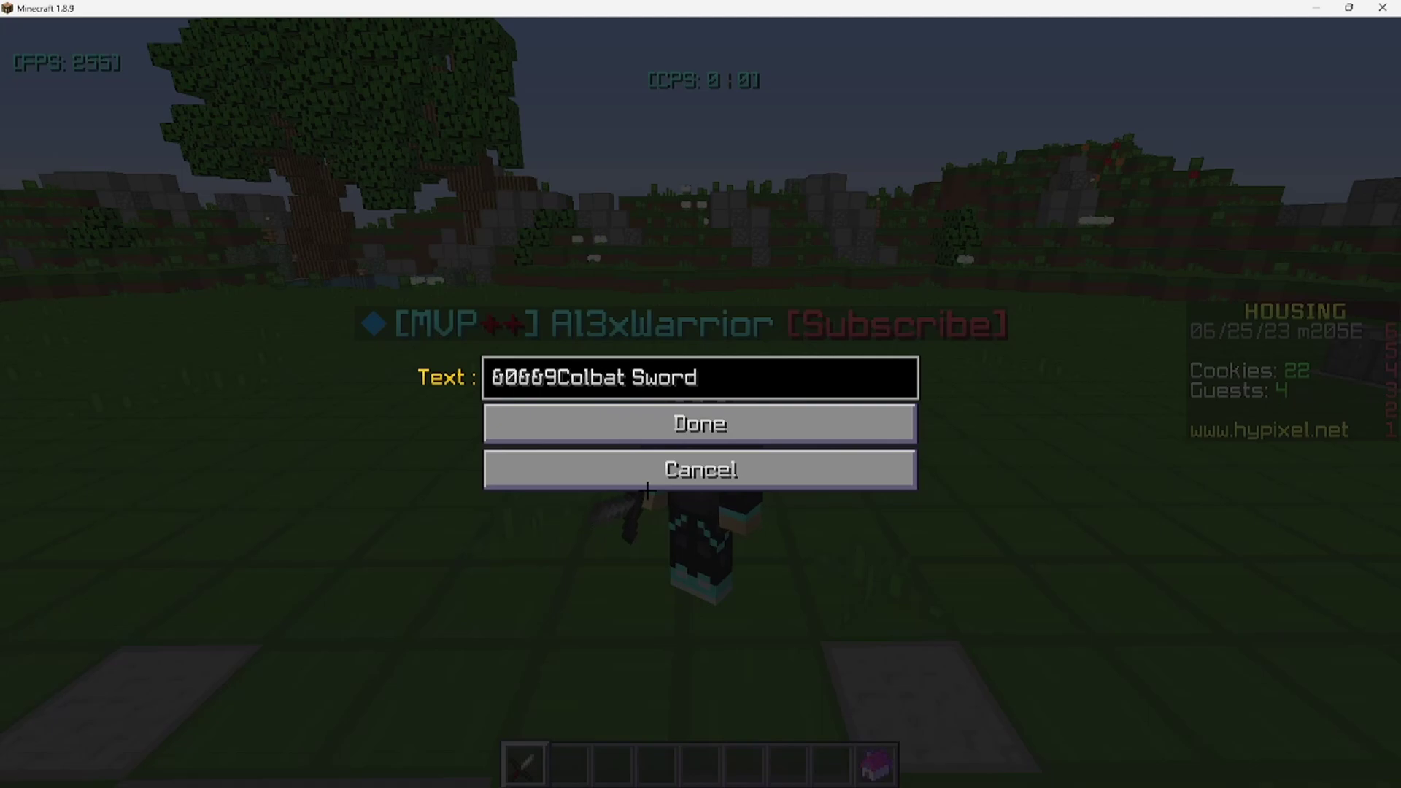
left_click(685, 423)
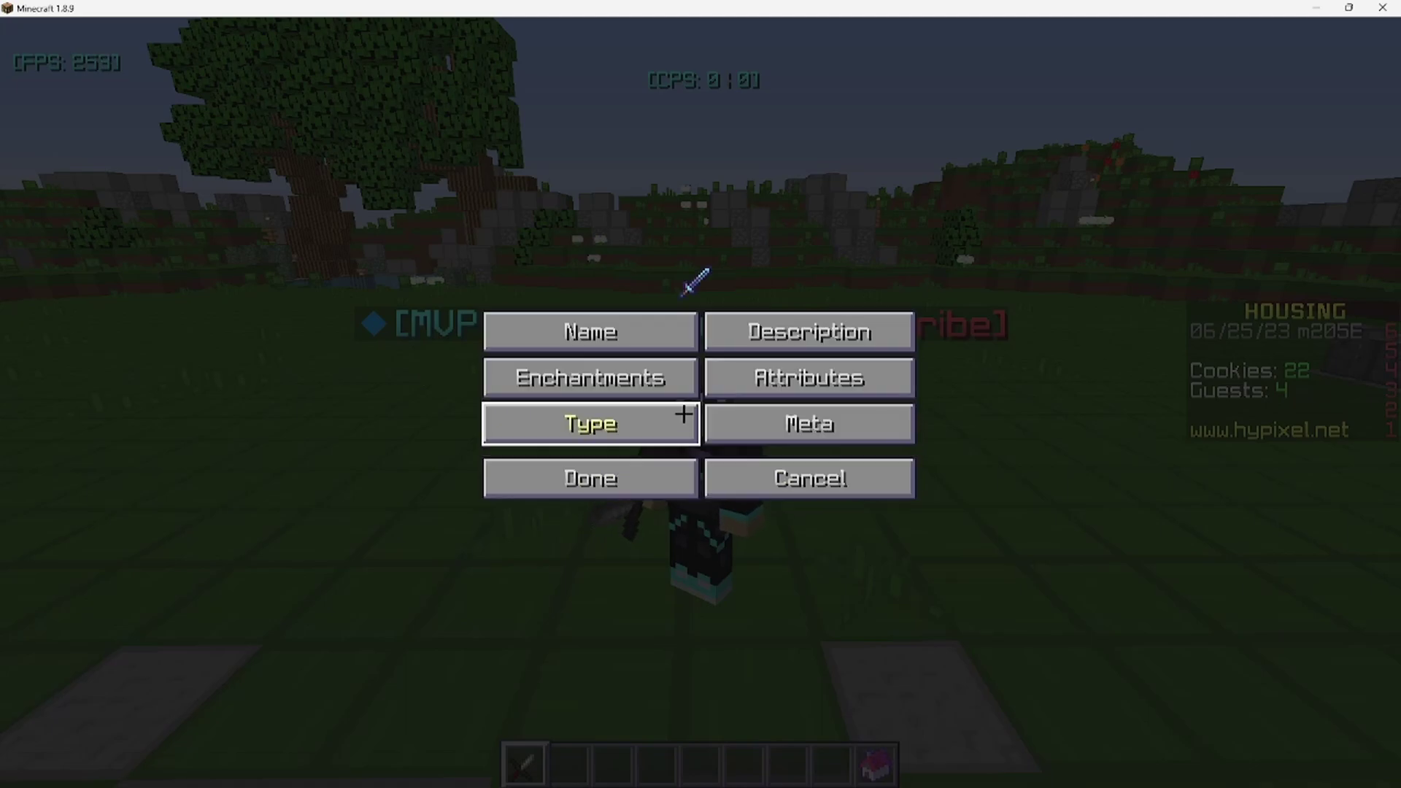
left_click(586, 476)
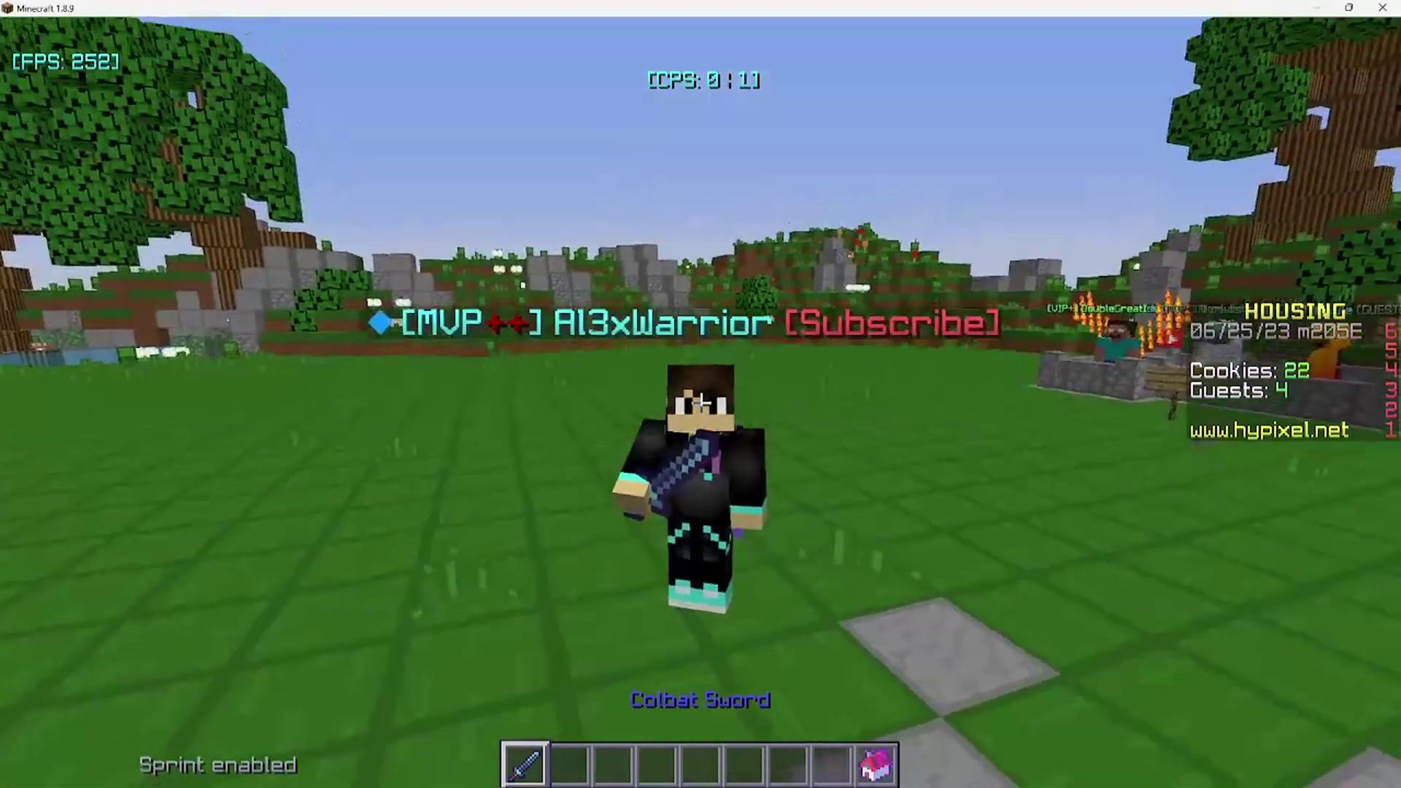
Switch to the first-person view, drop the renamed sword and walk forward to pick it up again
key("F5")
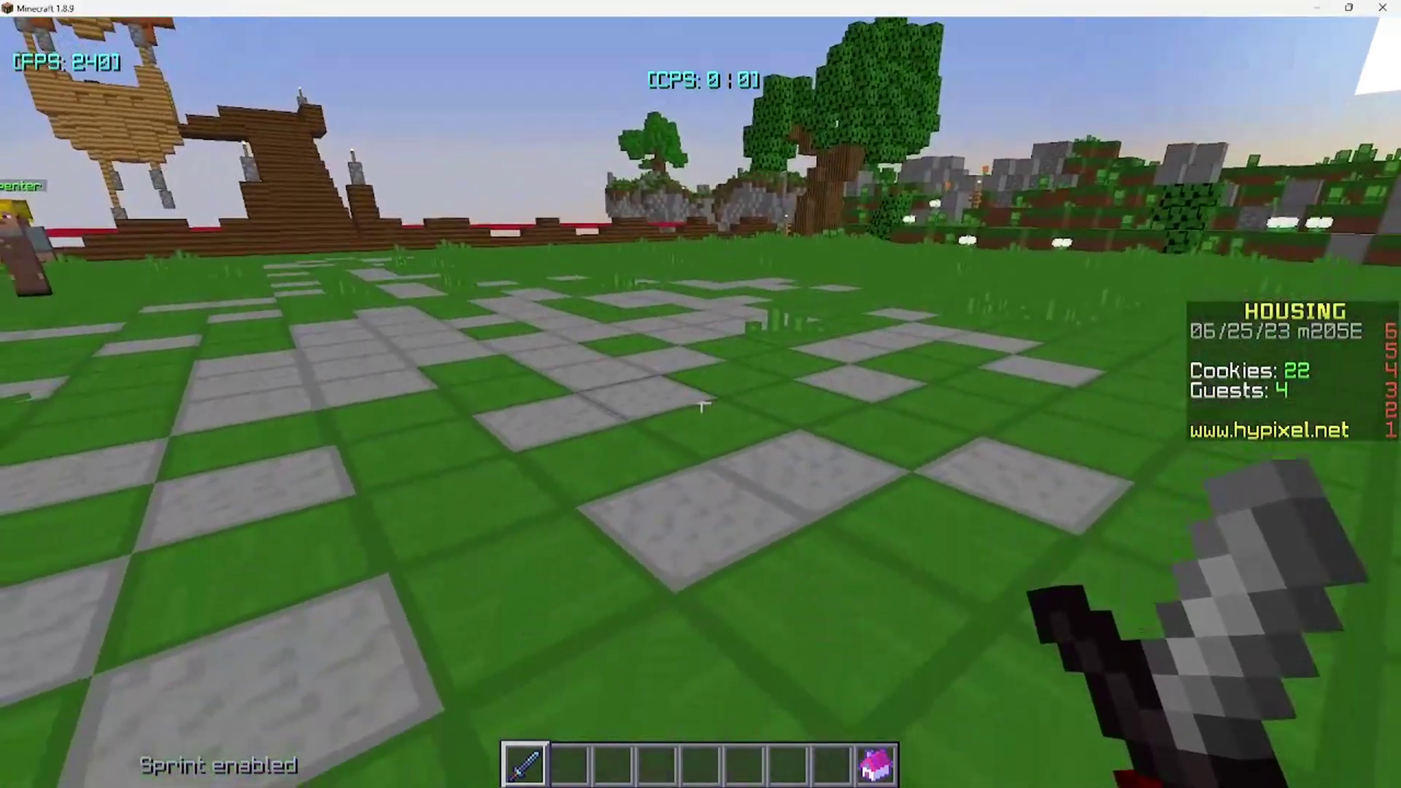
key("q")
key("w")
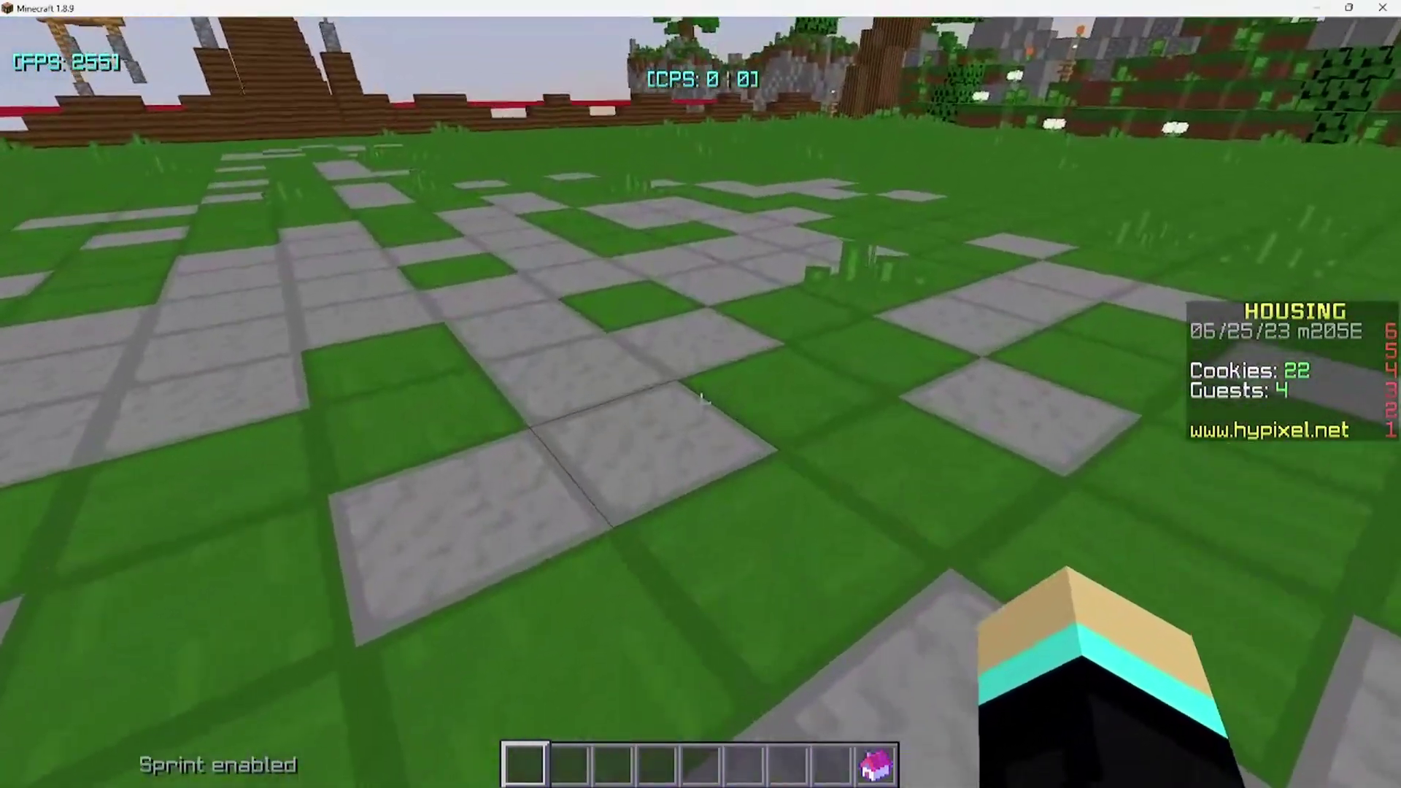
Put a diamond chestplate from the creative inventory's Combat category into the second hotbar slot
key("e")
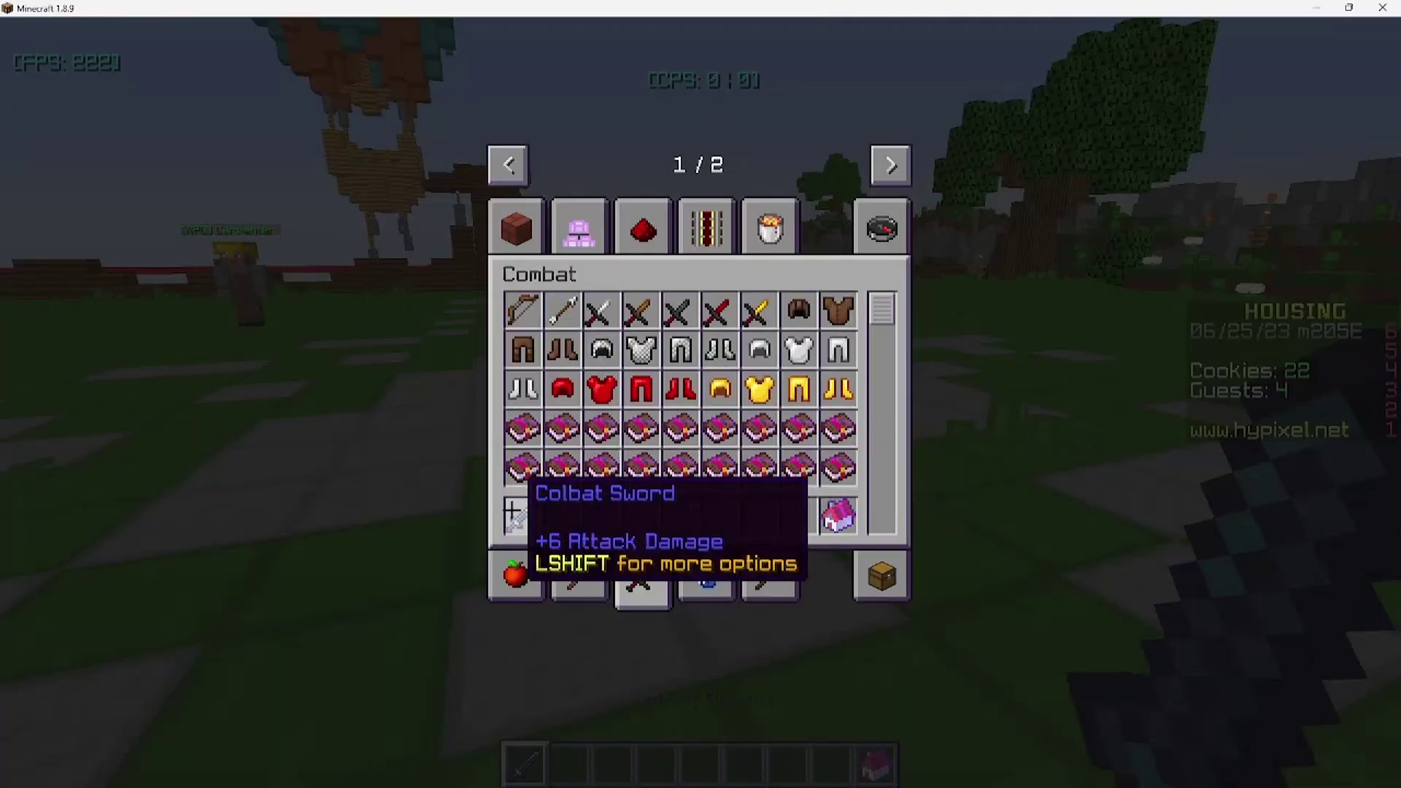
key("2")
key("e")
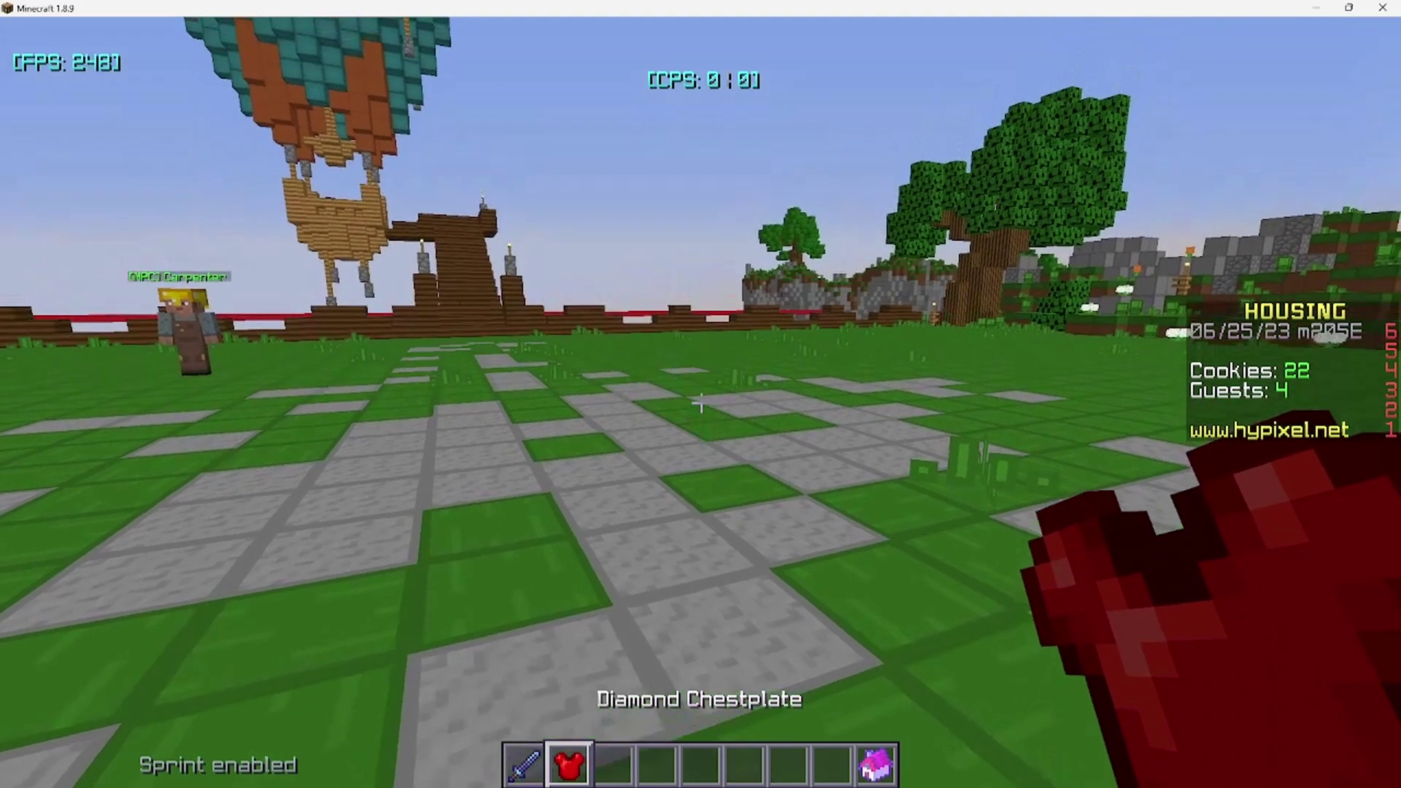
Look up the Earthen Chestplate's texture ID in the browser spreadsheet, and back in Minecraft rename the held chestplate &0&1&1
key("t")
left_click(675, 771)
scroll(614, 660, "down", 3)
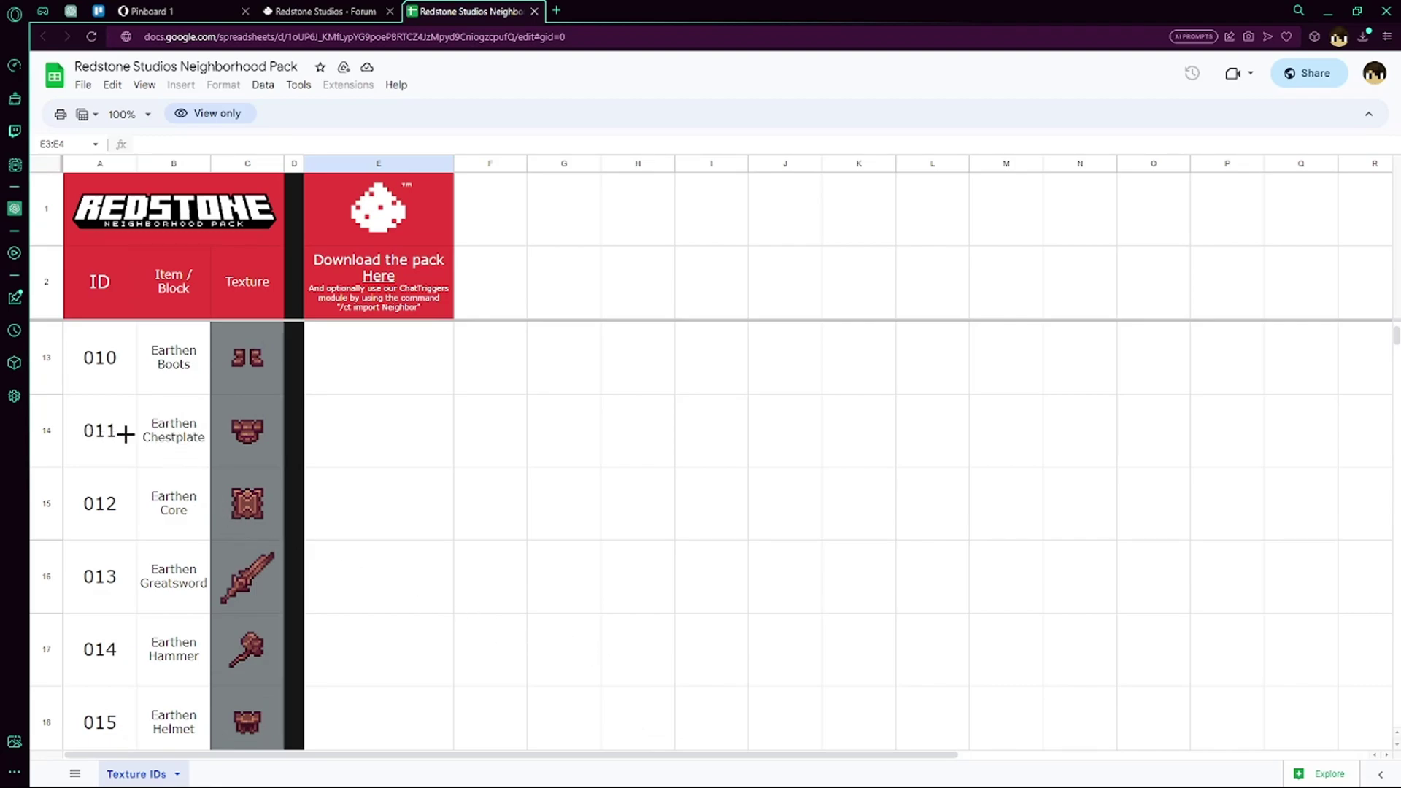
left_click(765, 778)
key("Return")
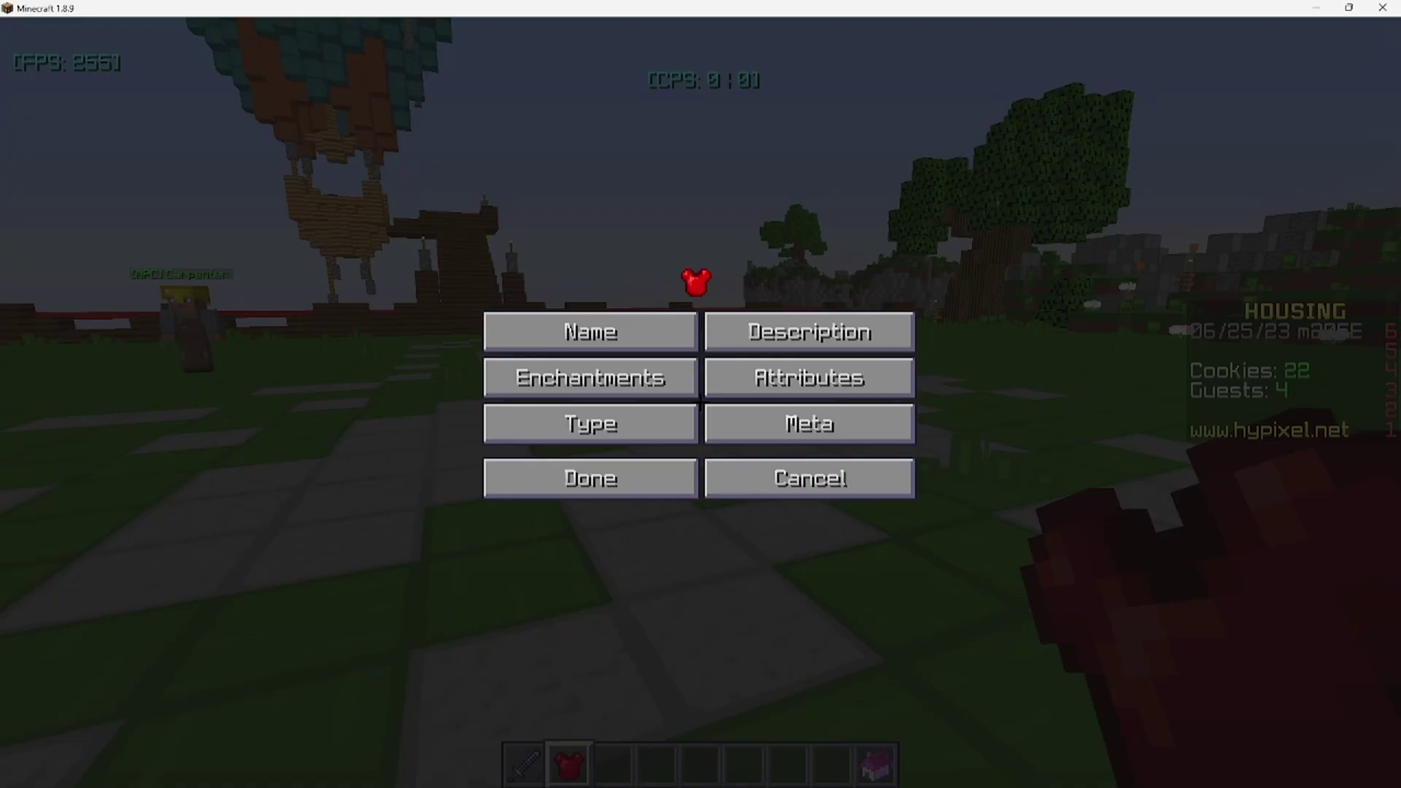
left_click(647, 335)
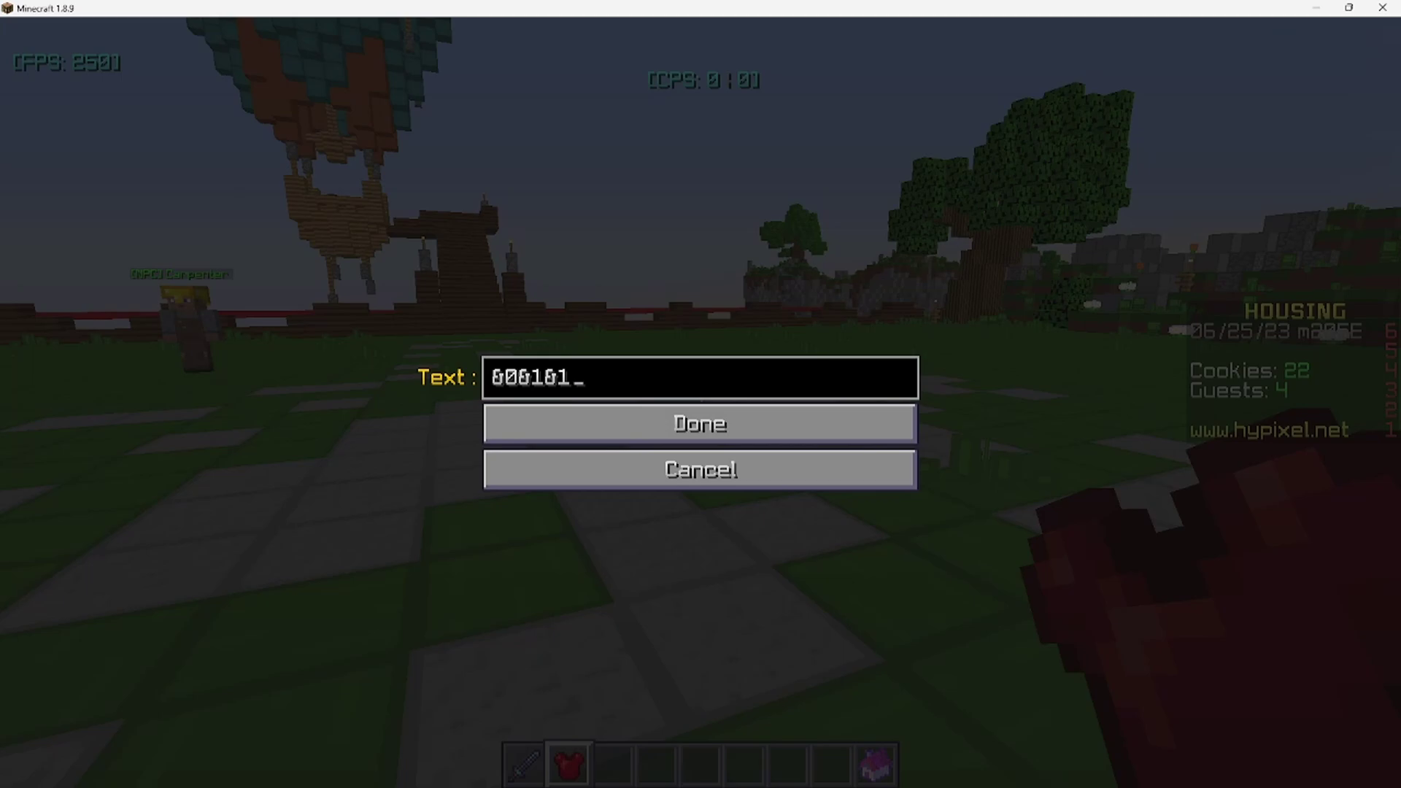
left_click(664, 416)
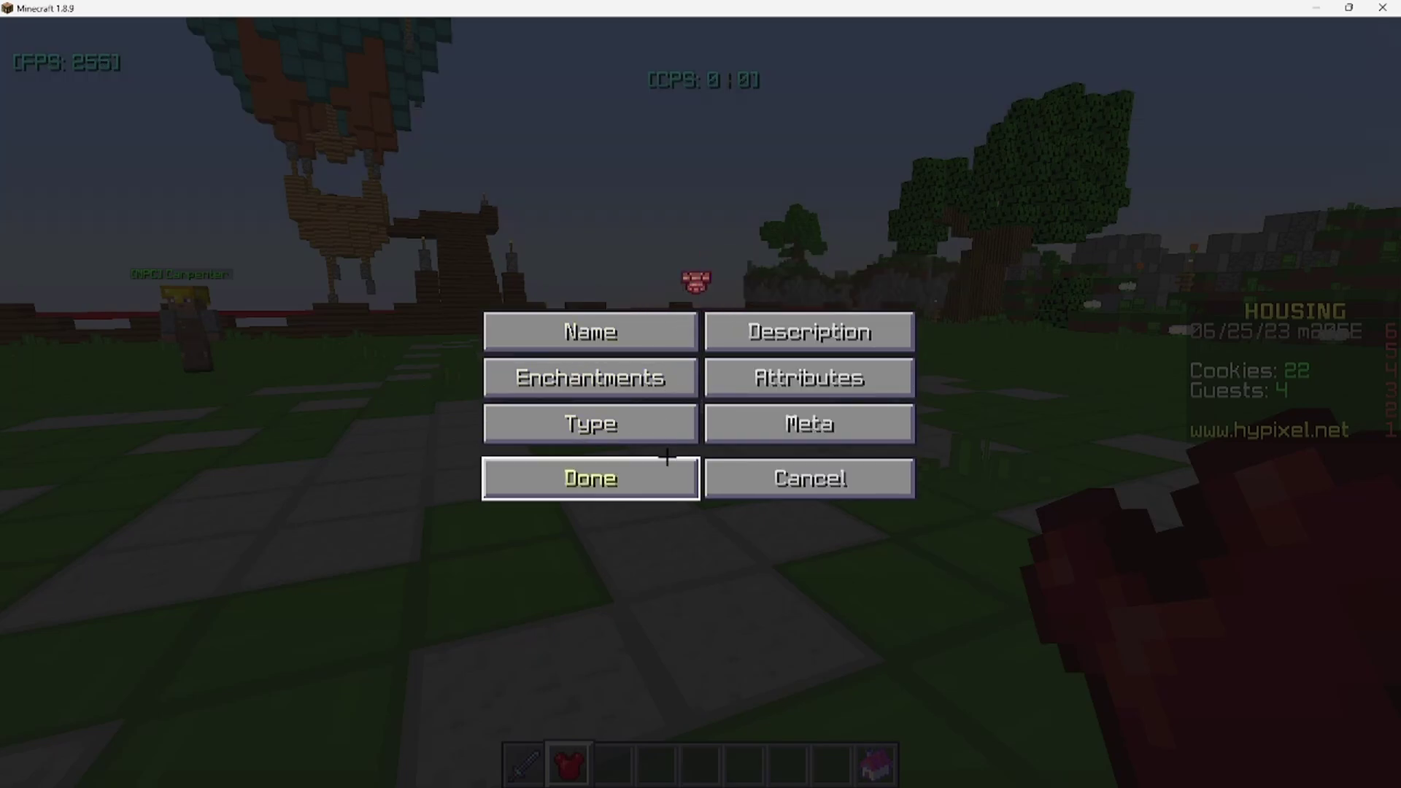
left_click(667, 464)
Equip the renamed chestplate from the survival inventory and change the camera perspective to view it on the character
key("e")
key("e")
key("e")
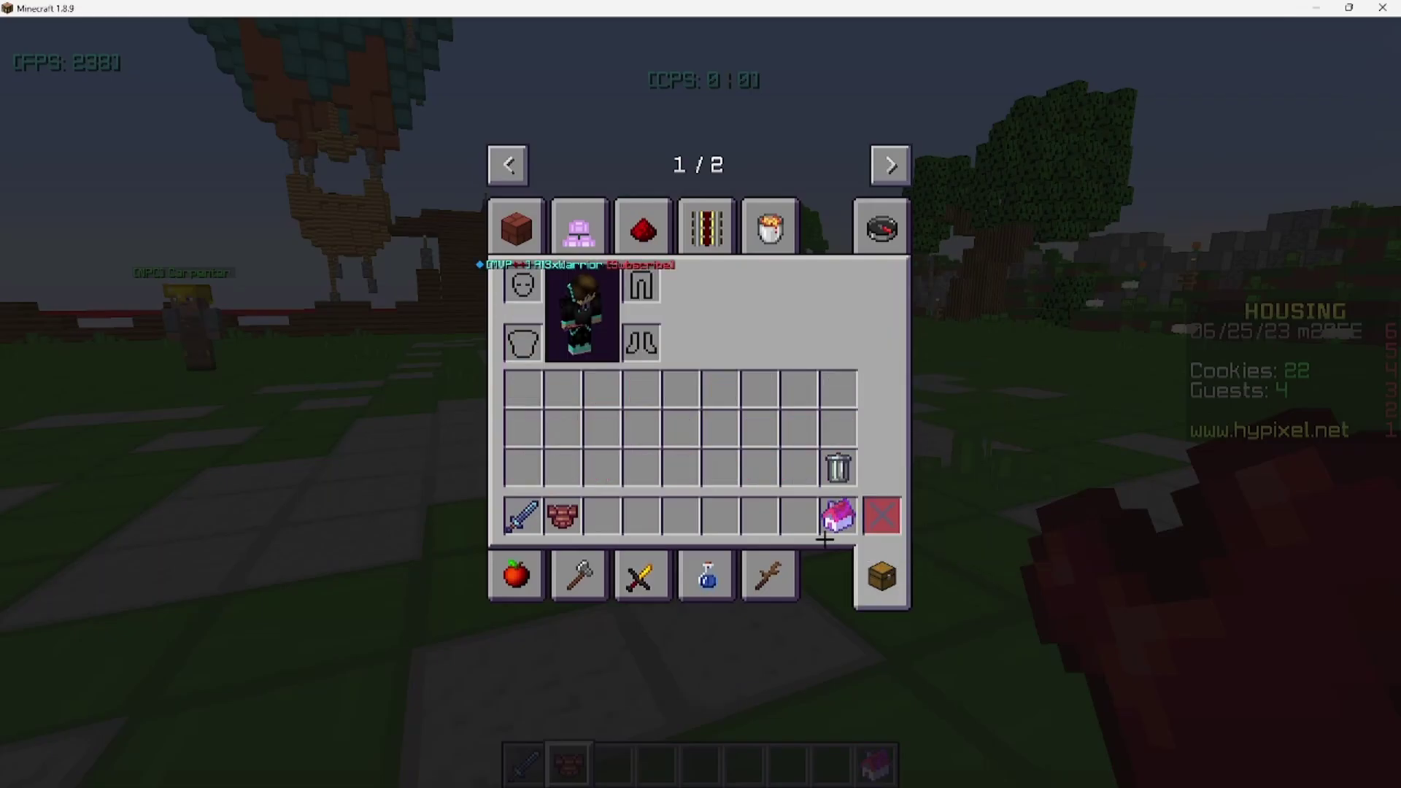
left_click(567, 504, "shift")
key("e")
key("F5")
key("F5")
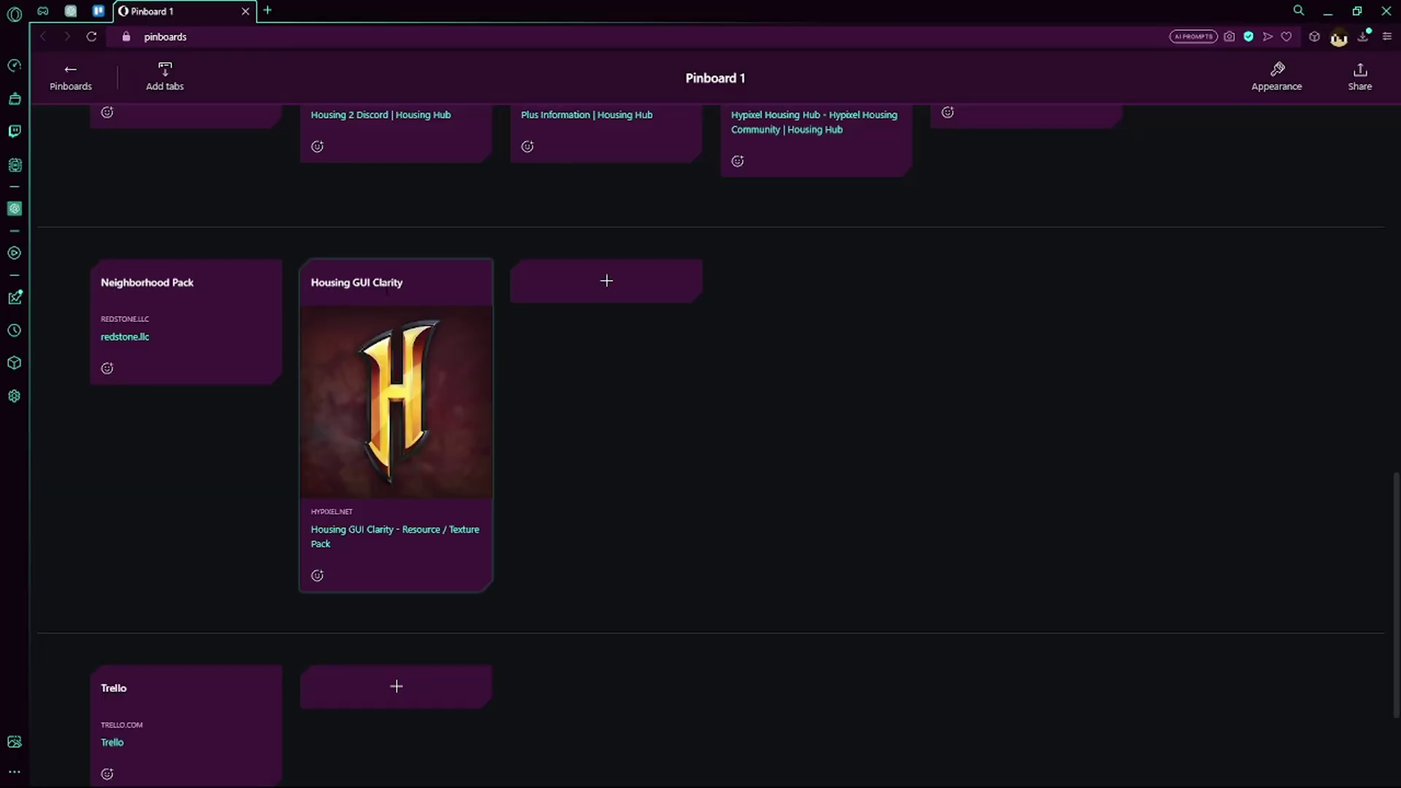
Open the Housing GUI Clarity resource pack thread from the browser pinboard and look through its download links and preview pictures
left_click(396, 534)
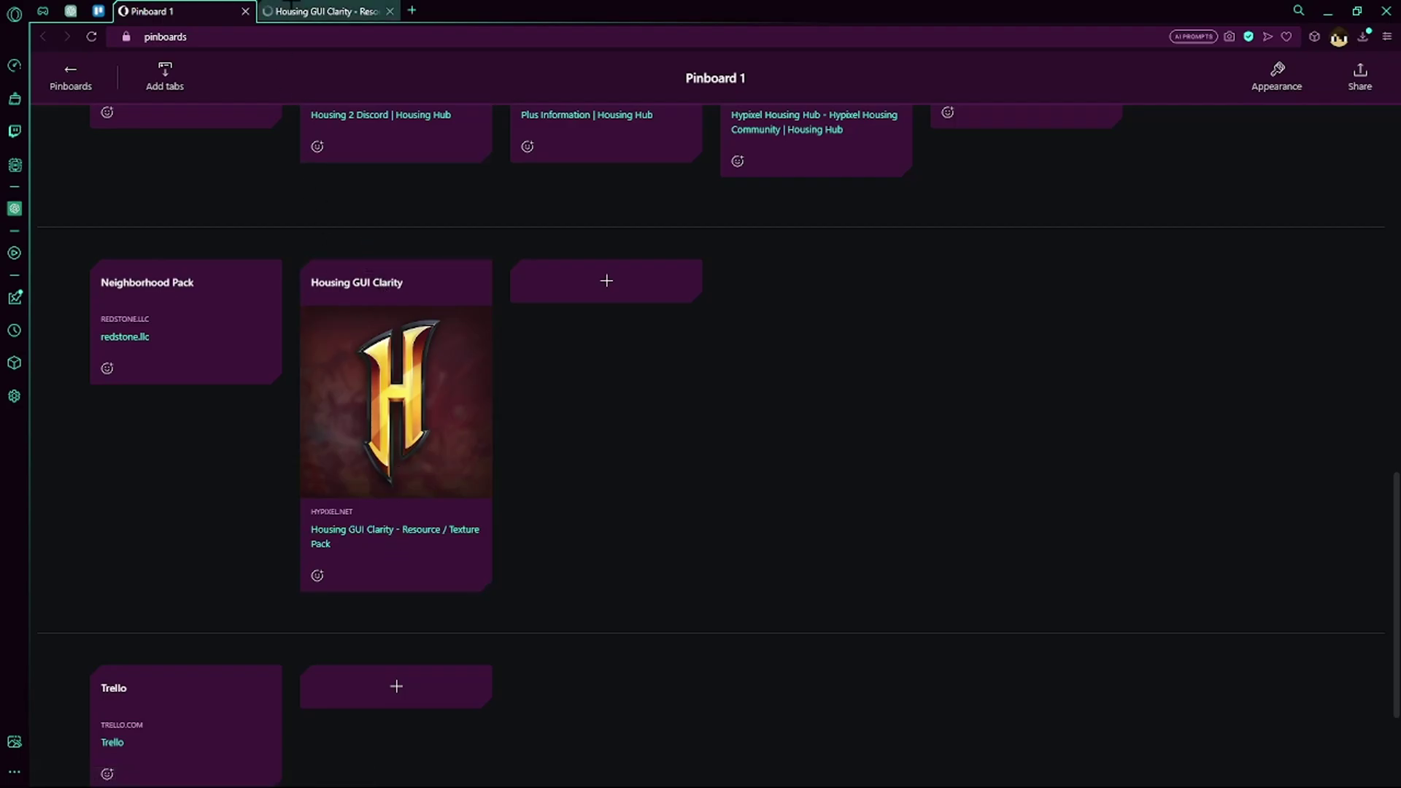
scroll(570, 461, "down", 1)
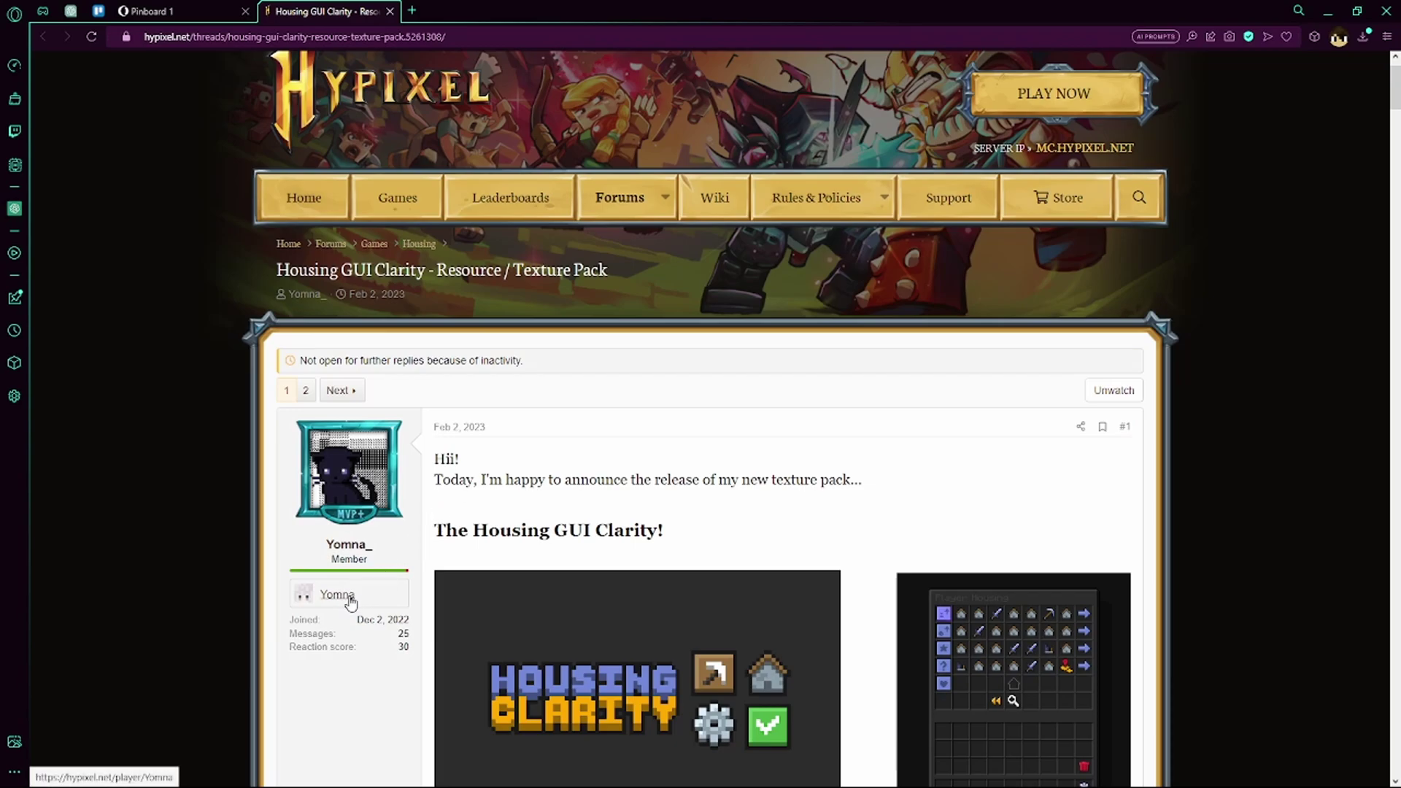
scroll(577, 511, "down", 8)
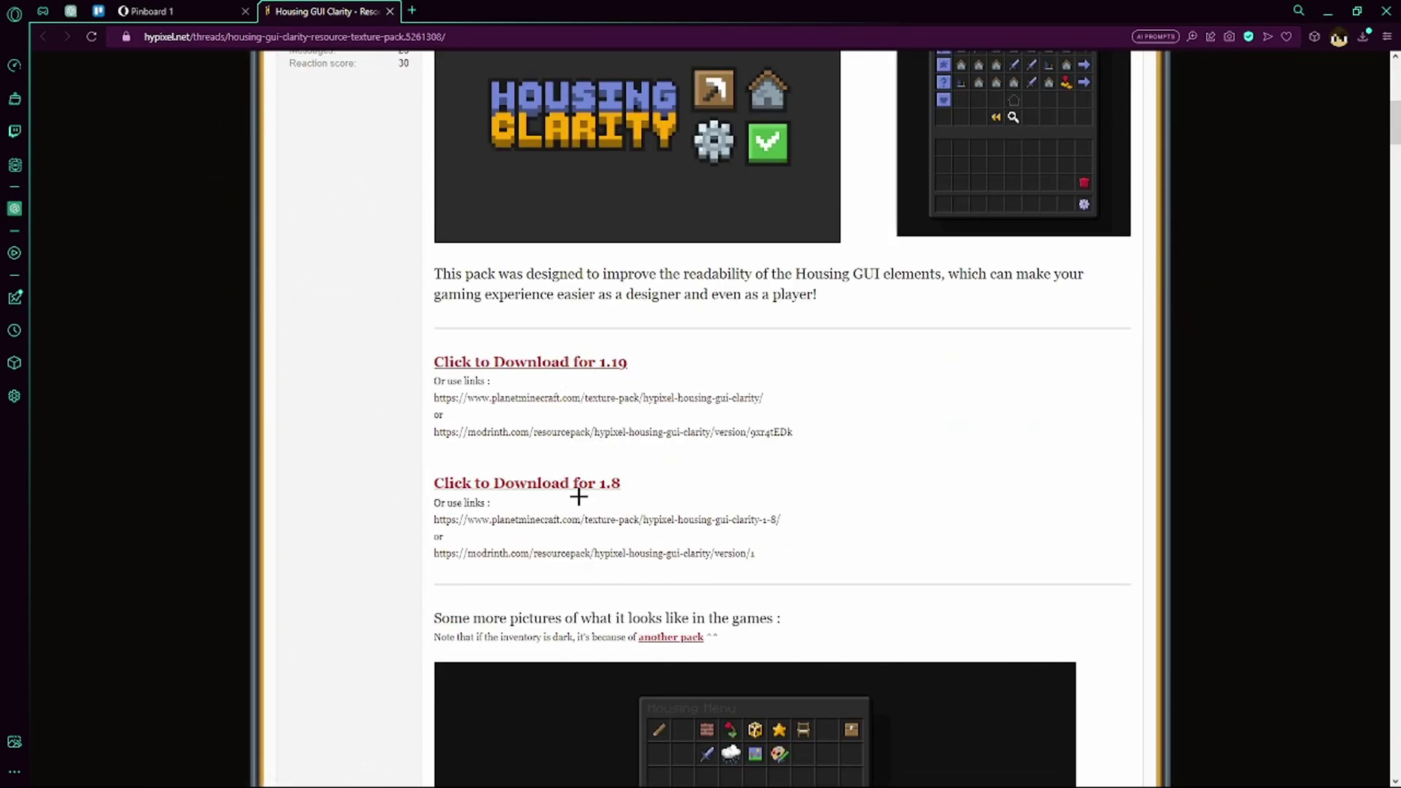
scroll(552, 524, "down", 4)
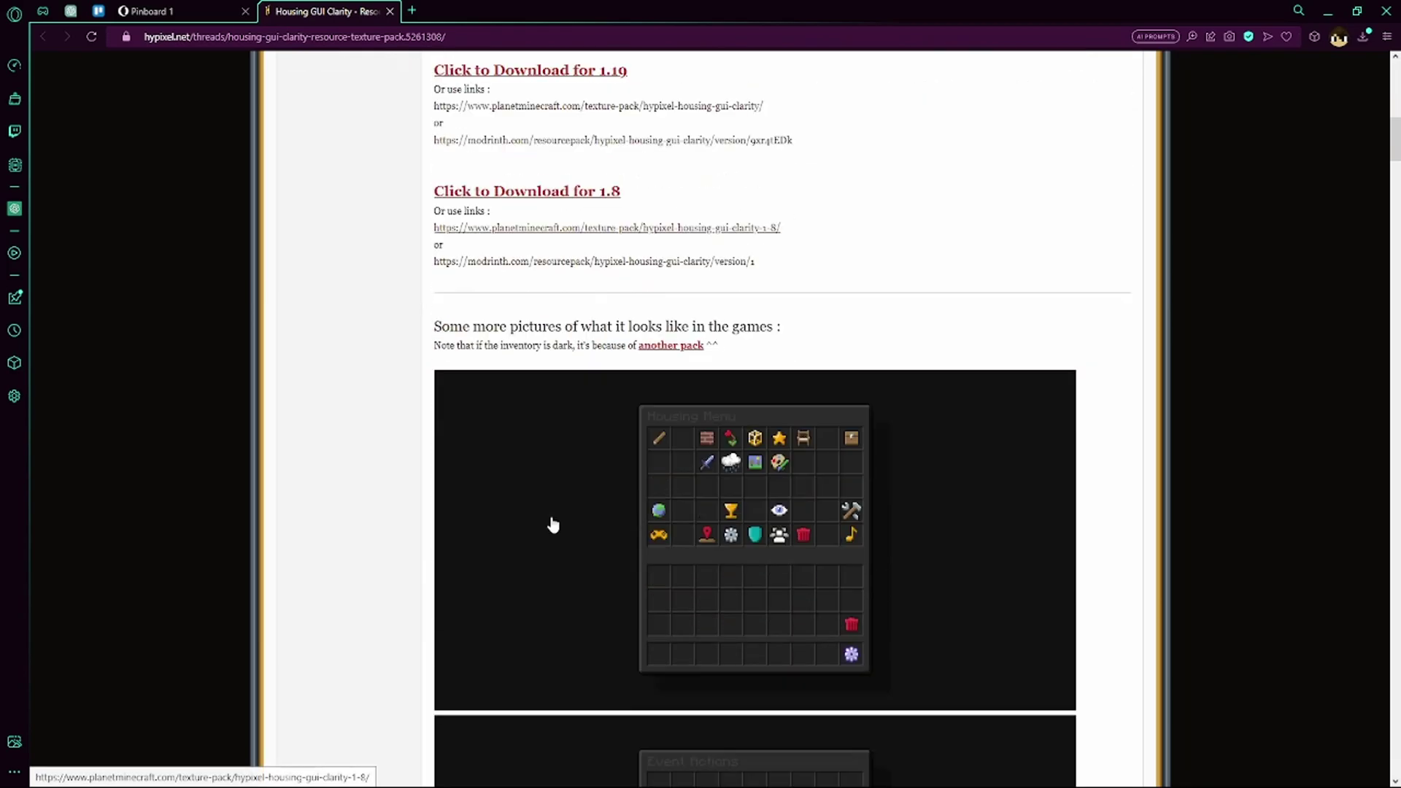
scroll(553, 524, "up", 11)
scroll(579, 505, "down", 3)
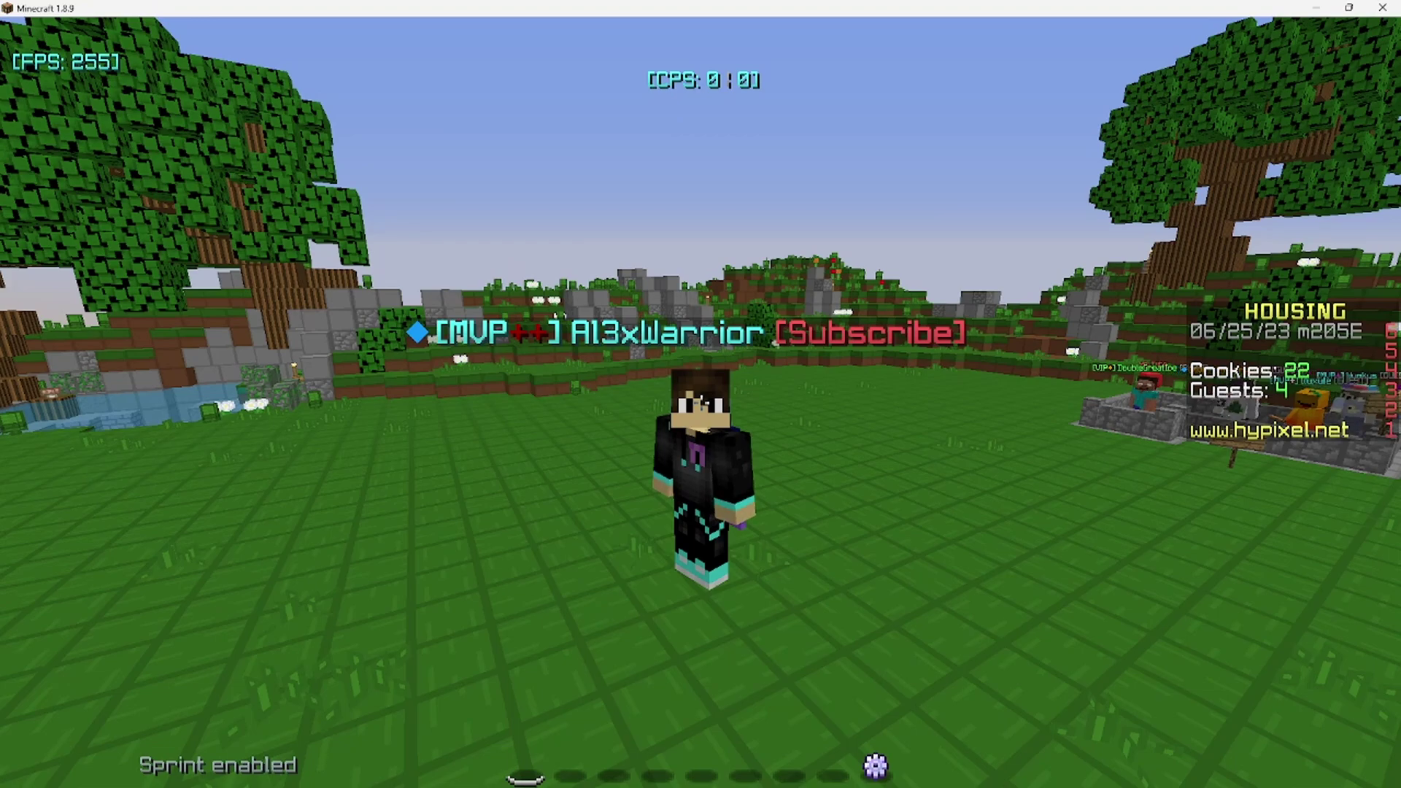
In Minecraft, view the pack's icons in the Housing Menu and its House Settings, Functions and Event Actions pages, and return to the Housing Menu
key("9")
right_click(701, 394)
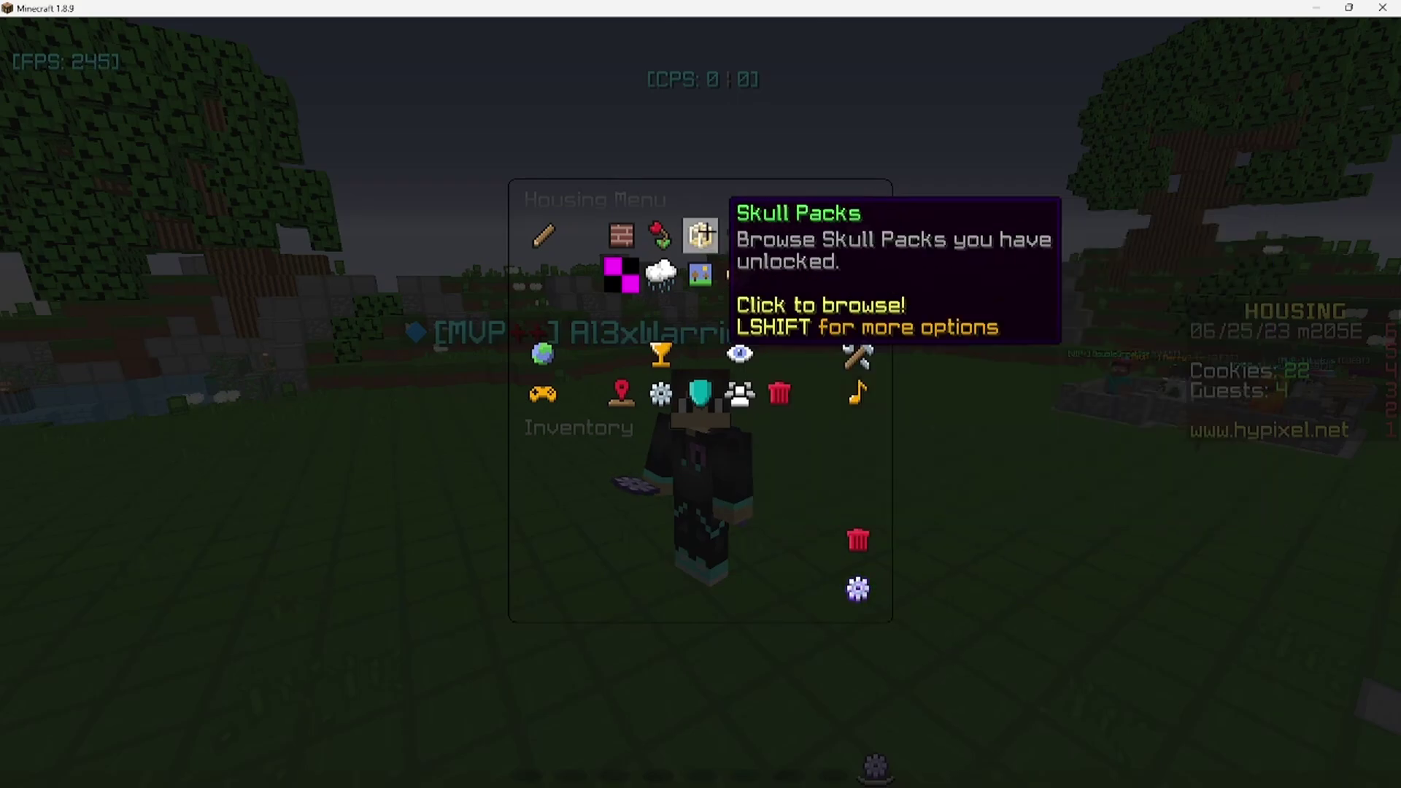
left_click(663, 395)
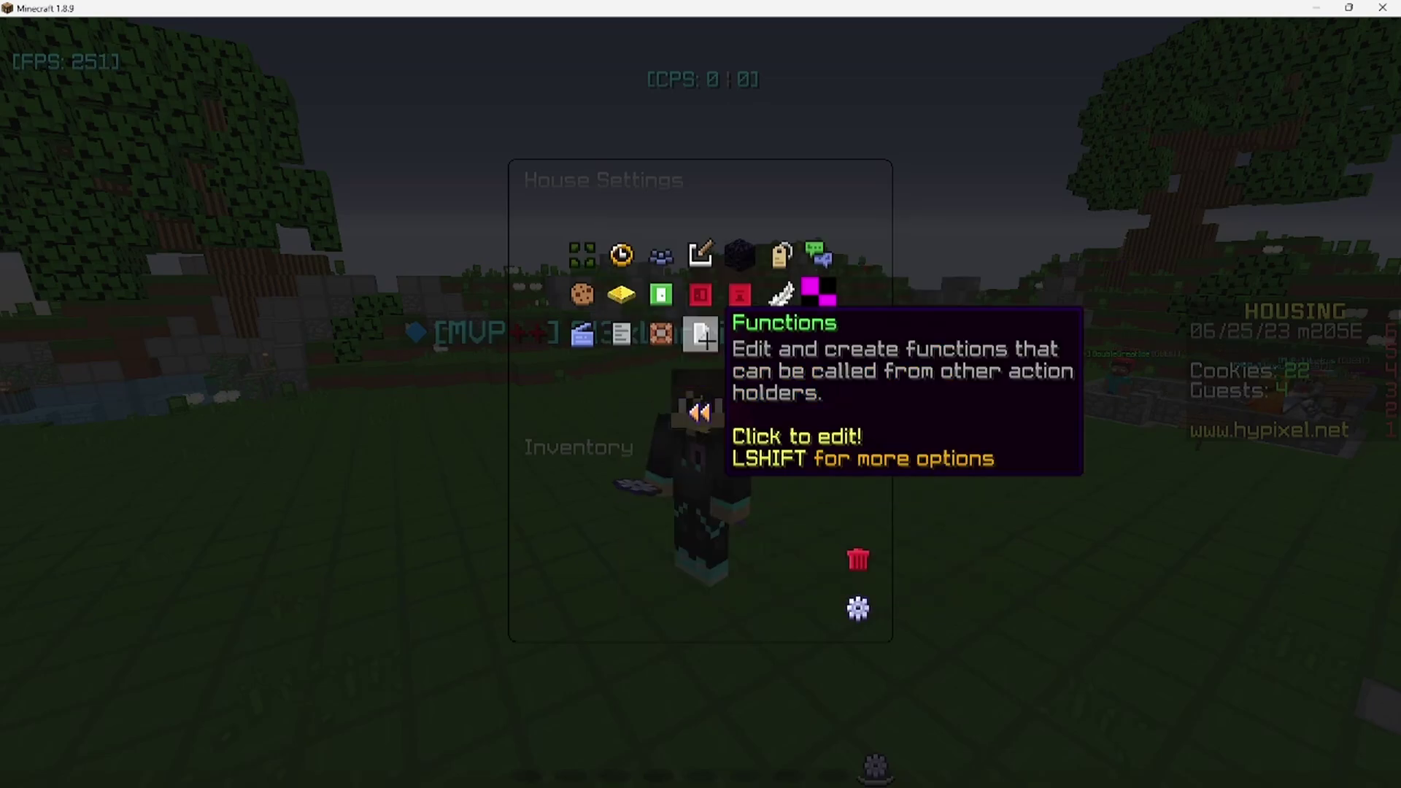
left_click(699, 335)
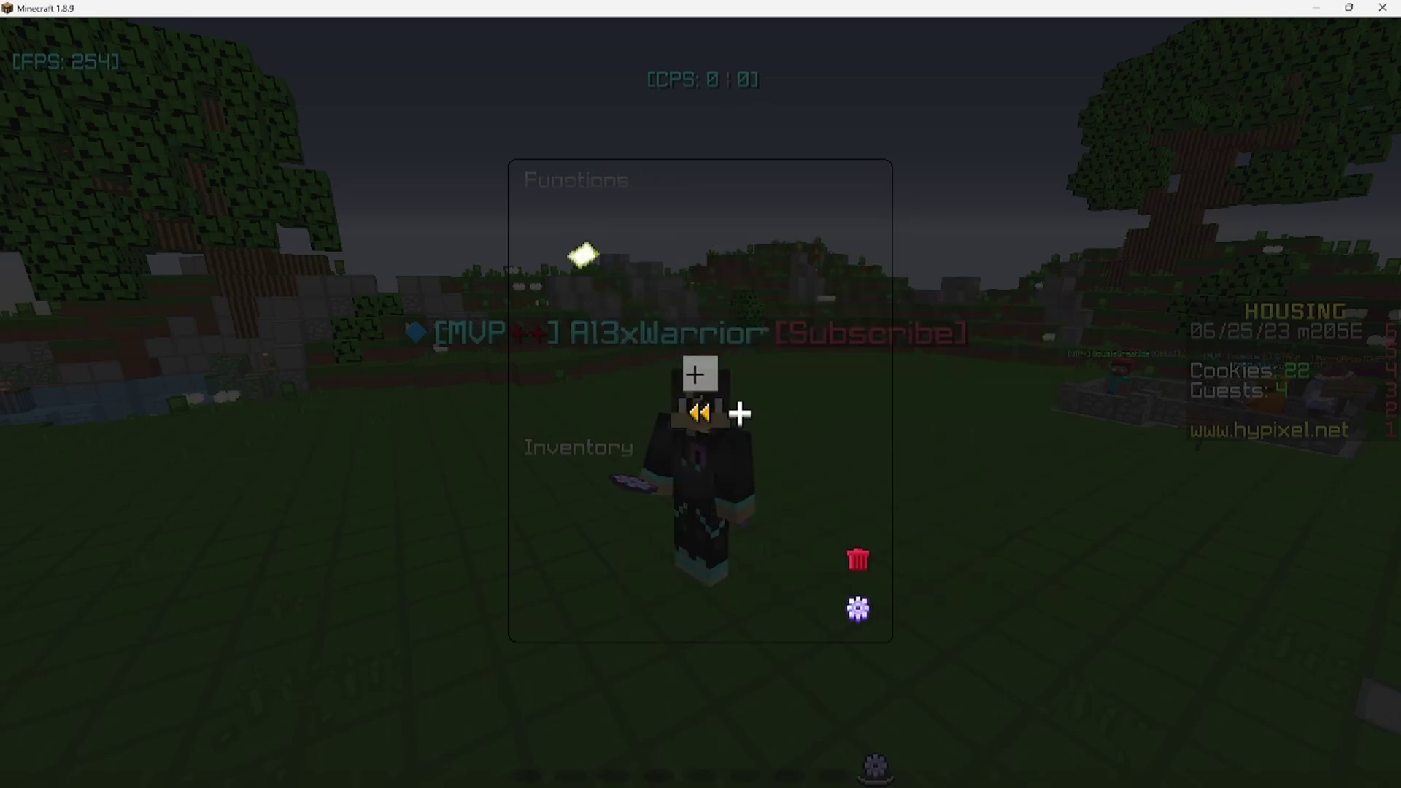
left_click(699, 411)
left_click(576, 325)
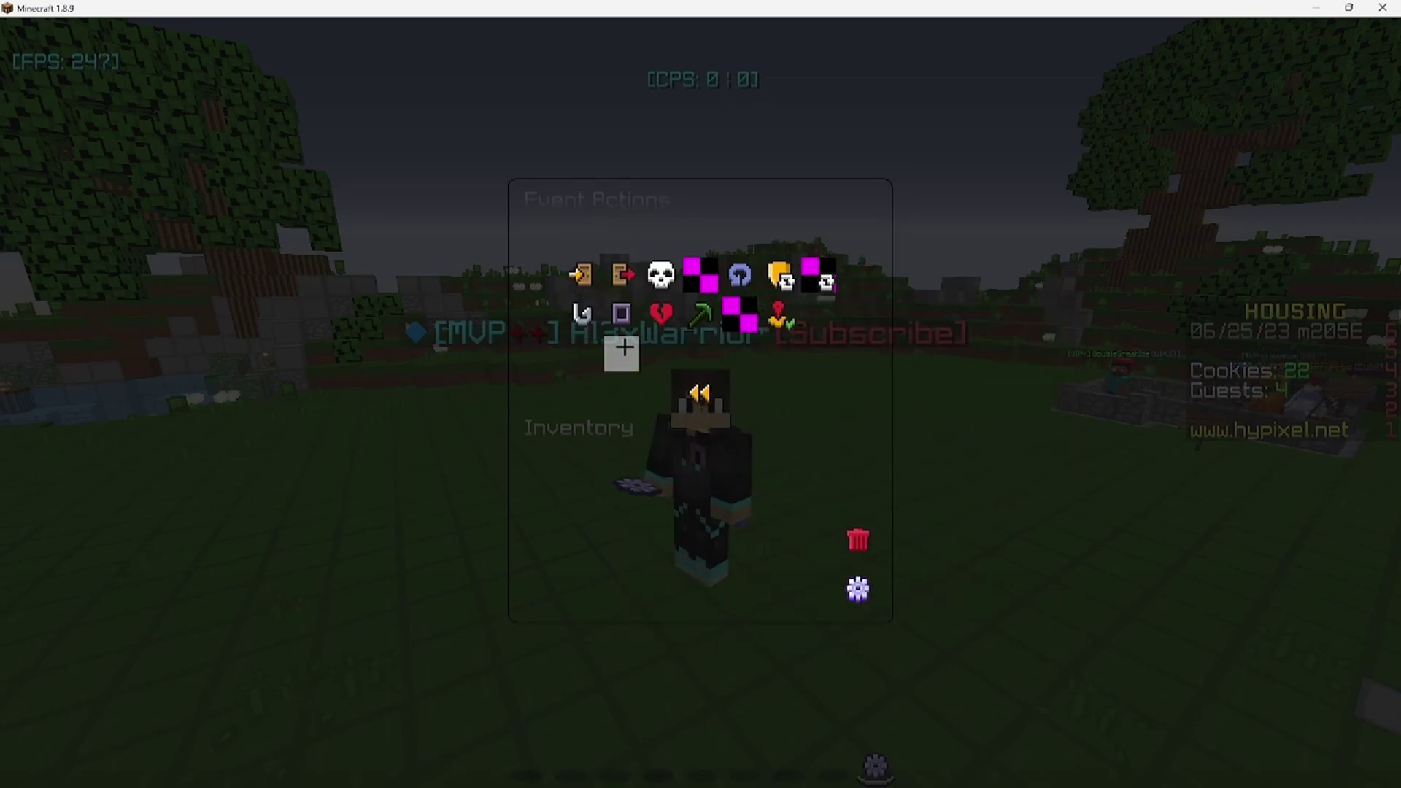
left_click(701, 393)
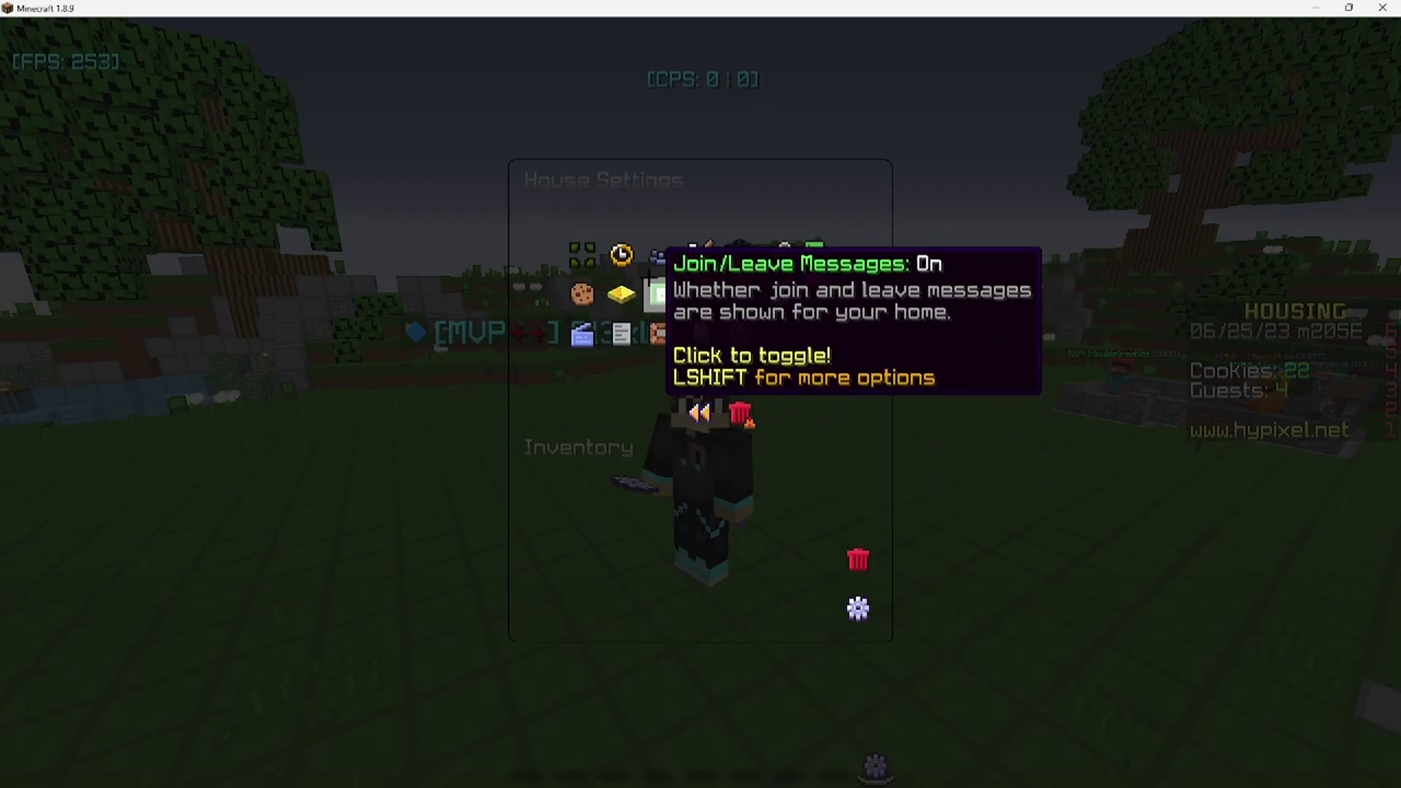
left_click(678, 270)
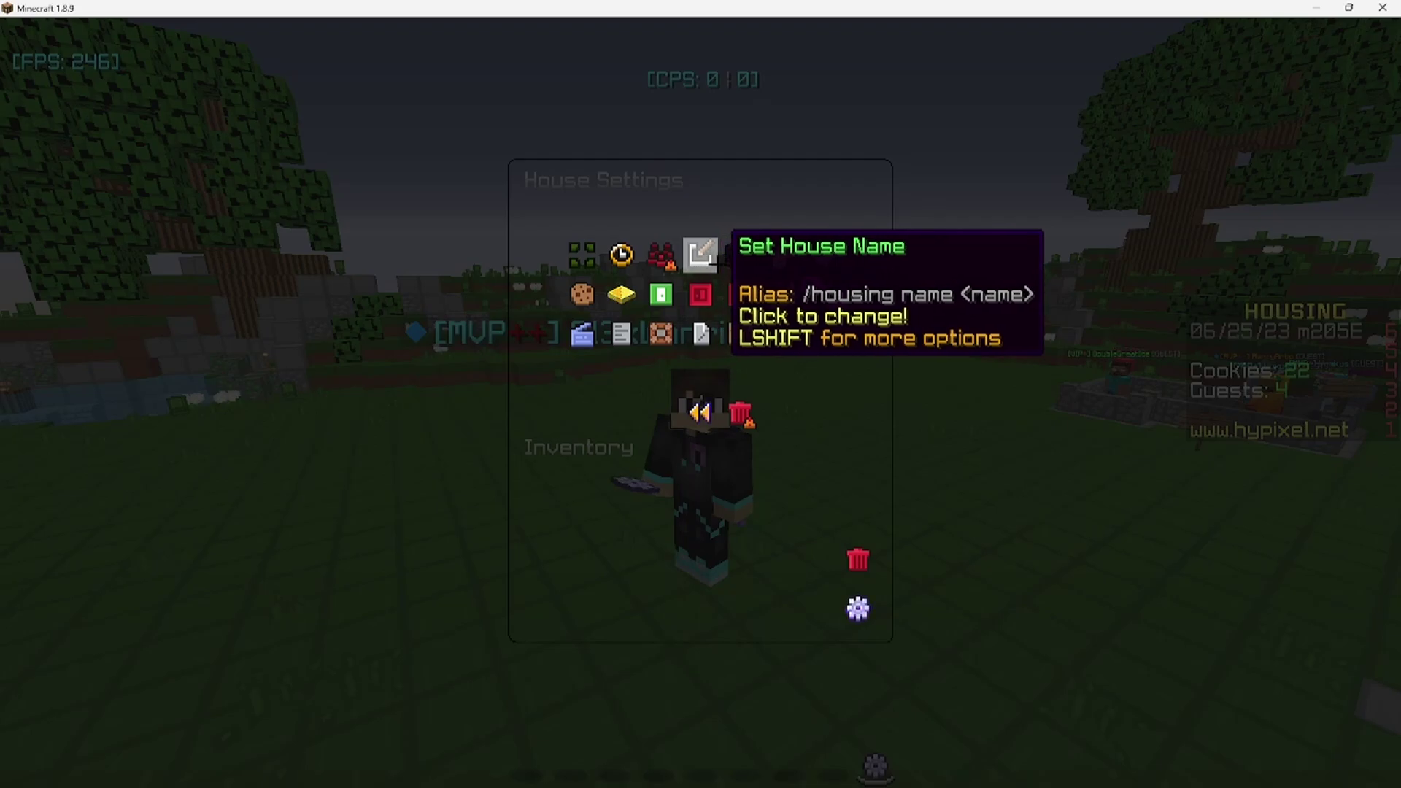
left_click(700, 415)
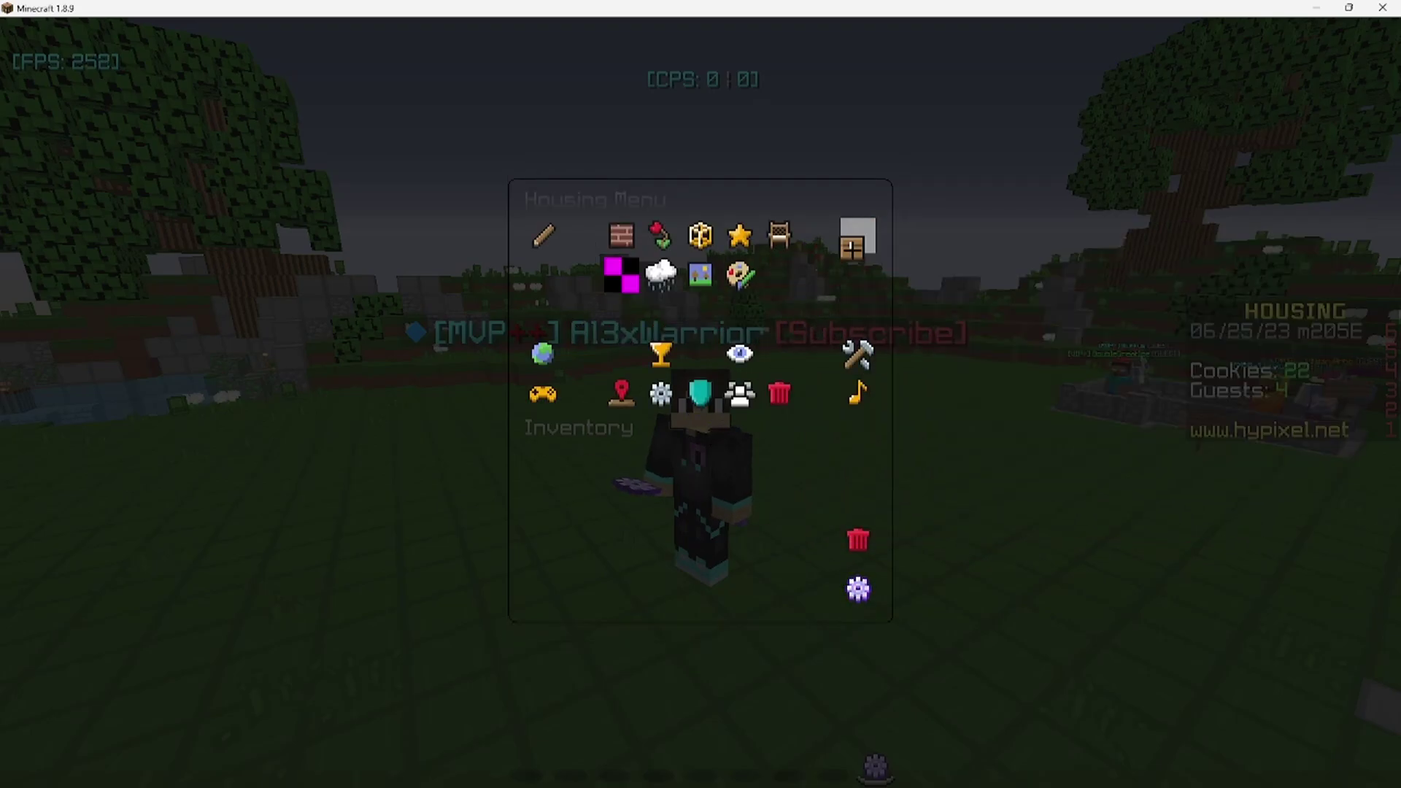
View the pack's icons on the Furniture page and the Permissions and Groups page, and close the menu
left_click(737, 351)
left_click(779, 229)
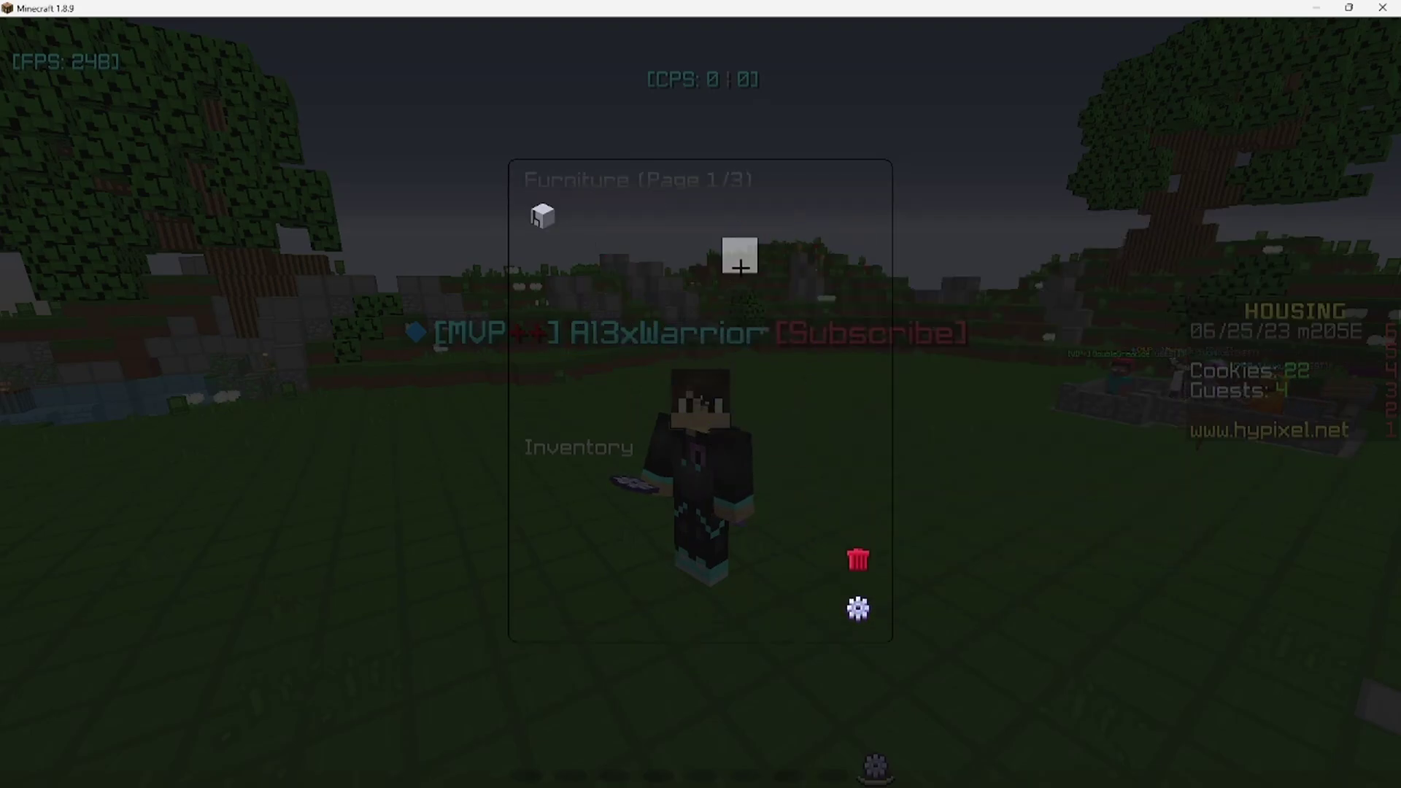
left_click(700, 414)
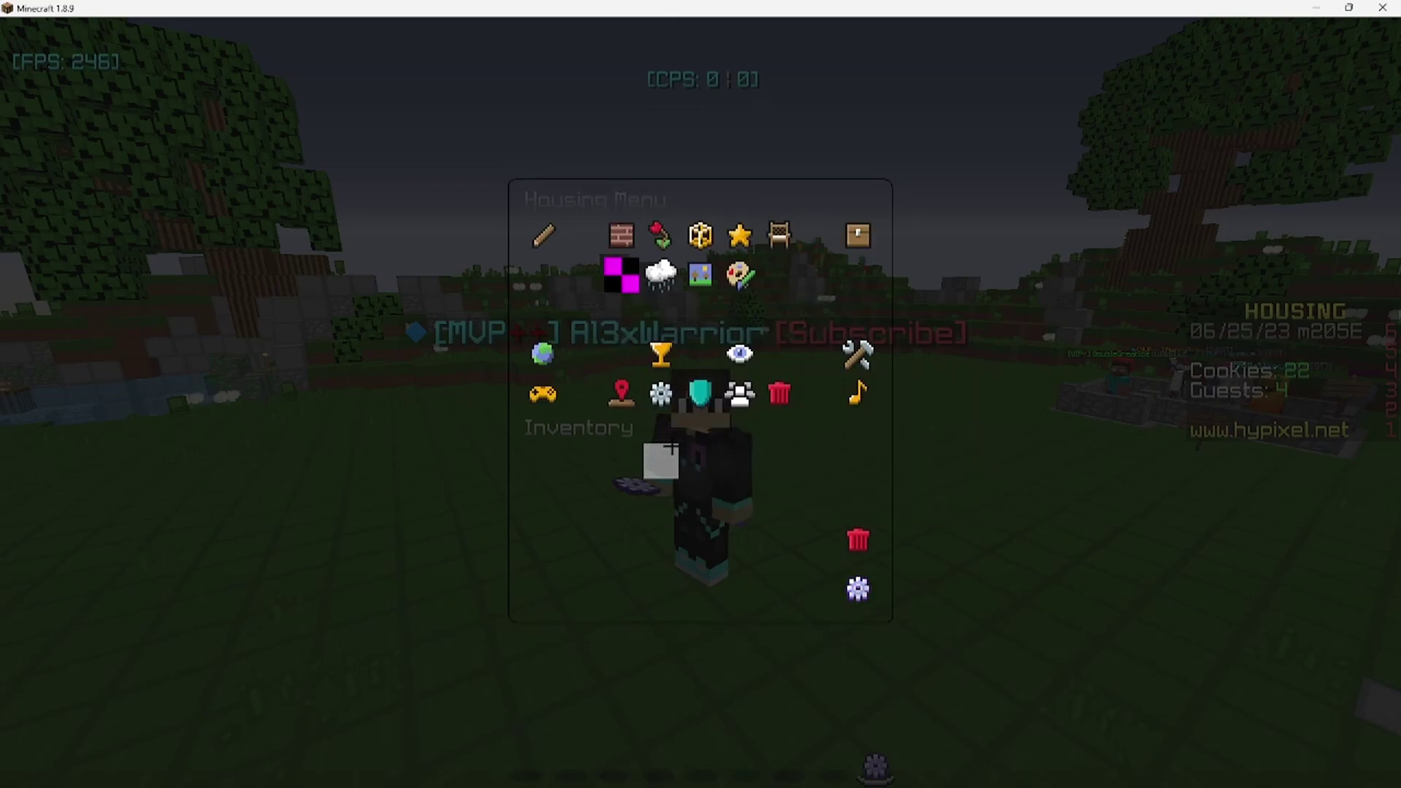
left_click(702, 399)
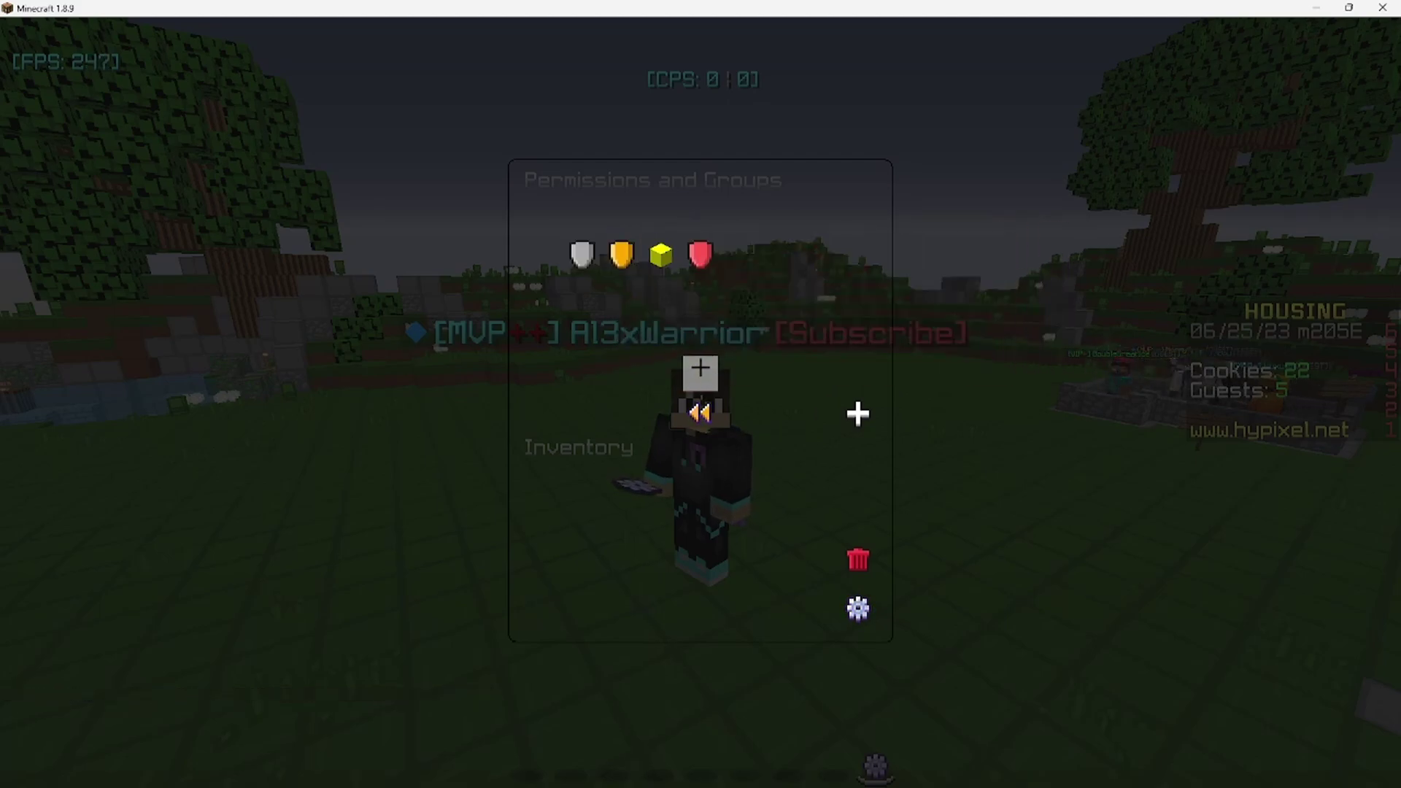
key("Escape")
Cycle the camera through first person and back to the front-facing third-person view
key("F5")
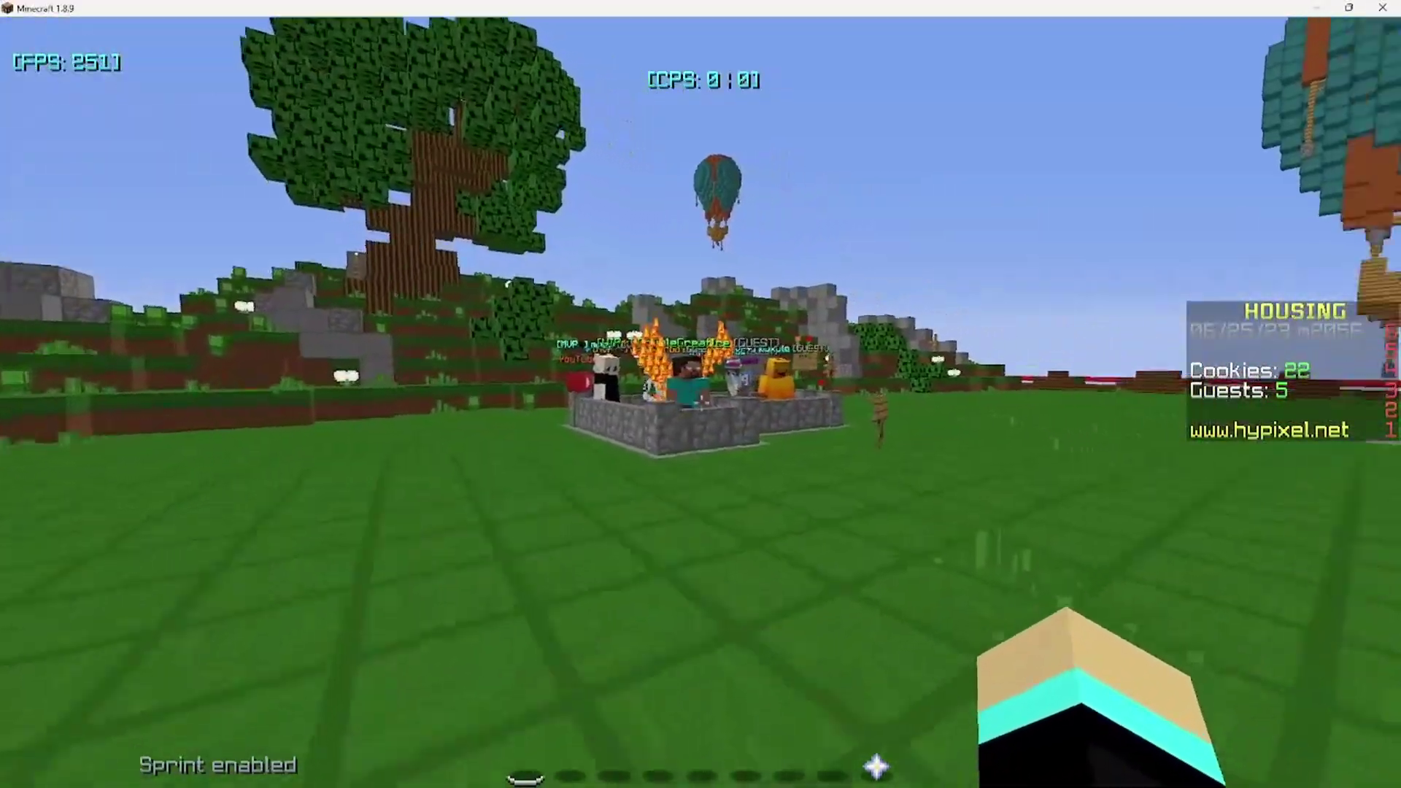
key("F5")
key("F5")
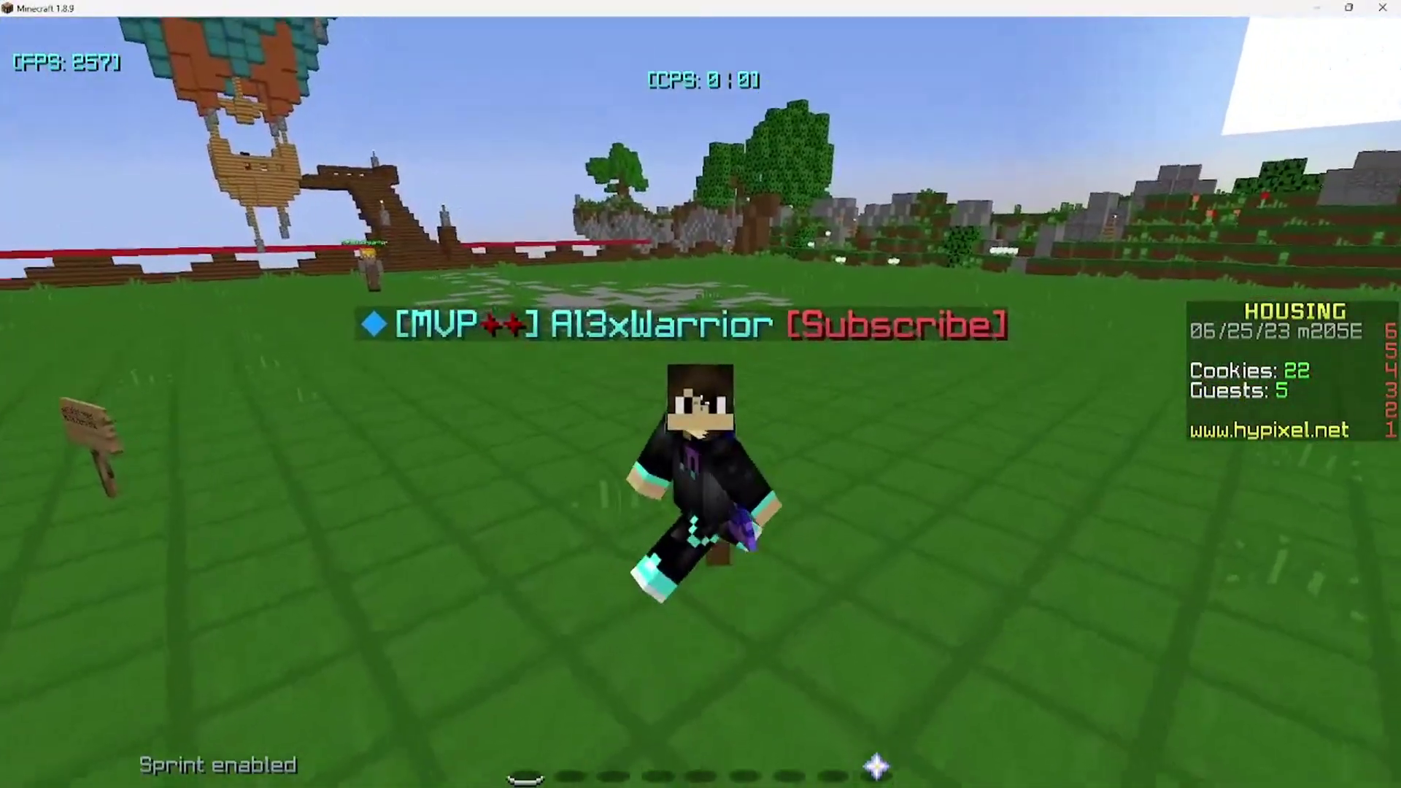